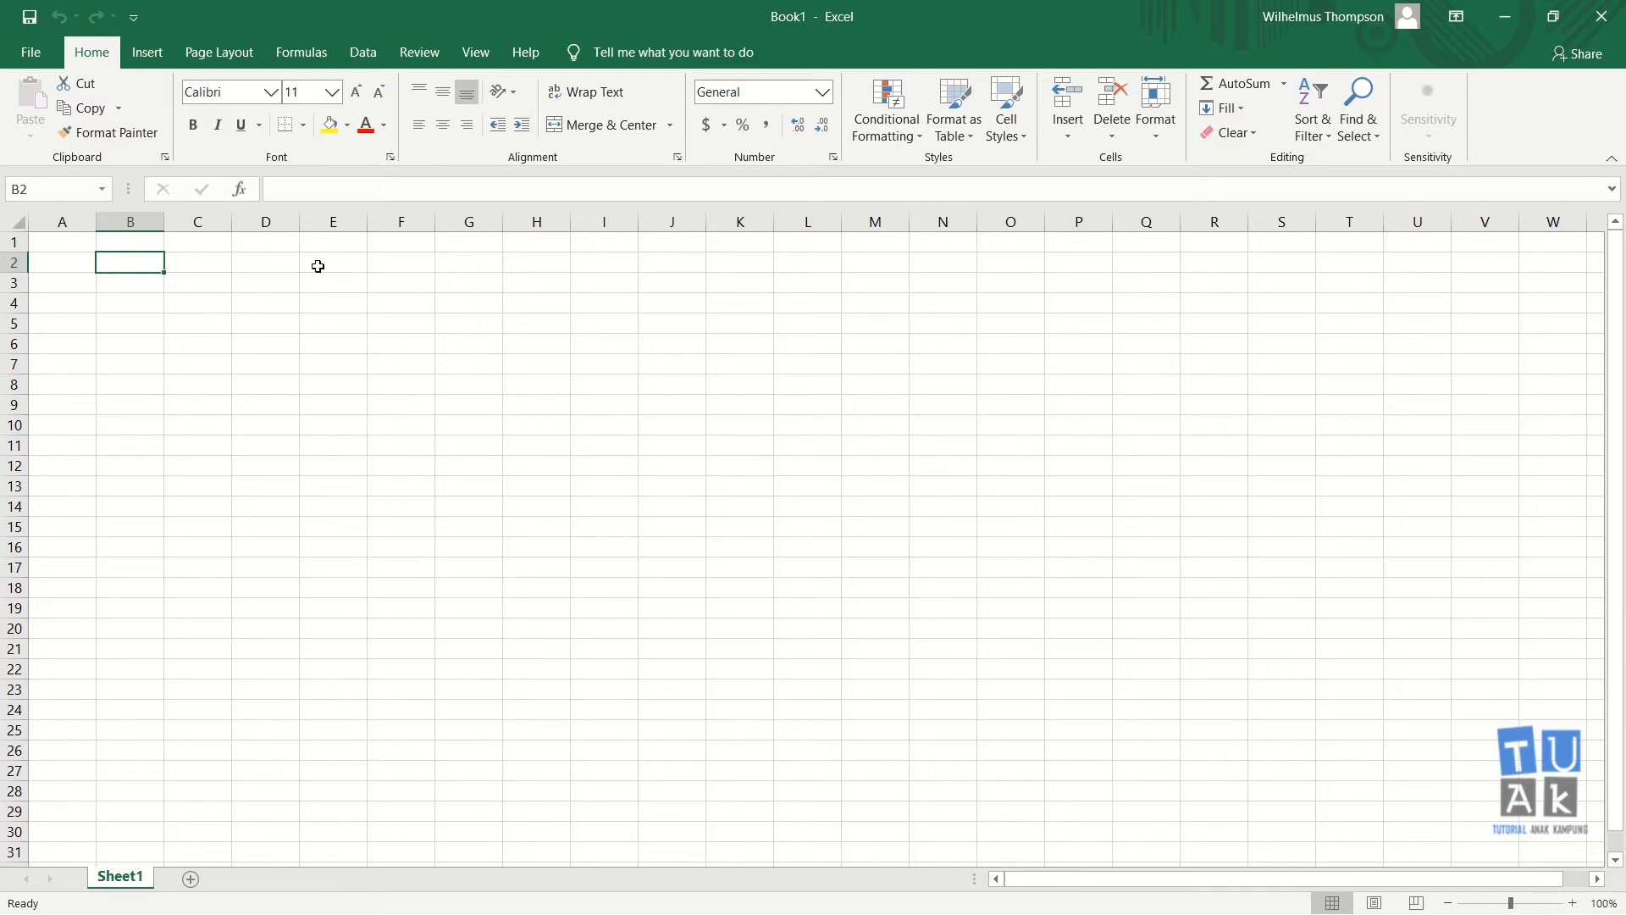
type("=")
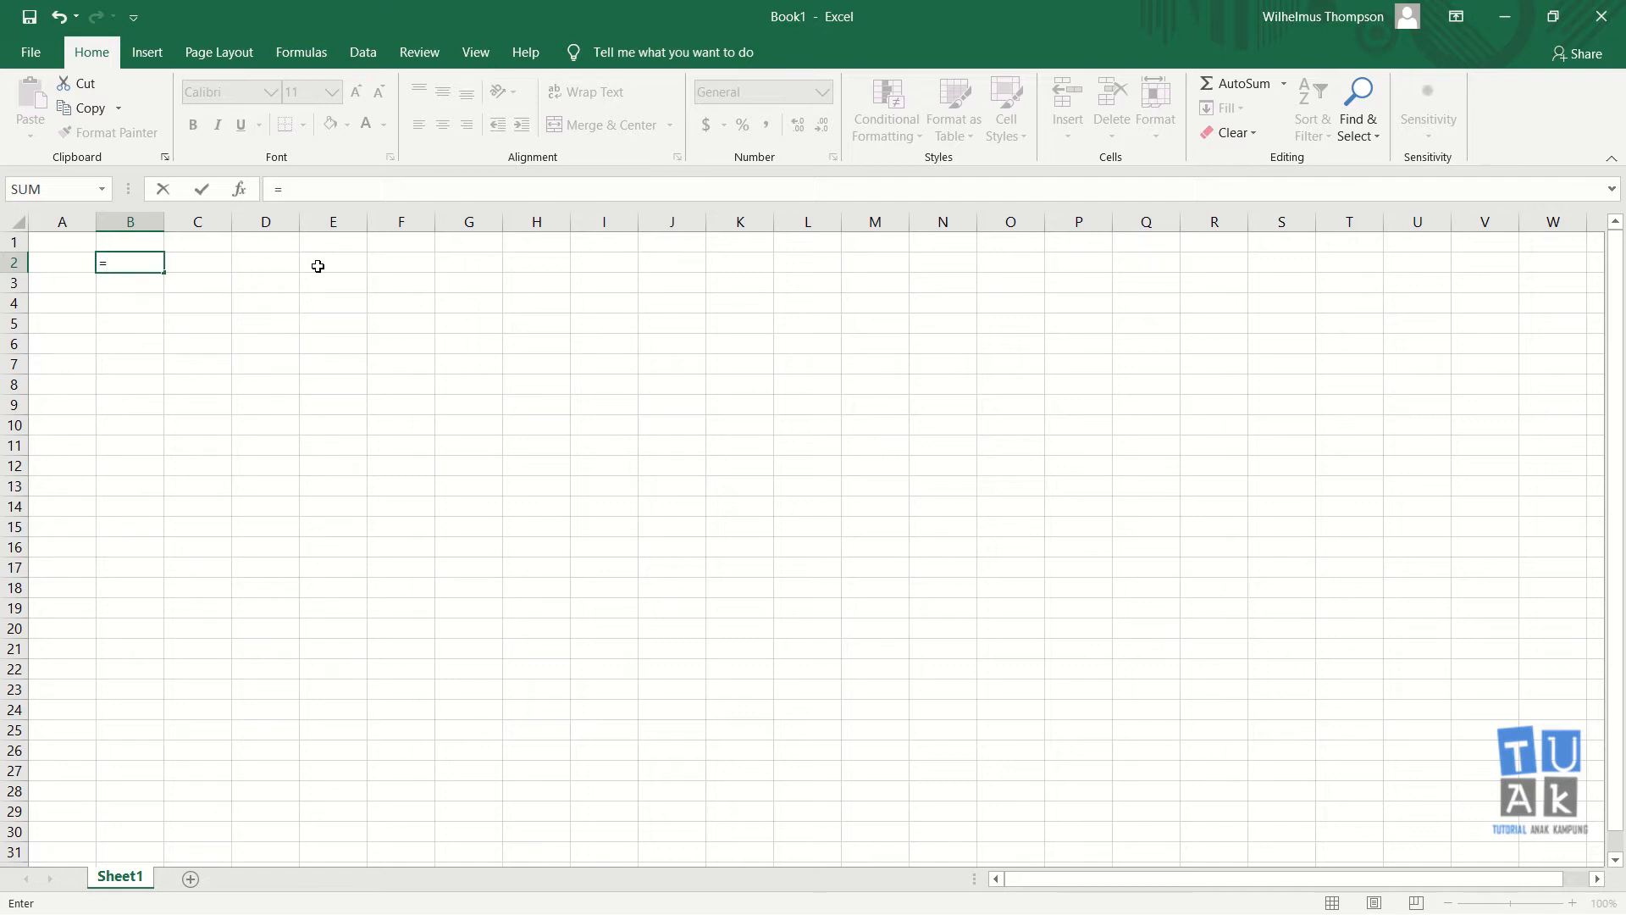
key("Escape")
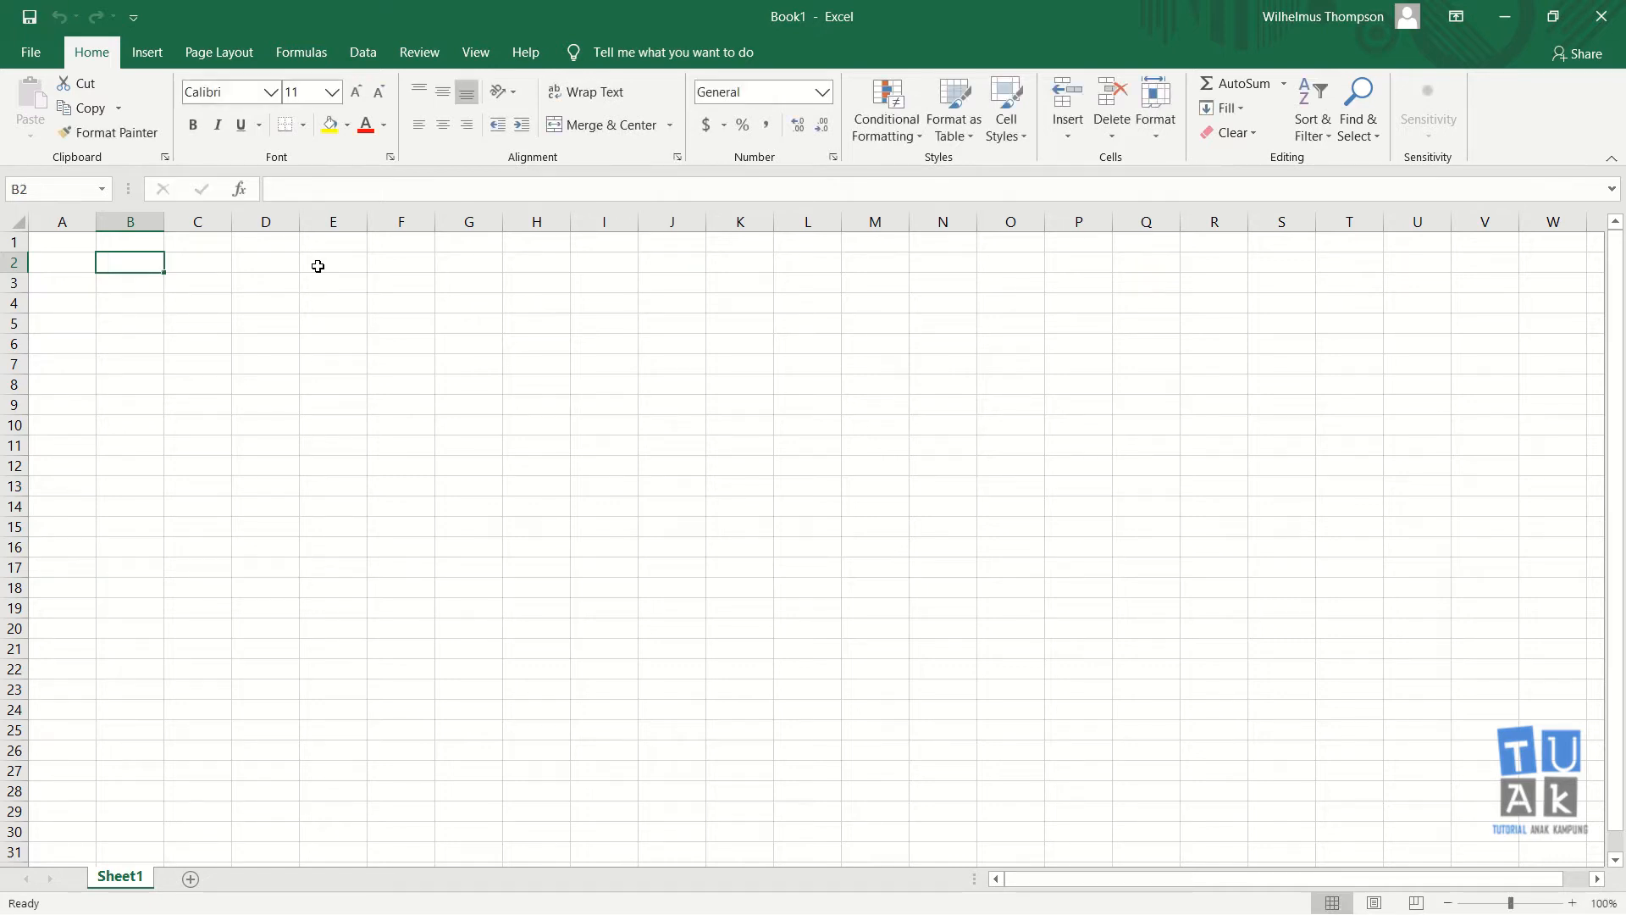
type("+")
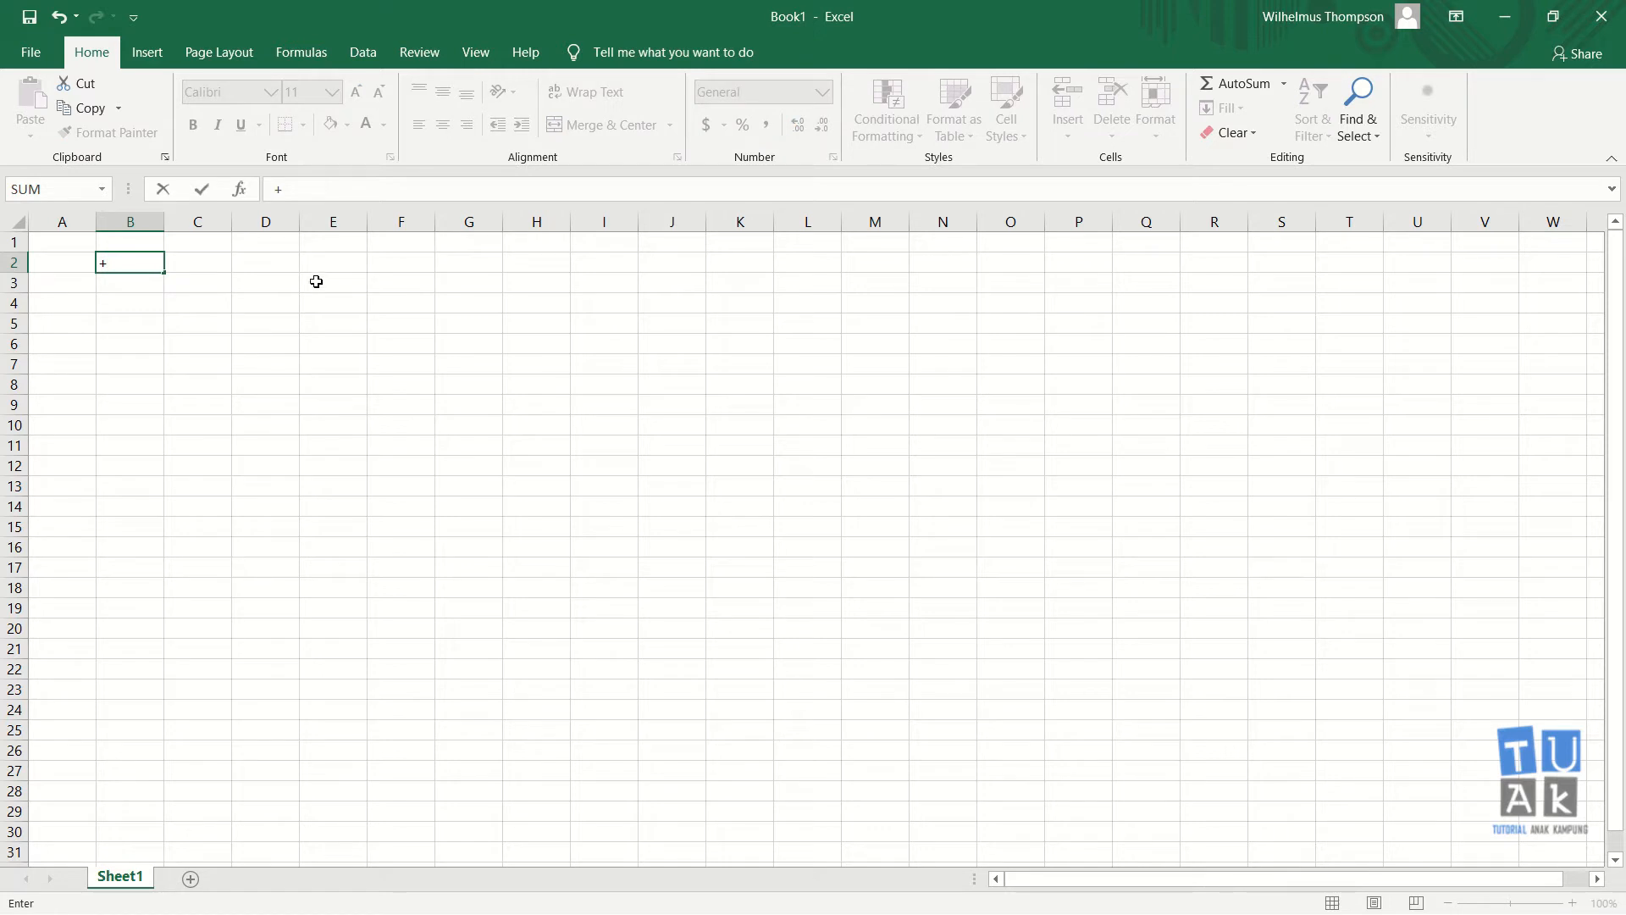
key("Escape")
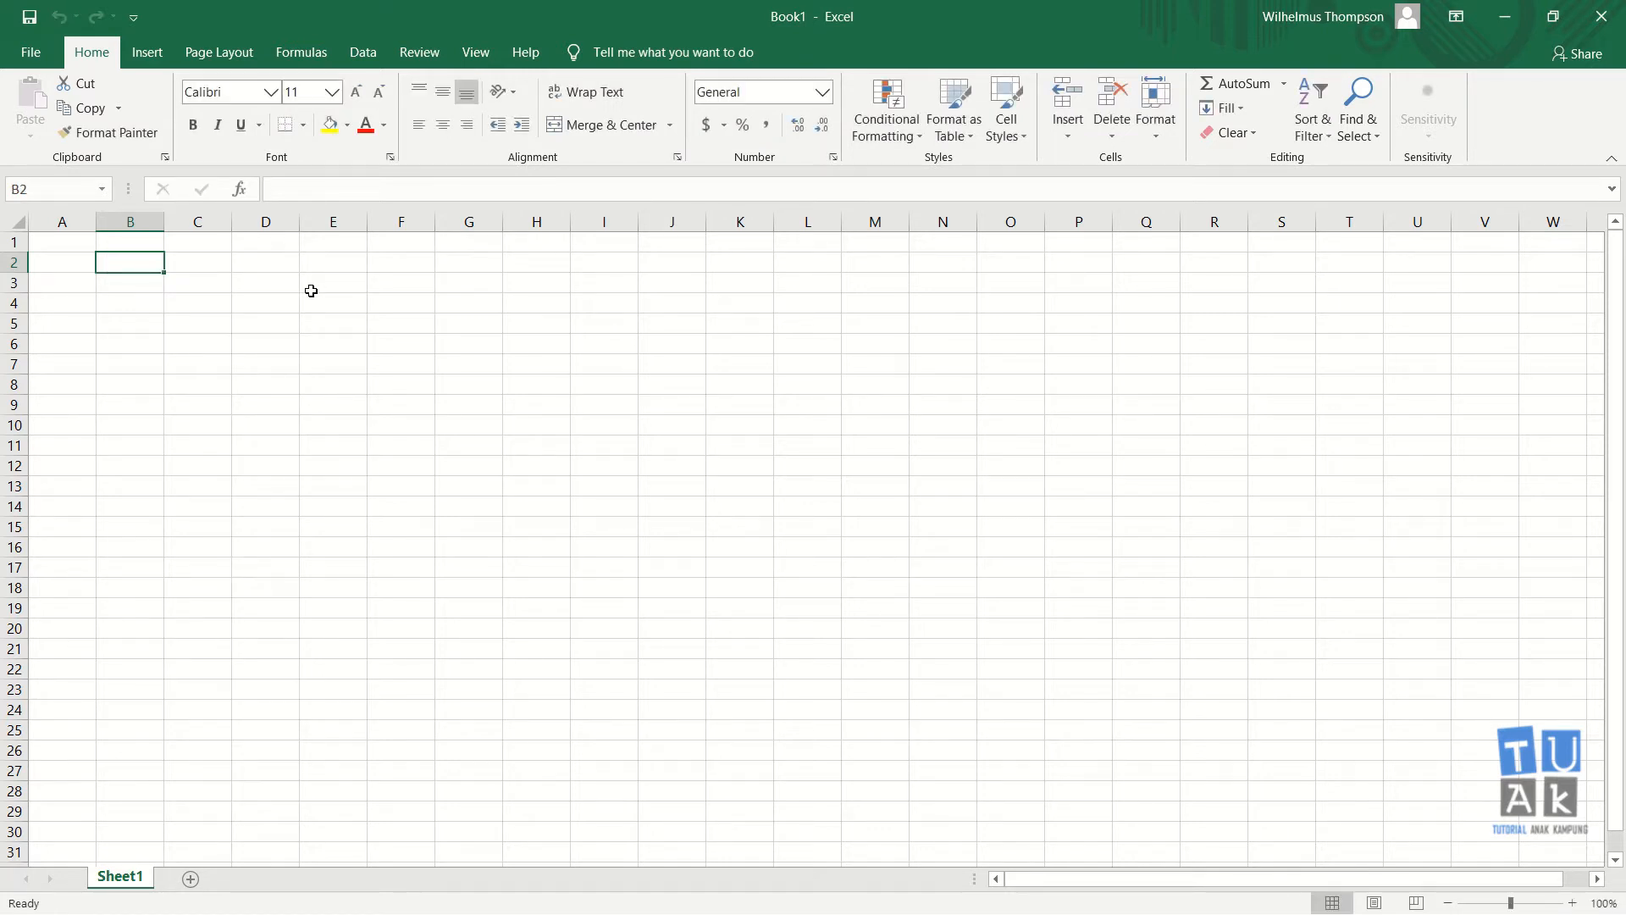
Enter an equals sign as literal text in cell B2, using a leading apostrophe
scroll(310, 291, "up", 12, "ctrl")
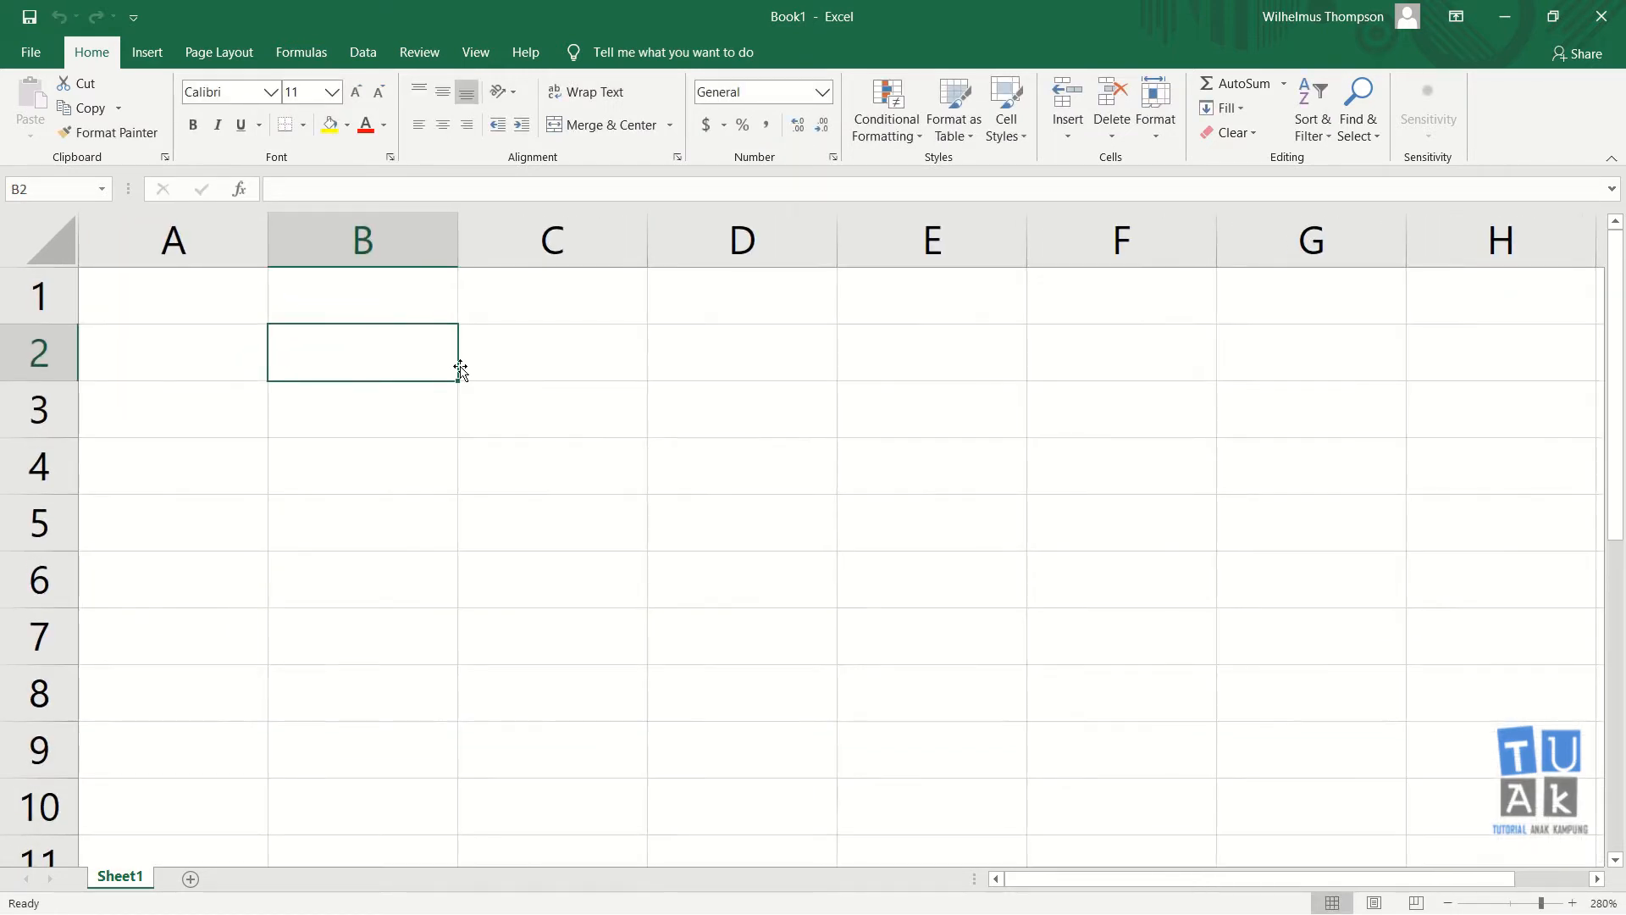
type("=")
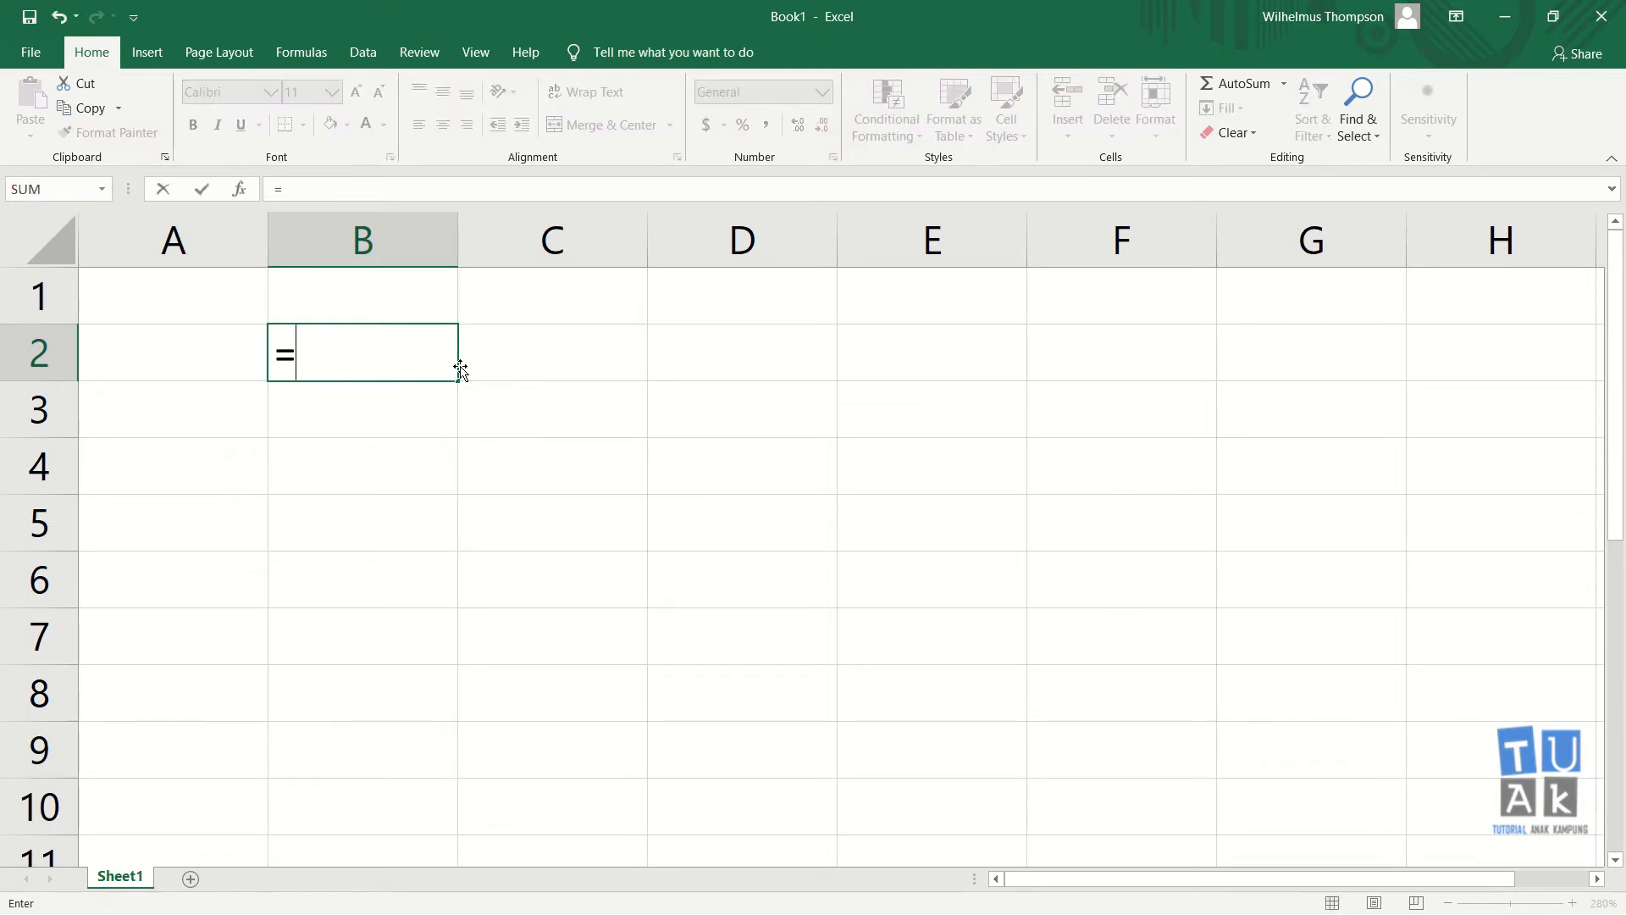
key("Escape")
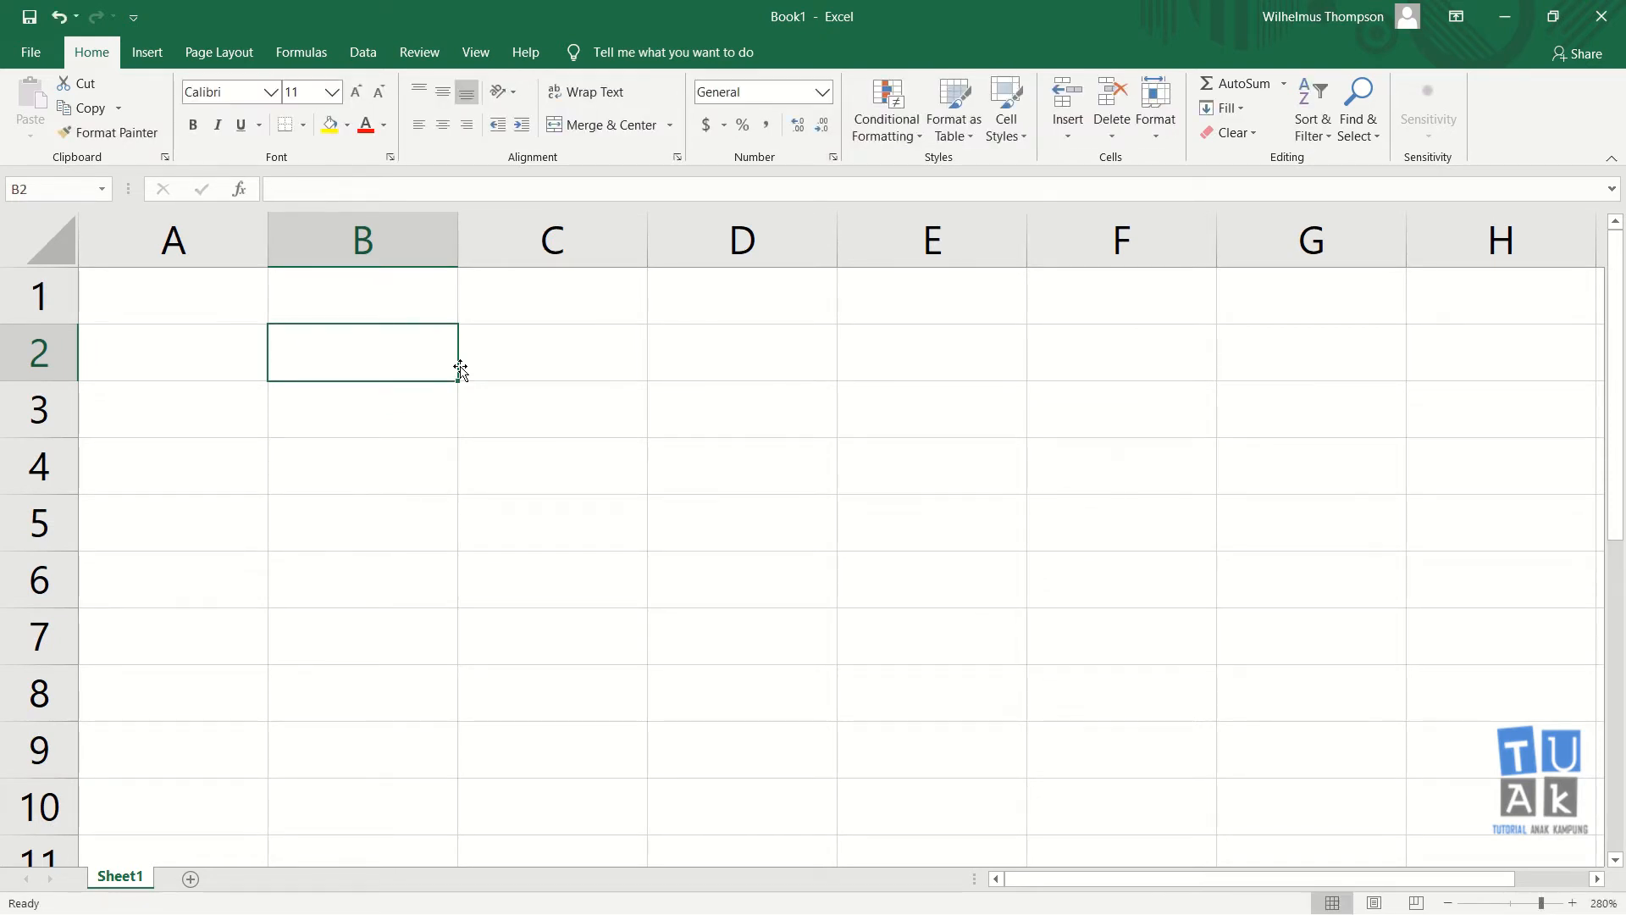
type("'")
key("Return")
key("Up")
type("'=")
key("Return")
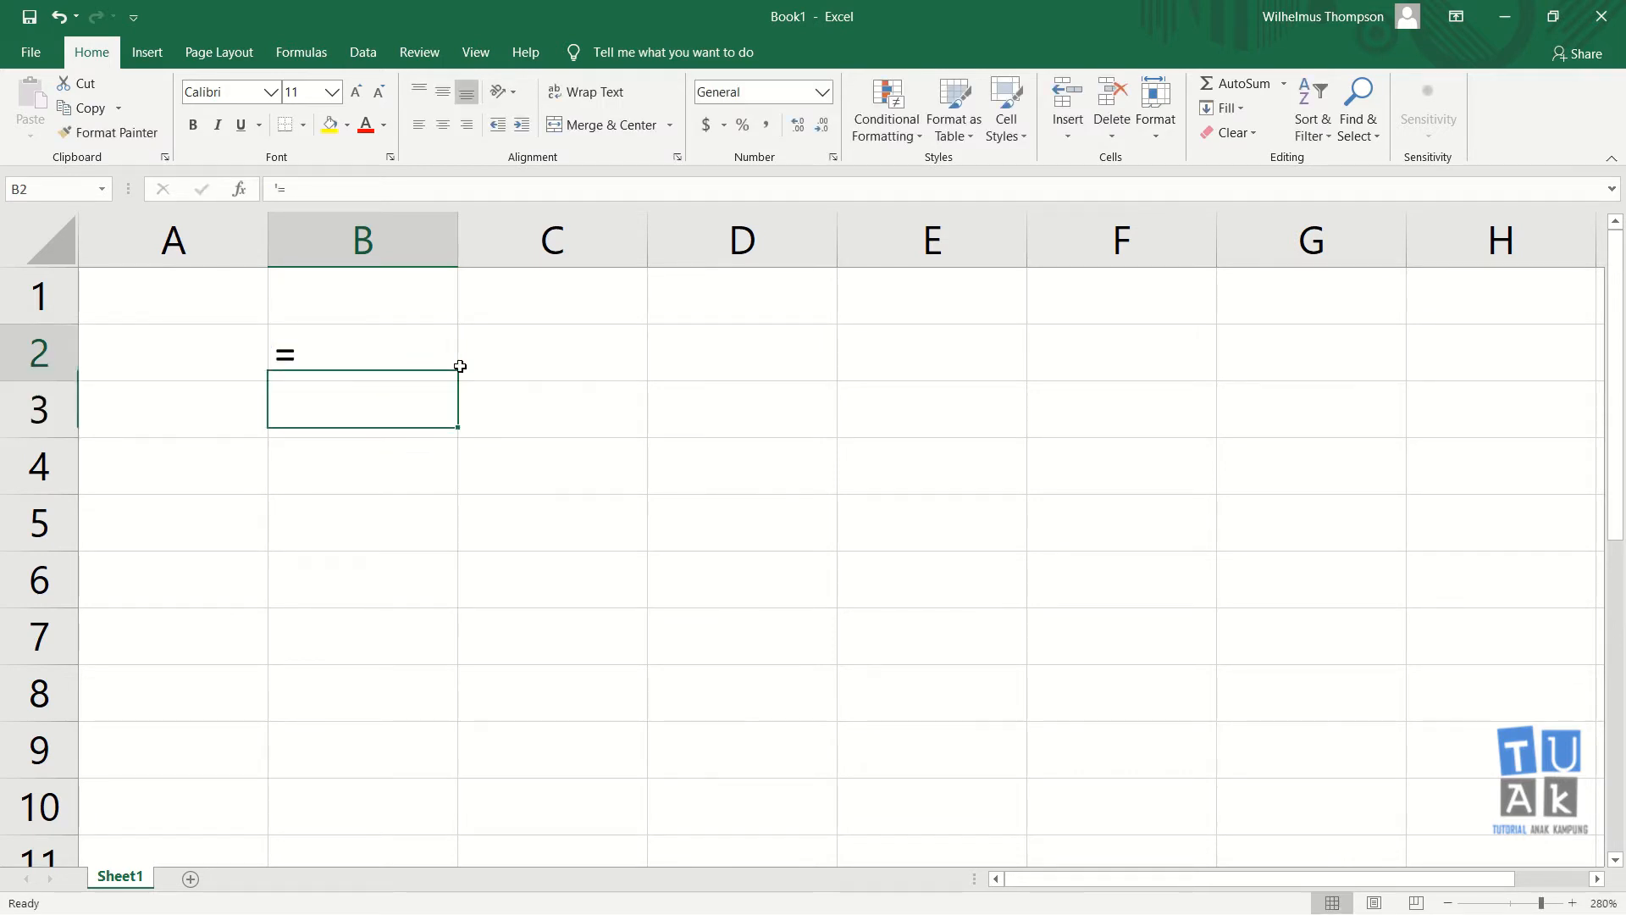
Enter the description "memulai sebuah formula" in cell C2 beside the equals sign
left_click(460, 368)
type("memu")
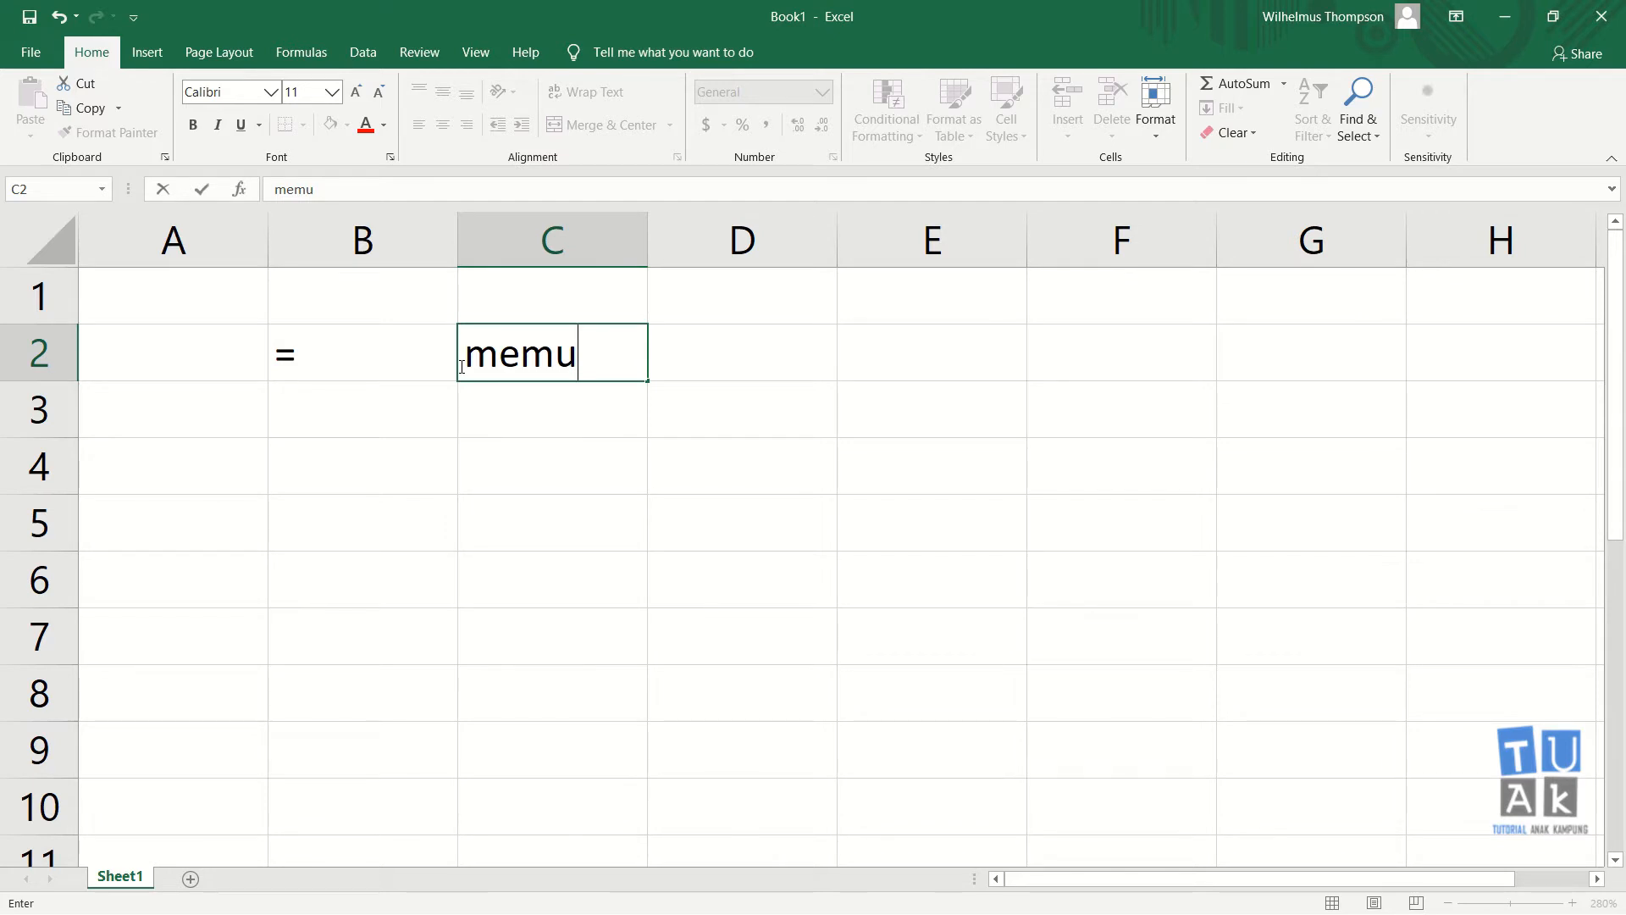
type("lai sebuah ")
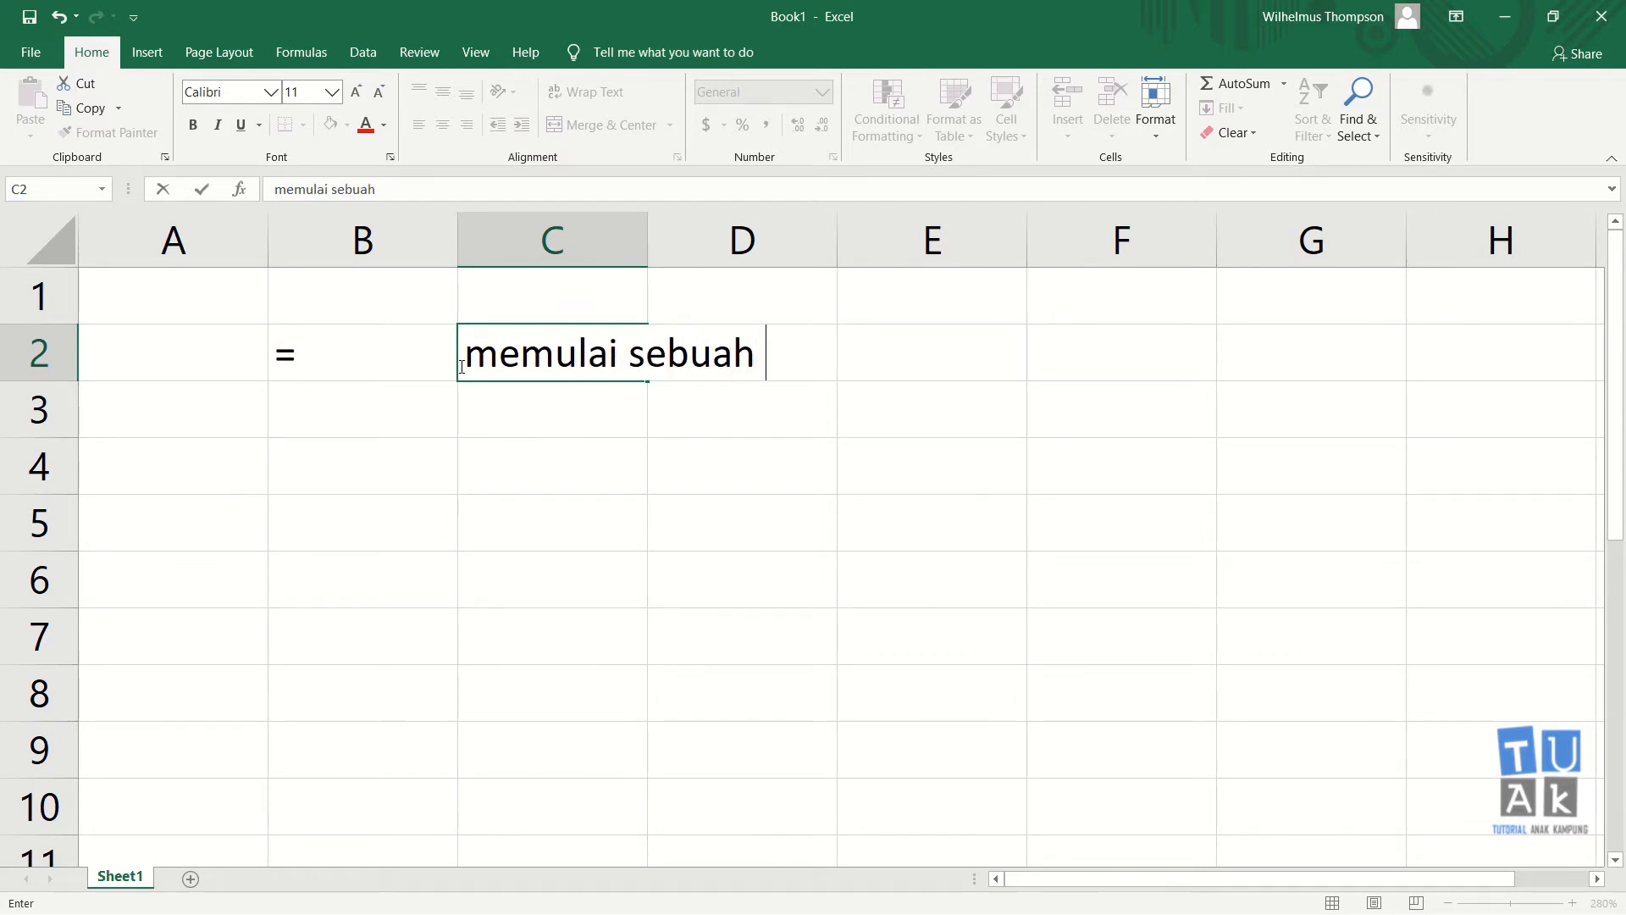
type("formula")
key("Return")
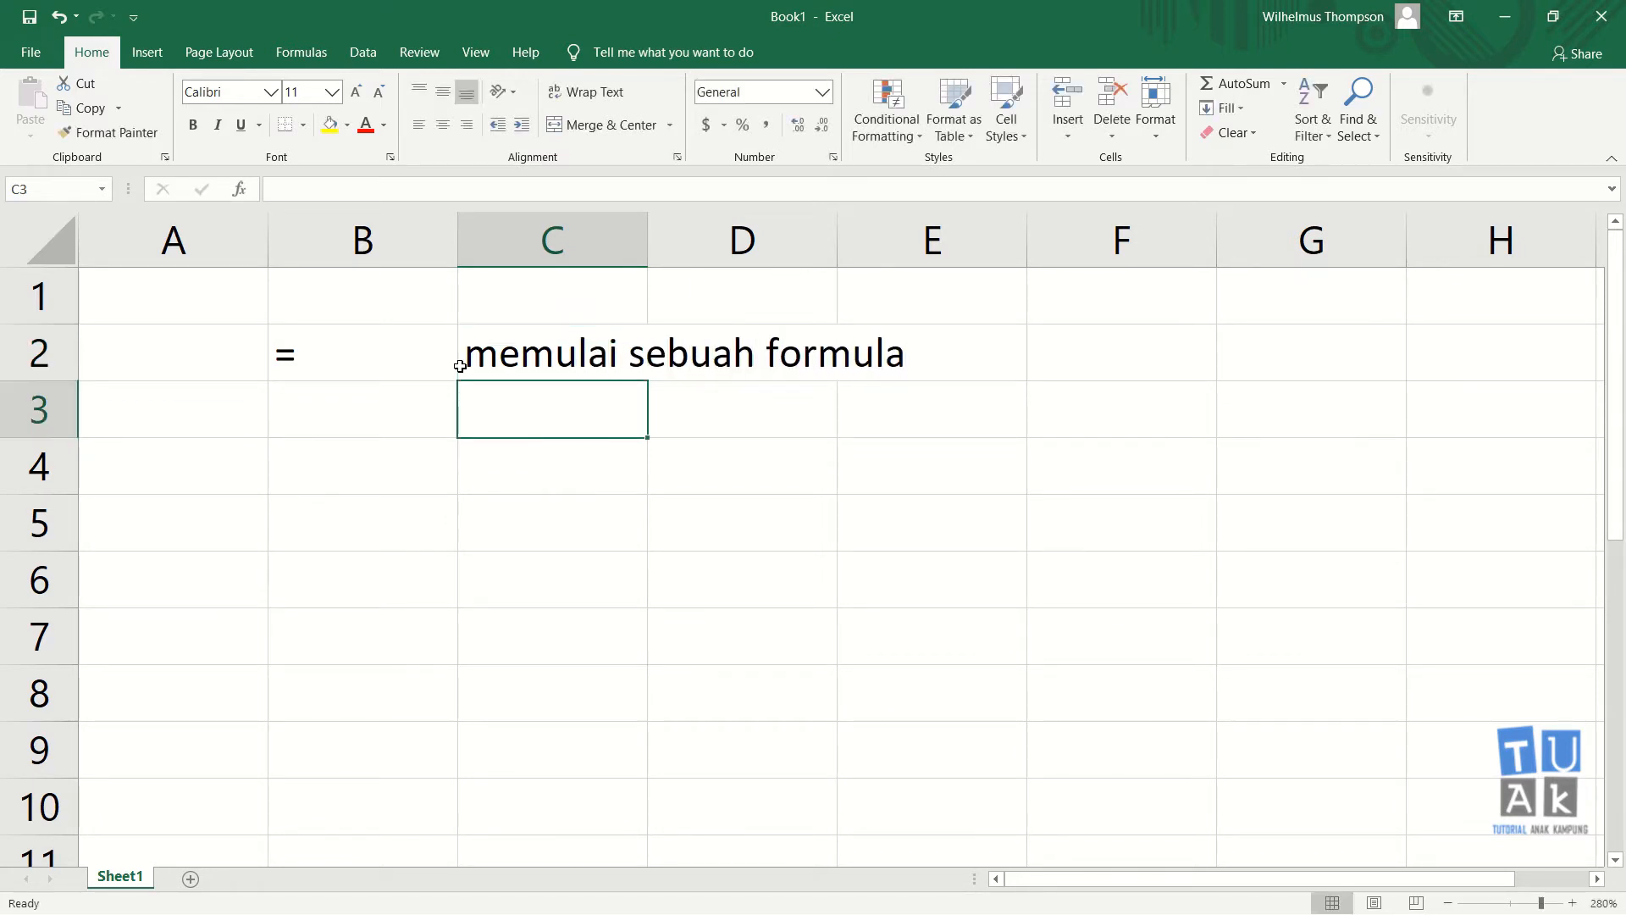
Enter a plus sign as text in B3 and its description "Menjumlah" in C3
key("Left")
type("'+")
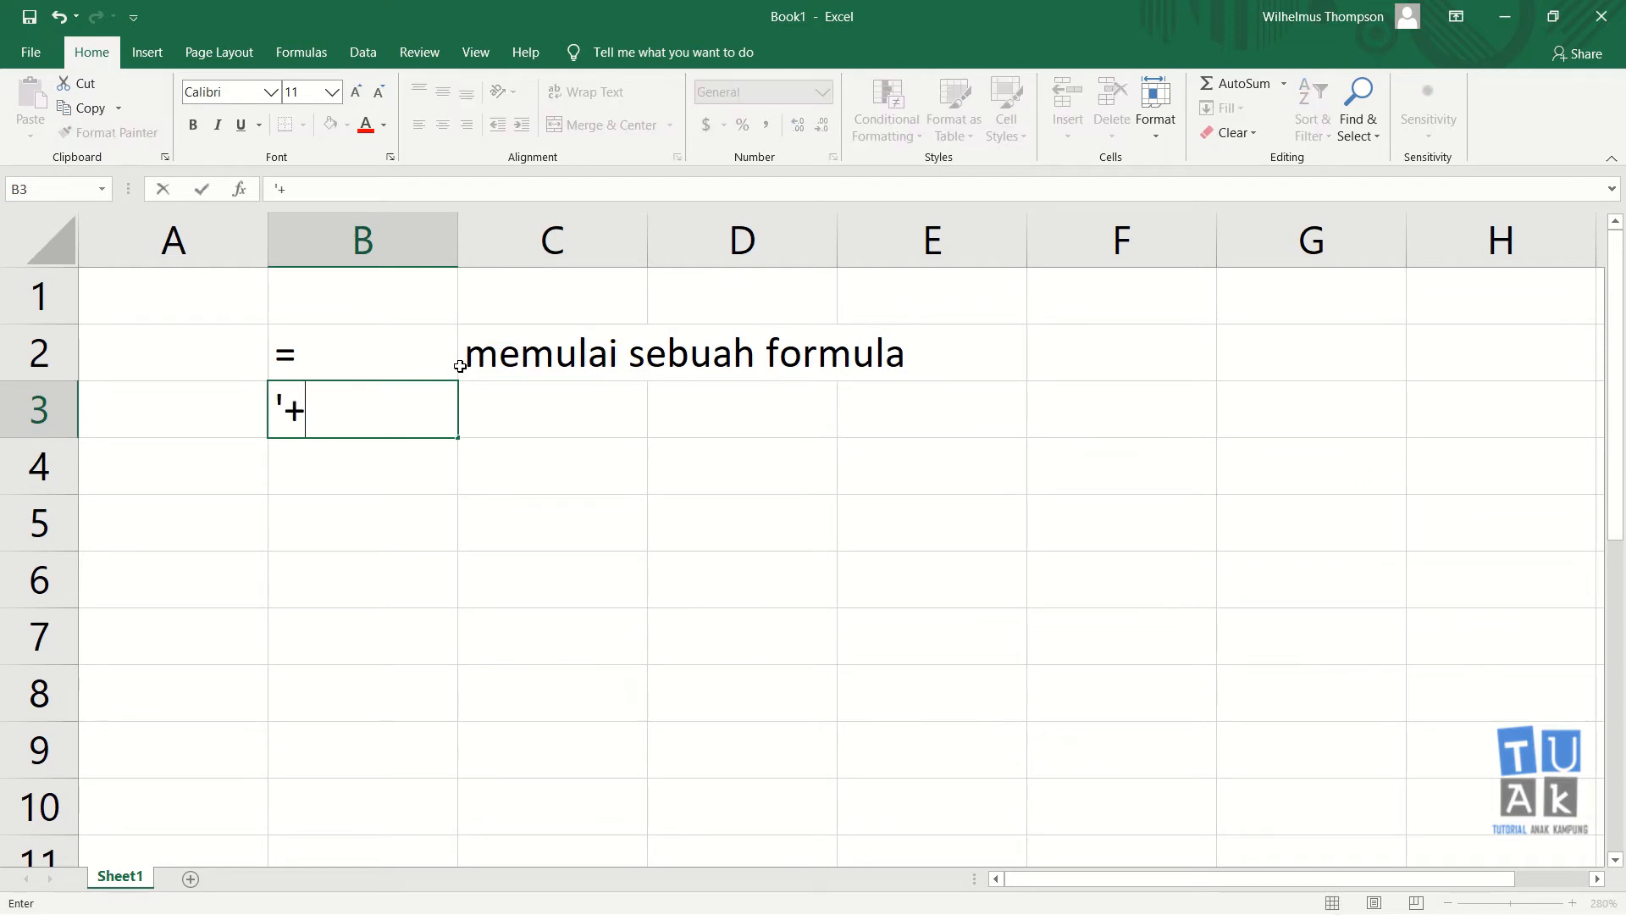
key("Return")
key("Up")
key("Right")
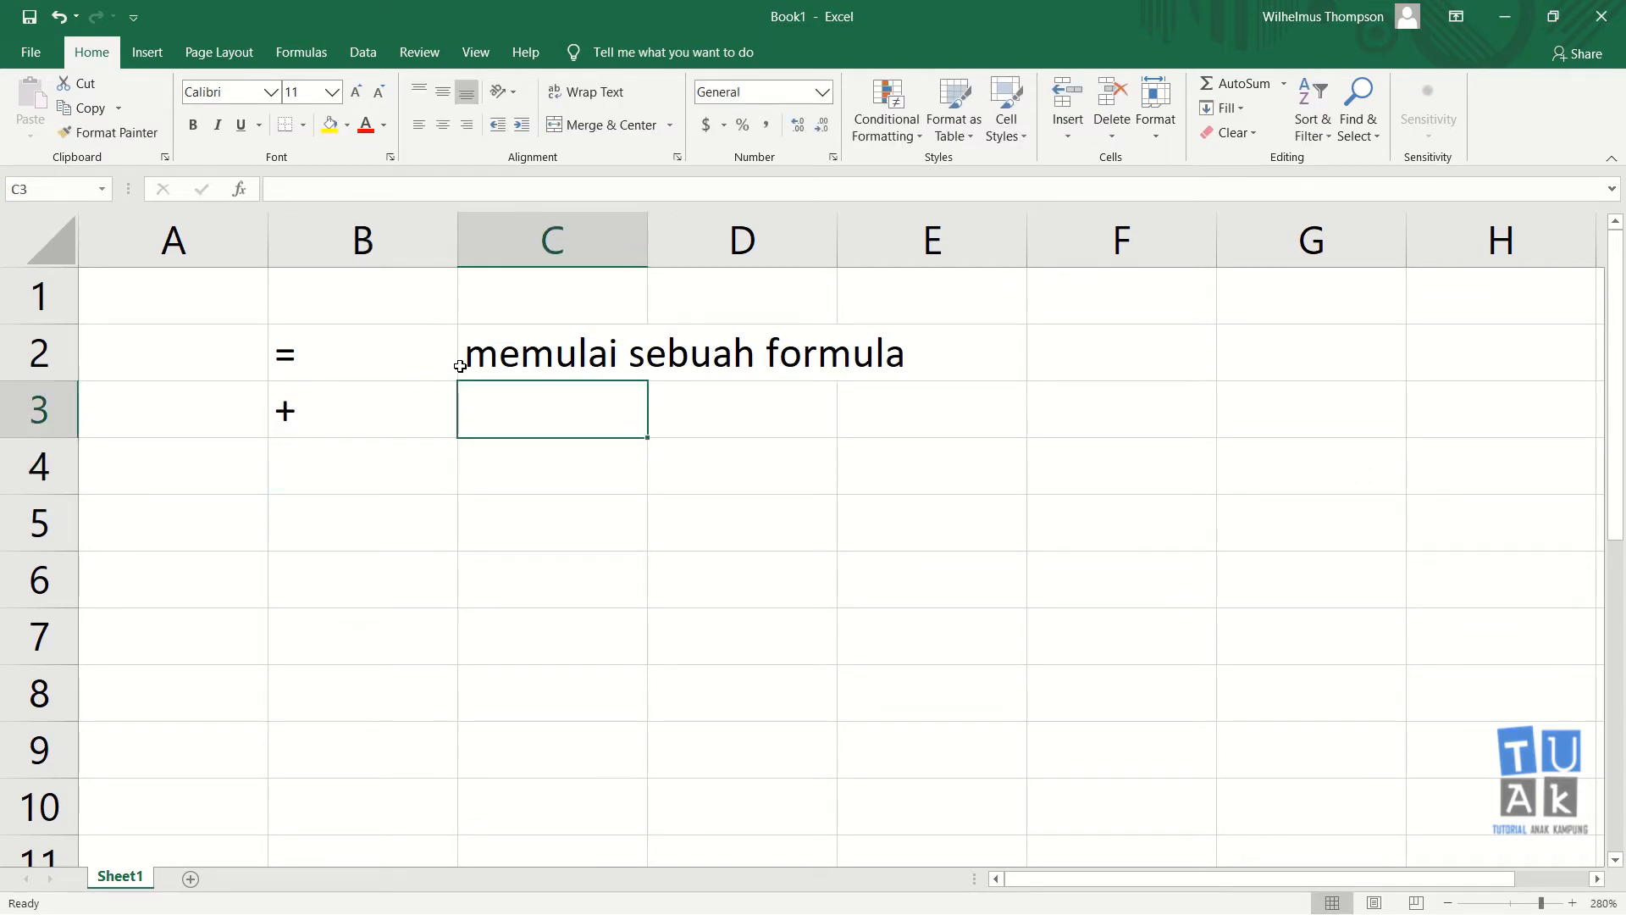
type("M")
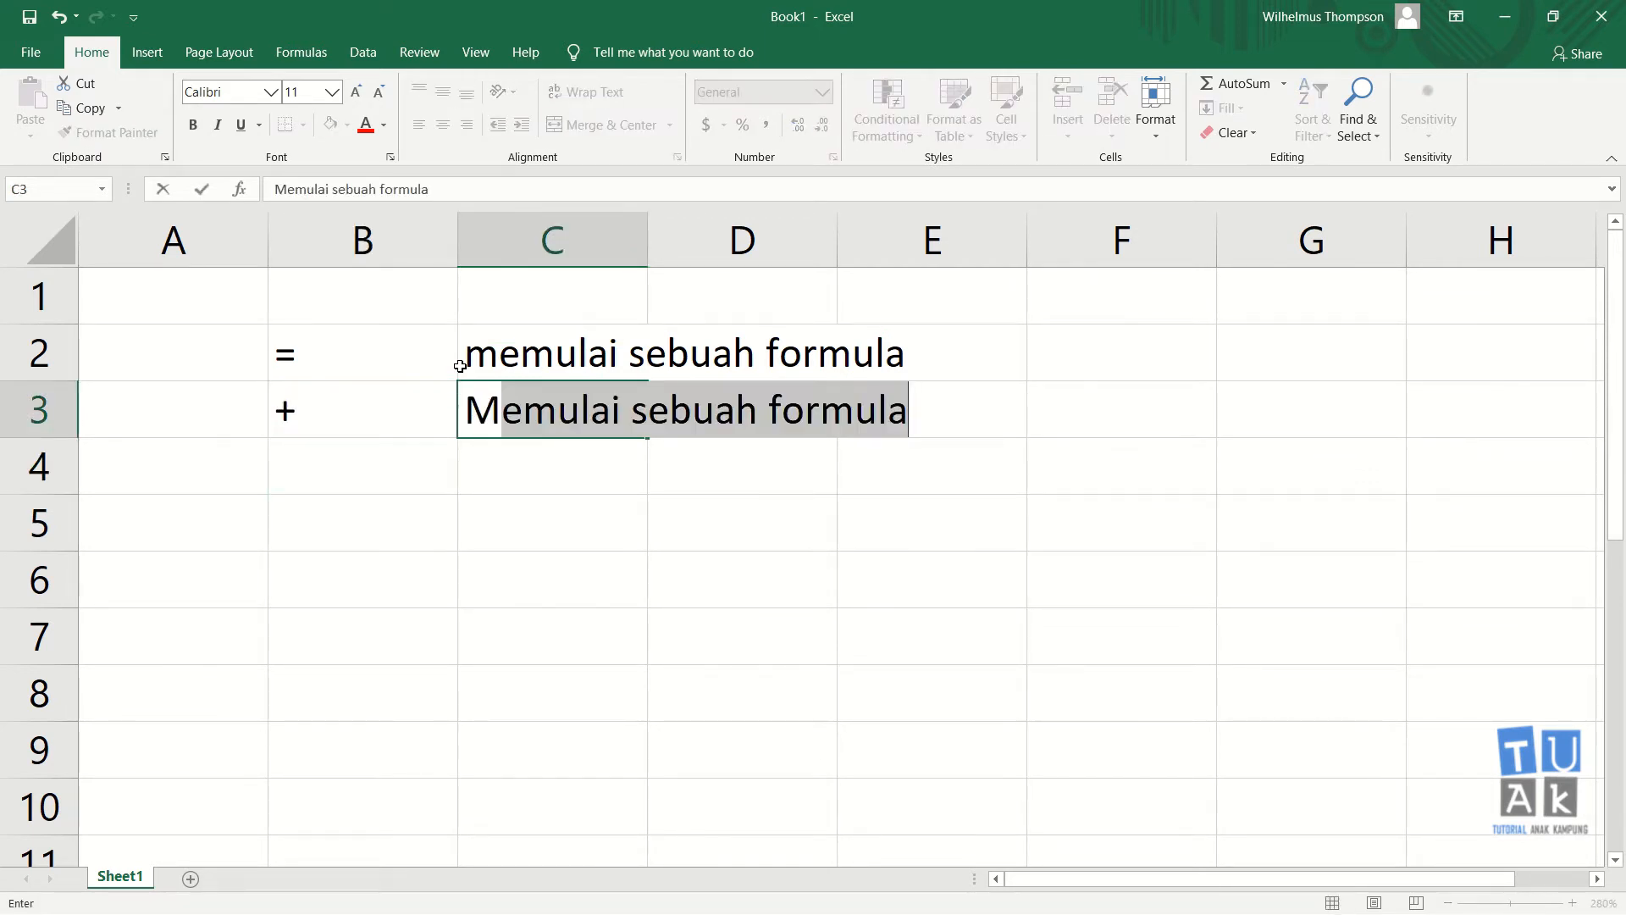
type("enjumlah")
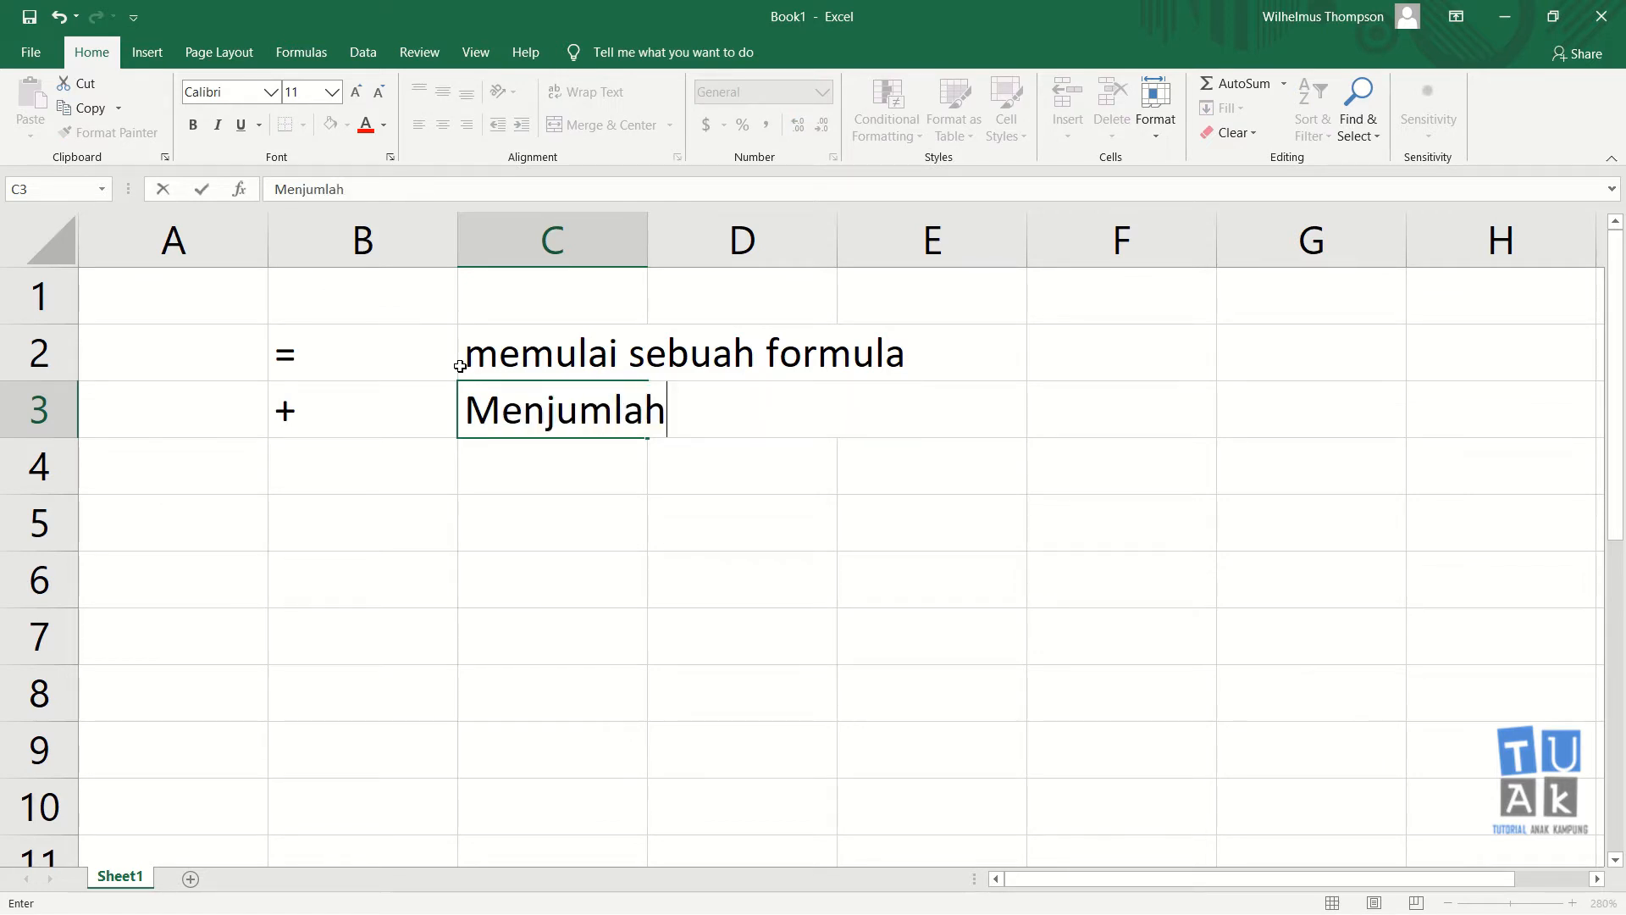
key("Return")
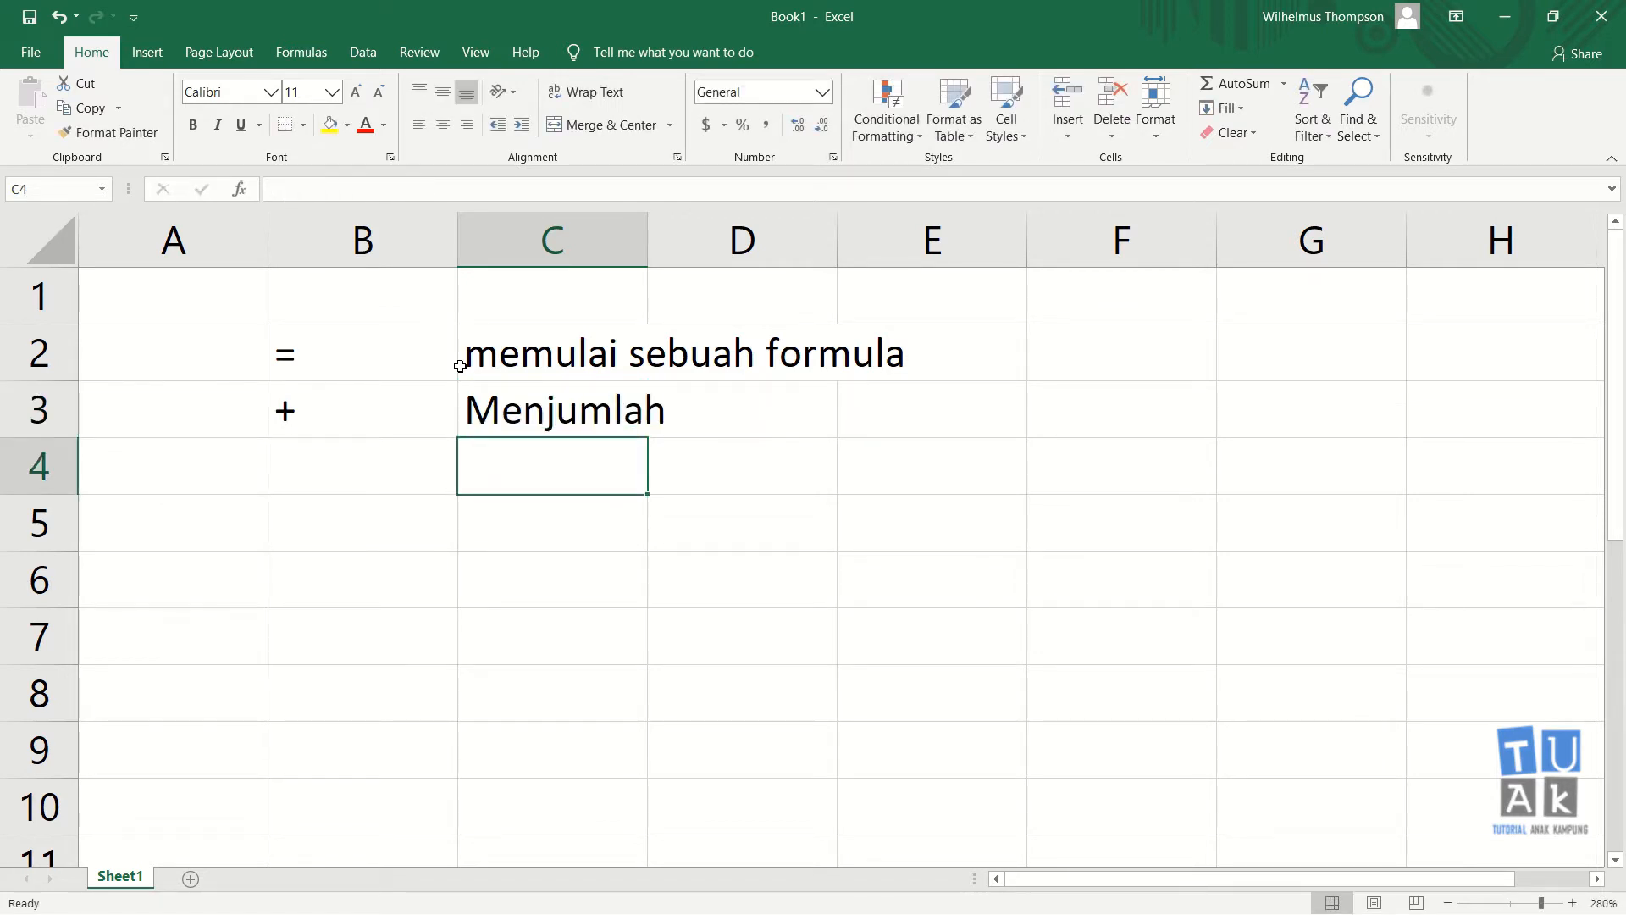
Enter a minus sign as text in B4 and its description "Mengurangi" in C4
key("Left")
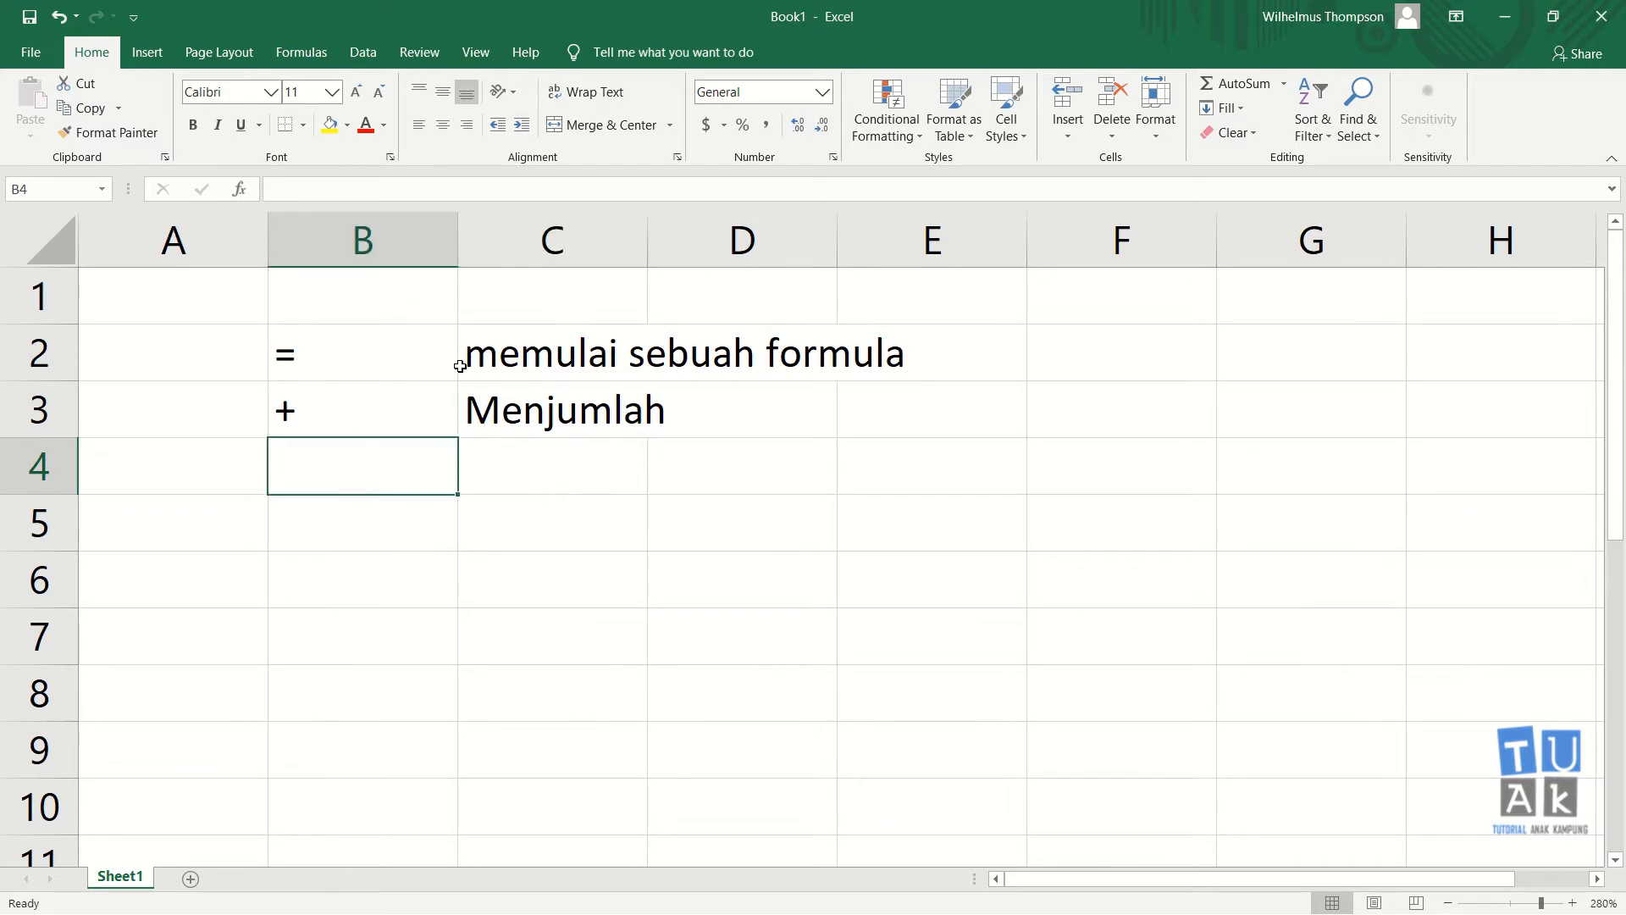
type("-")
key("Escape")
type("'-")
key("Return")
key("Up")
key("Right")
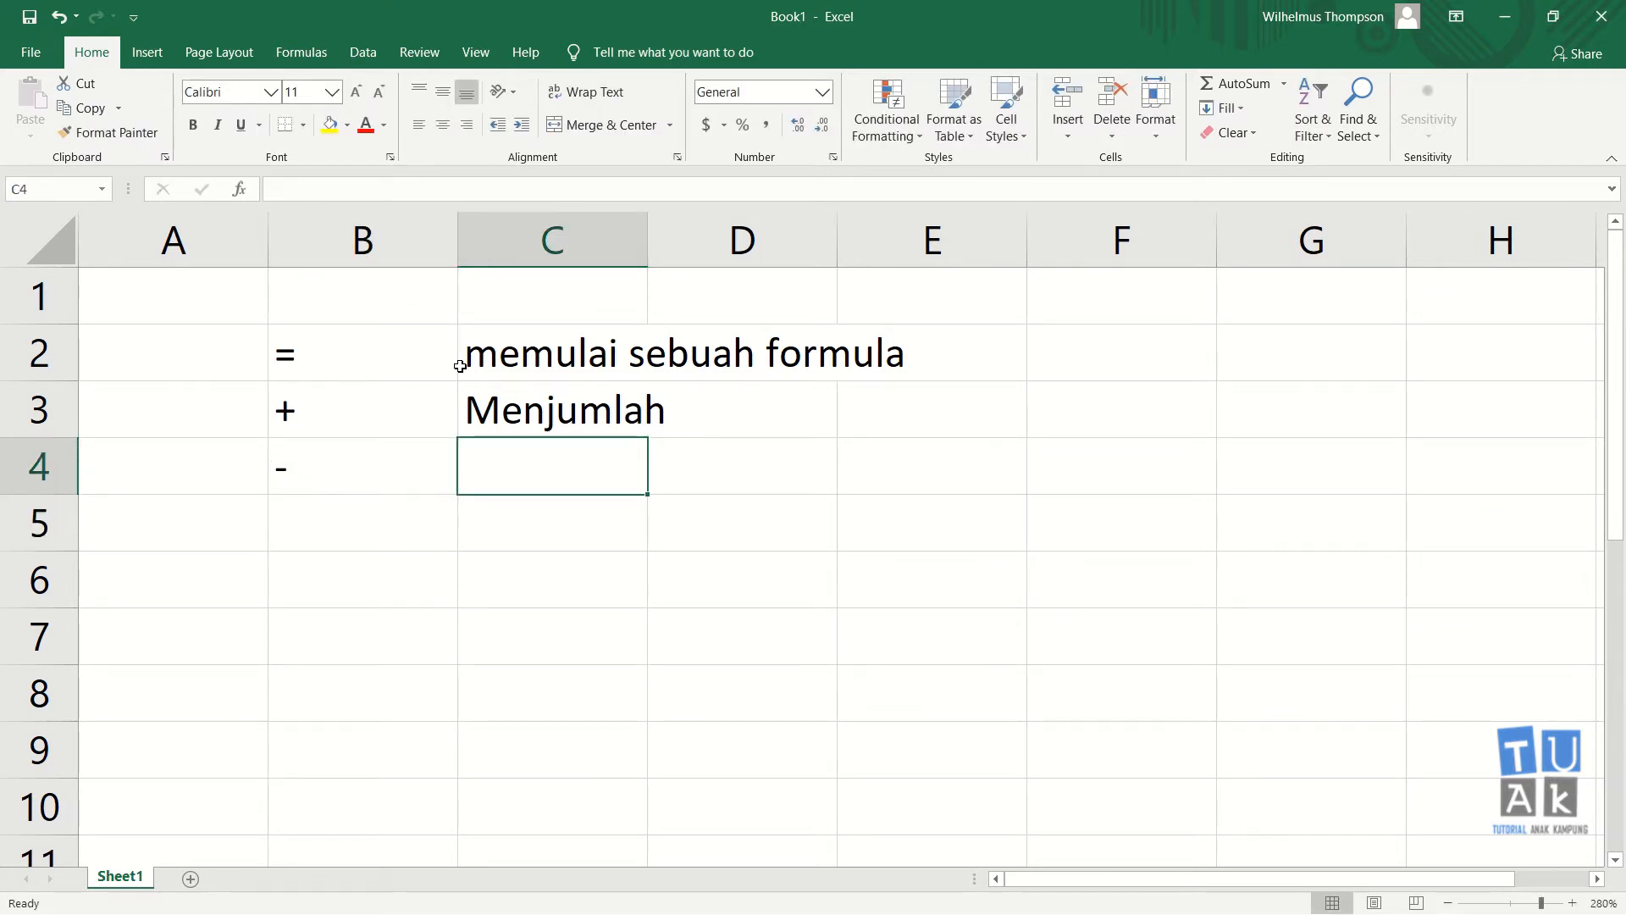
type("Mengur")
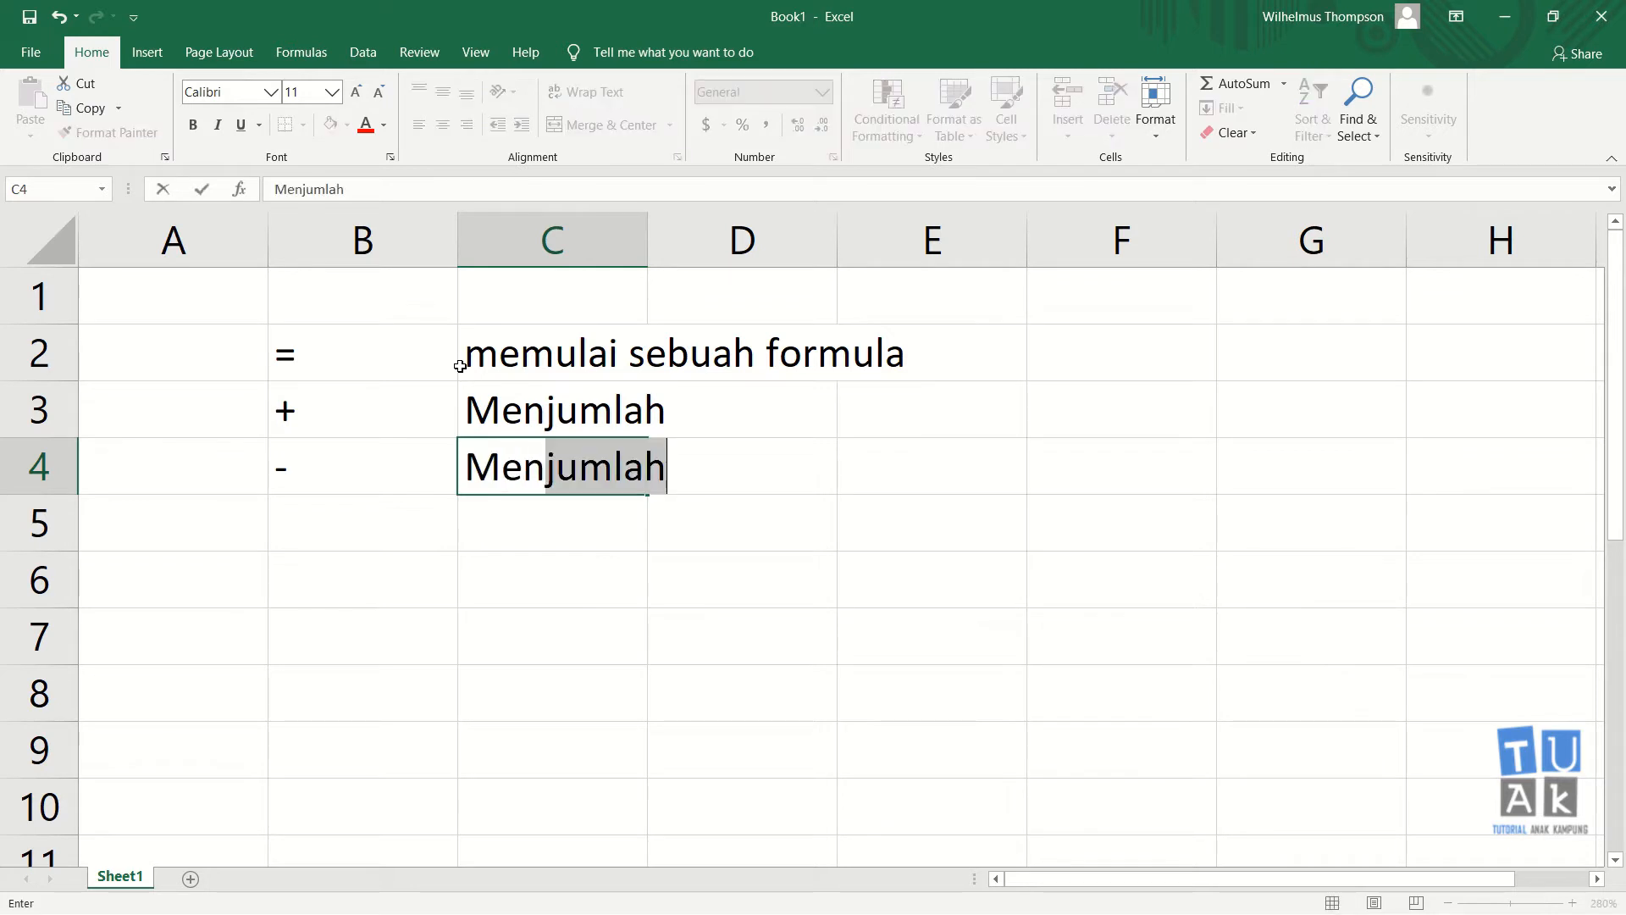
type("angi")
key("Return")
Enter an asterisk in B5 and its description "Perkalian" in C5
key("Left")
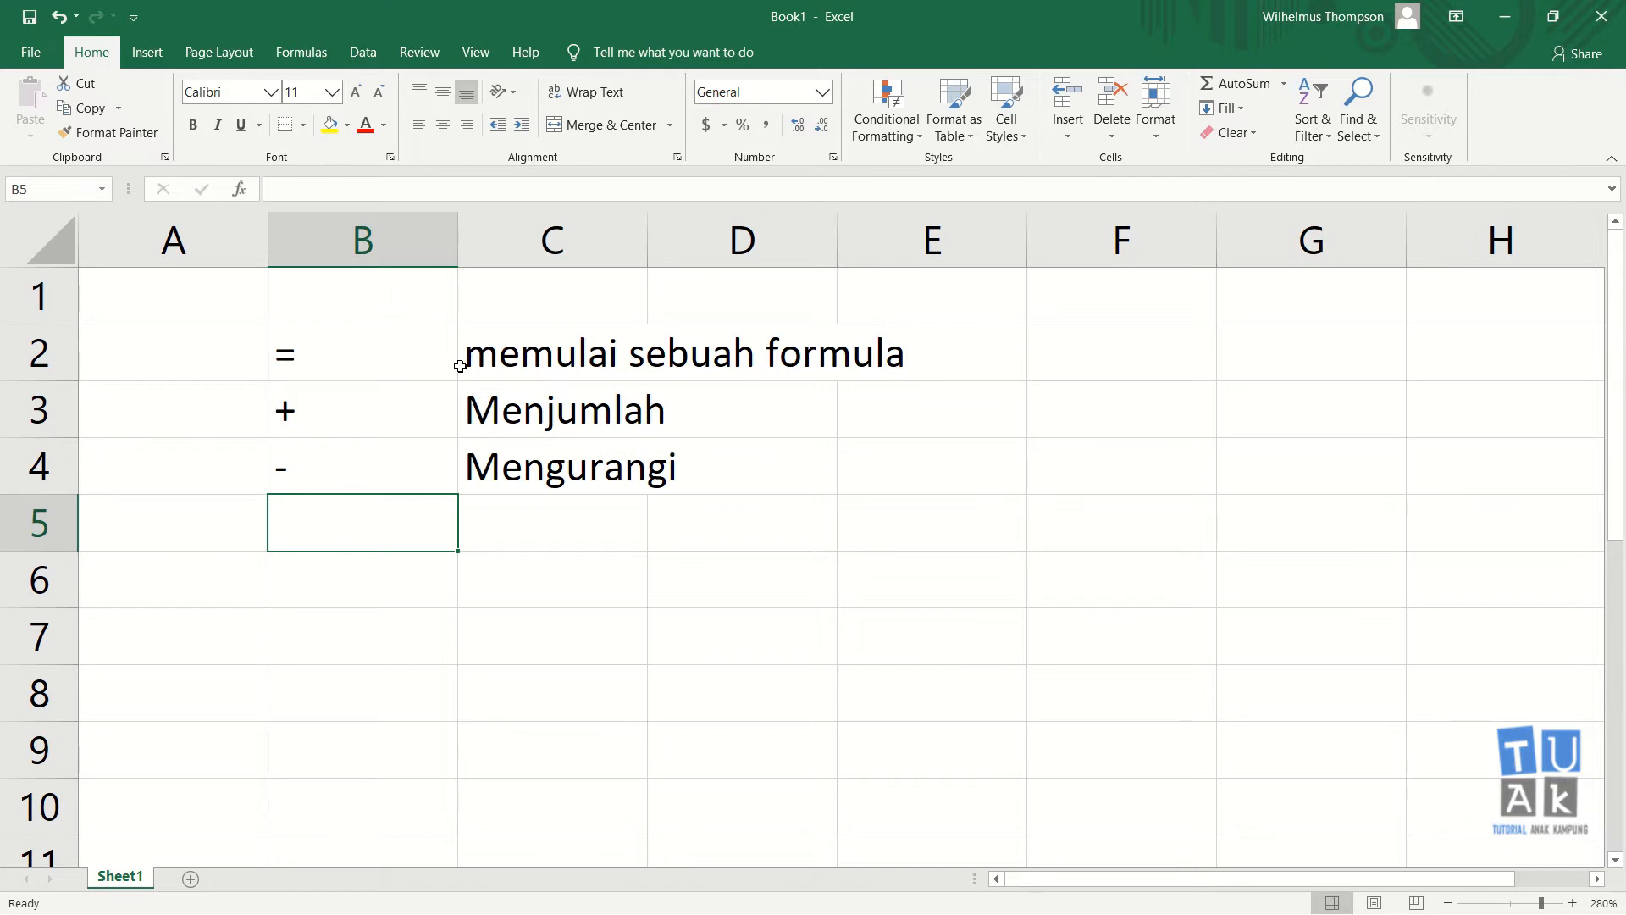
type("*")
key("Return")
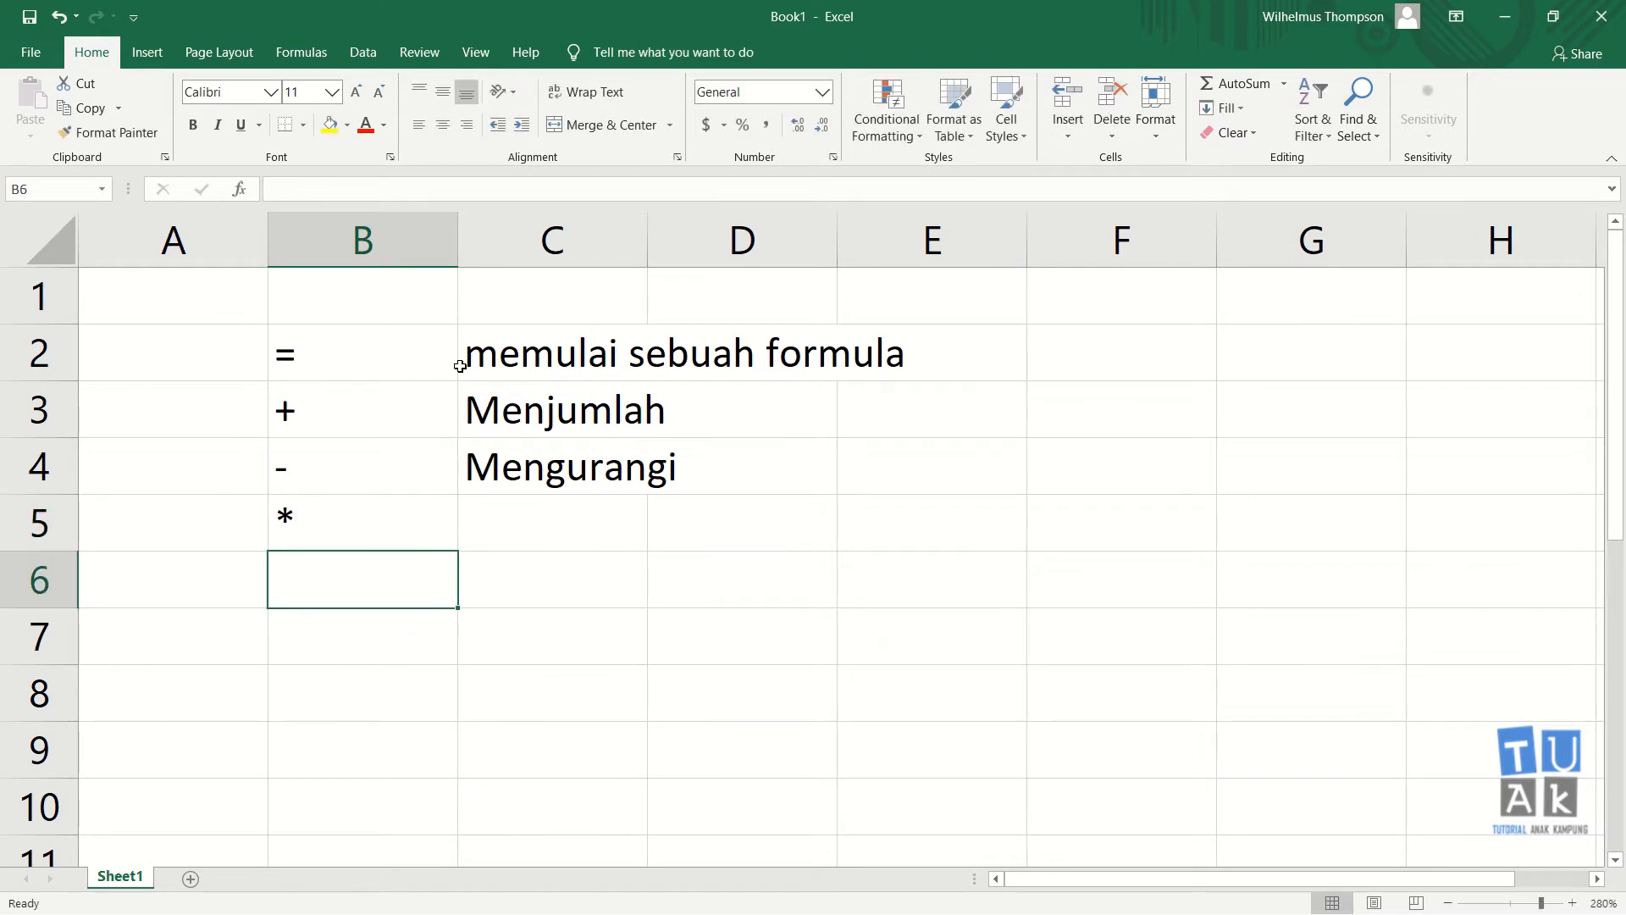
key("Up")
key("Right")
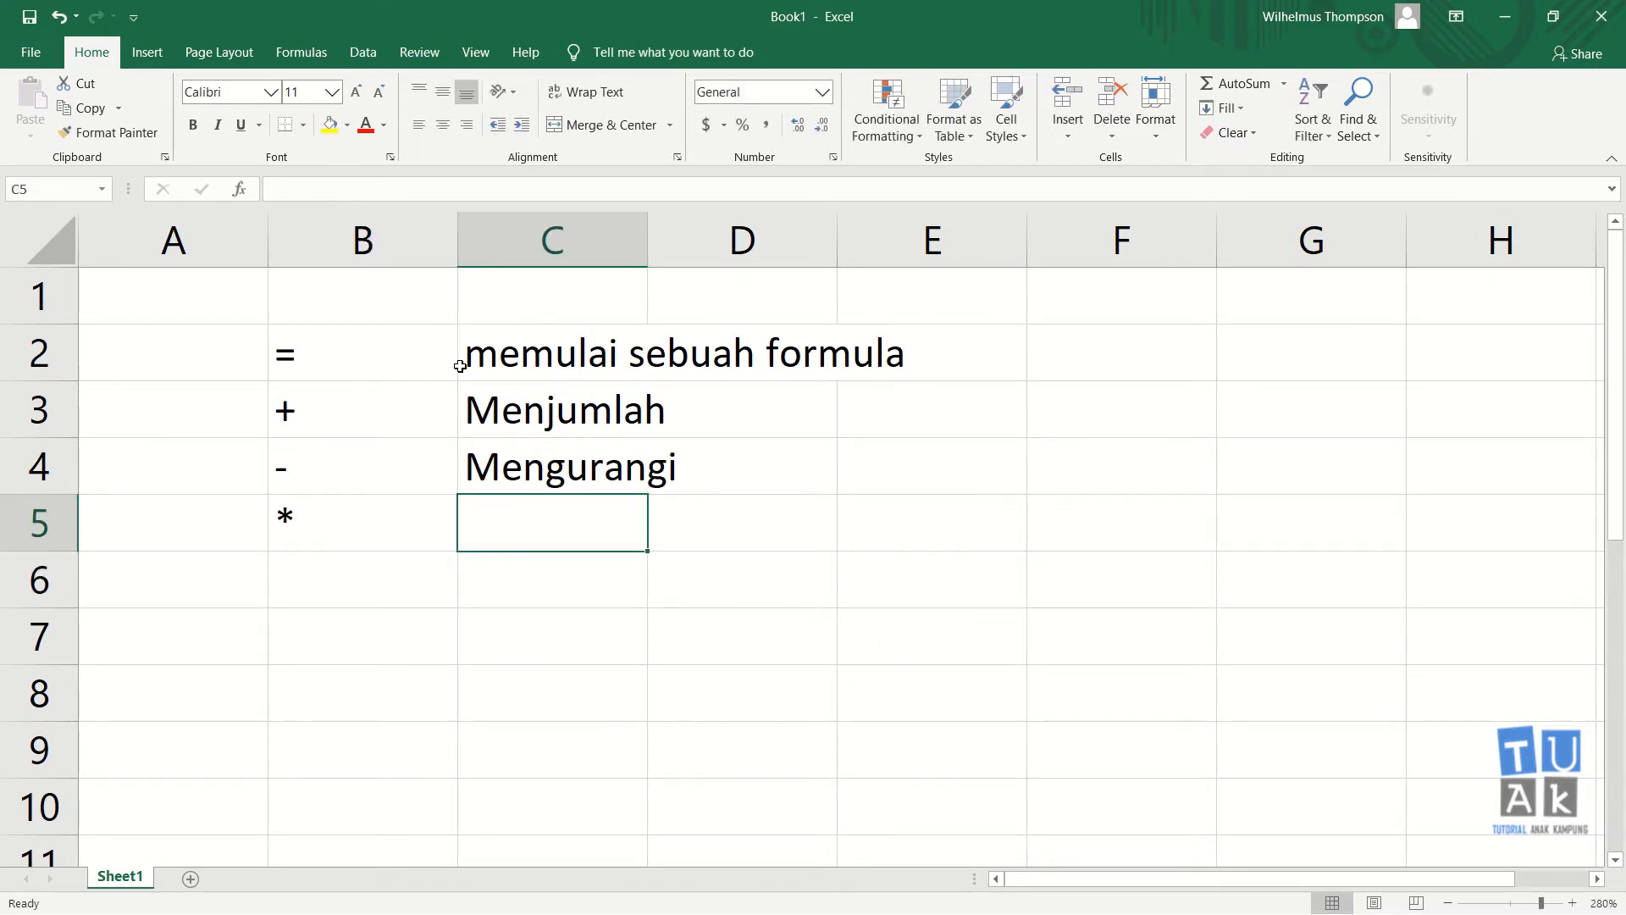
type("Per")
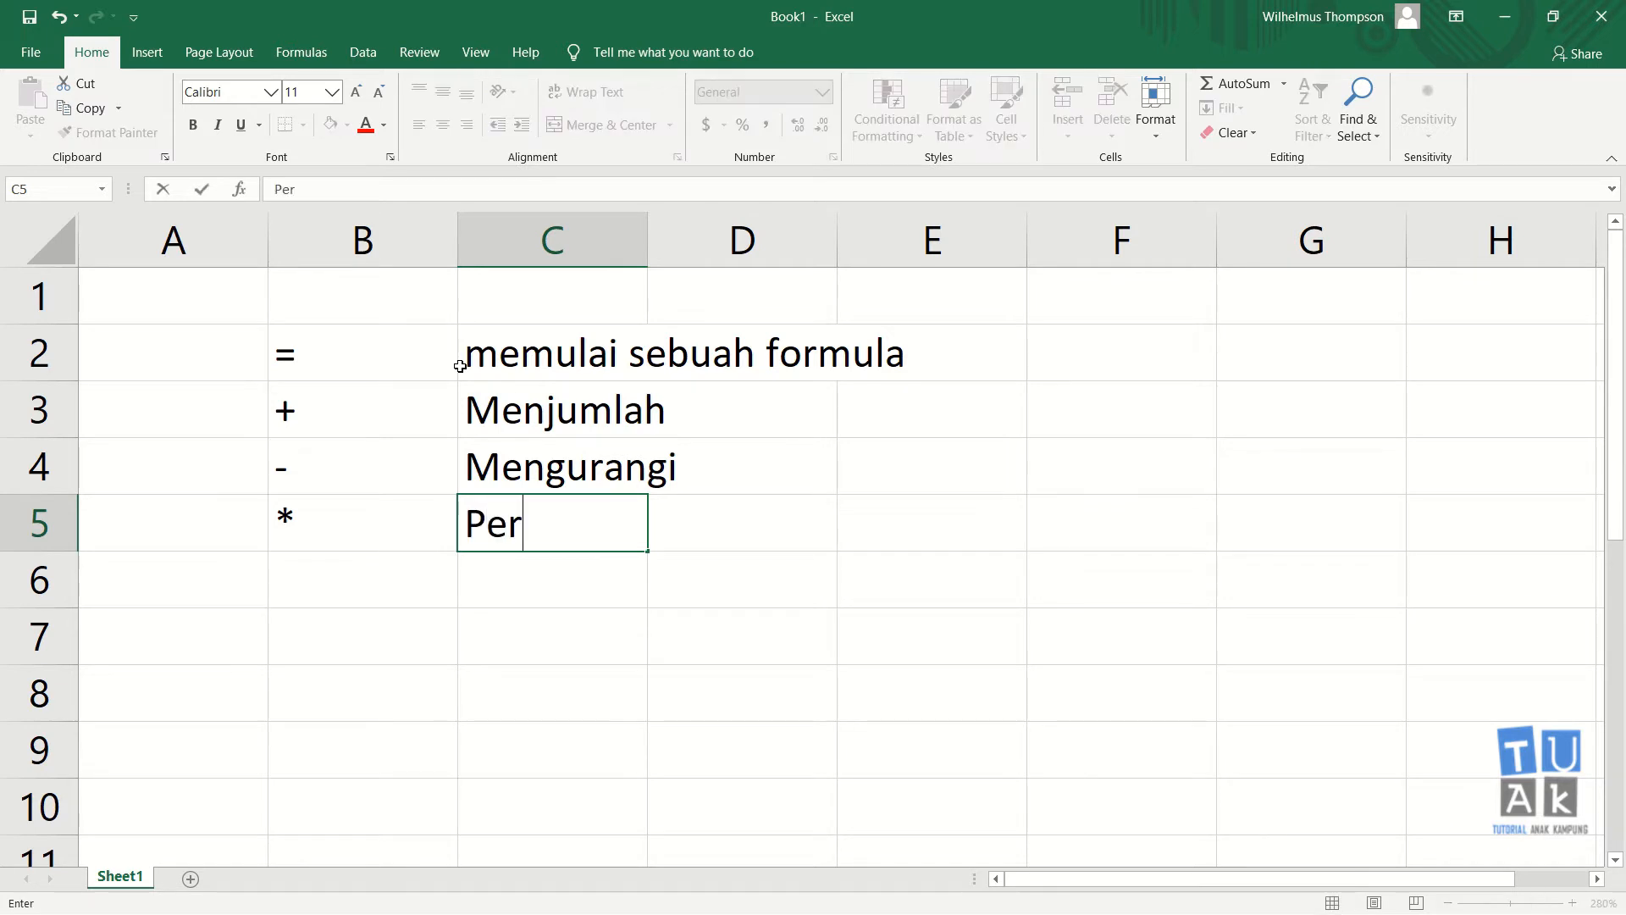
type("kalian")
key("Return")
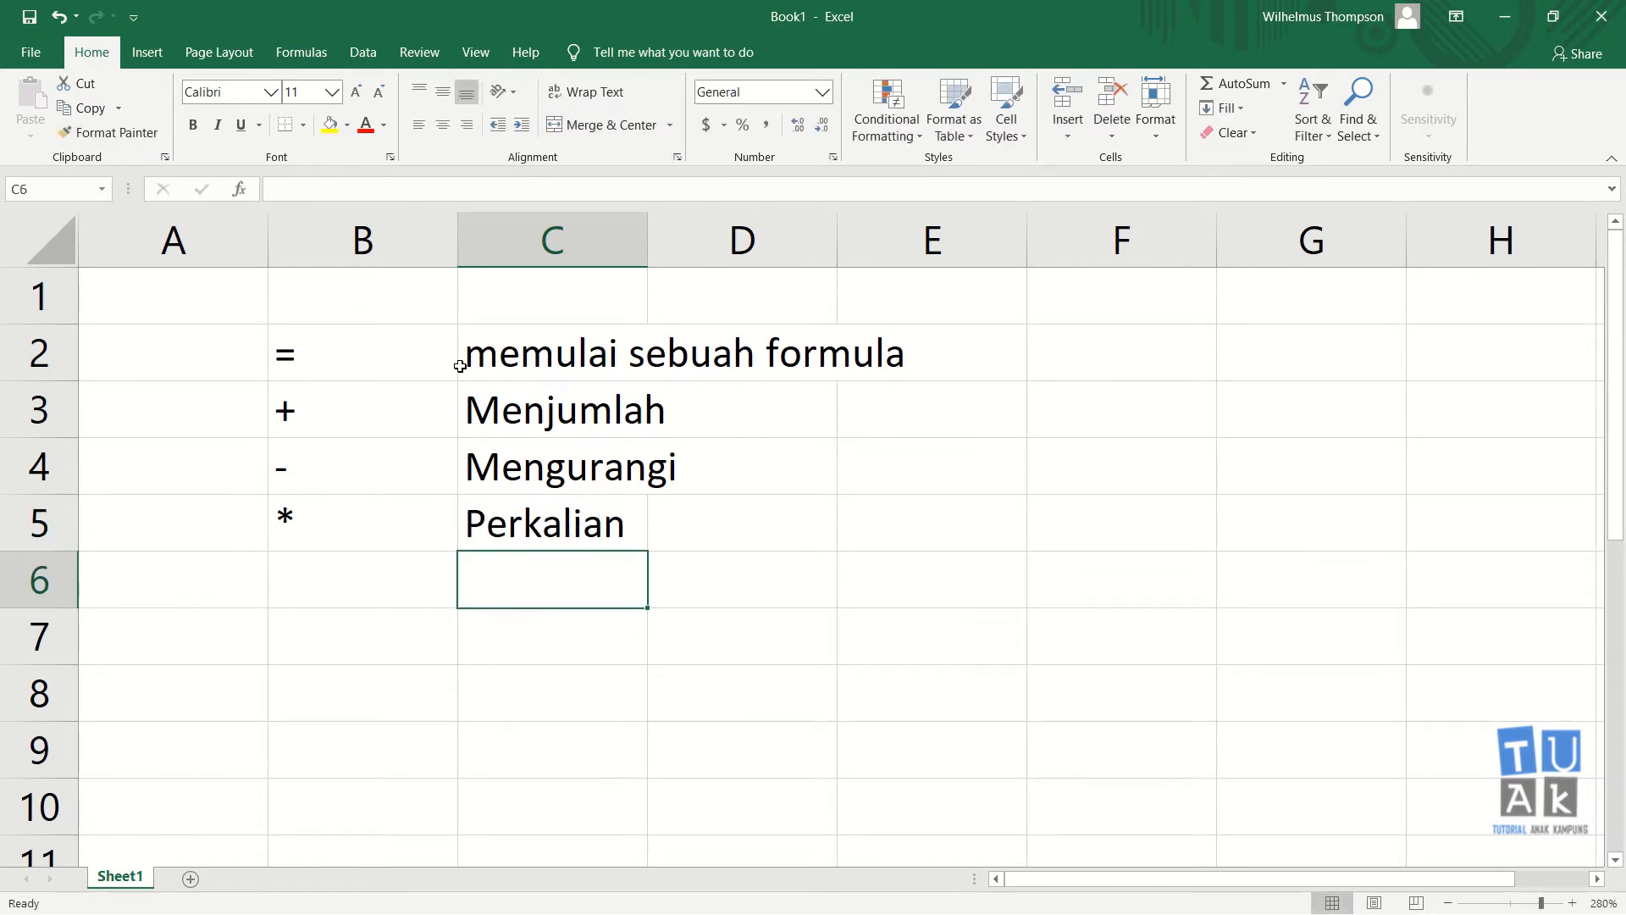
Enter a forward slash as text in B6 and its description "Pembagian" in C6
key("Left")
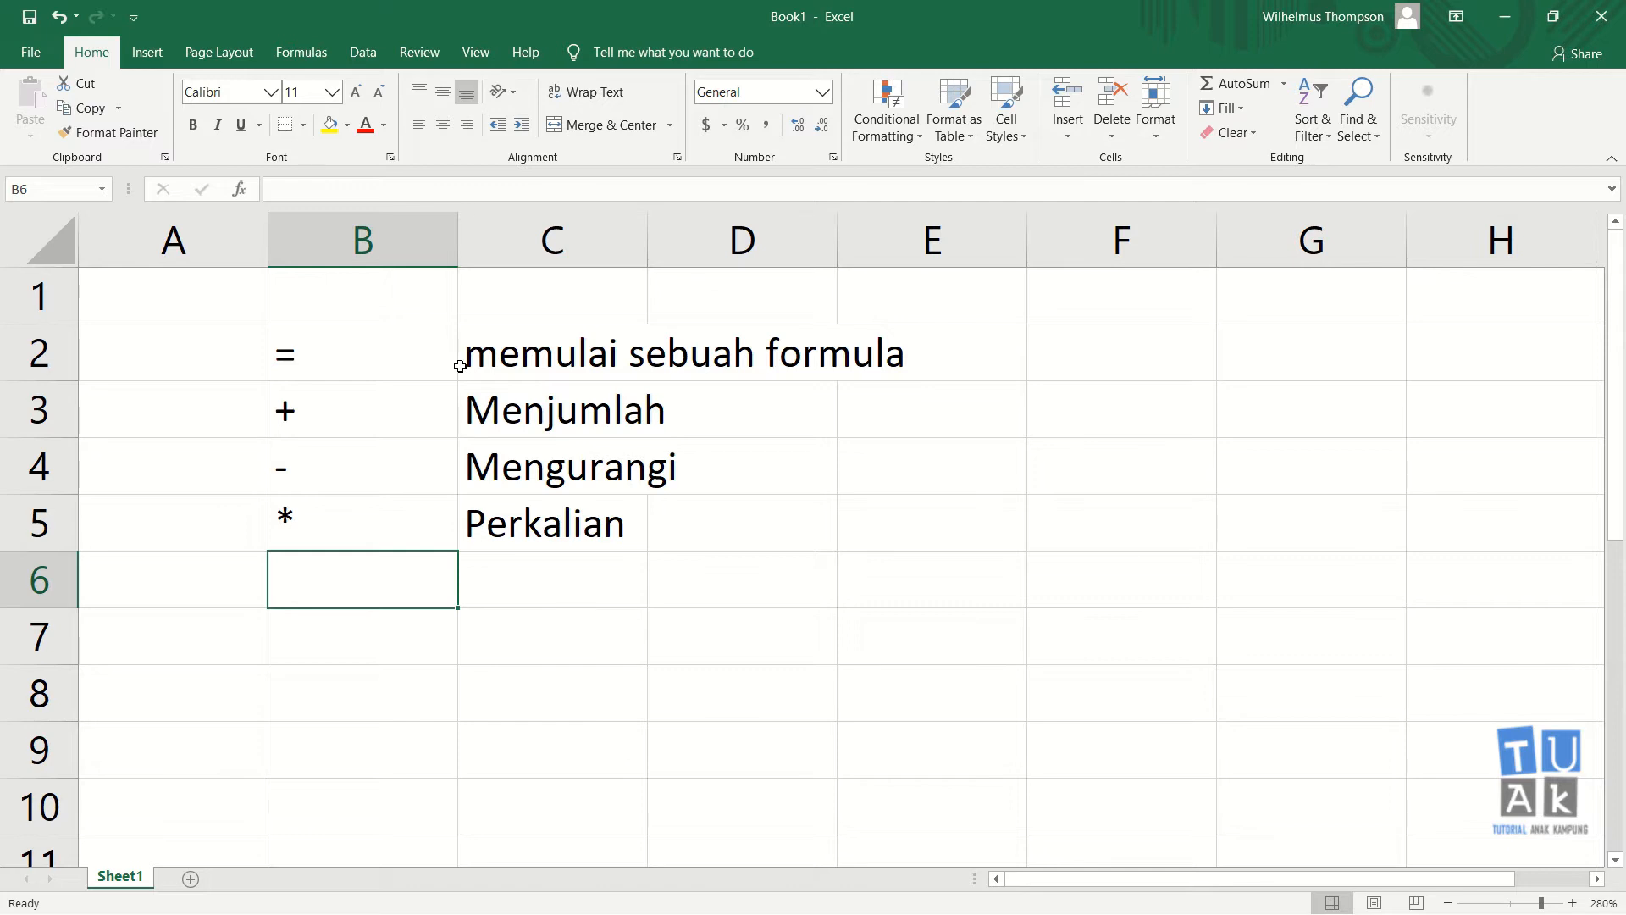
type("'/")
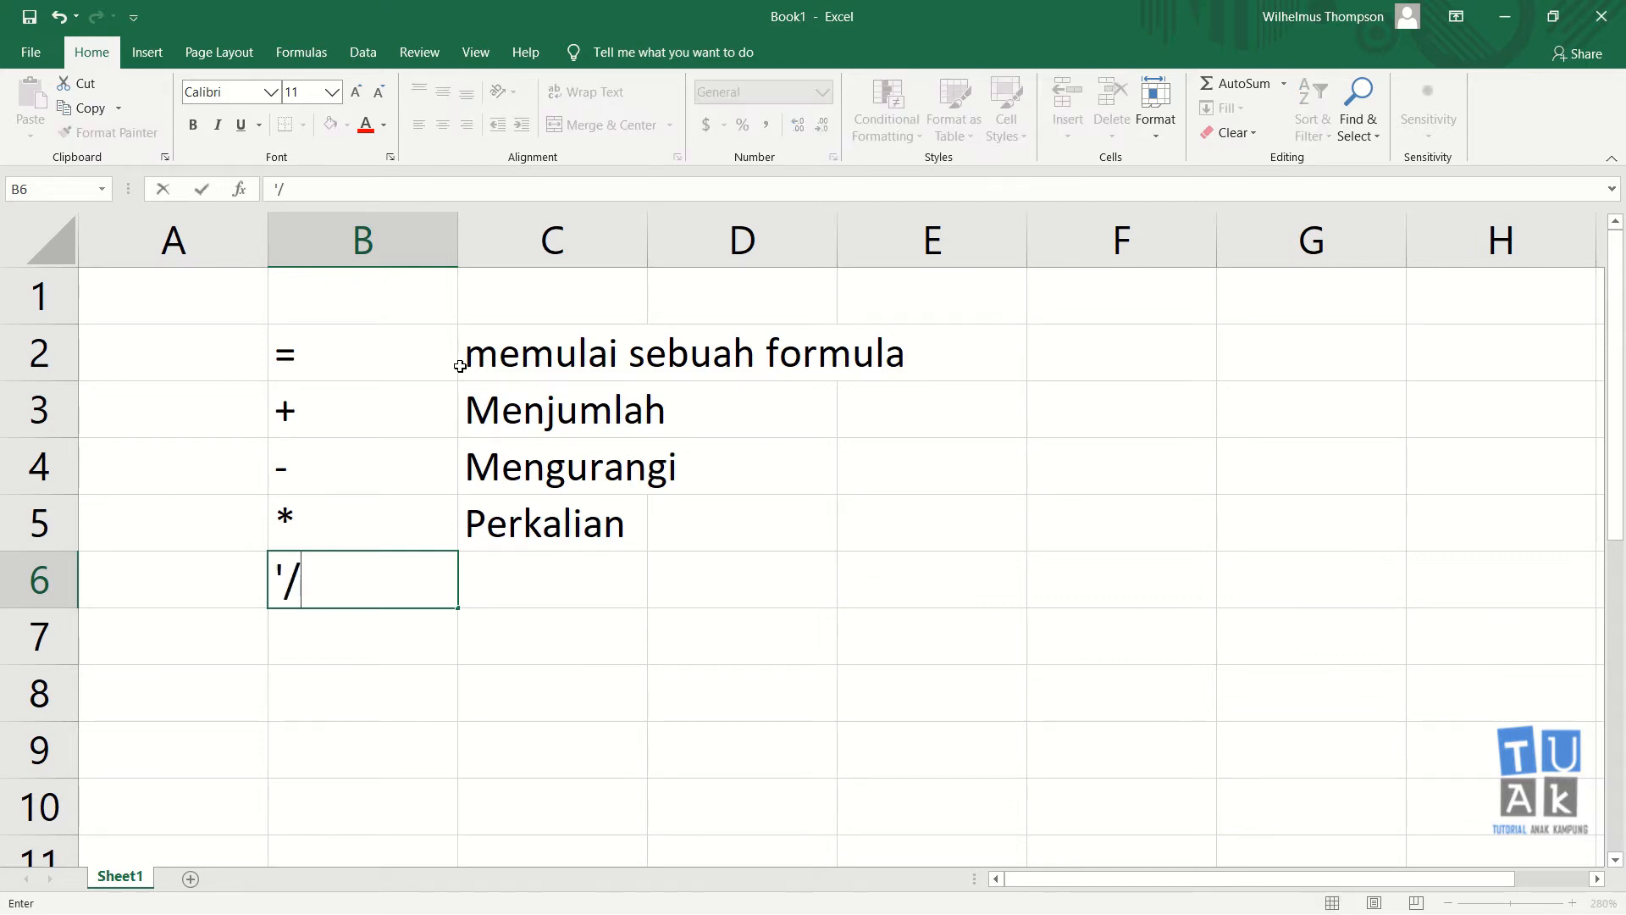
key("Return")
key("Up")
key("Right")
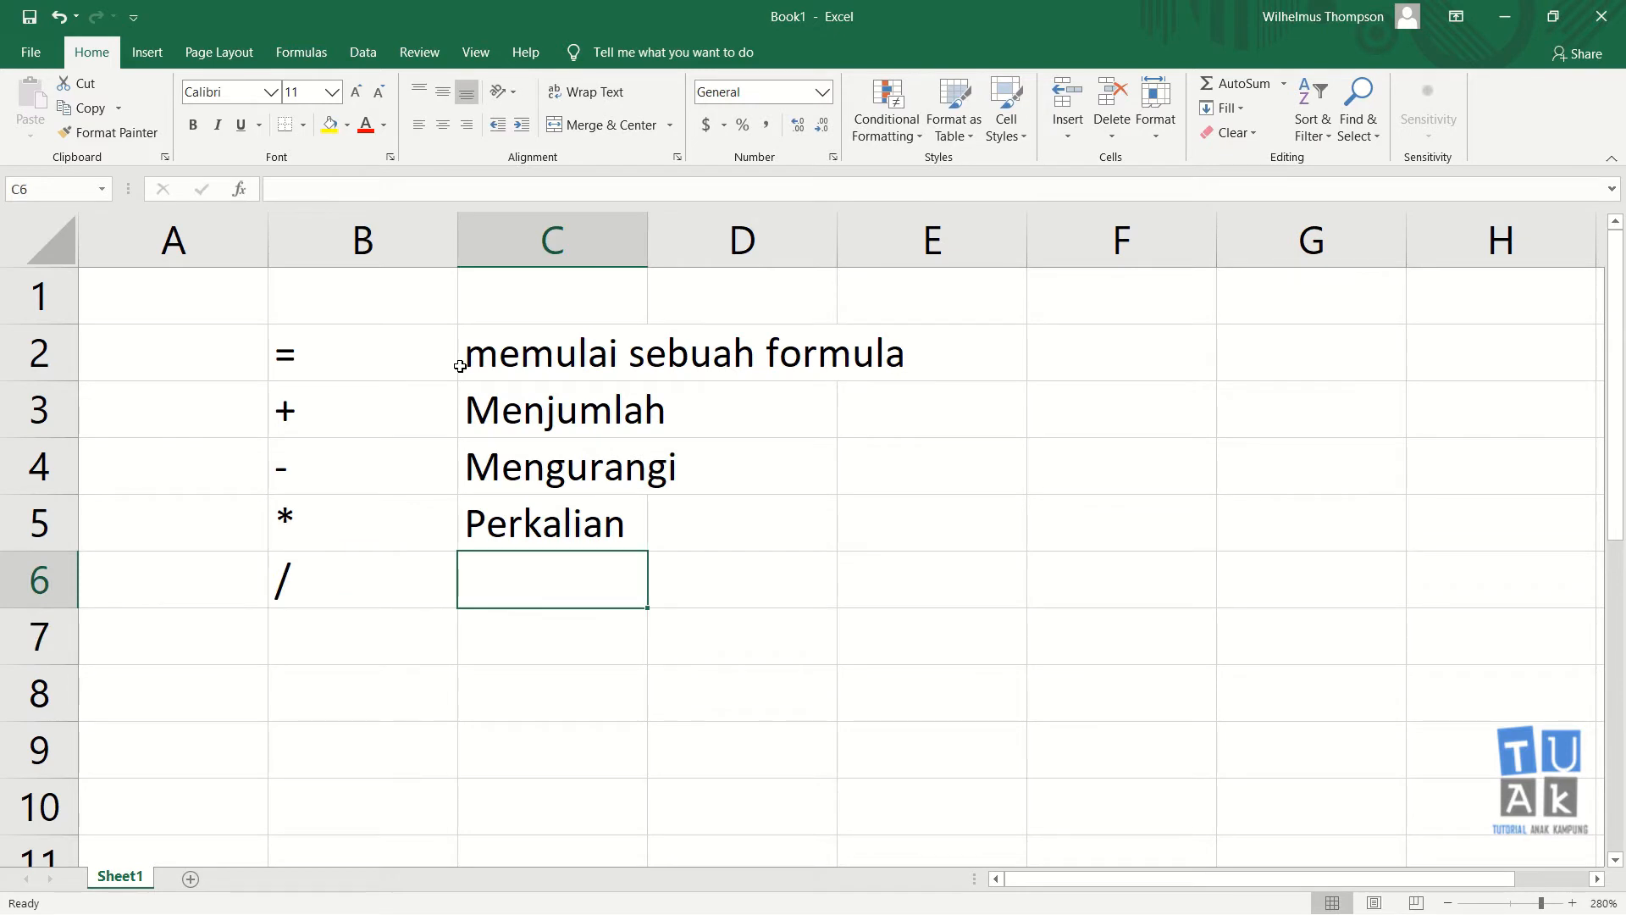
type("Pembagian")
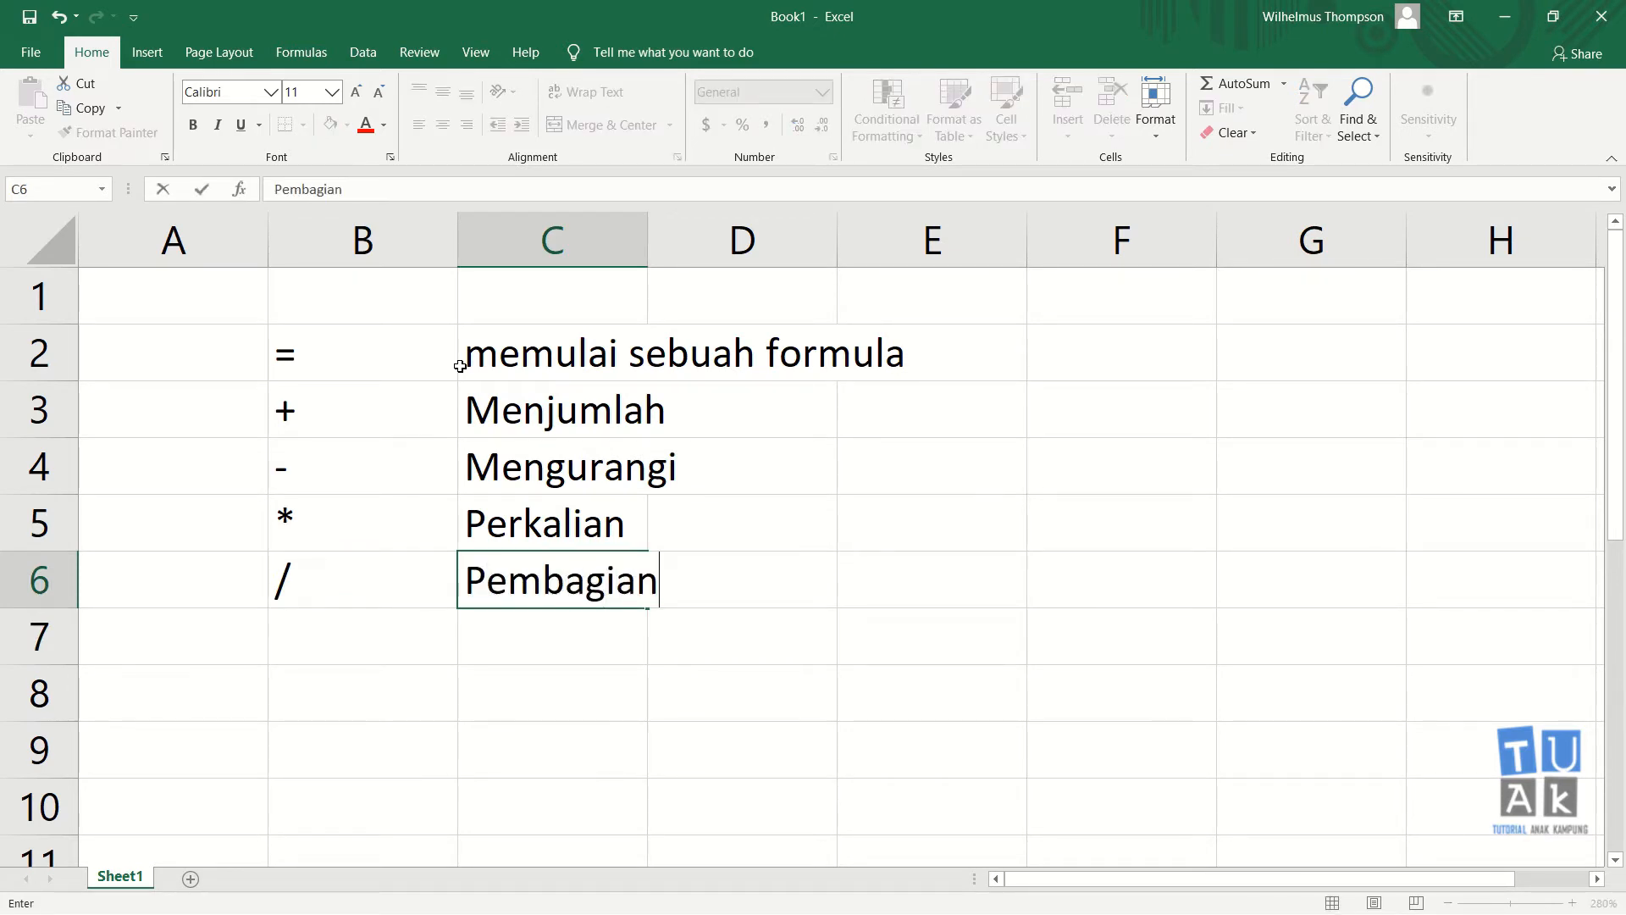
key("Return")
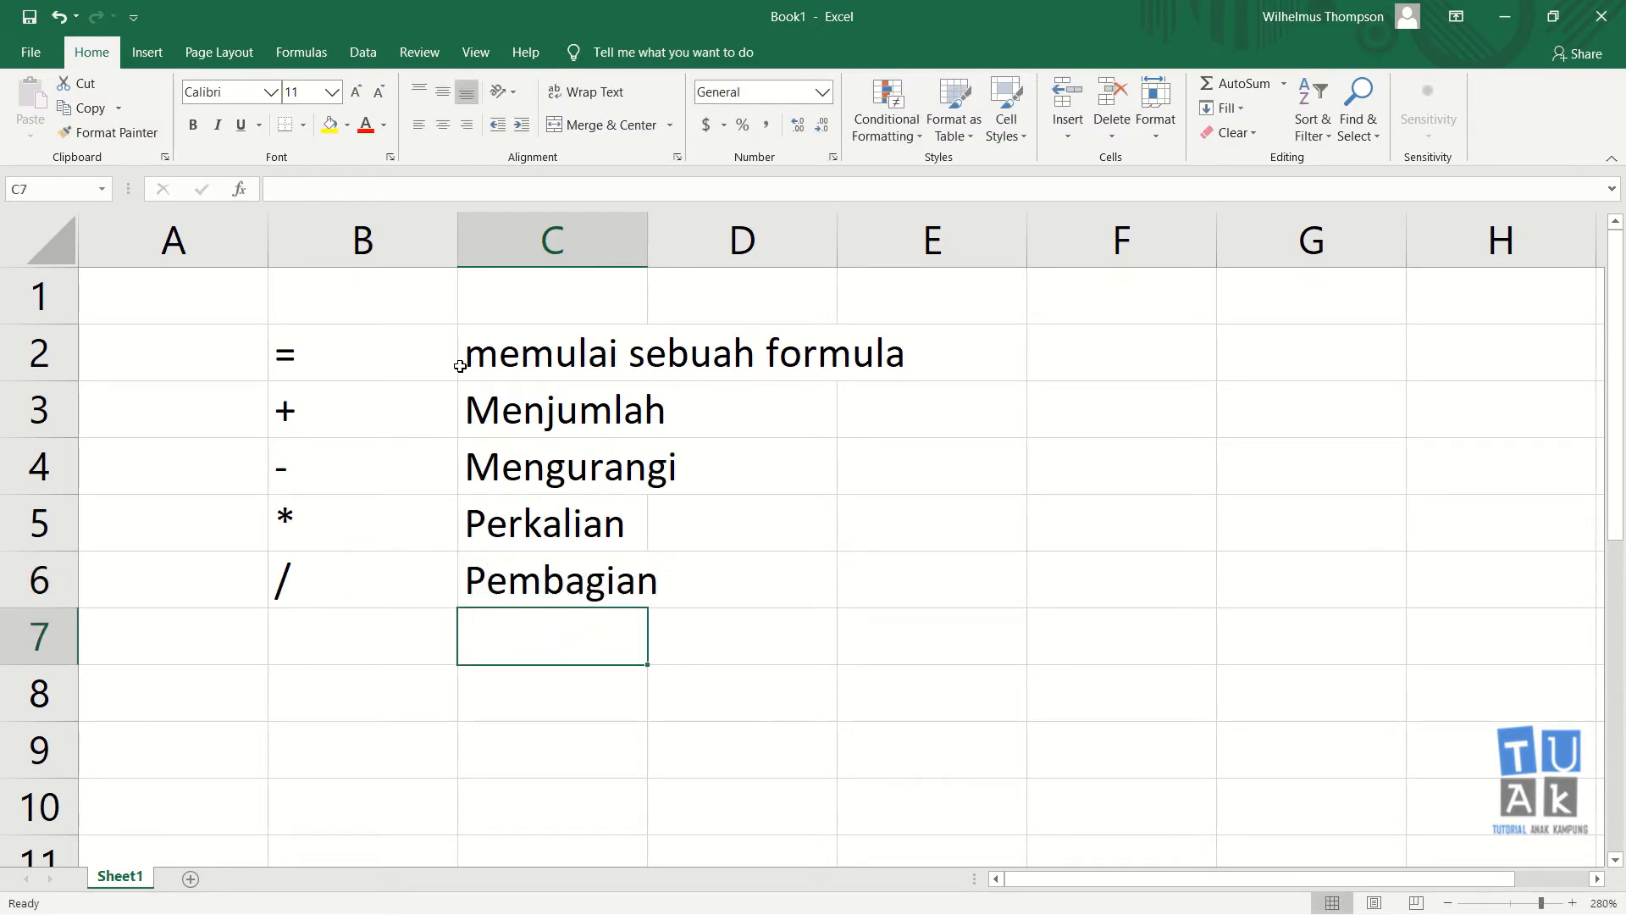
Enter a caret (^) as text in B7 and its description "Pemangkatan" in C7
key("Left")
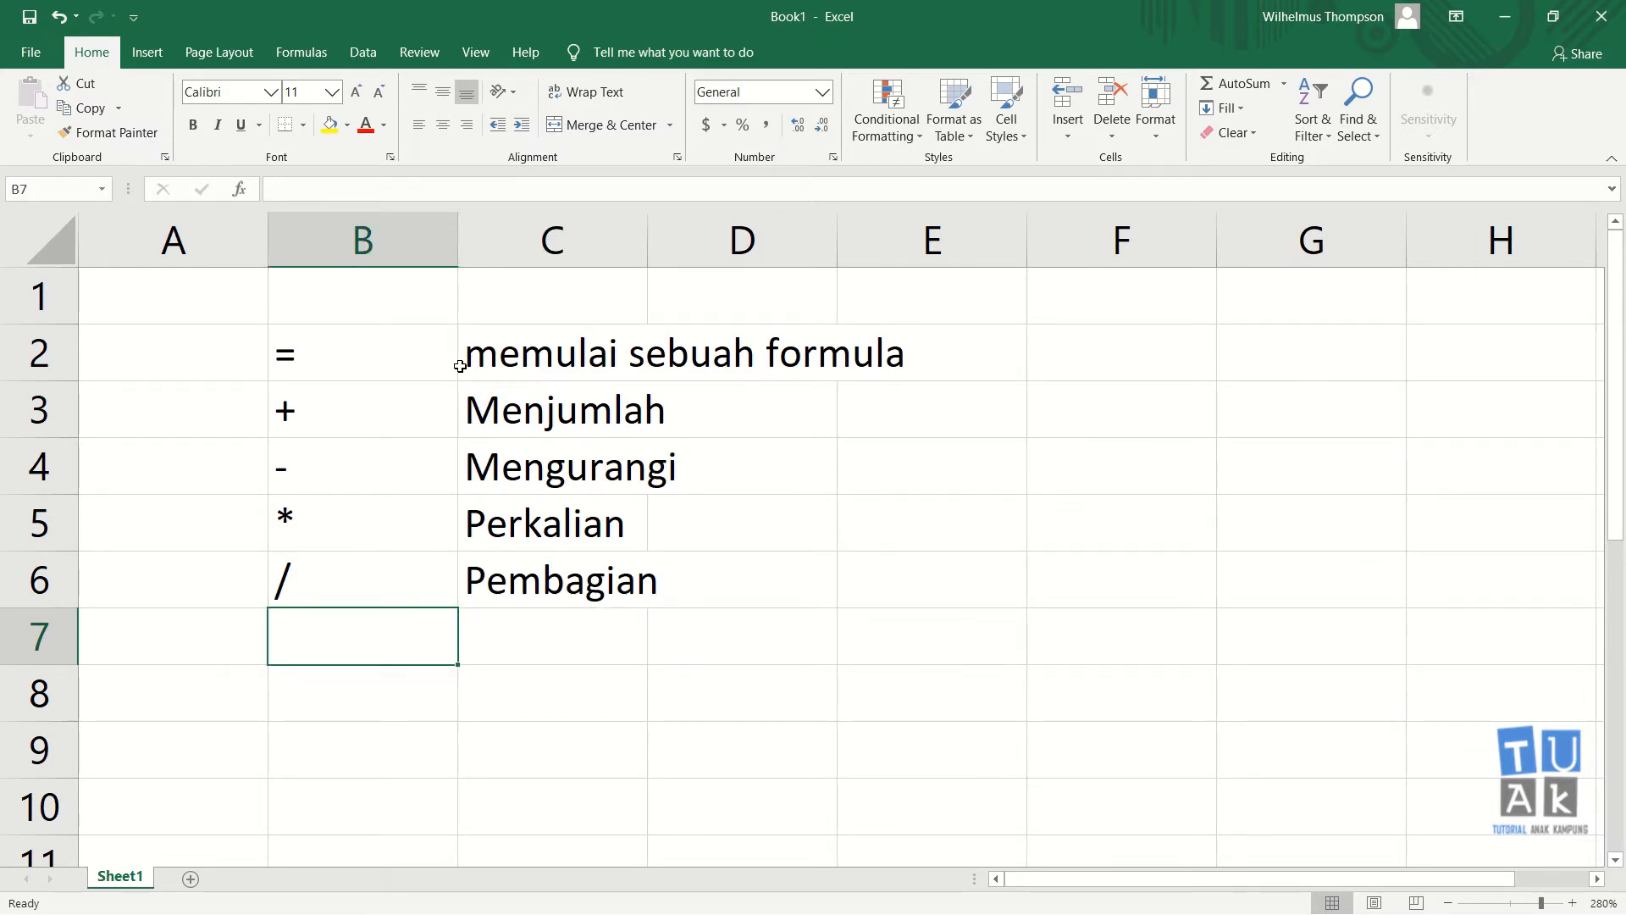
type("^")
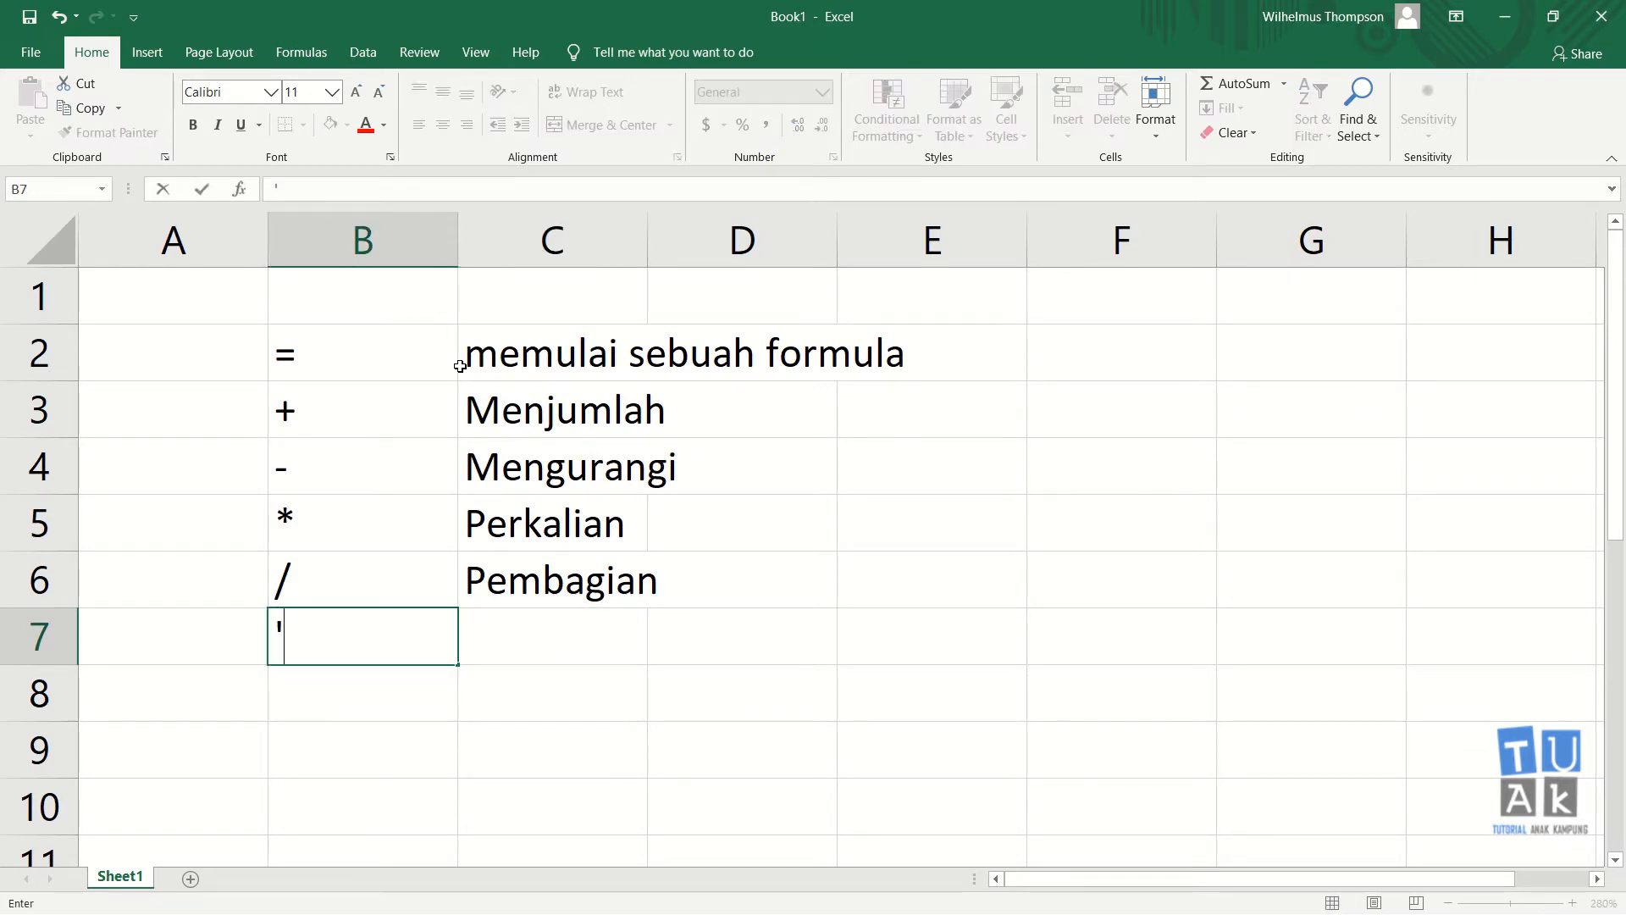
key("Return")
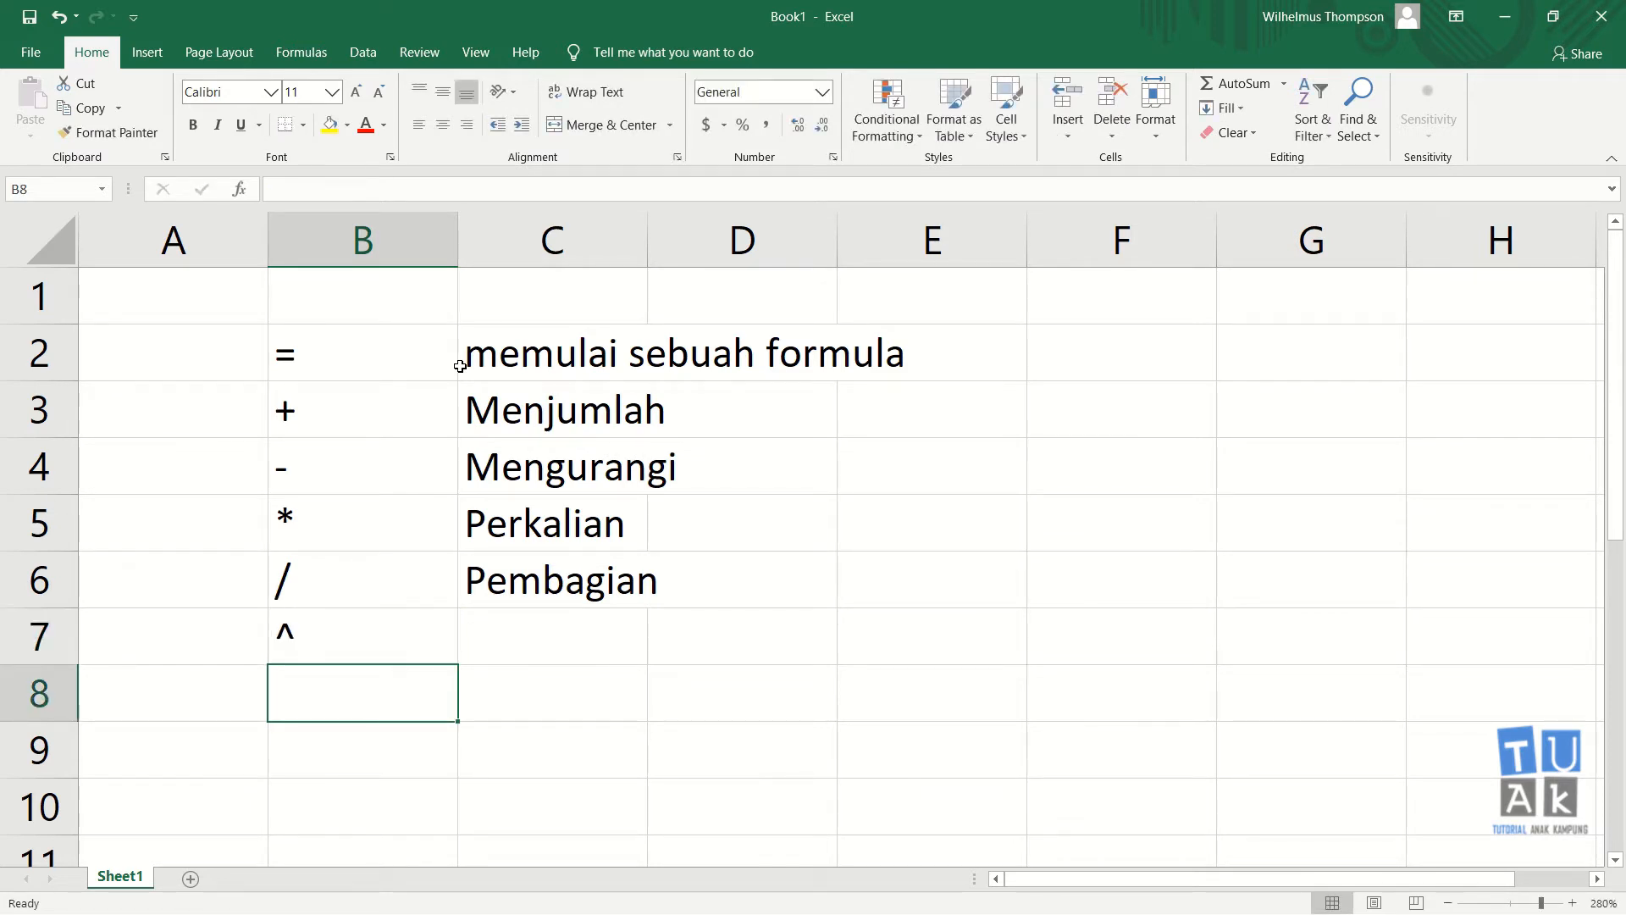
key("Up")
key("Right")
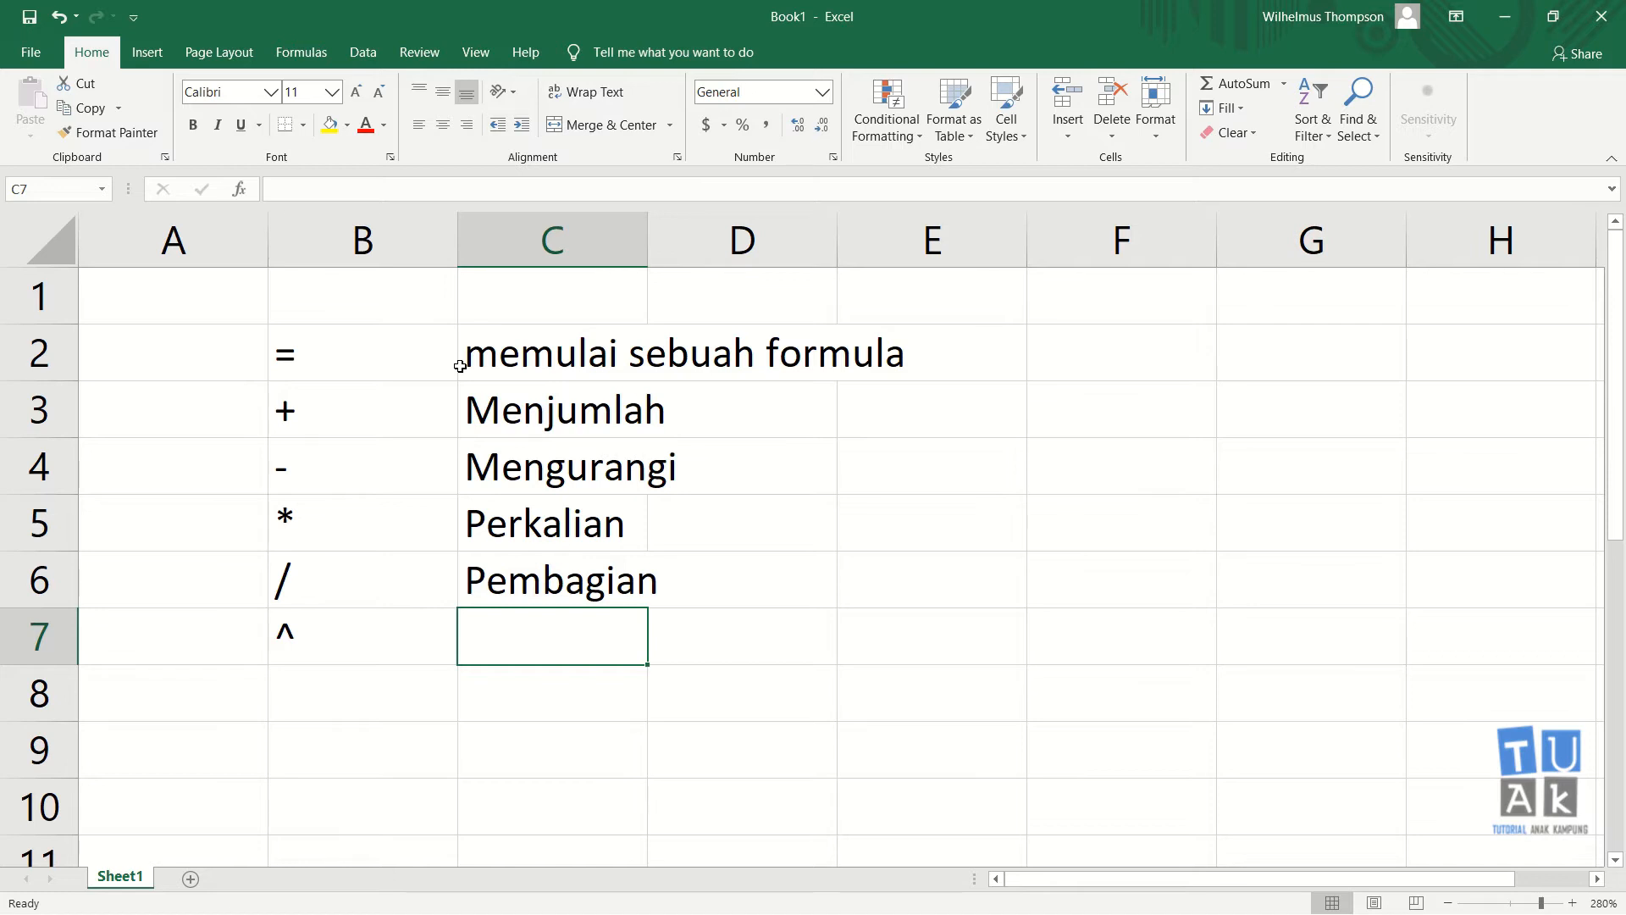
type("Pemangkatan")
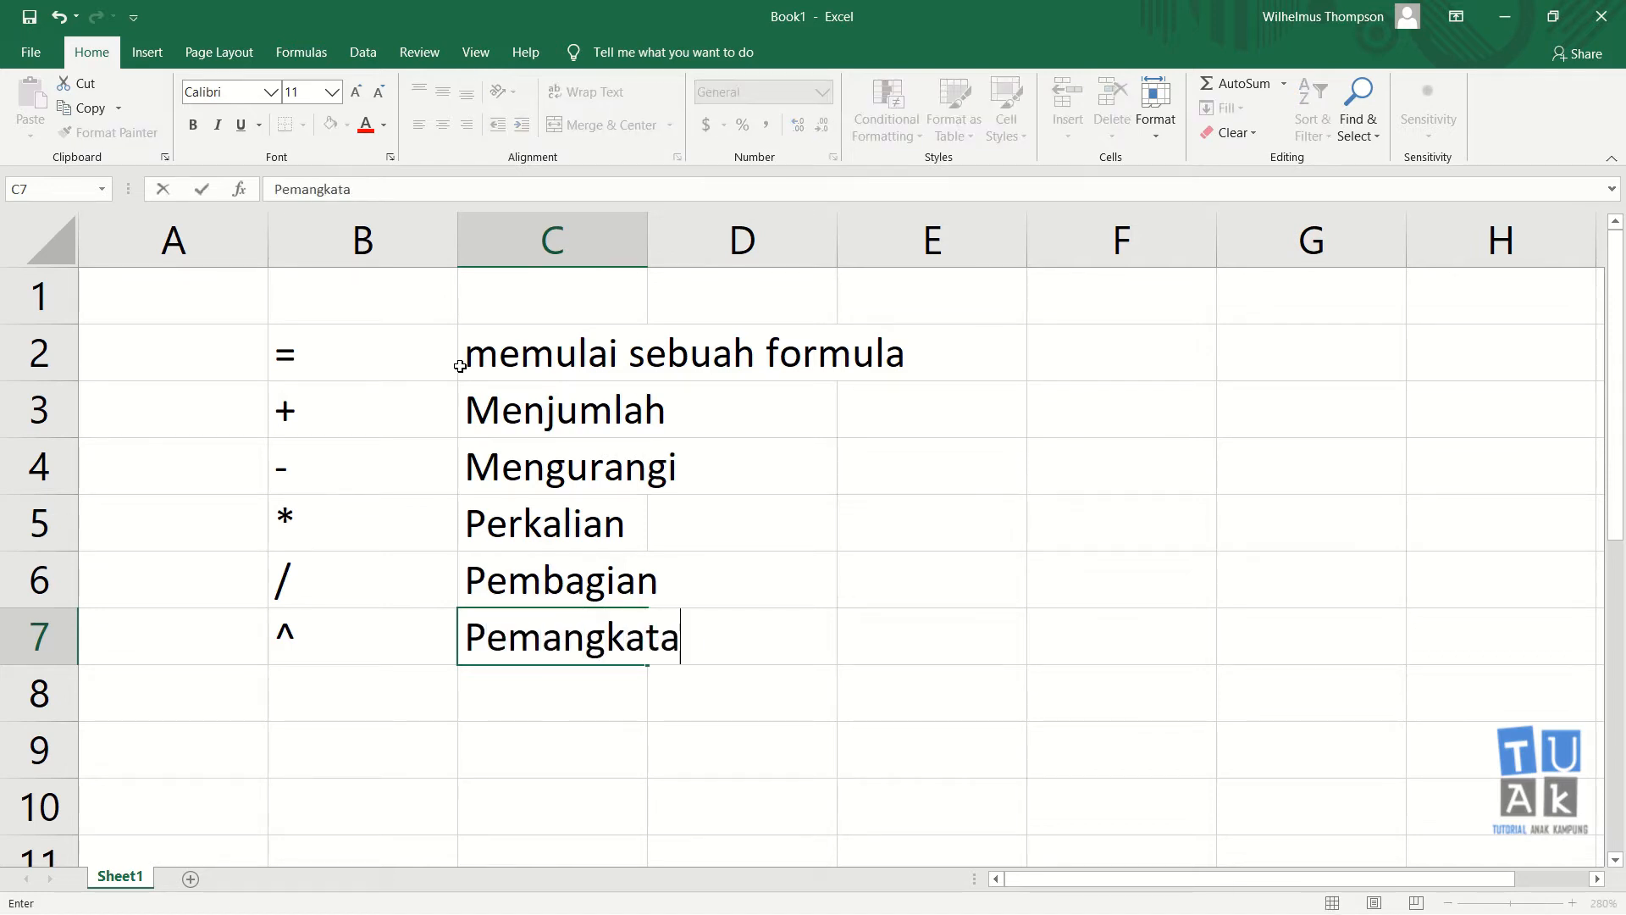
key("Return")
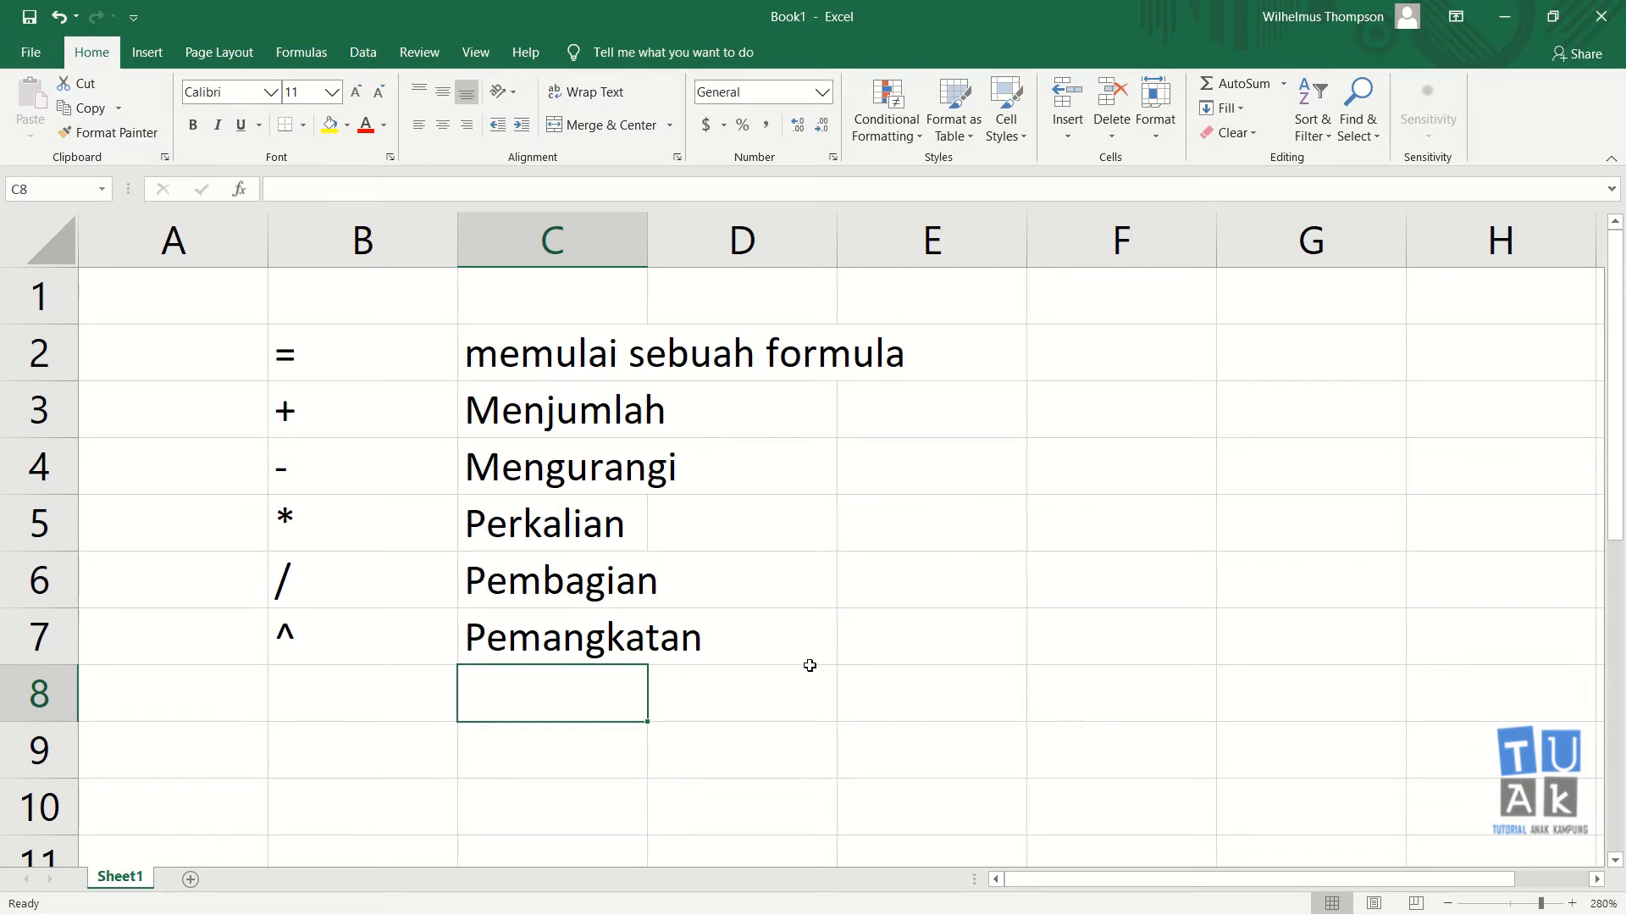
Enter the addition formula =10+5 in cell B9, below the operator list
left_click(742, 749)
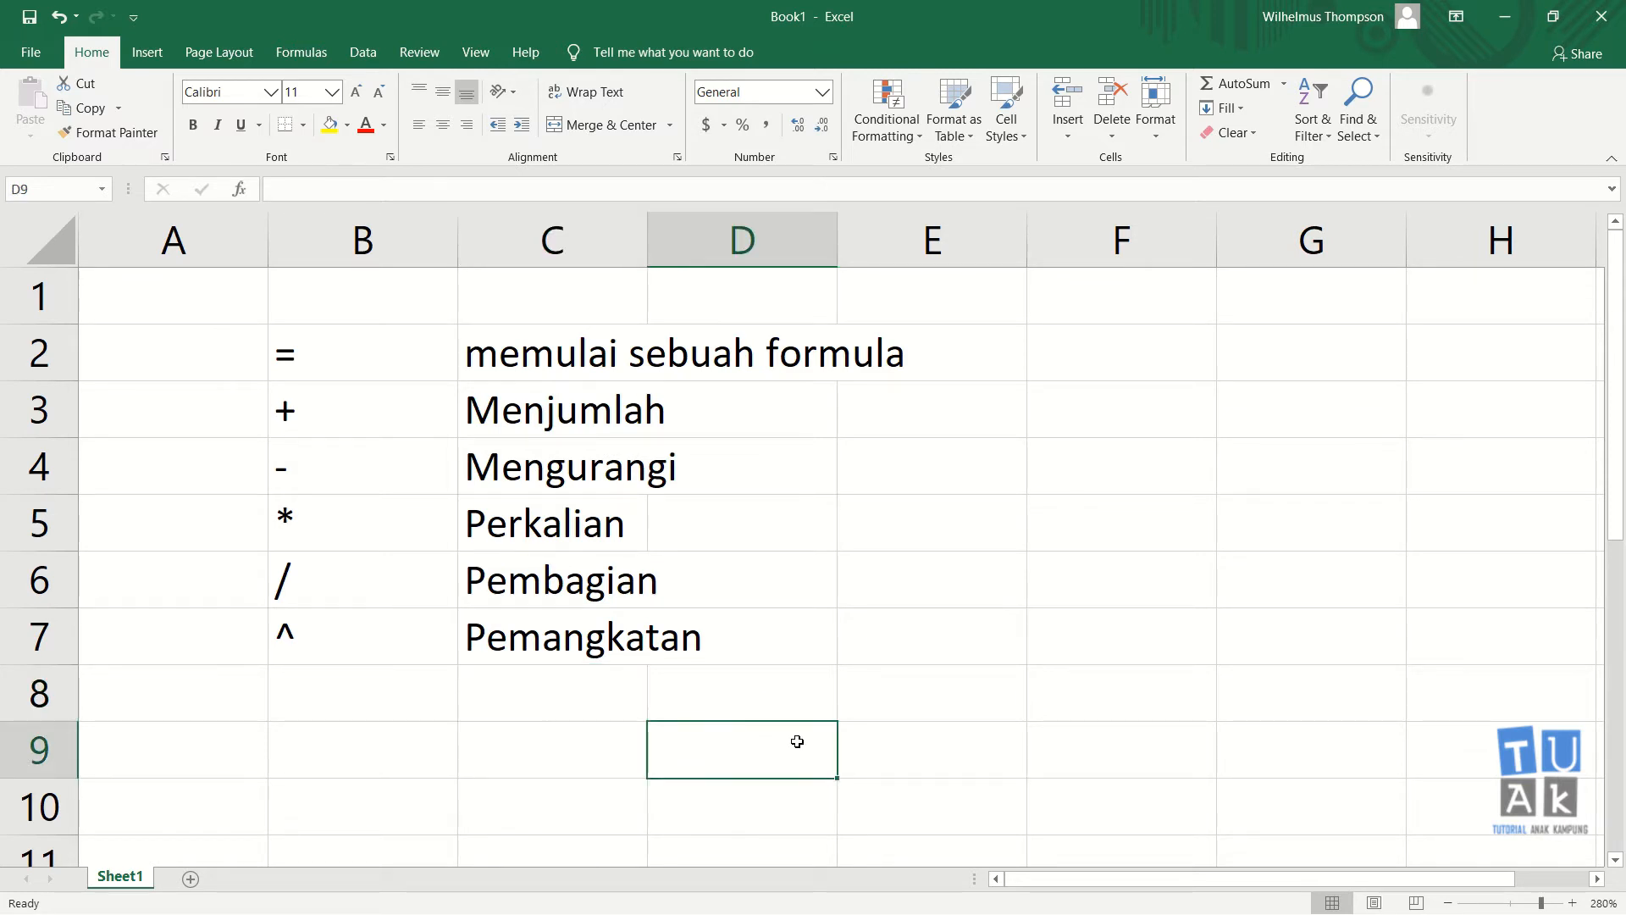
left_click(345, 756)
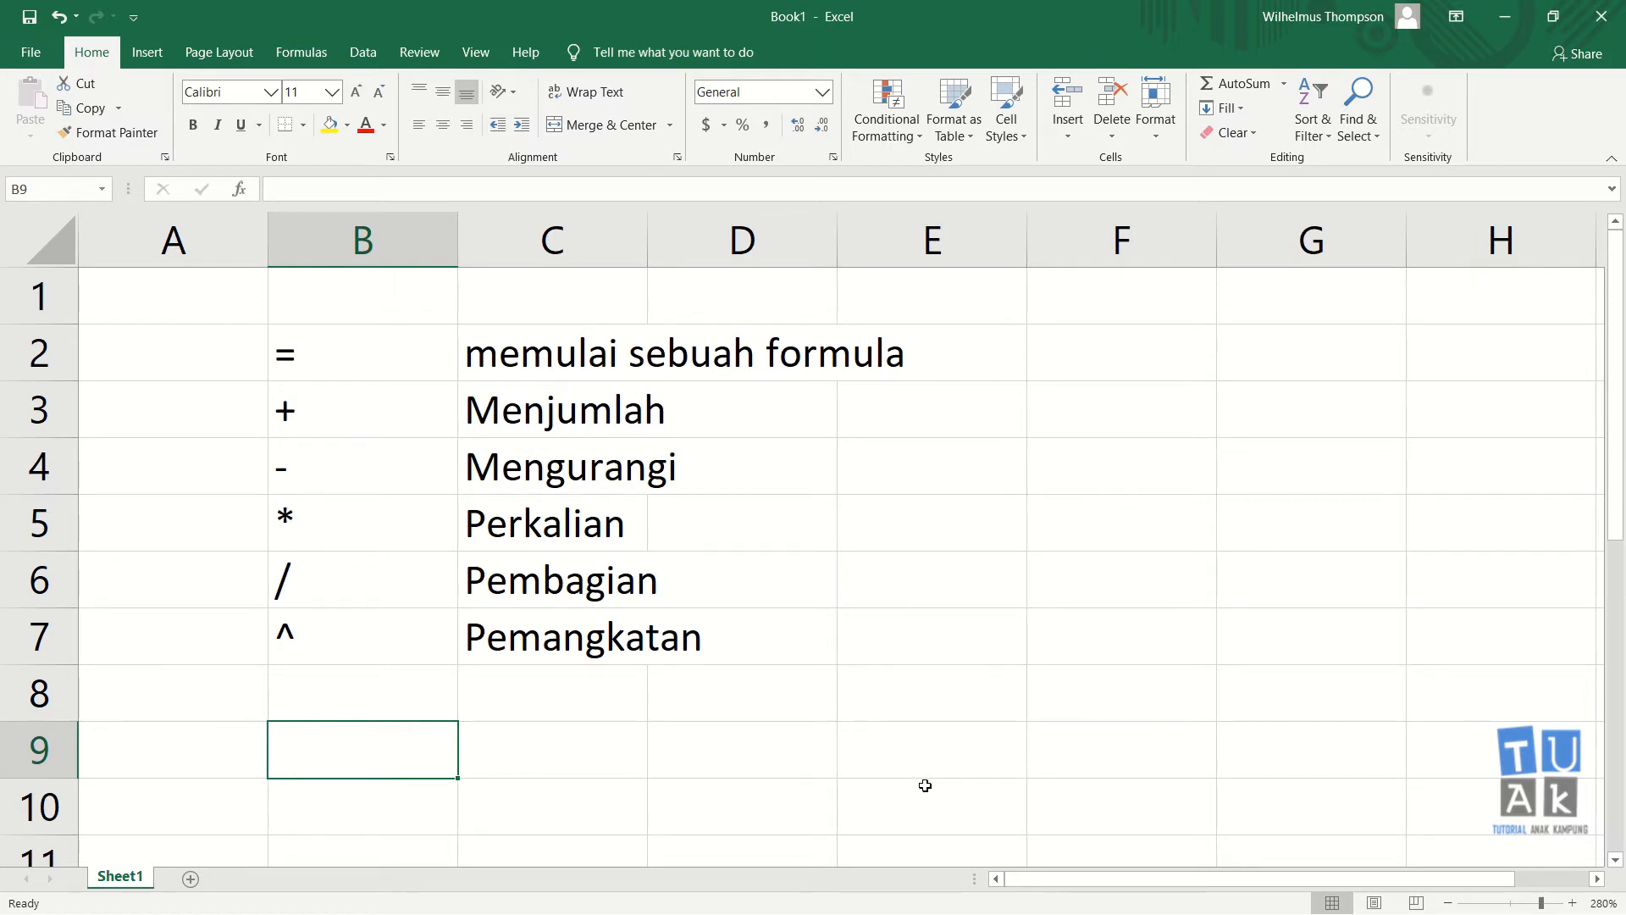
type("=")
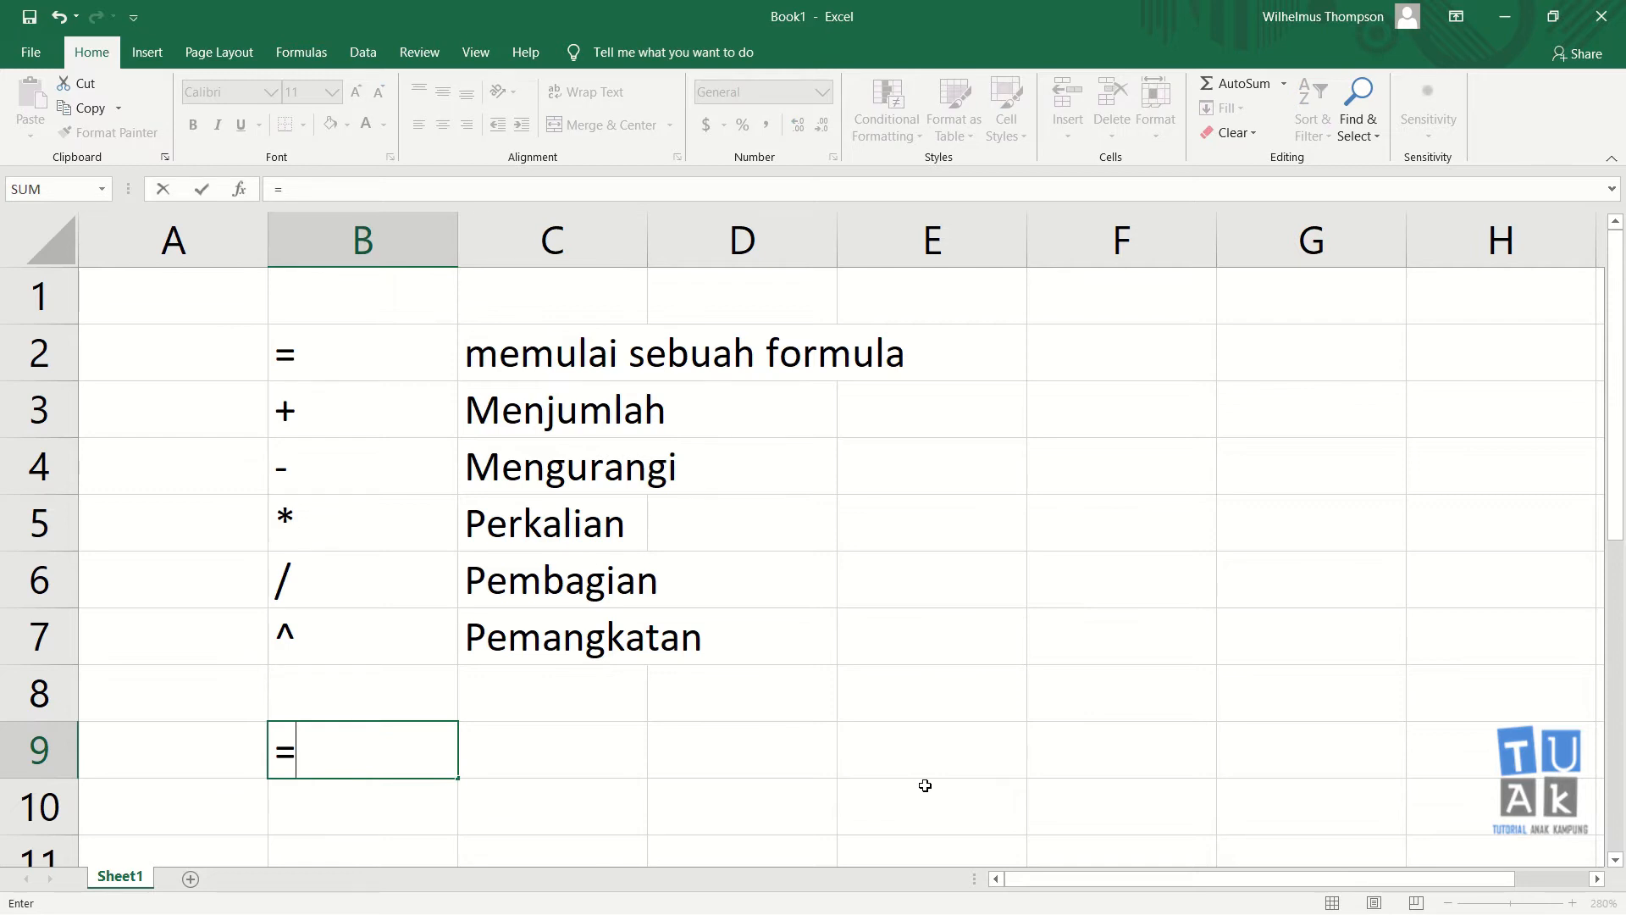
type("10+")
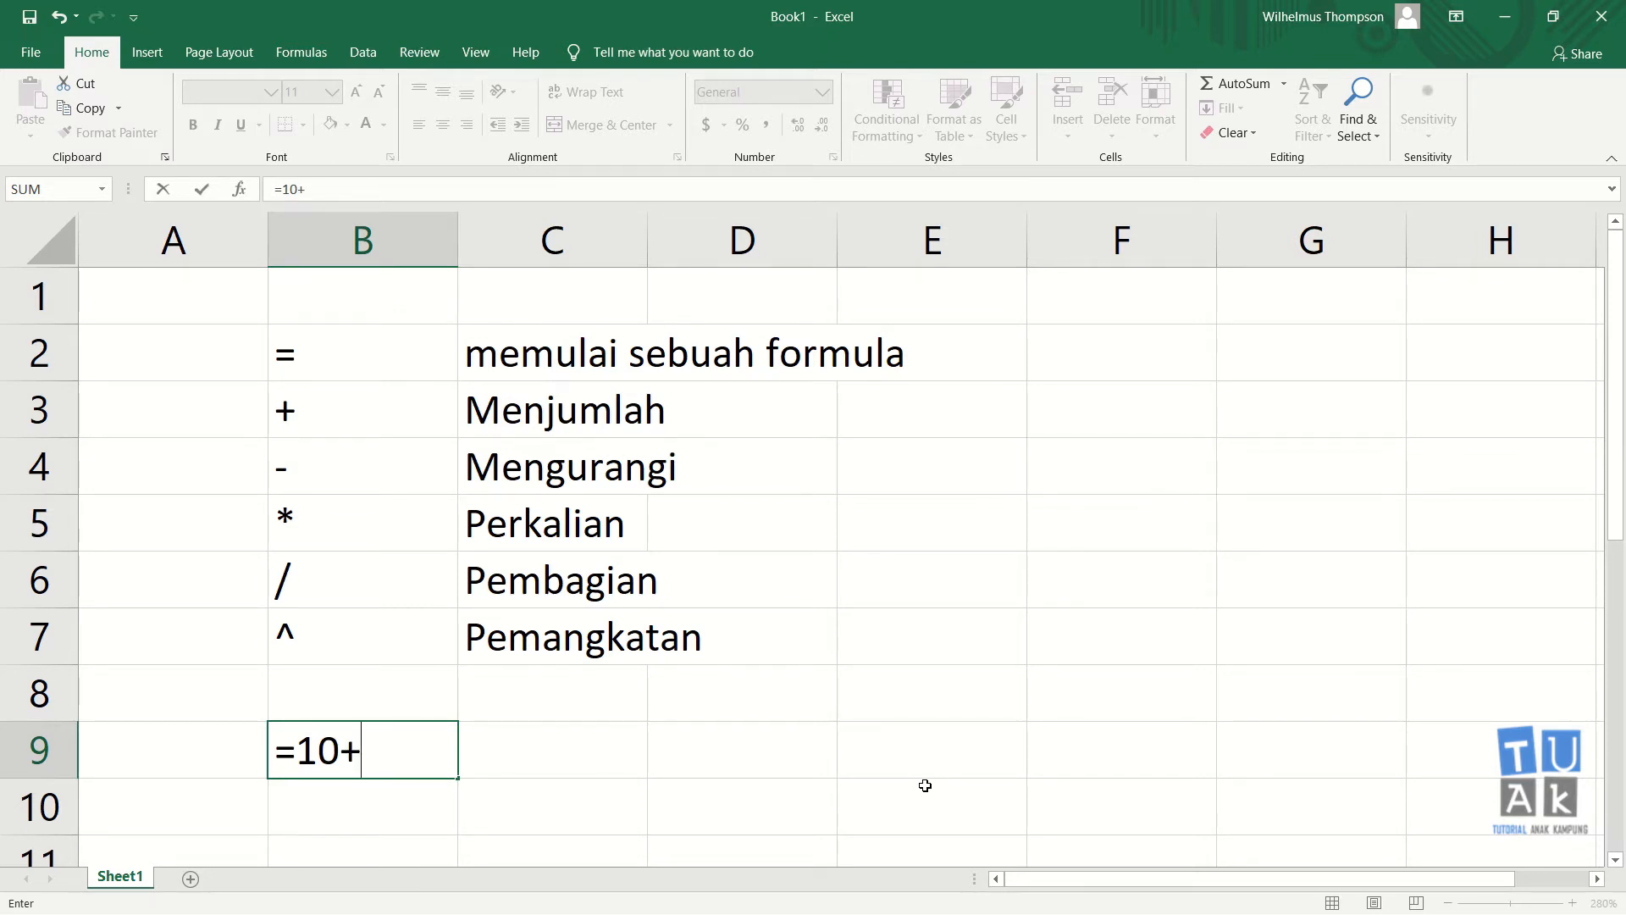
type("5")
key("Return")
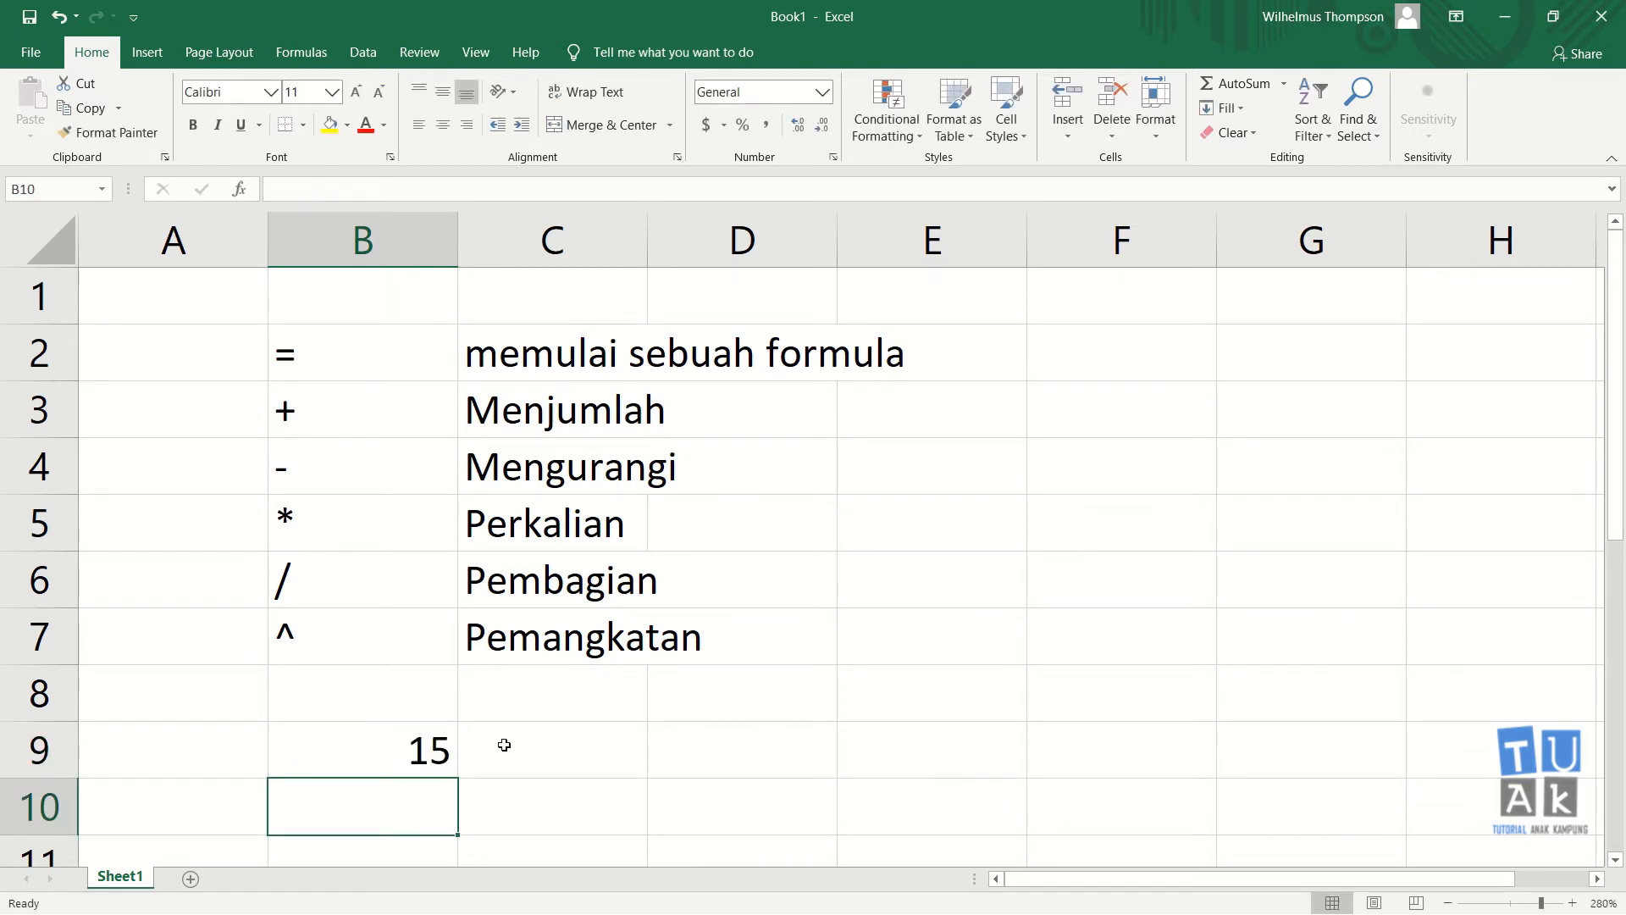
Clear B9 and enter the subtraction formula =10-5 in it
left_click(429, 762)
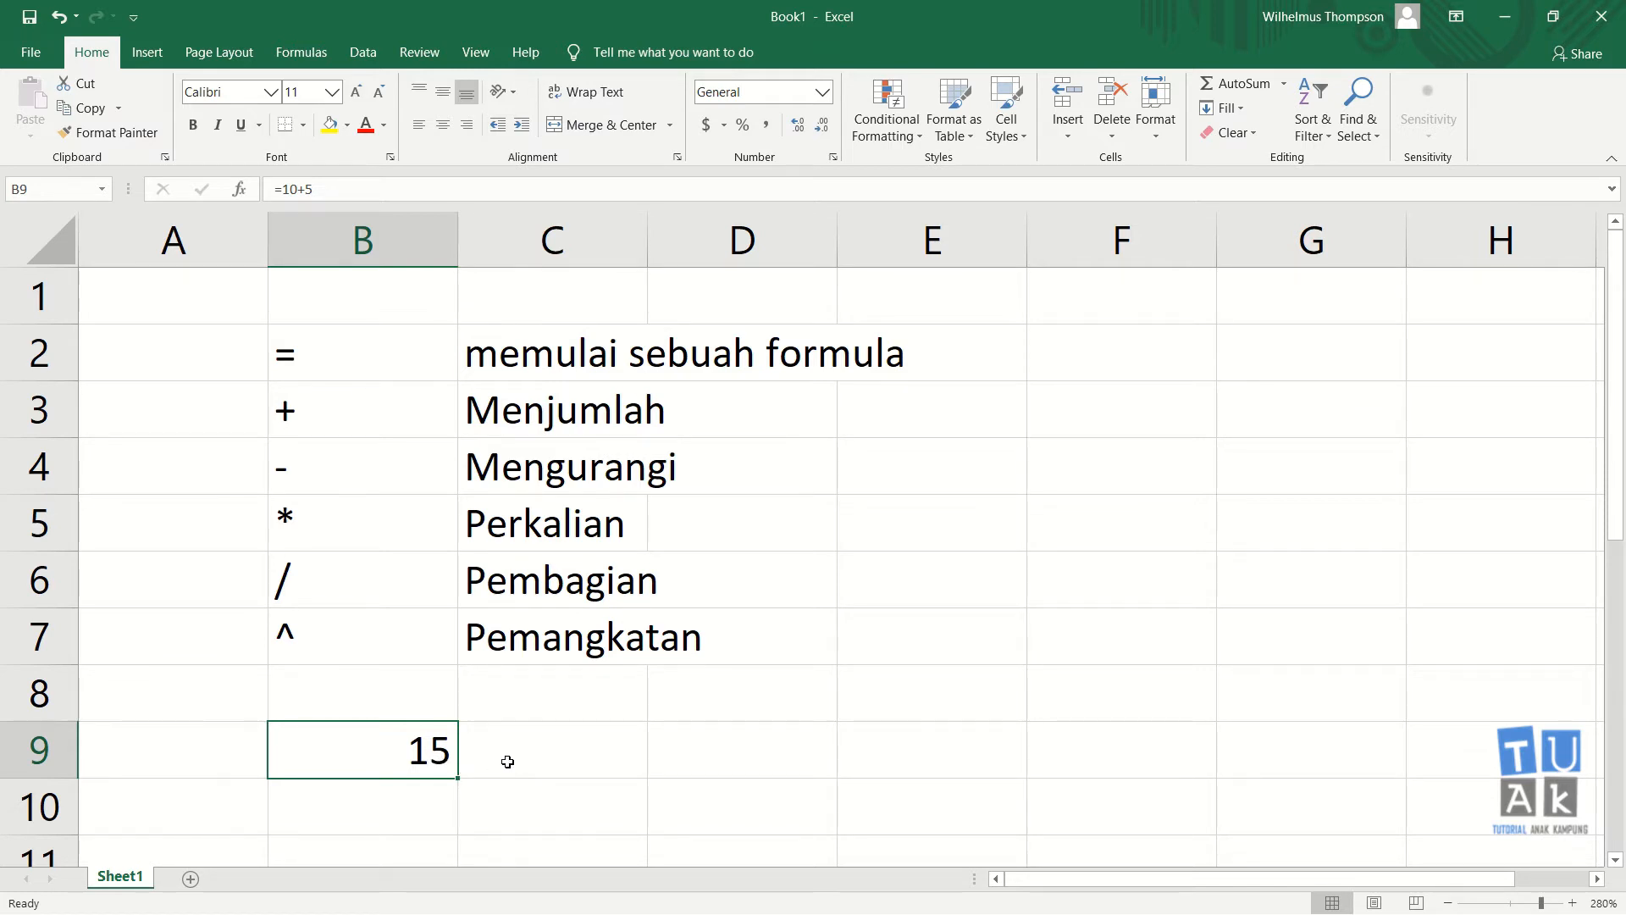
key("Delete")
type("=")
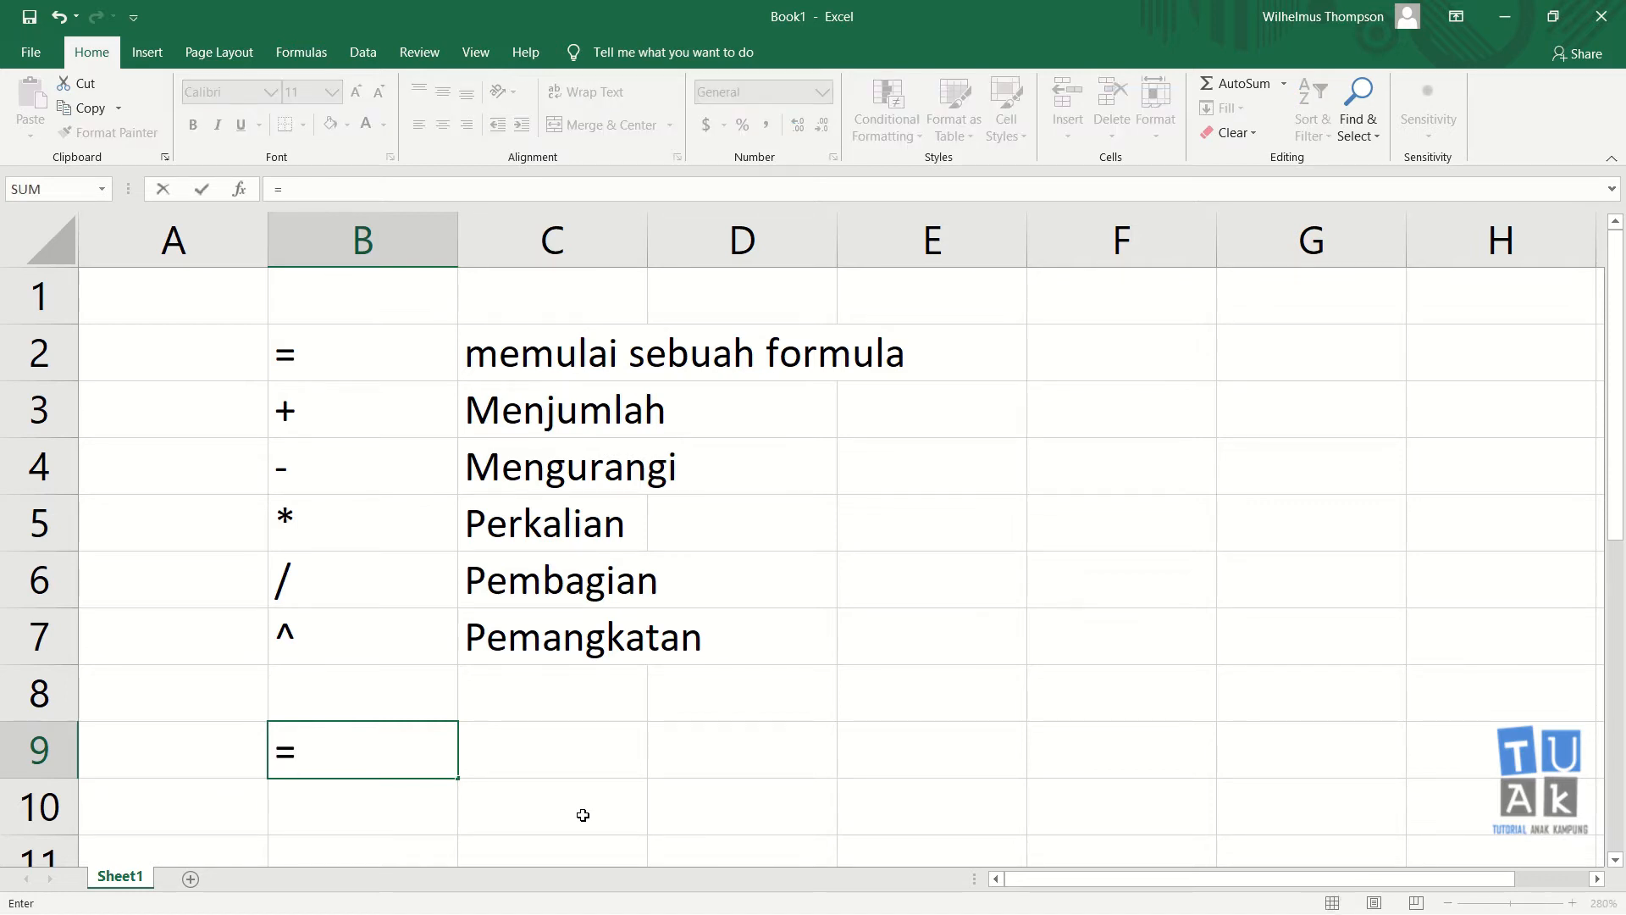
type("10-5")
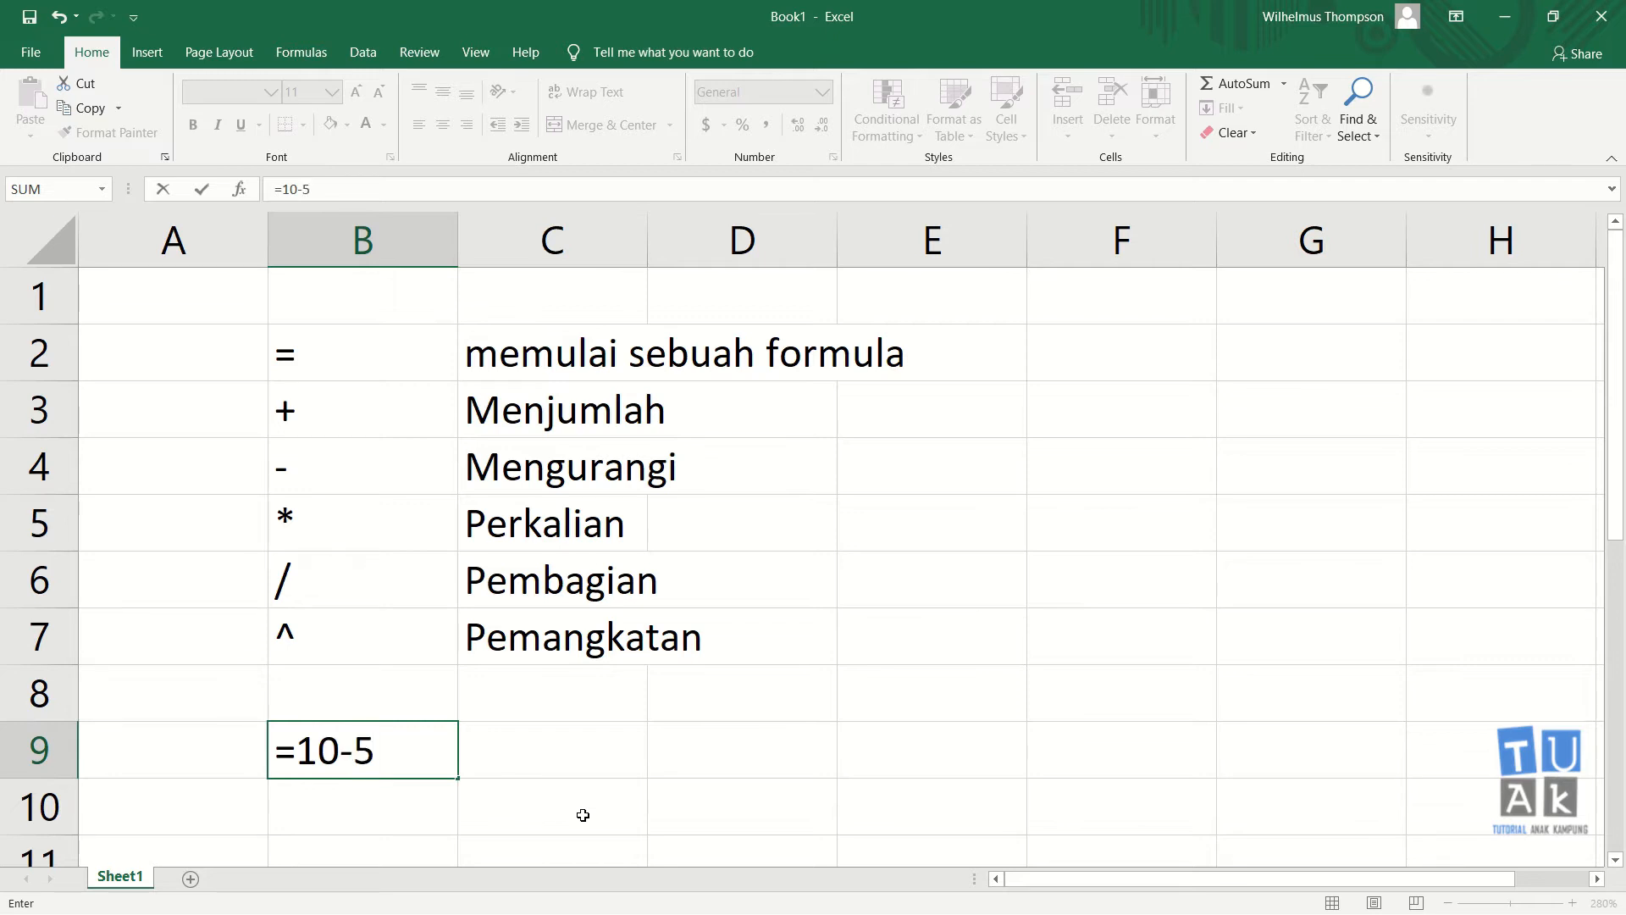
key("Return")
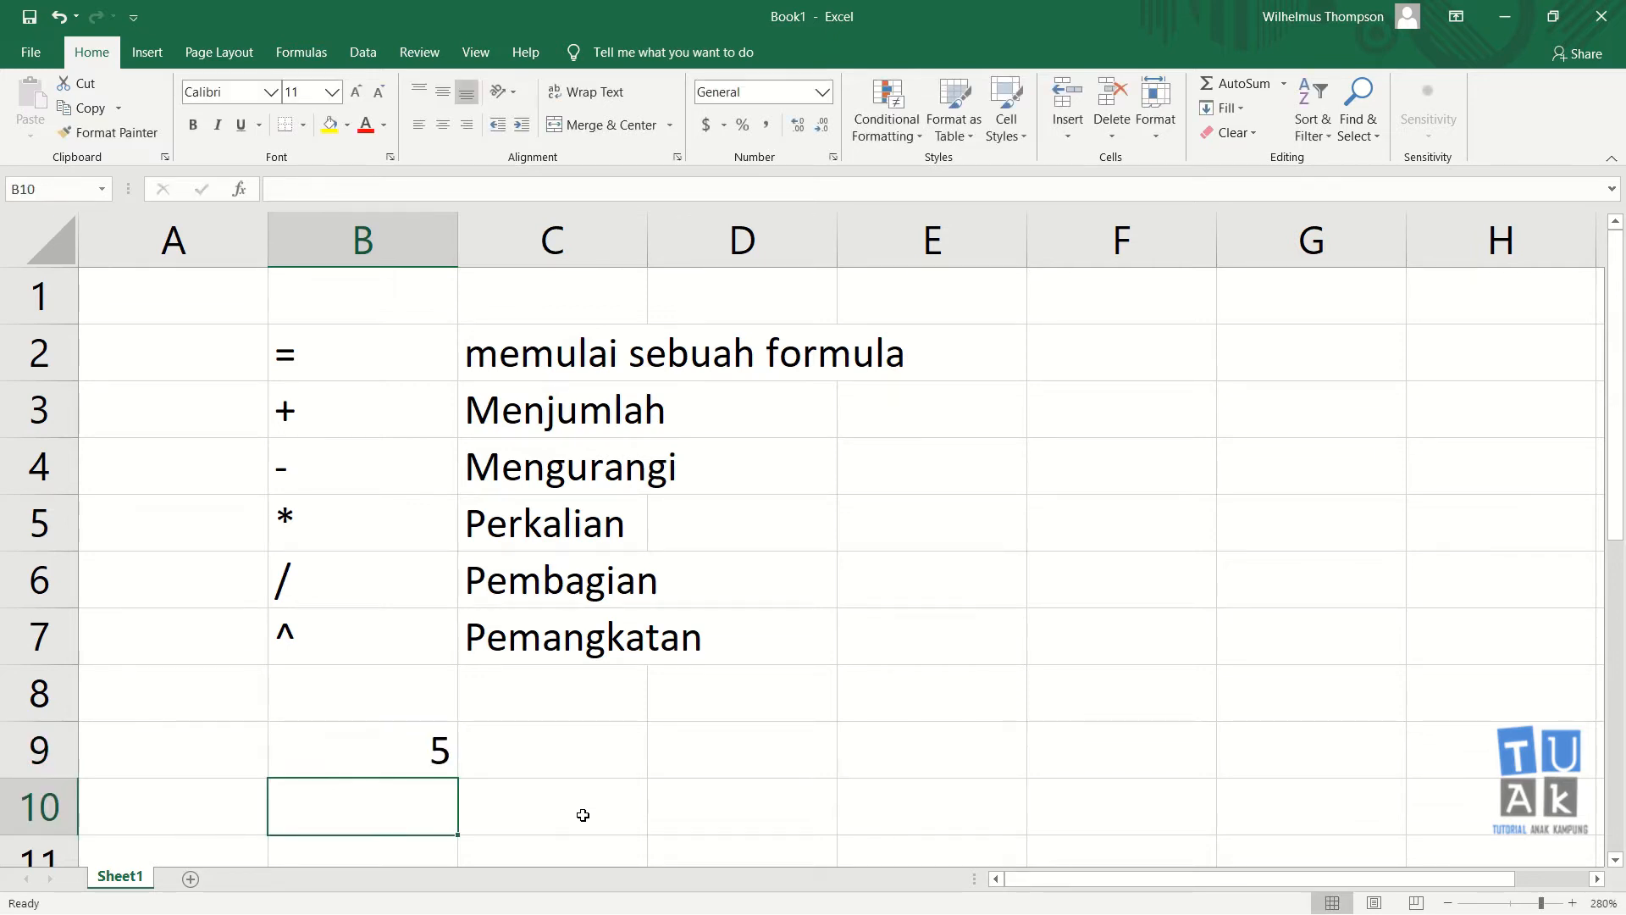
Replace the content of B9 with the multiplication formula =10*5
left_click(413, 750)
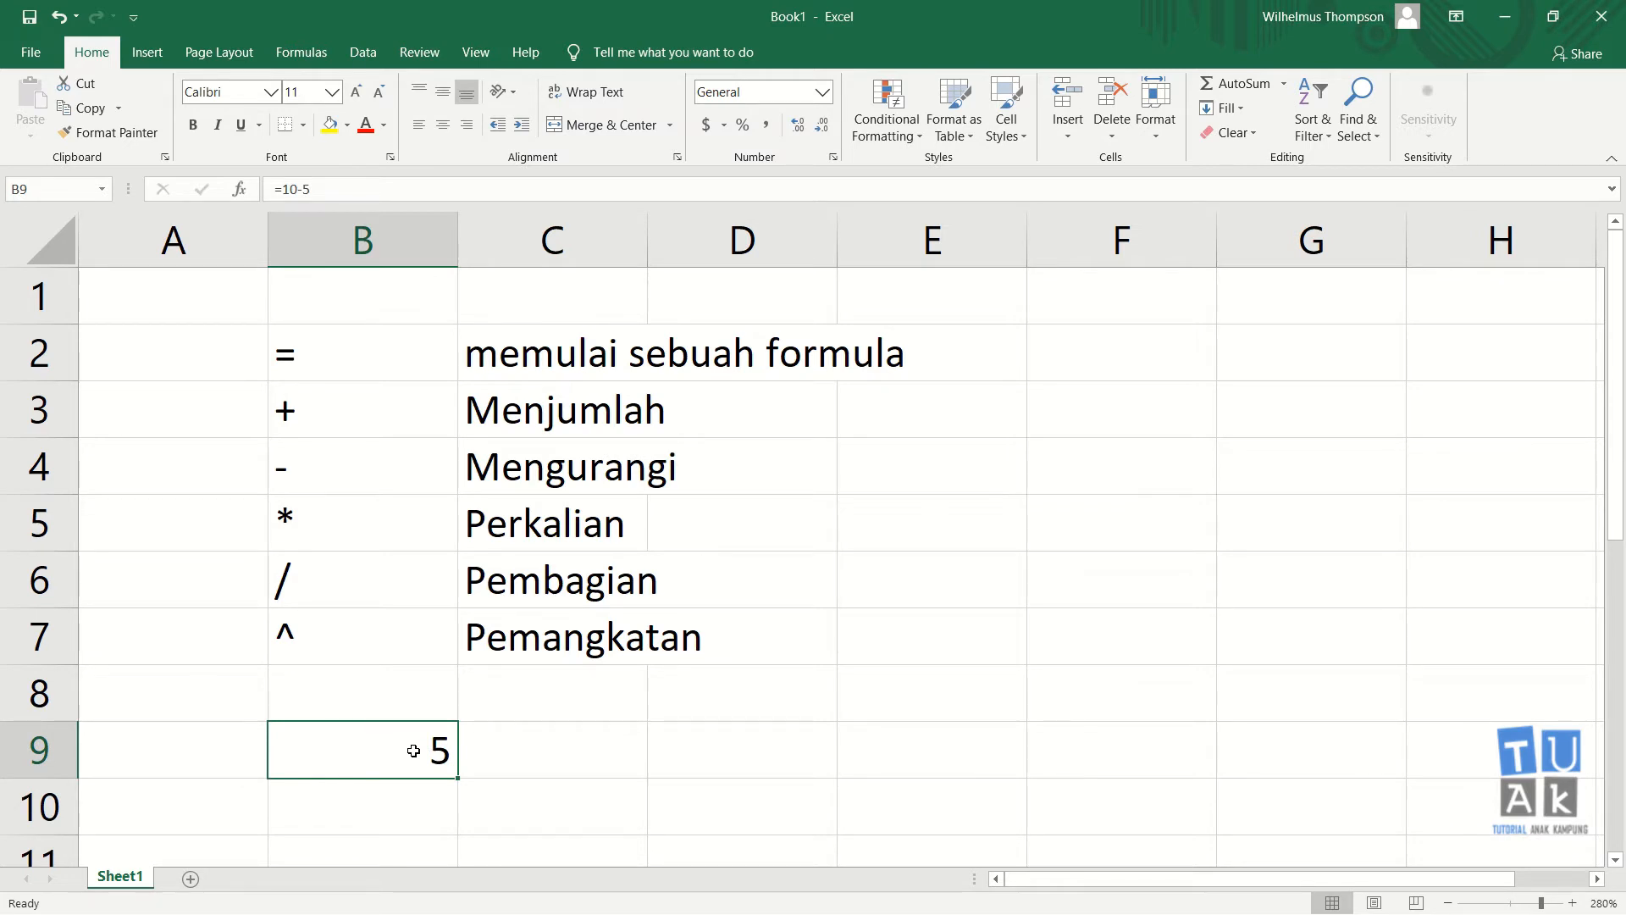
key("Delete")
type("=")
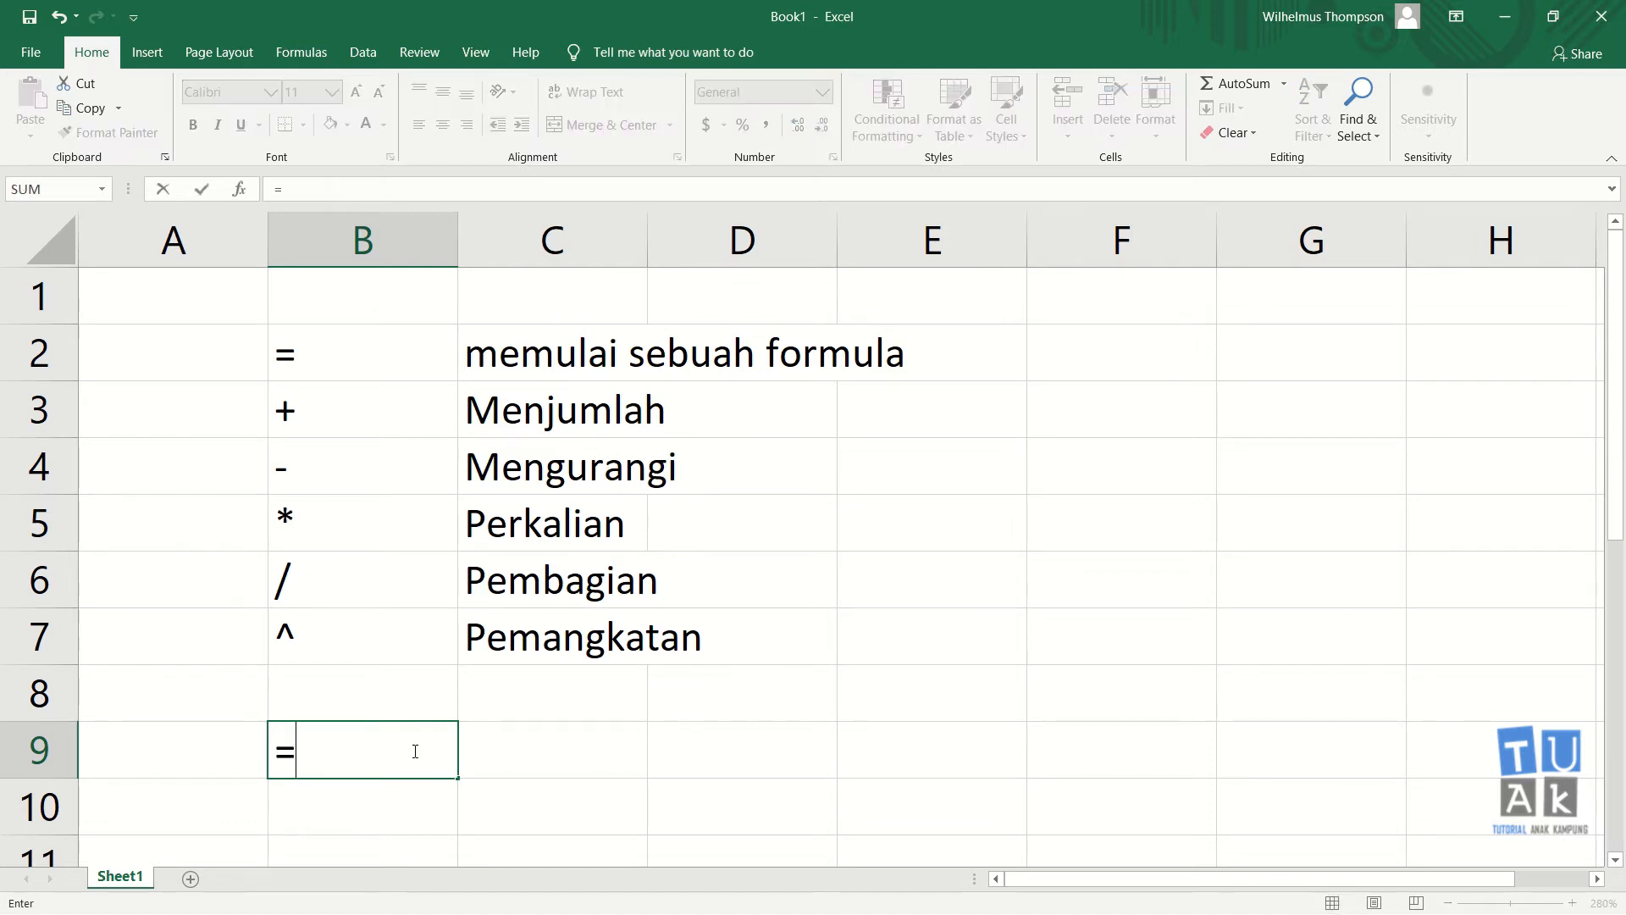
type("10*")
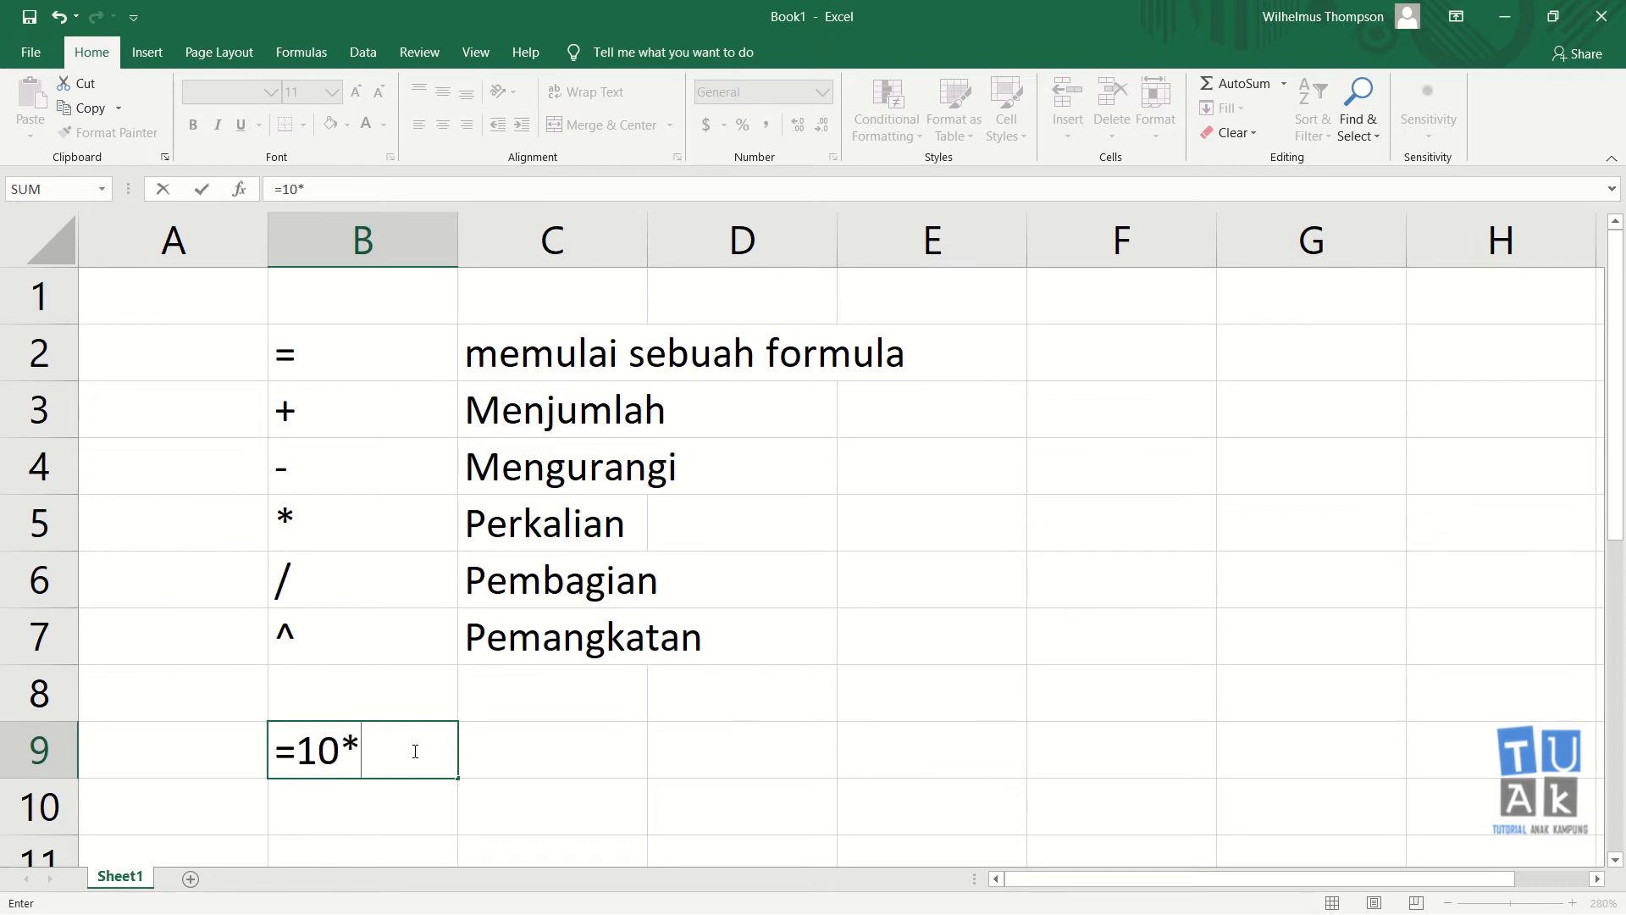
type("5")
key("Return")
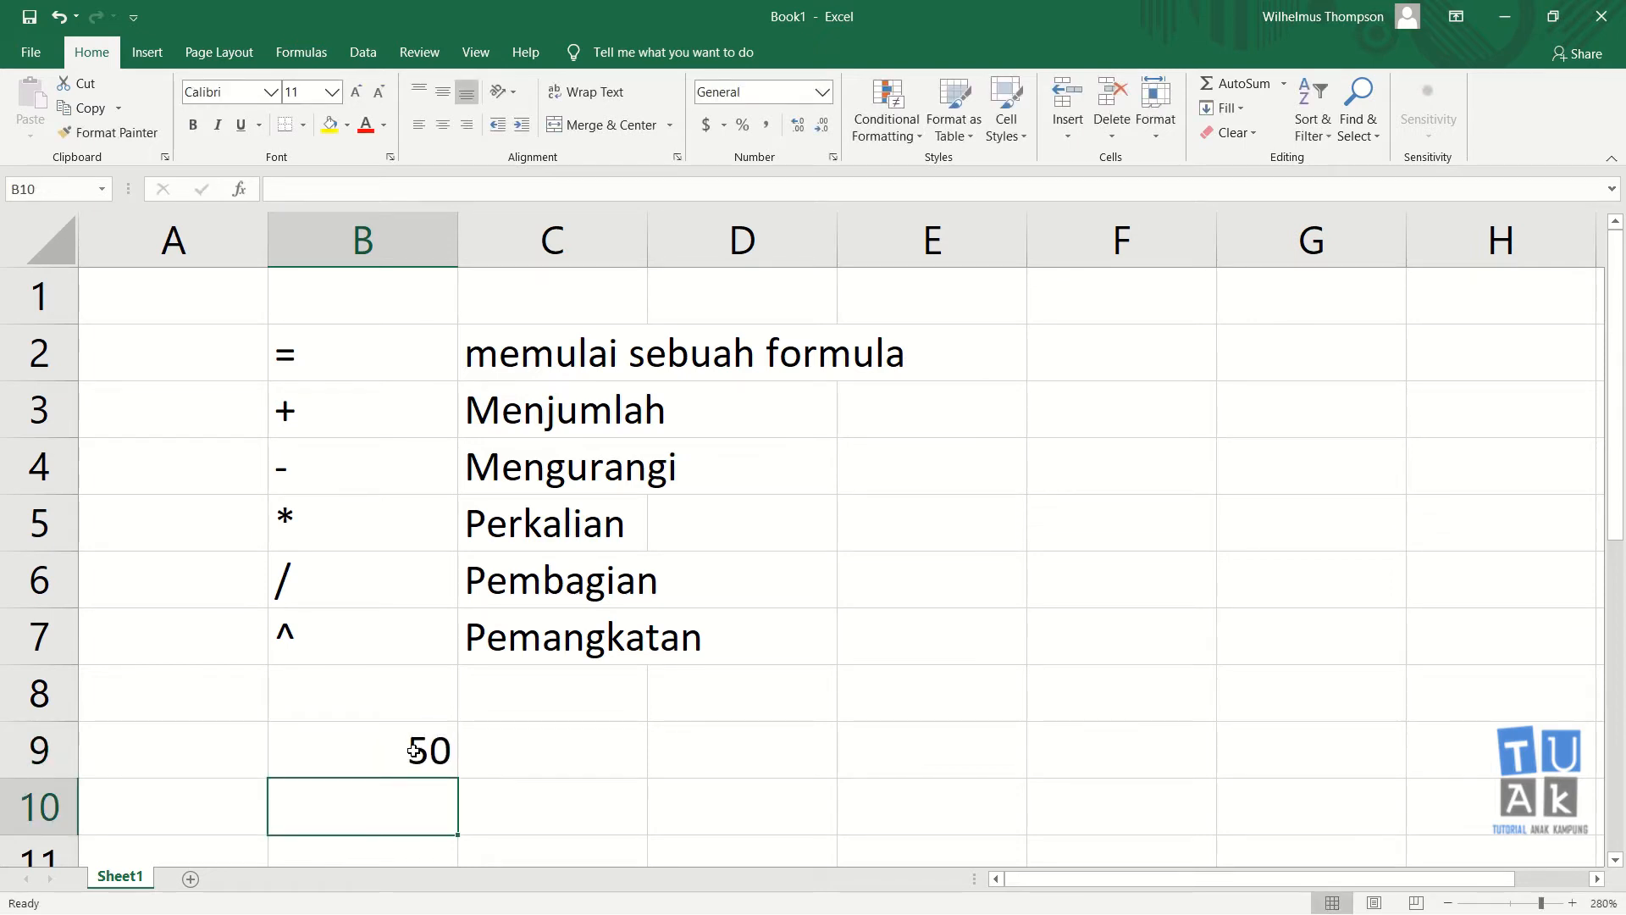
Replace the content of B9 with the division formula =10/5
left_click(414, 751)
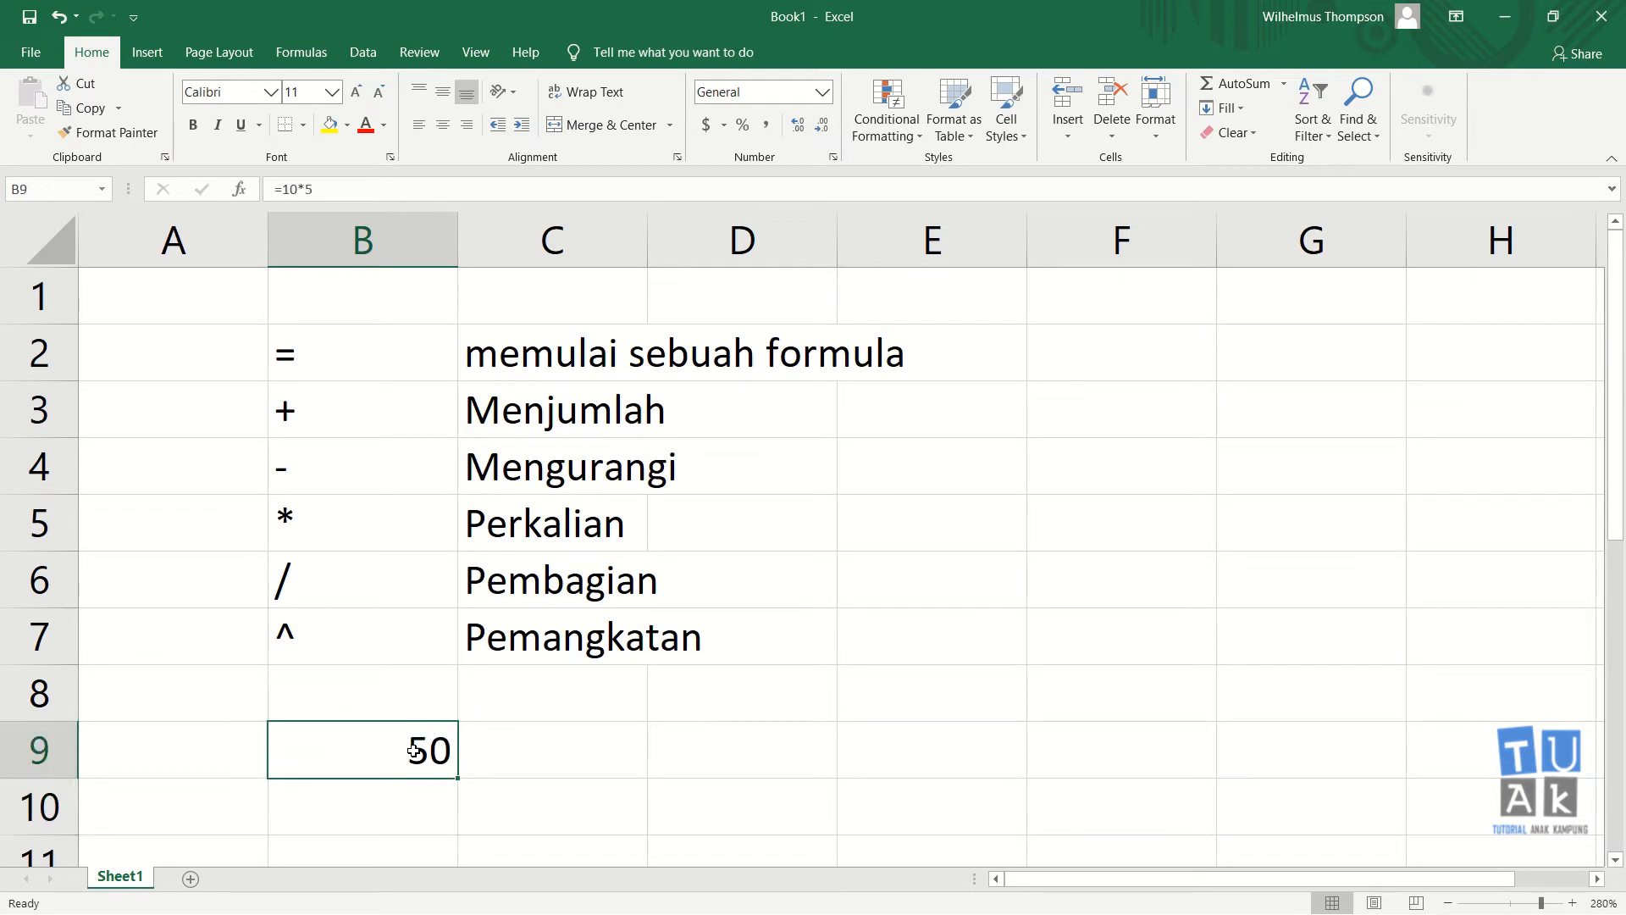
key("Delete")
type("=")
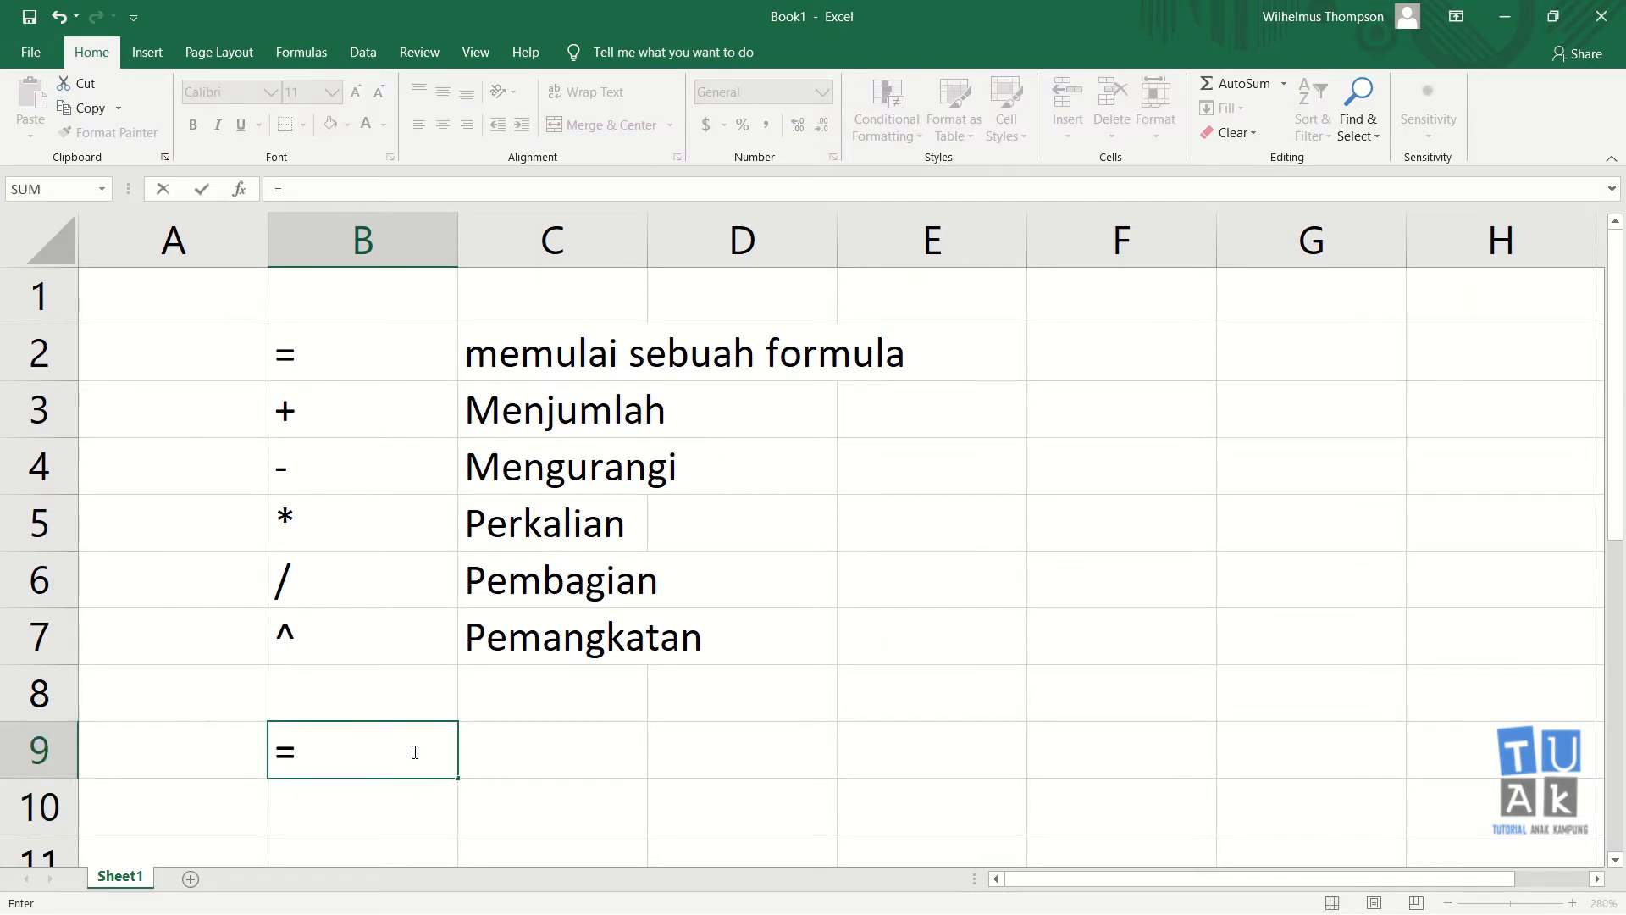
type("10/")
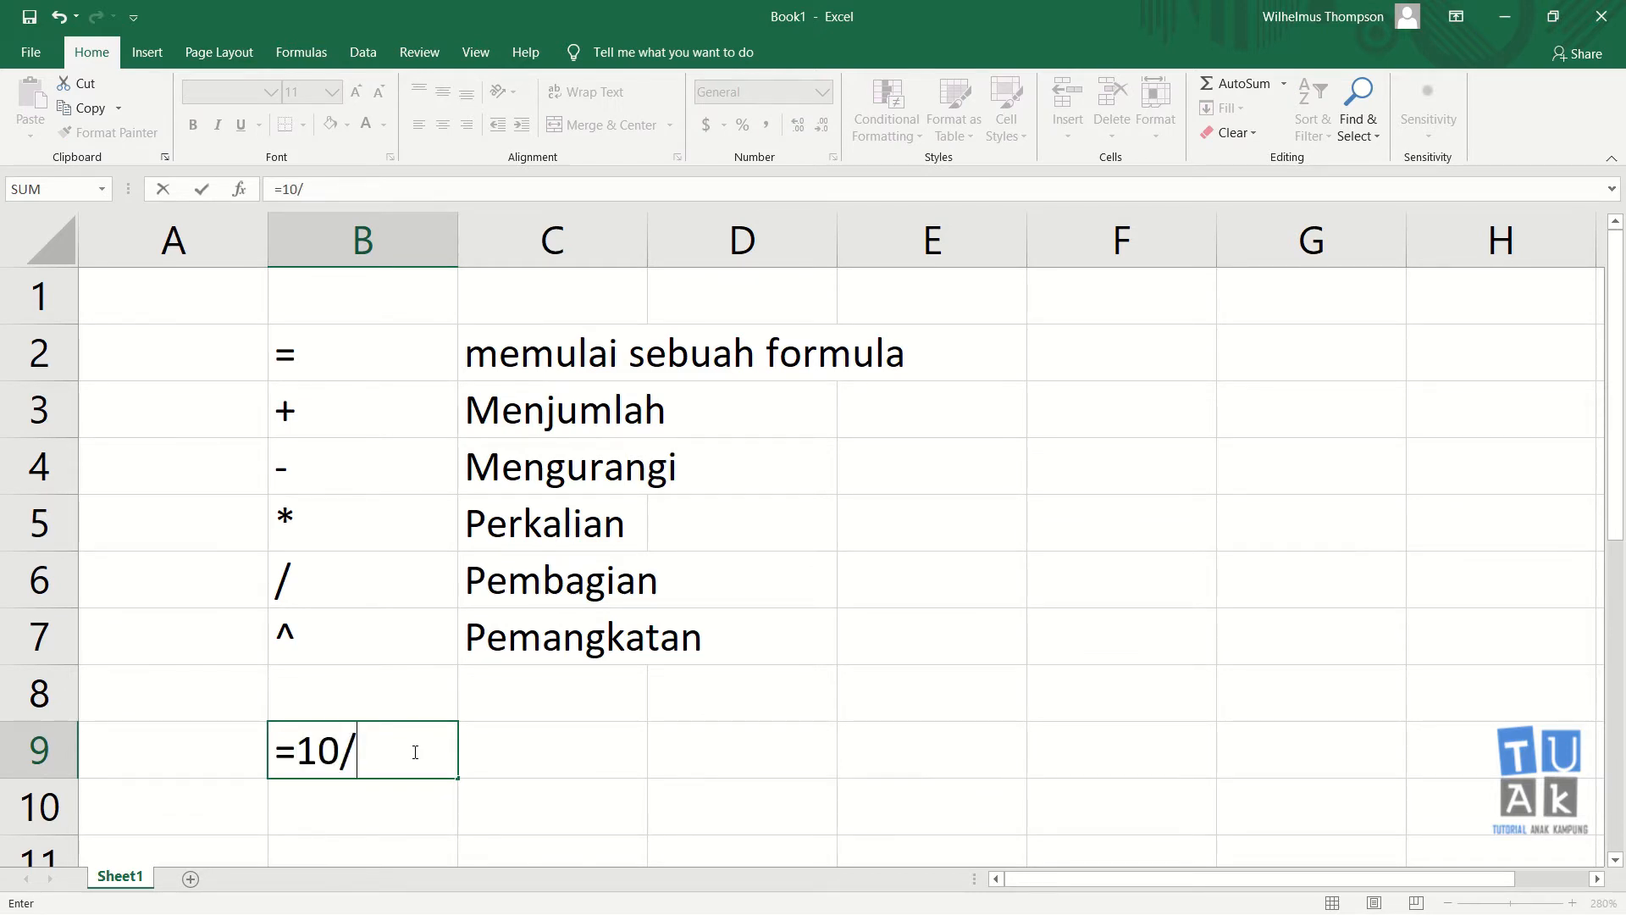
type("5")
key("Return")
Replace the content of B9 with the exponent formula =10^5
left_click(413, 751)
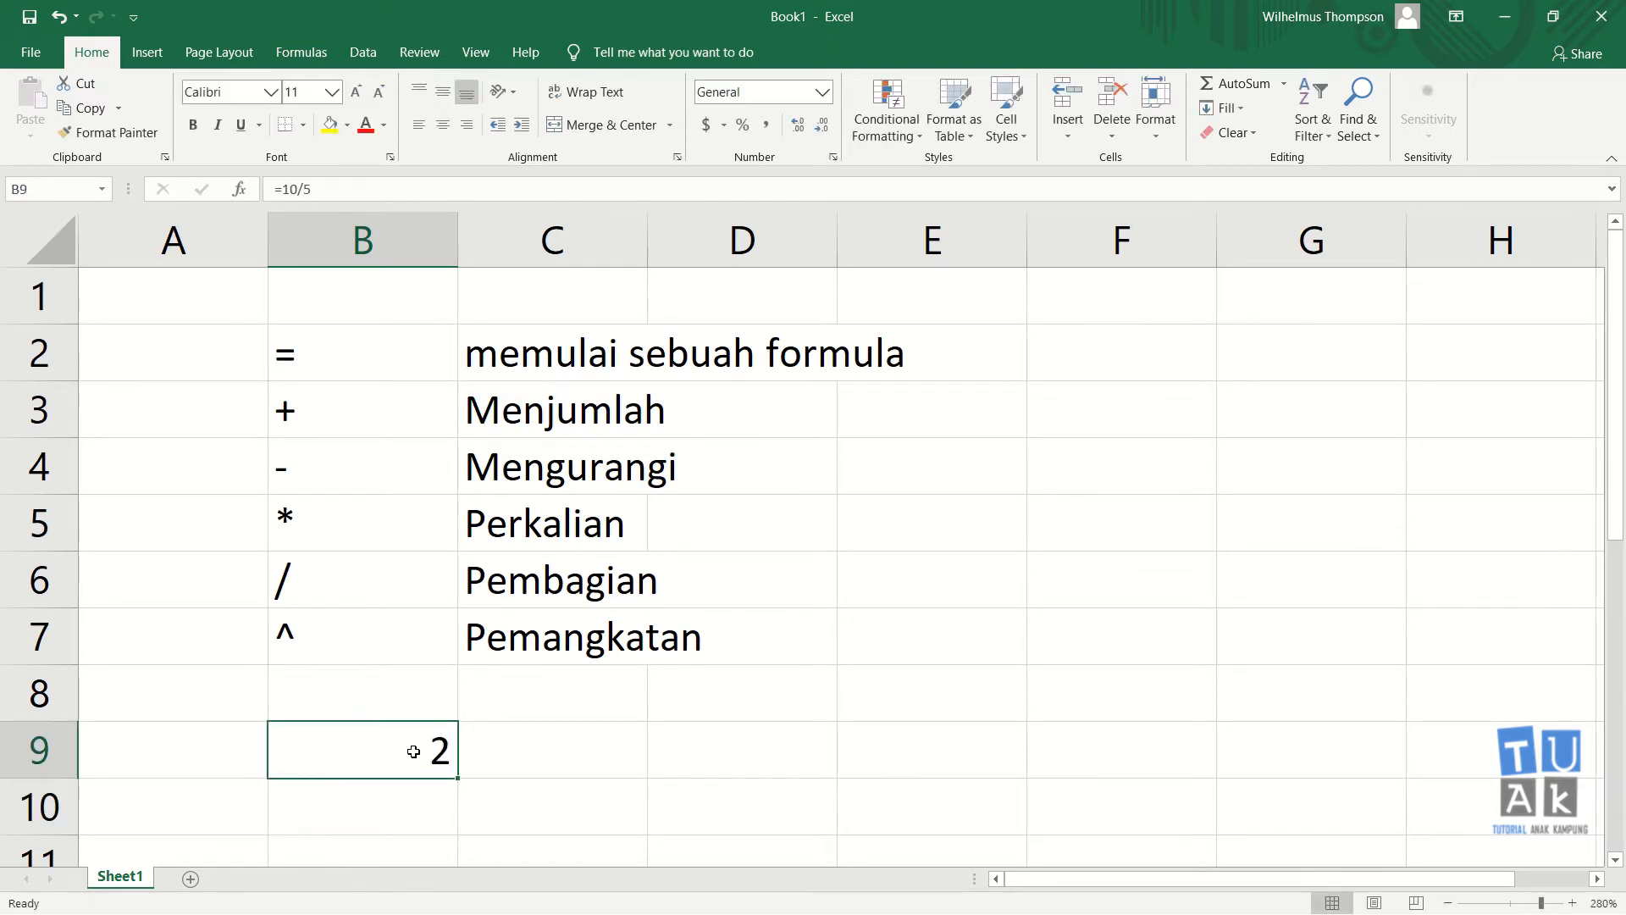
key("Delete")
type("10")
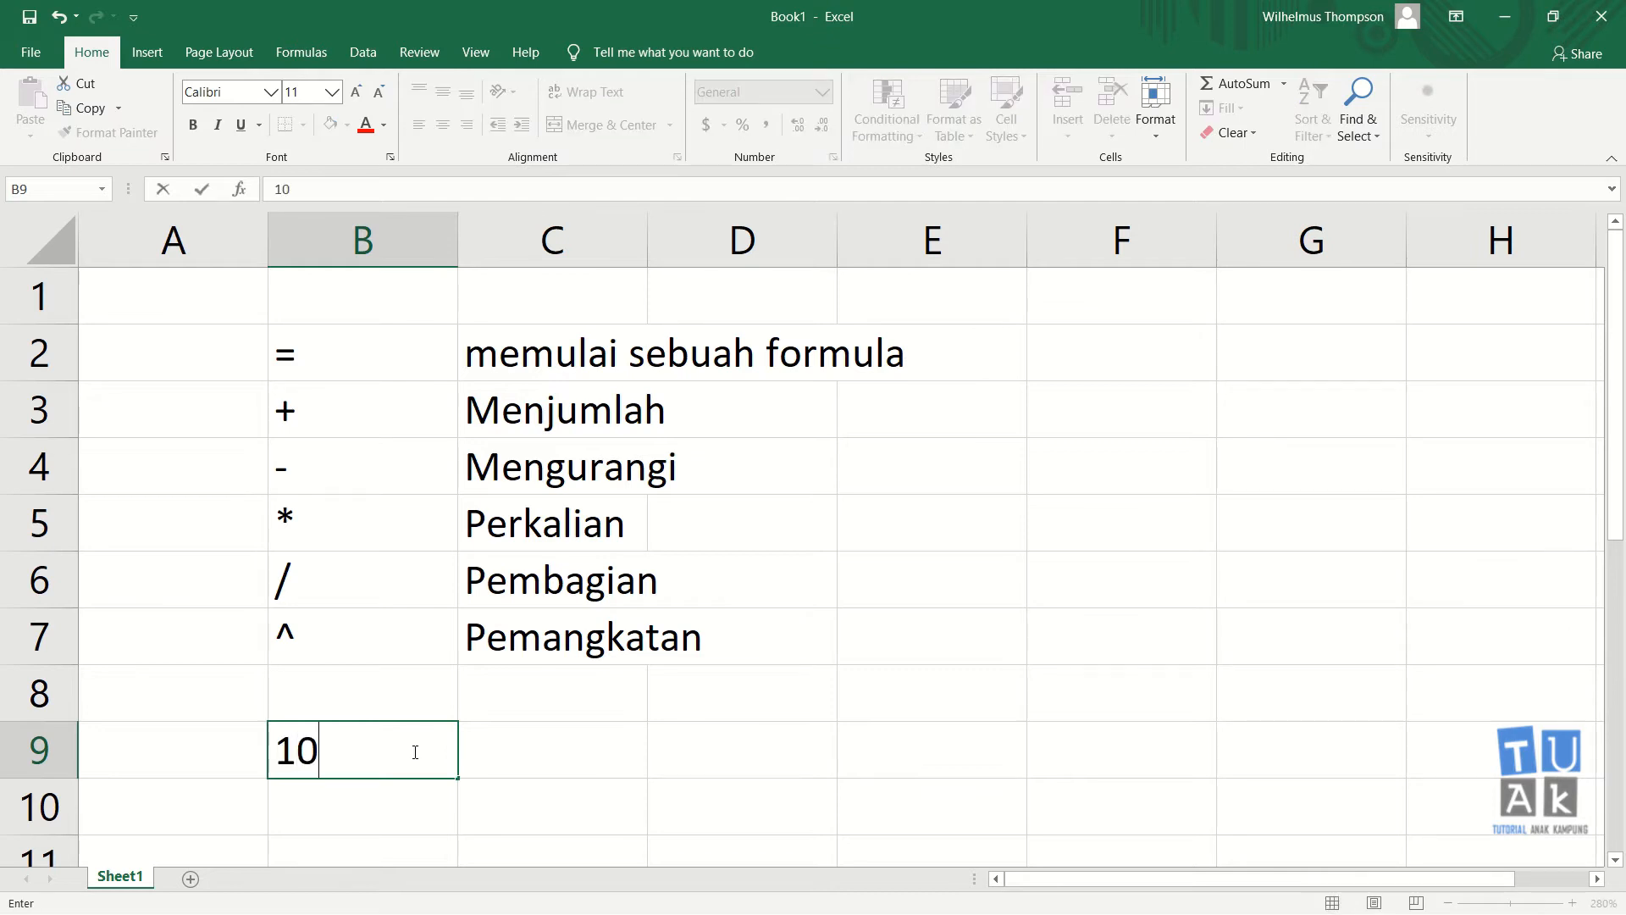
key("BackSpace")
key("BackSpace")
type("=")
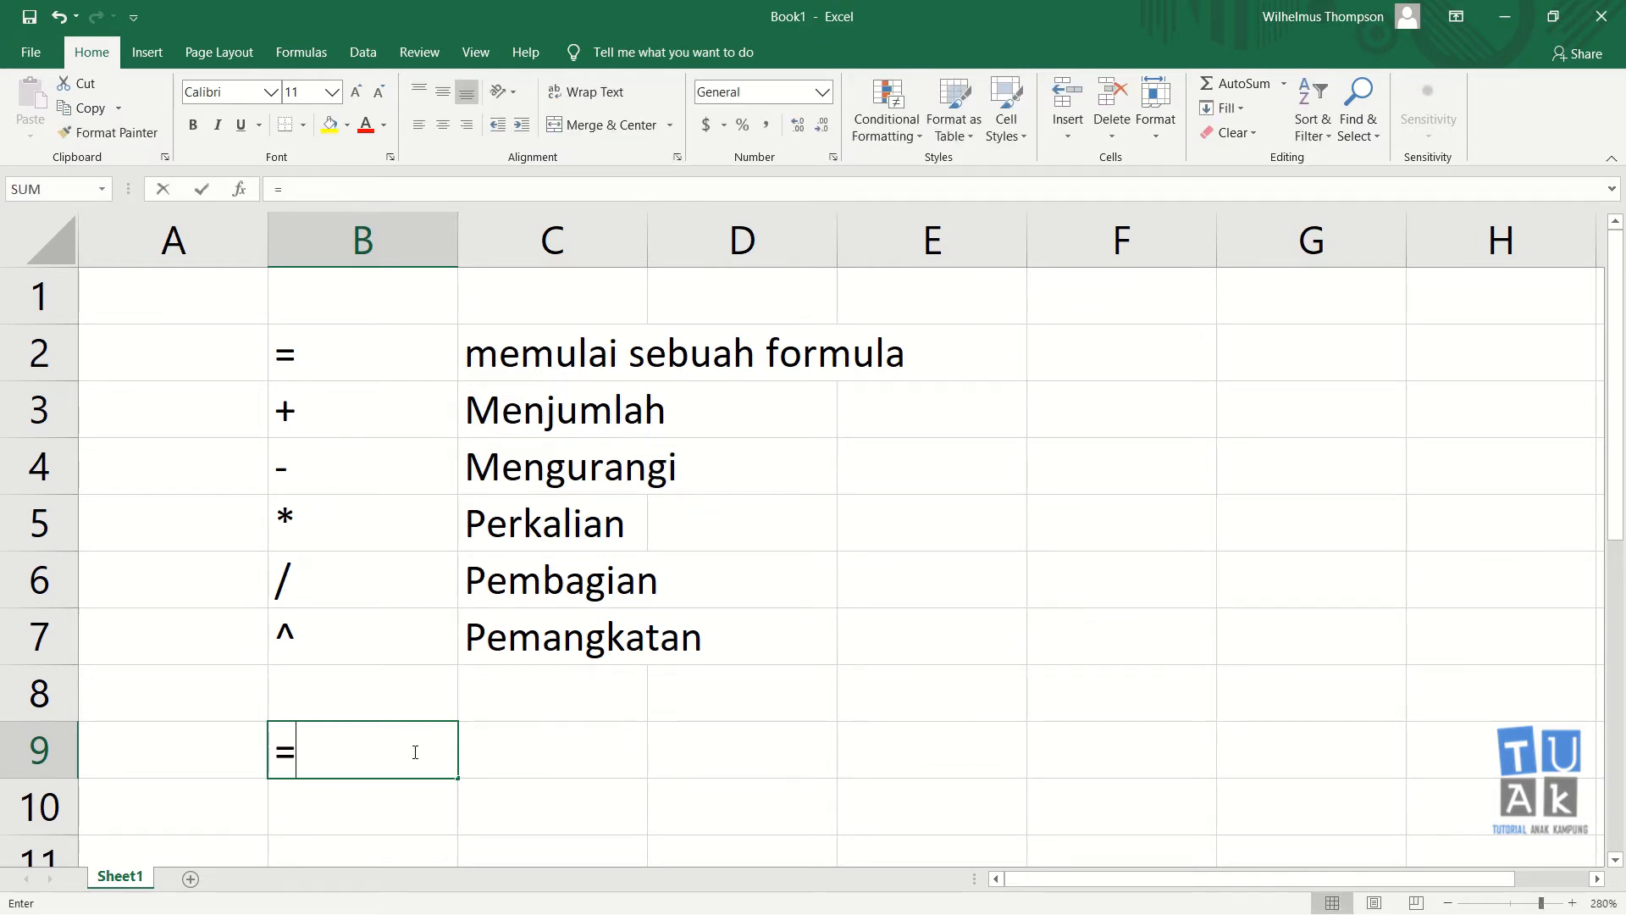
type("1")
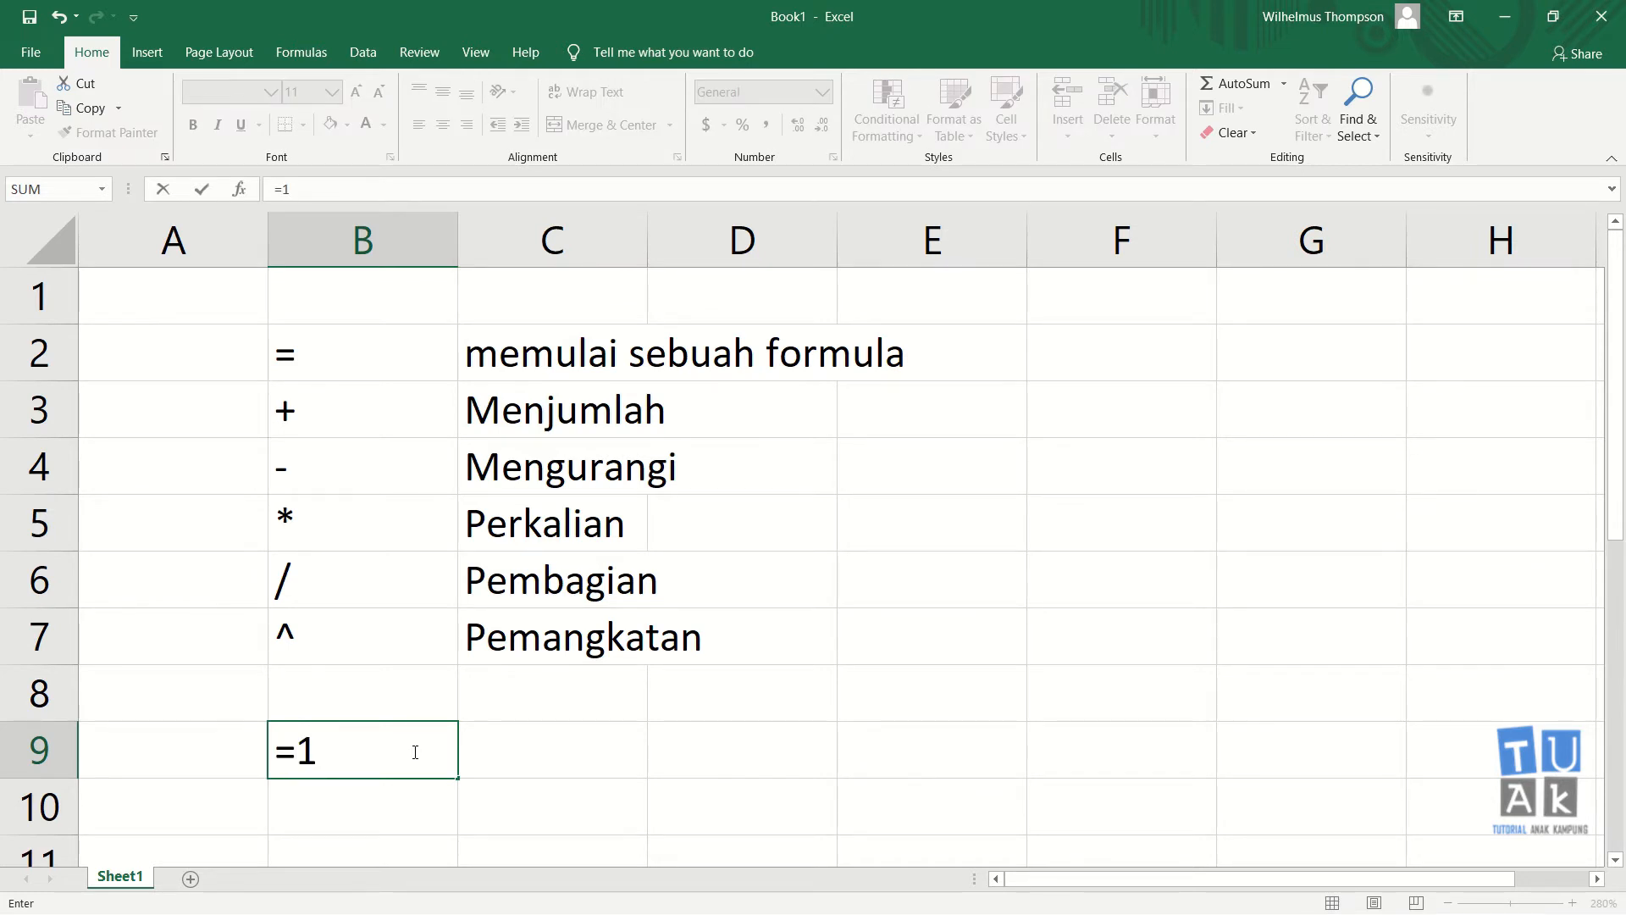
type("0^5")
key("Return")
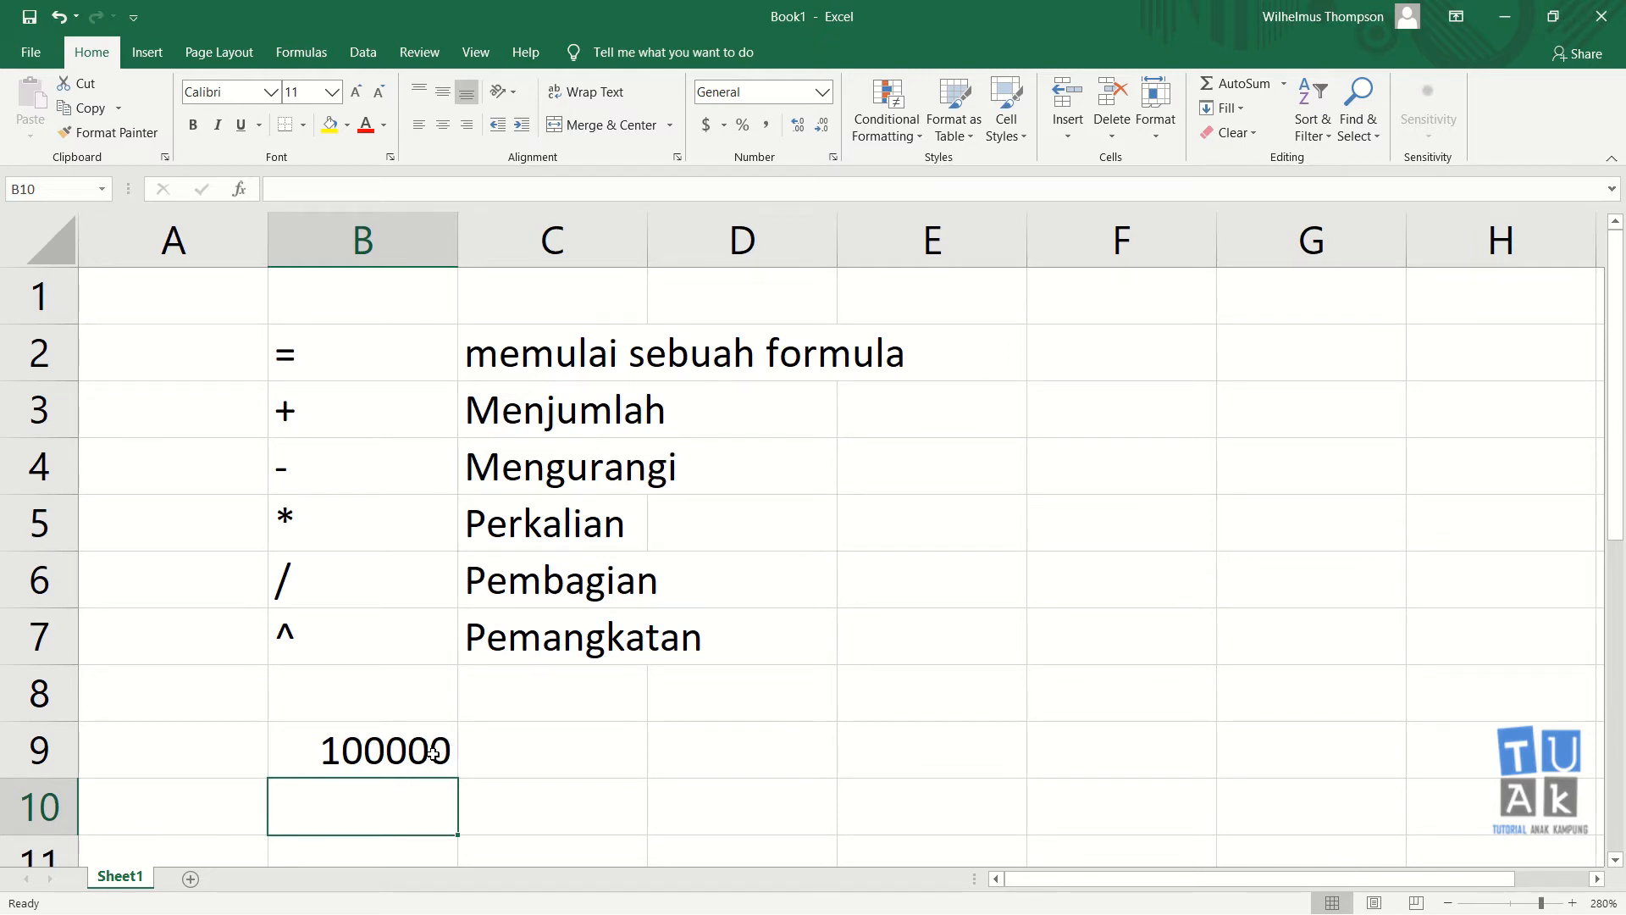
Replace the formula in B9 with the plain number 10 and enter 5 in C9
left_click(433, 753)
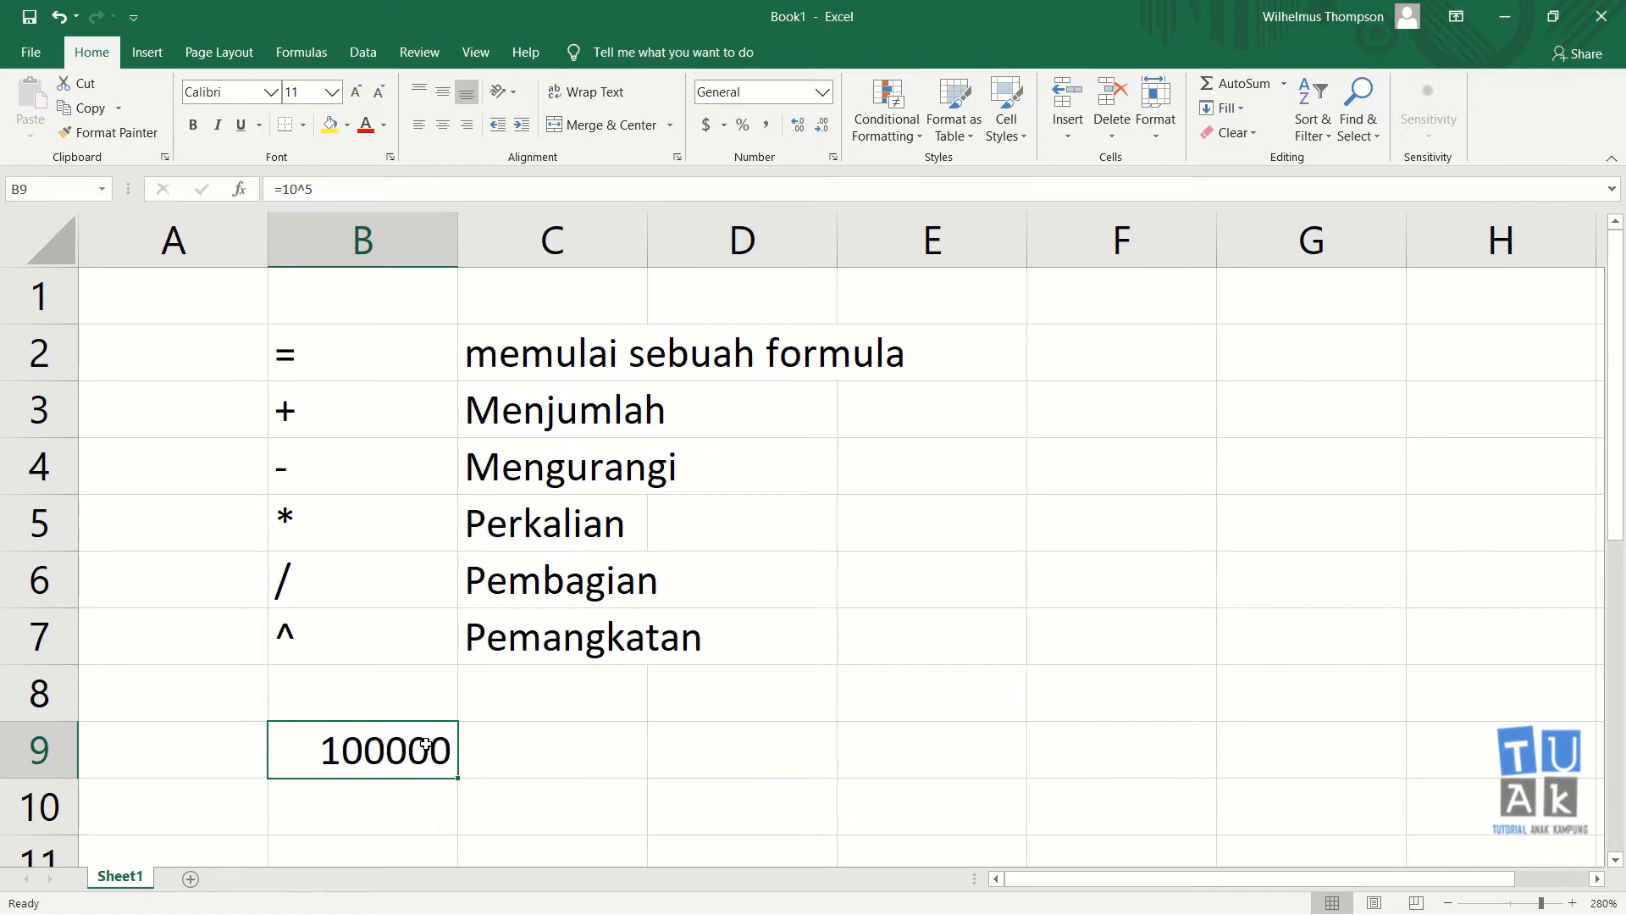
key("Delete")
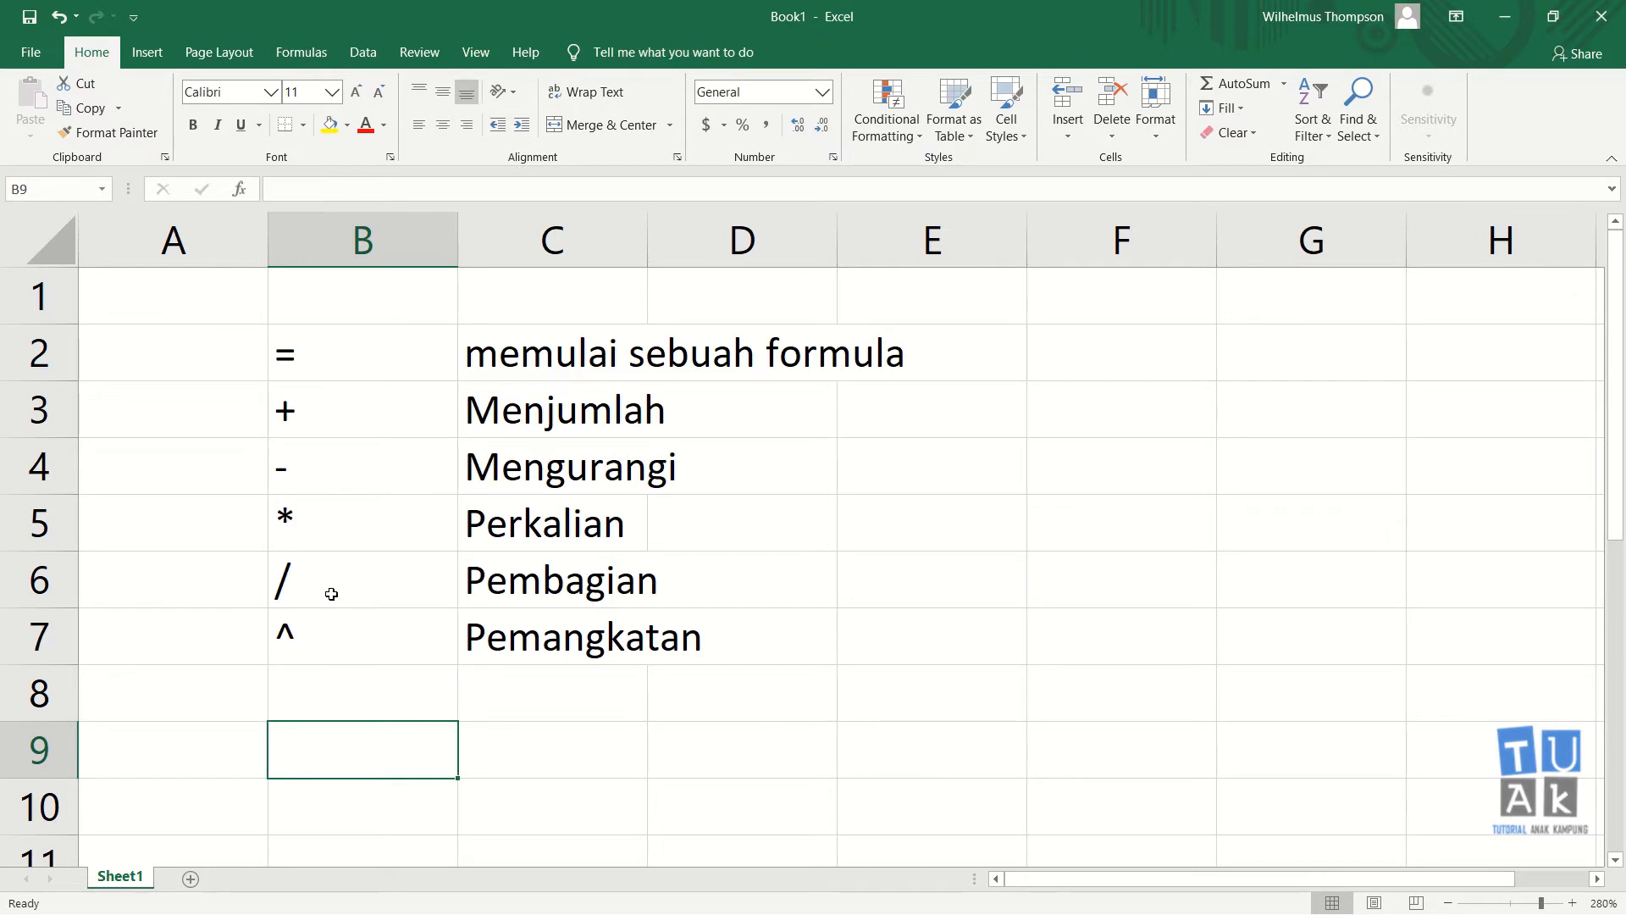
type("10")
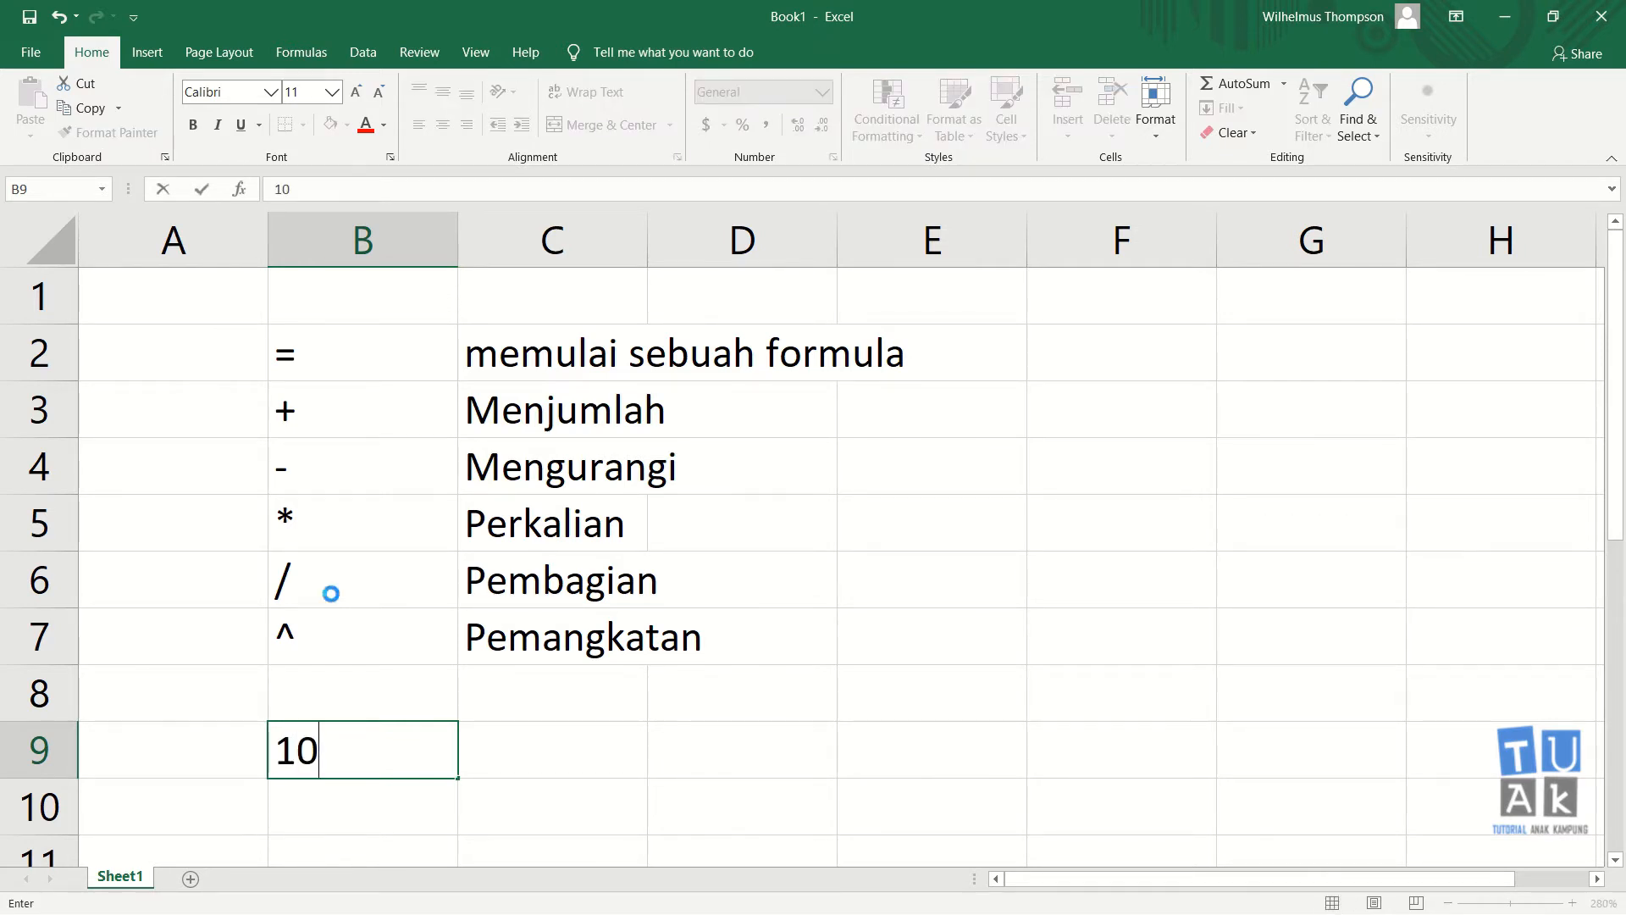
key("Return")
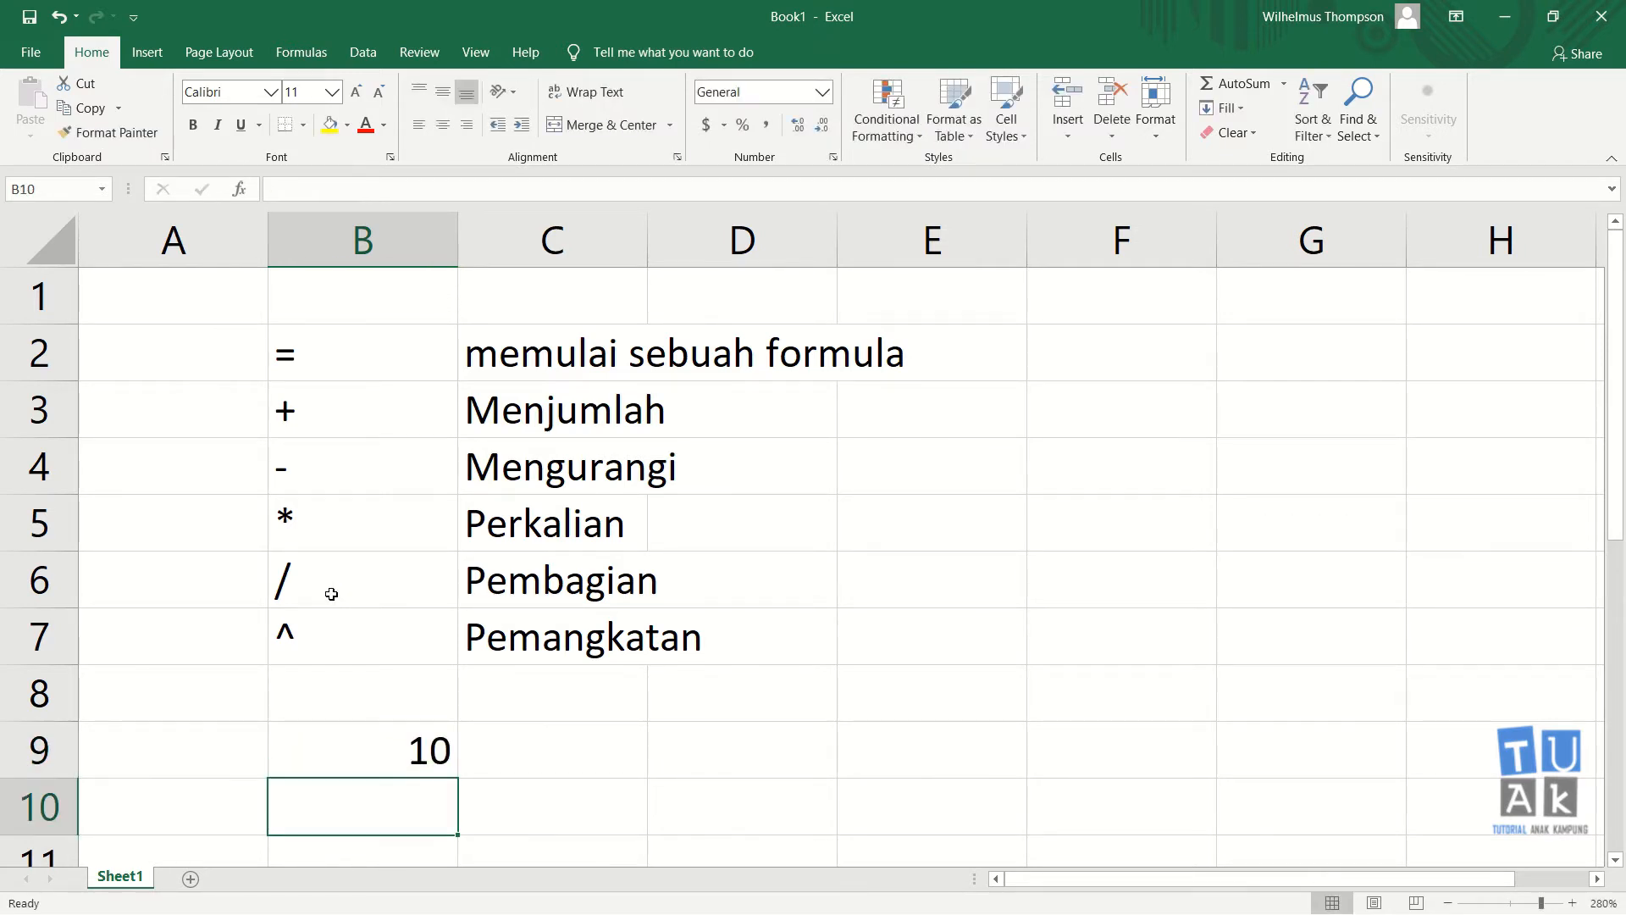
key("Up")
key("Right")
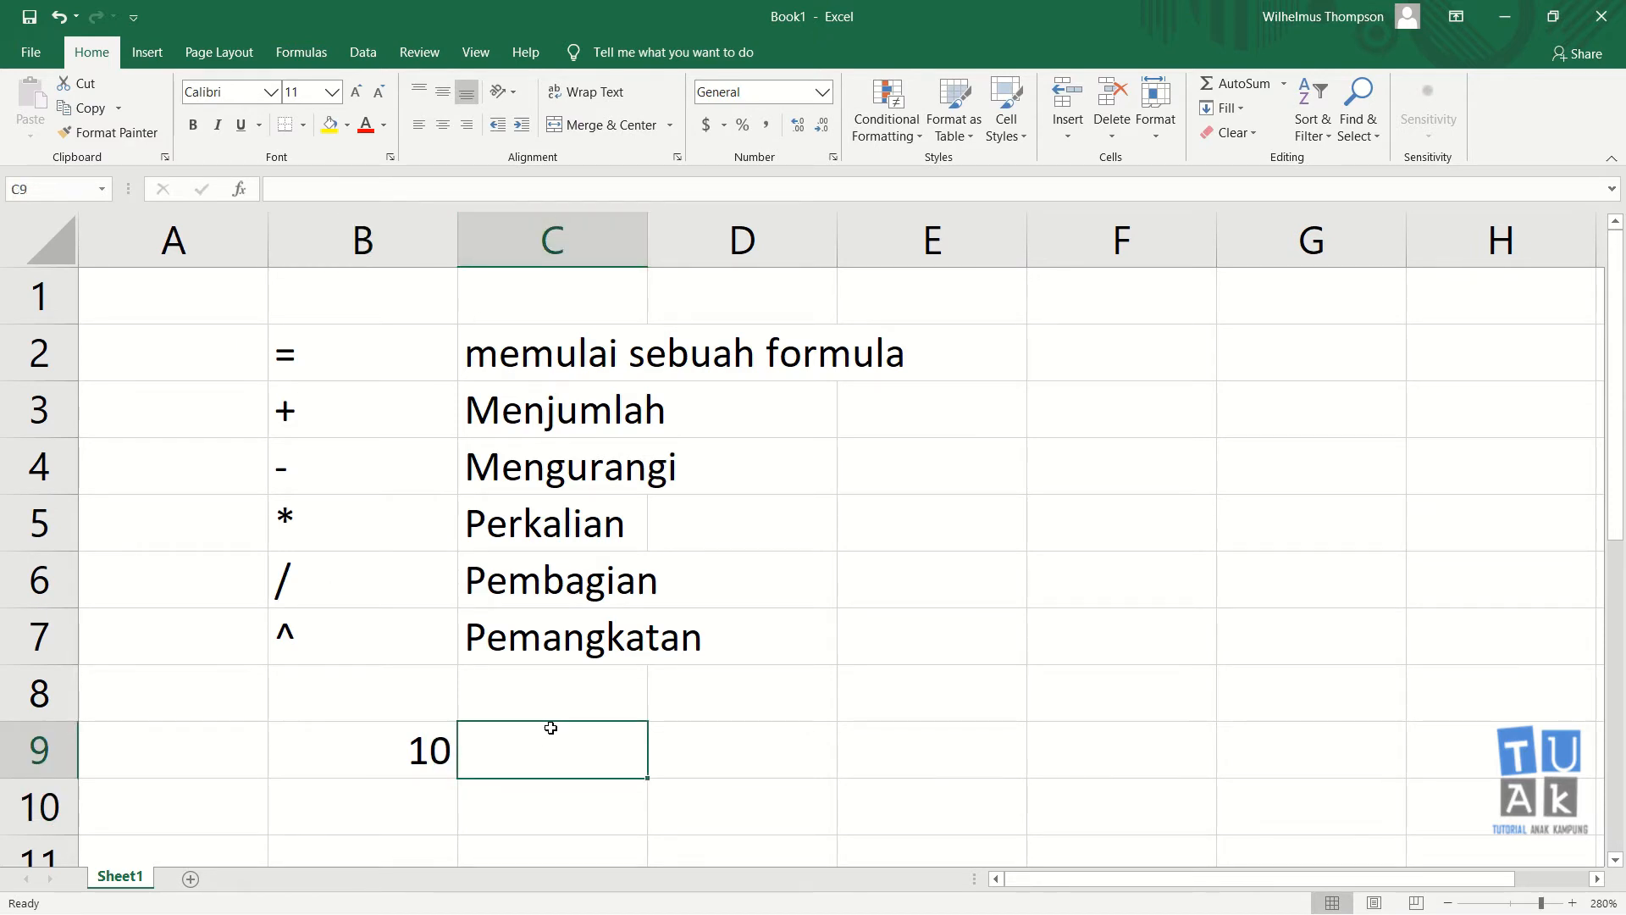
type("5")
key("Return")
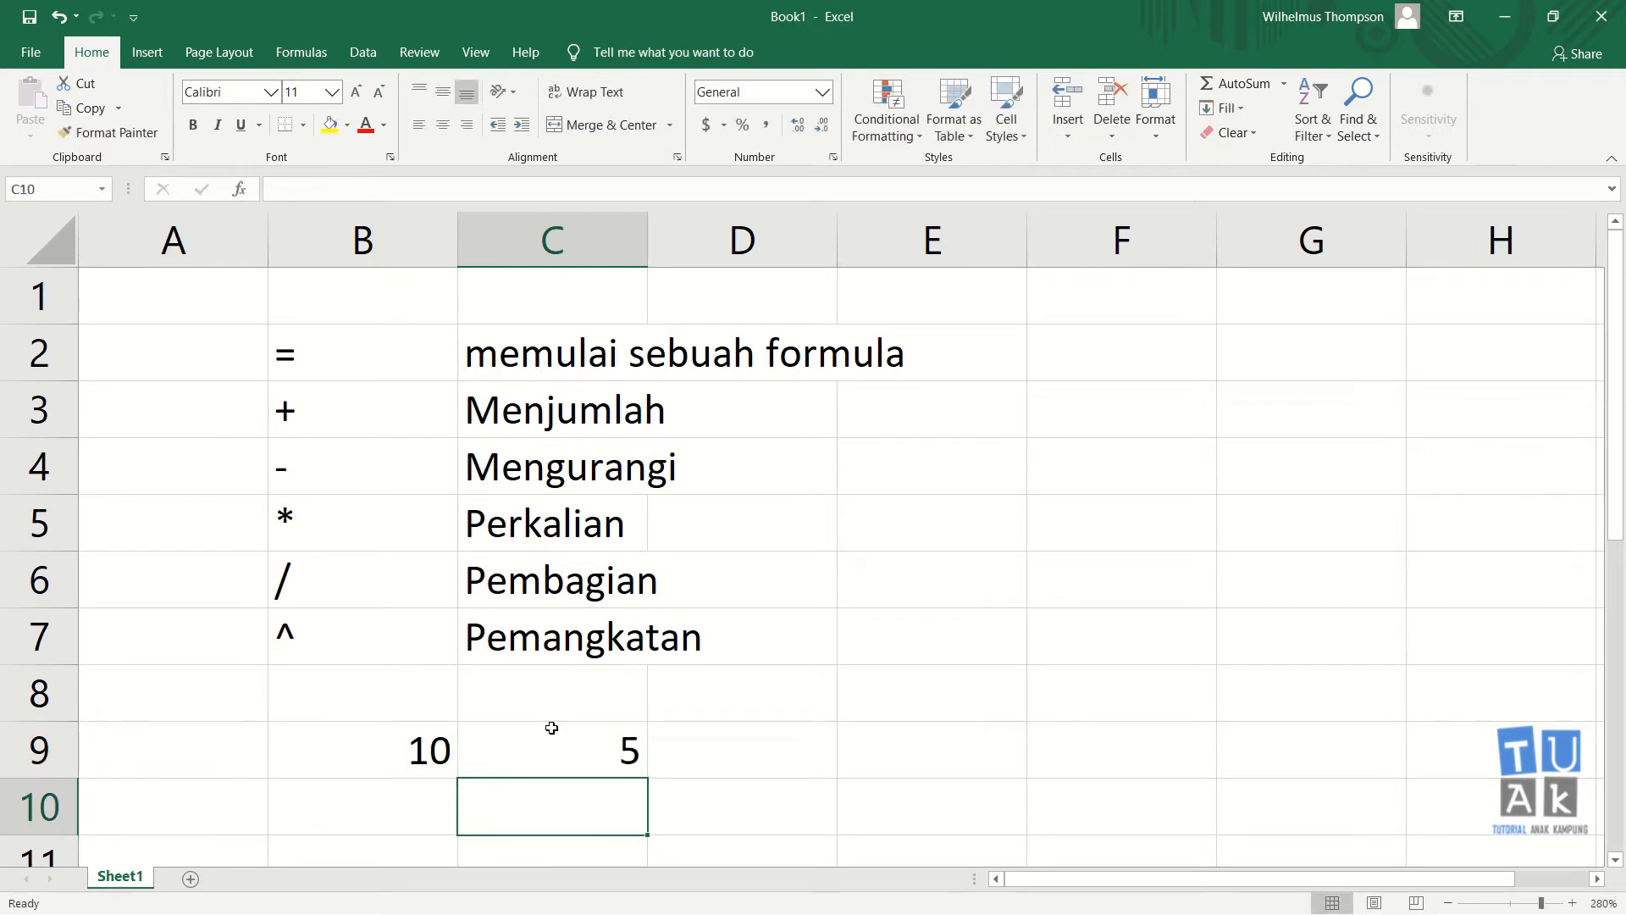
Add the two numbers of row 9 in D9 using cell references, with the formula =B9+C9
key("Up")
key("Right")
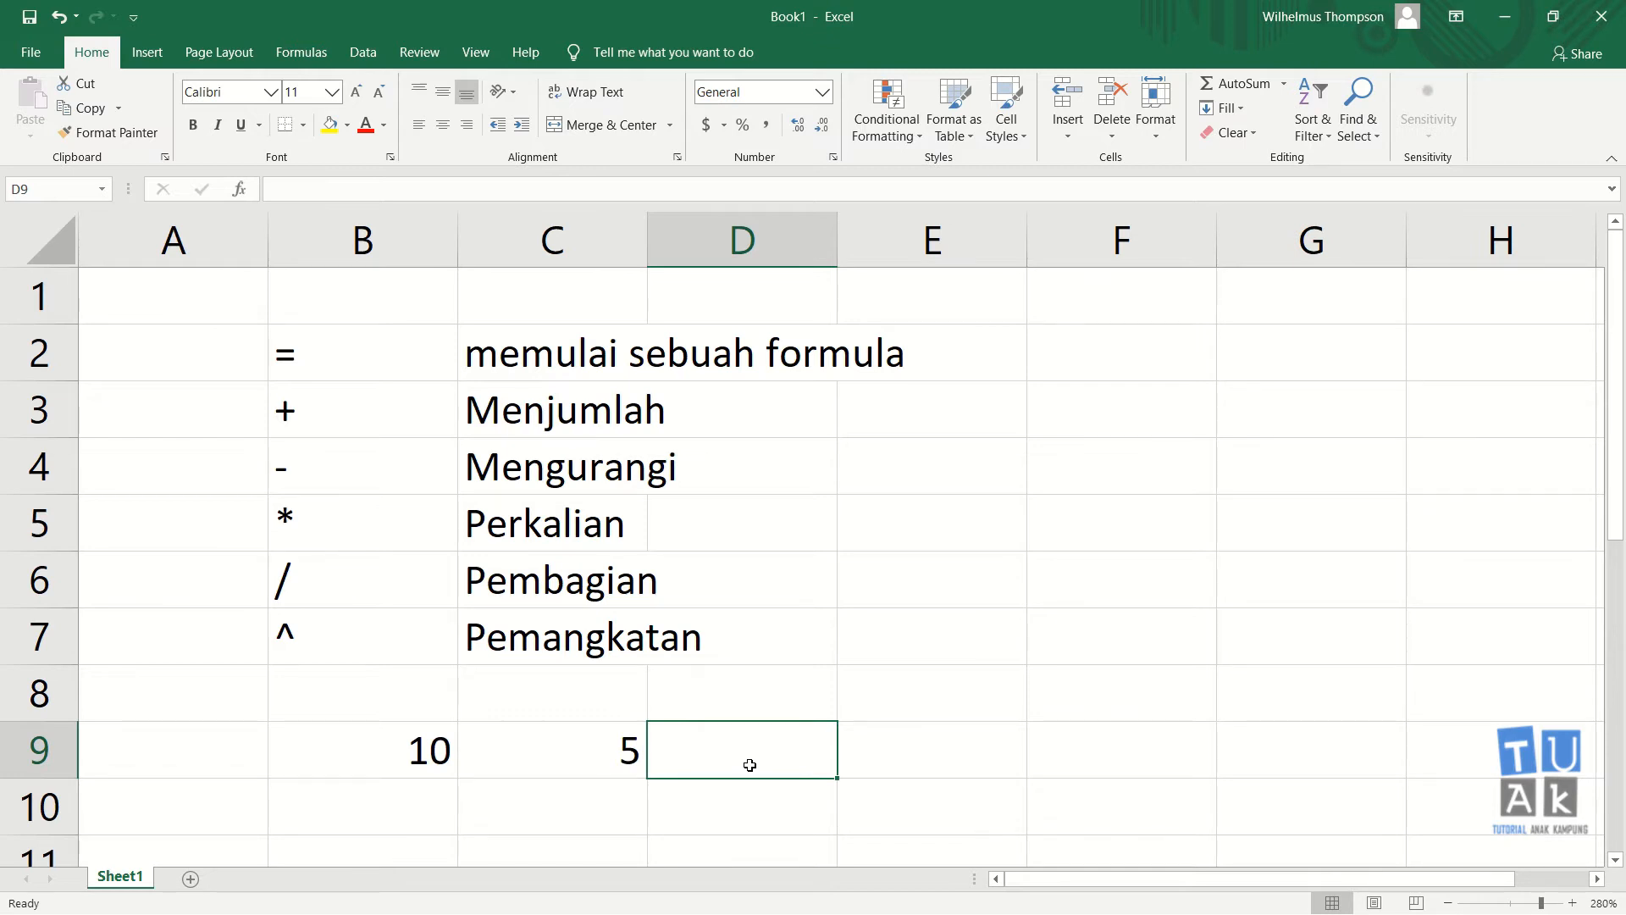
type("=")
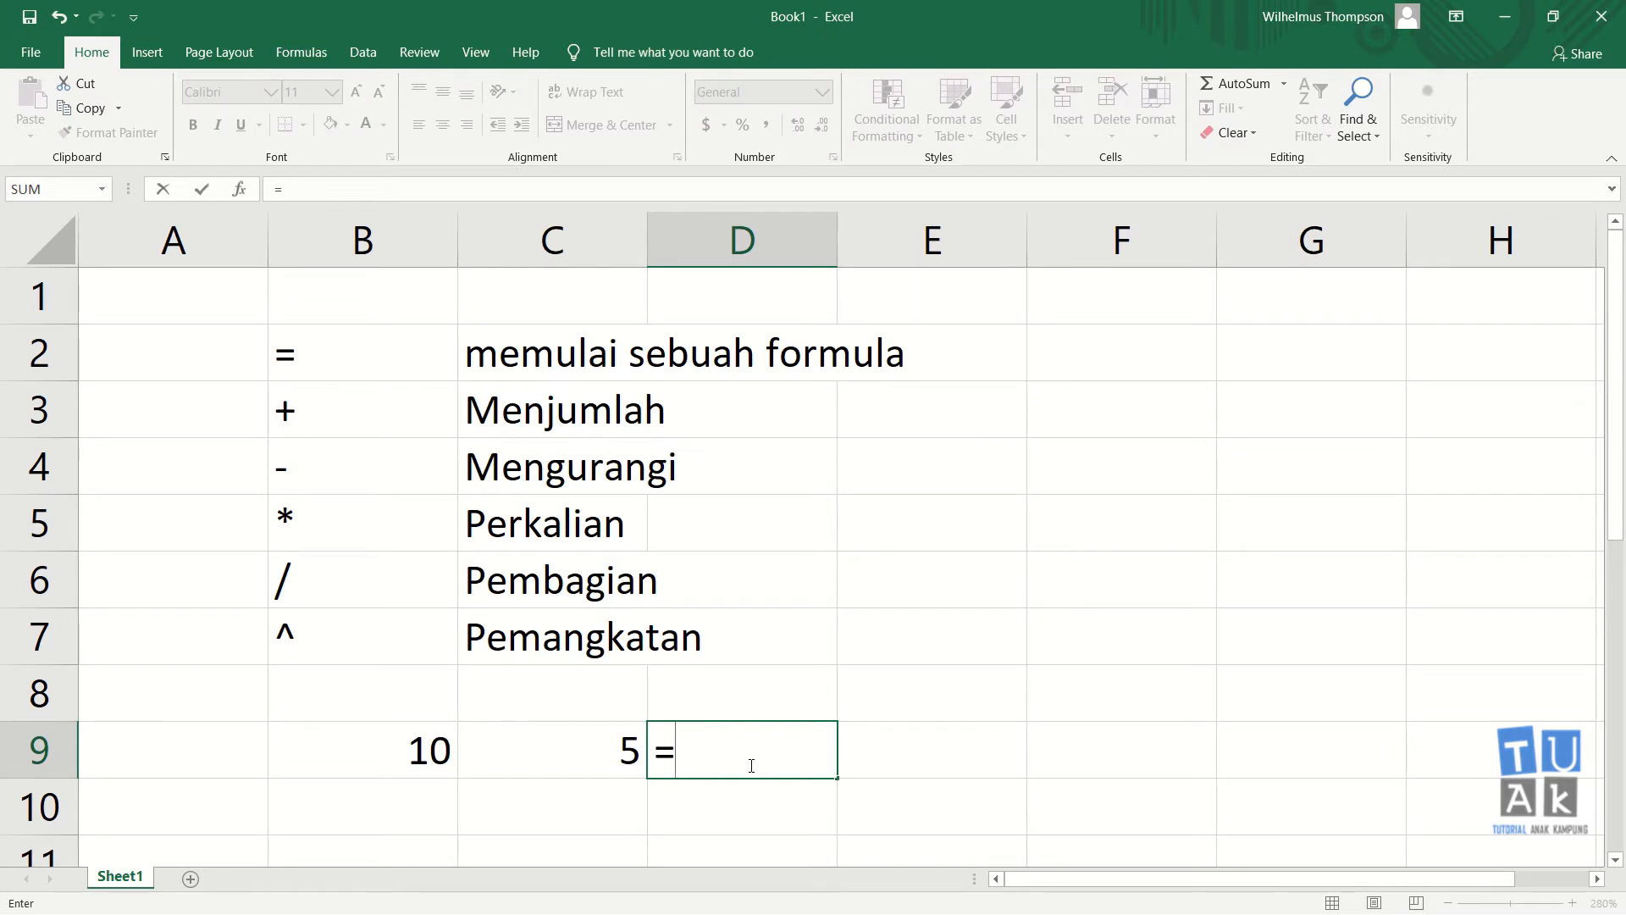
left_click(404, 746)
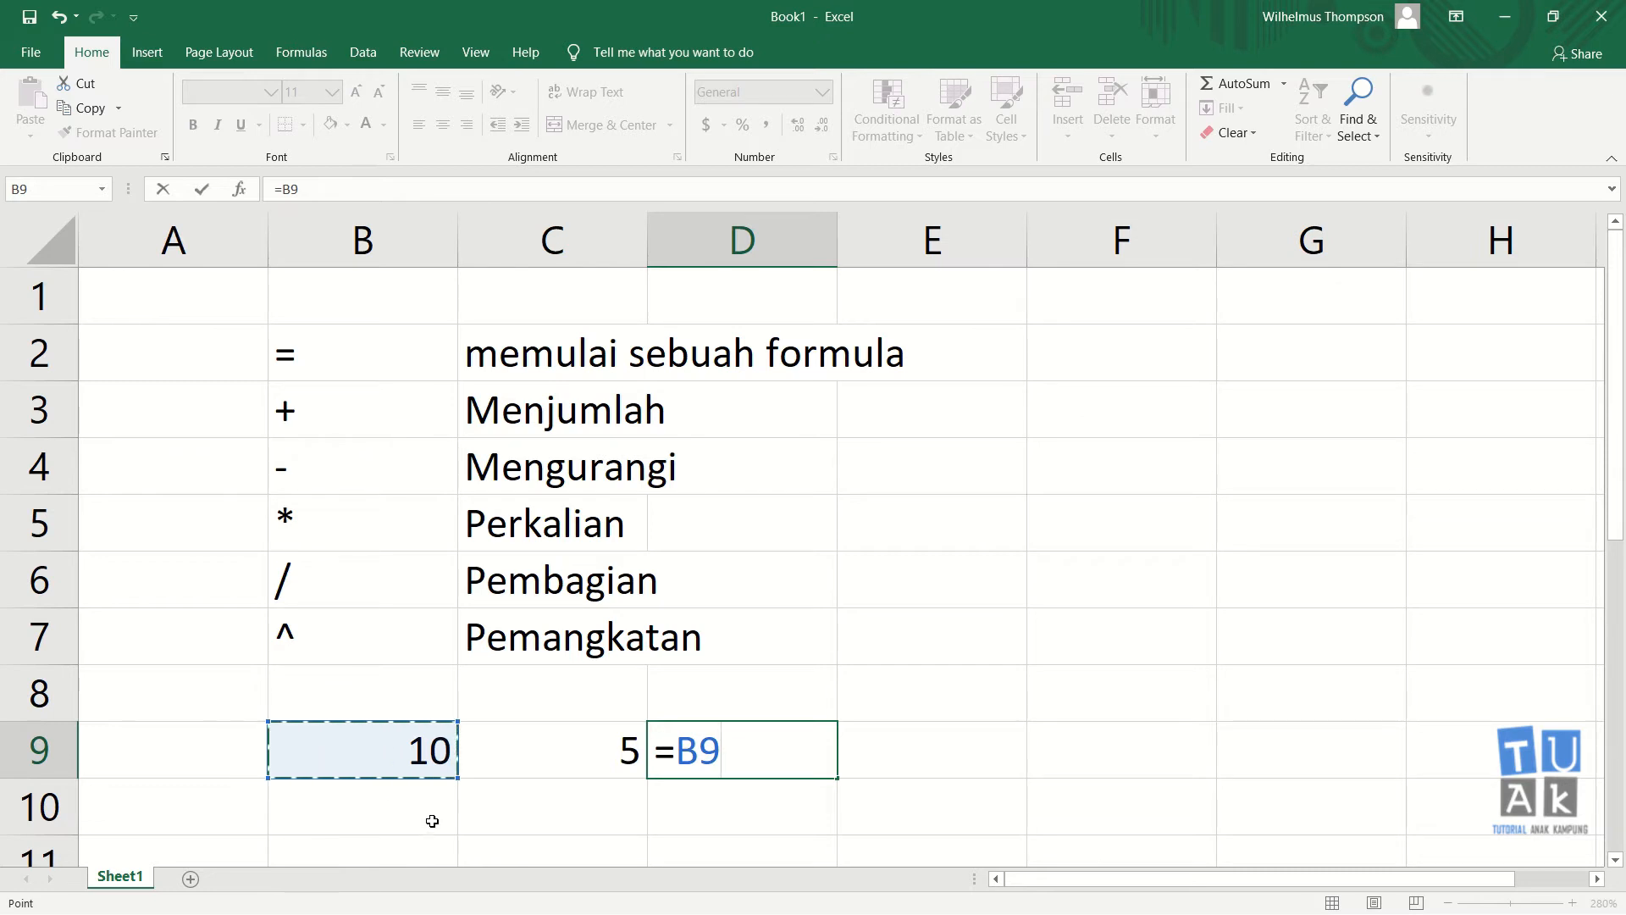
type("+")
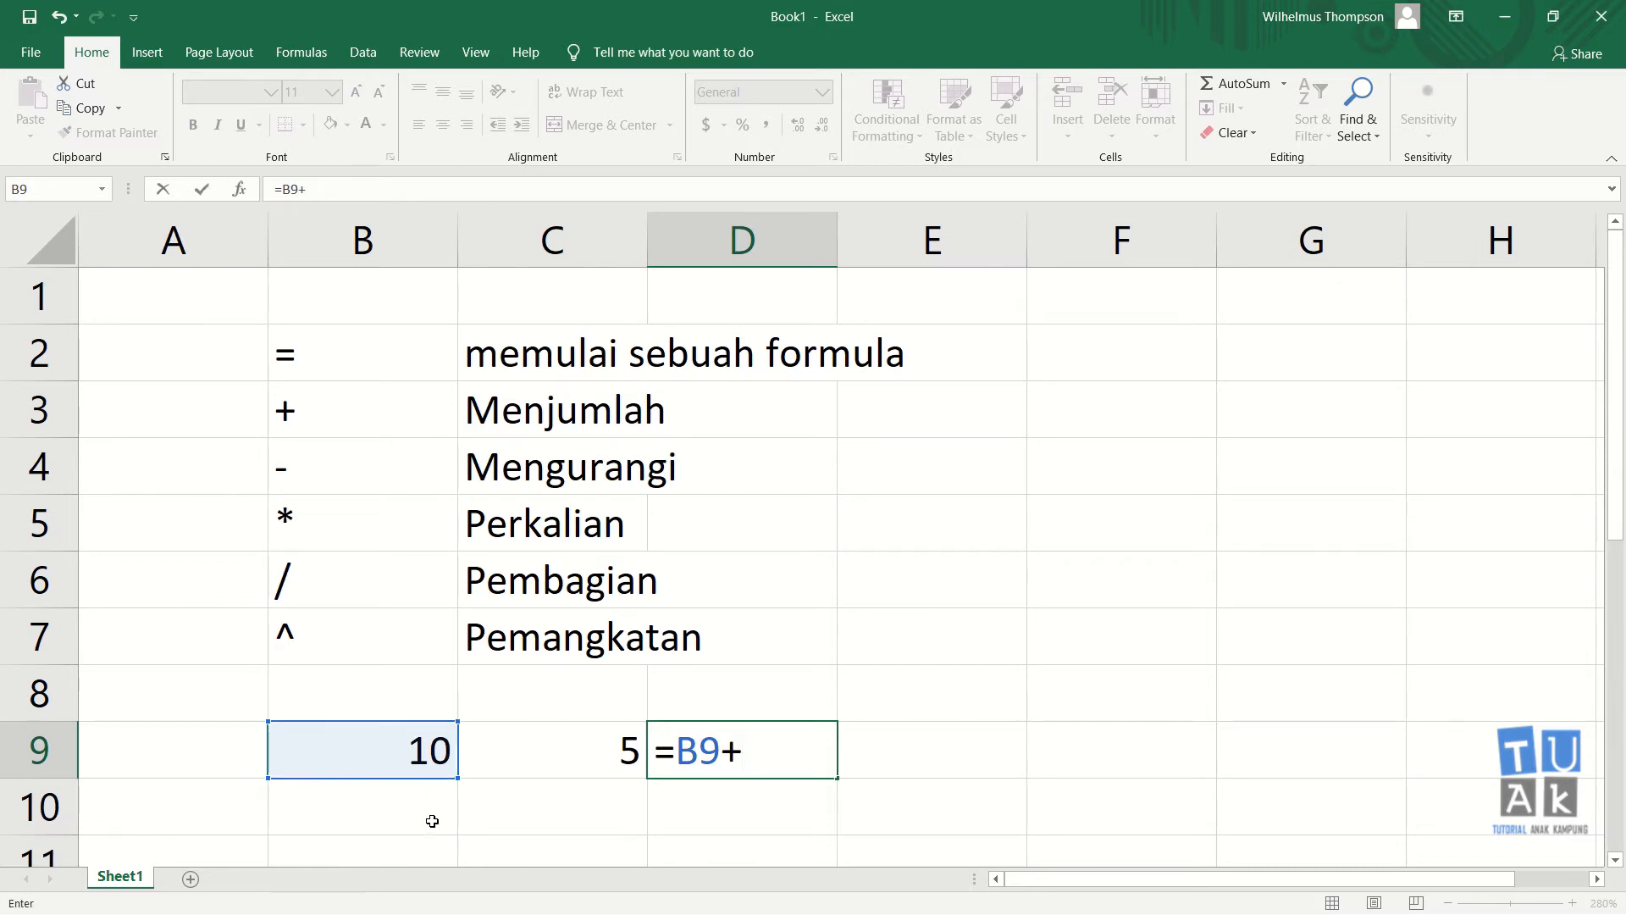
left_click(606, 754)
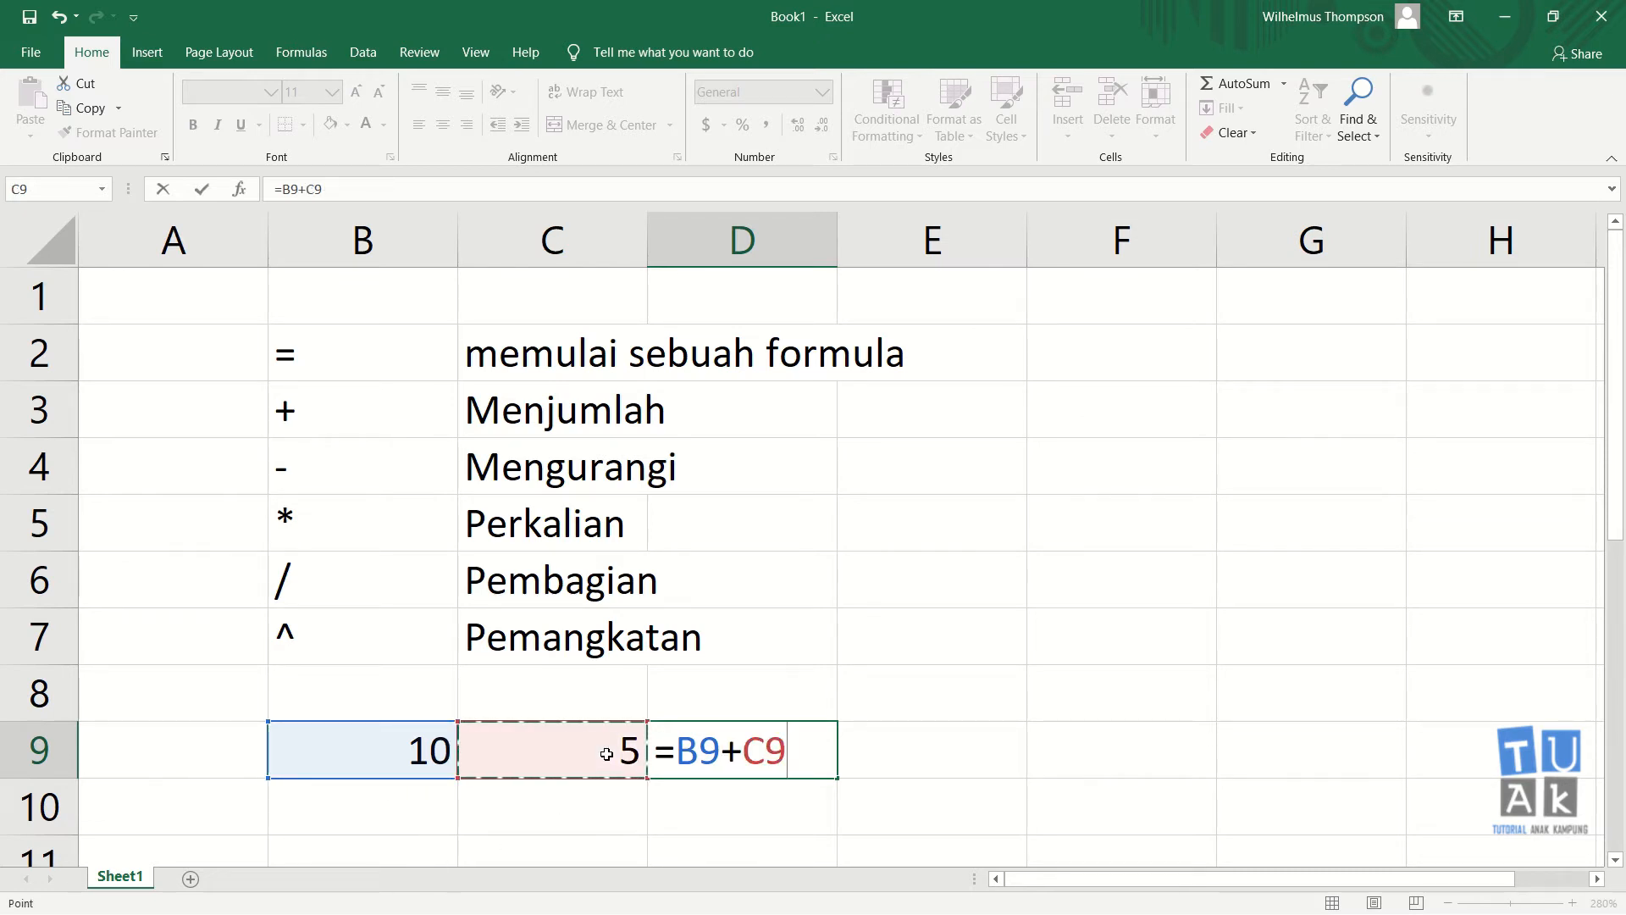
key("Return")
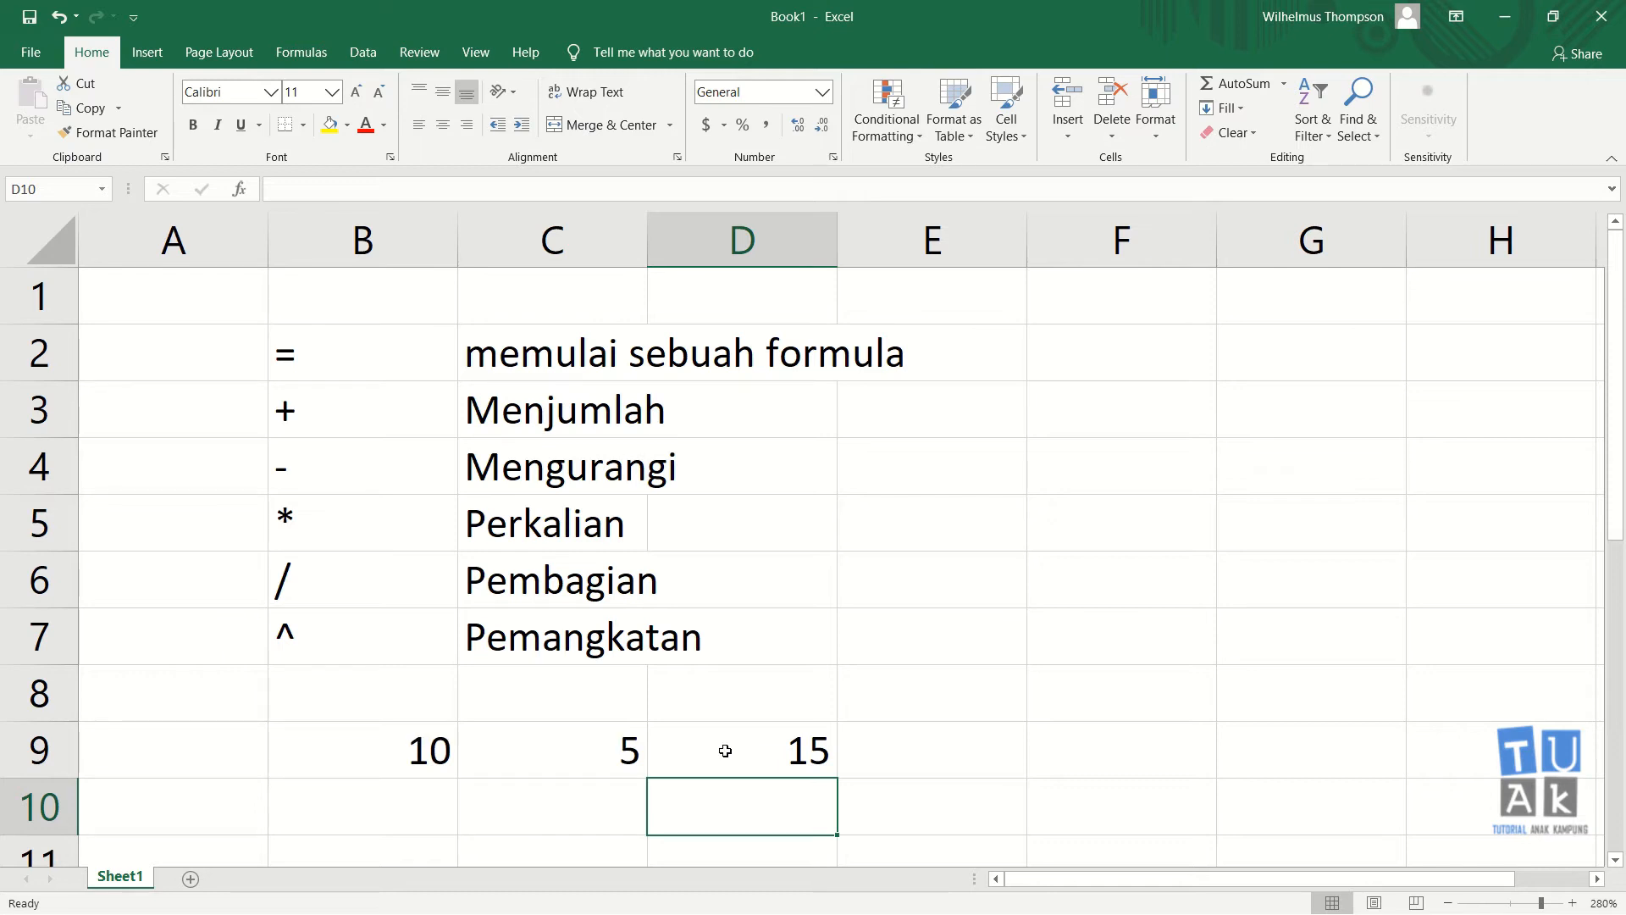
left_click(808, 747)
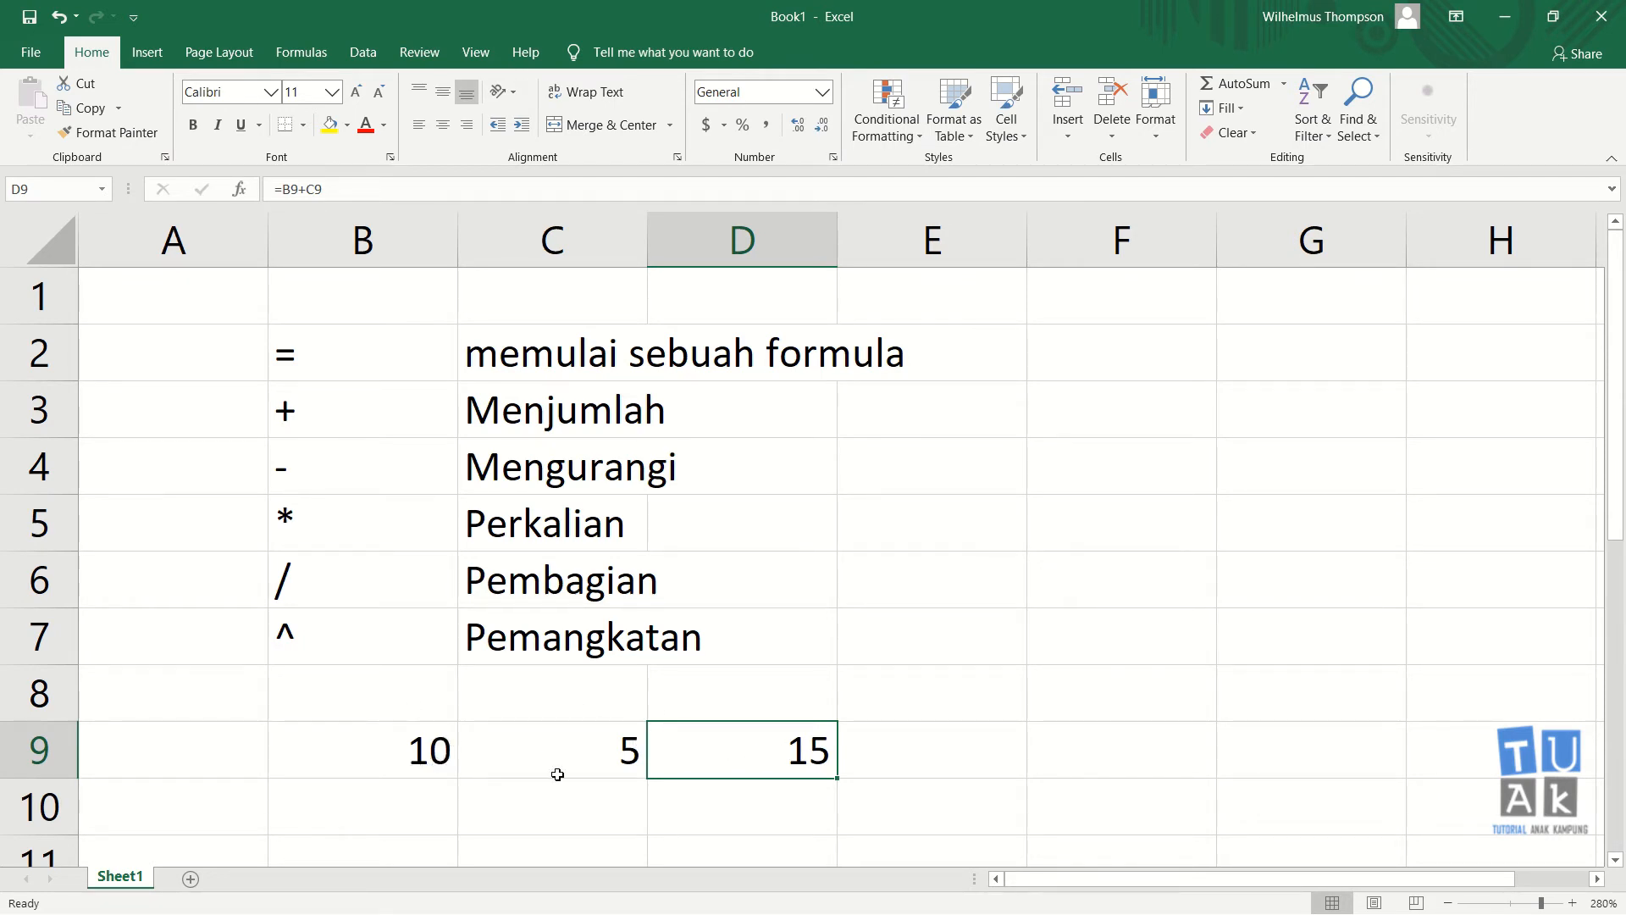
left_click(433, 754)
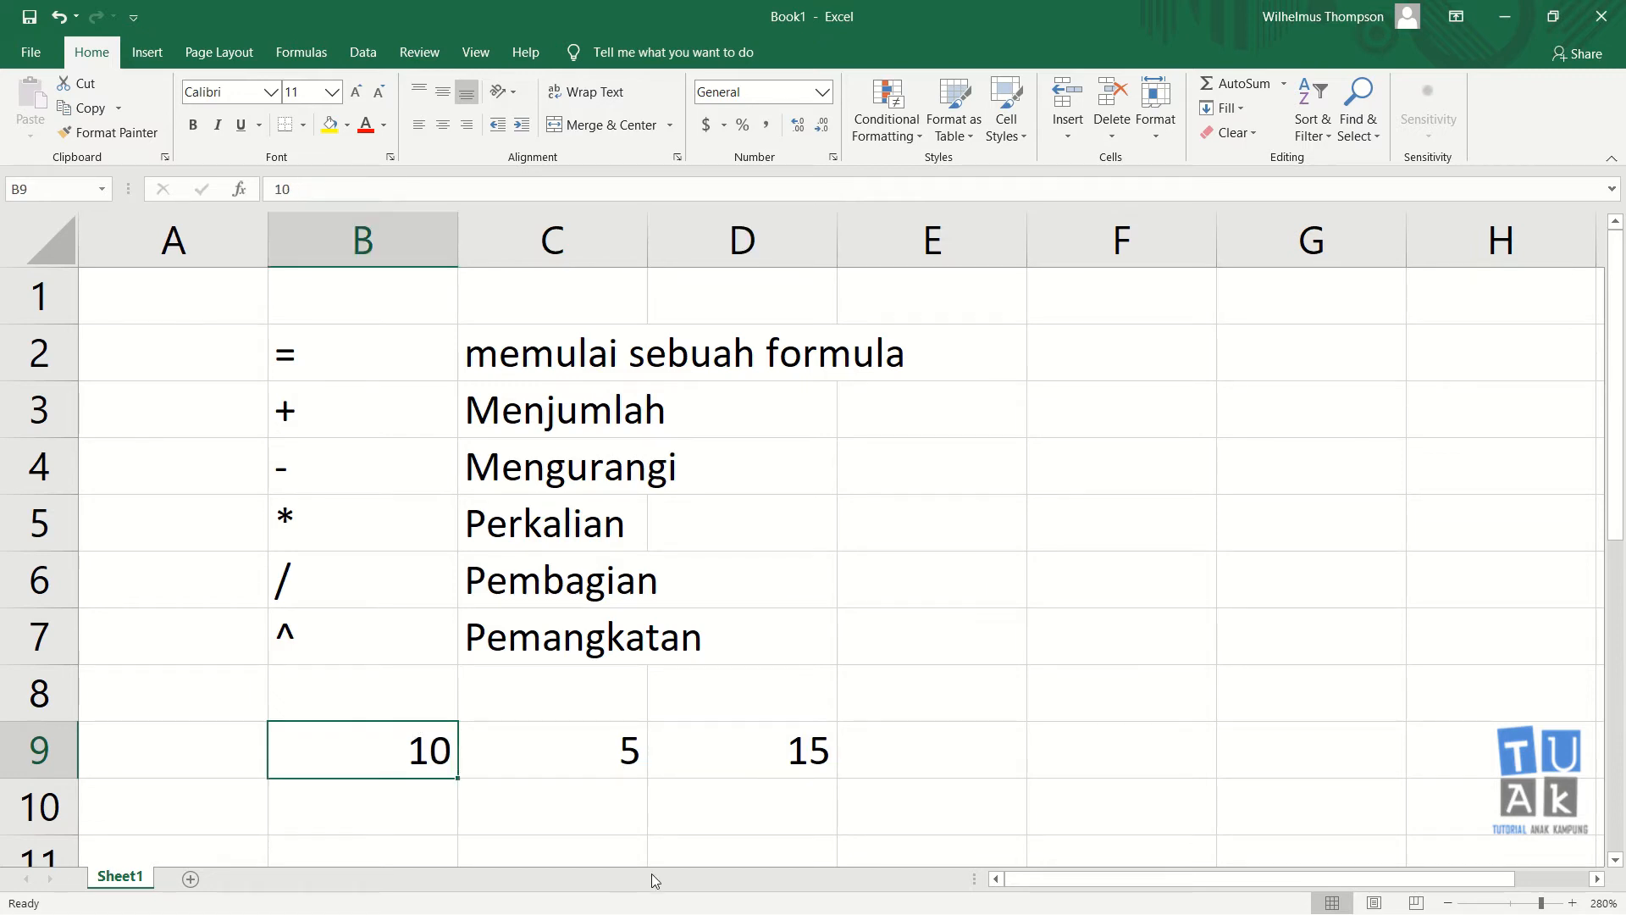
Change the number in B9 to 20 and check the addition formula in D9
type("20")
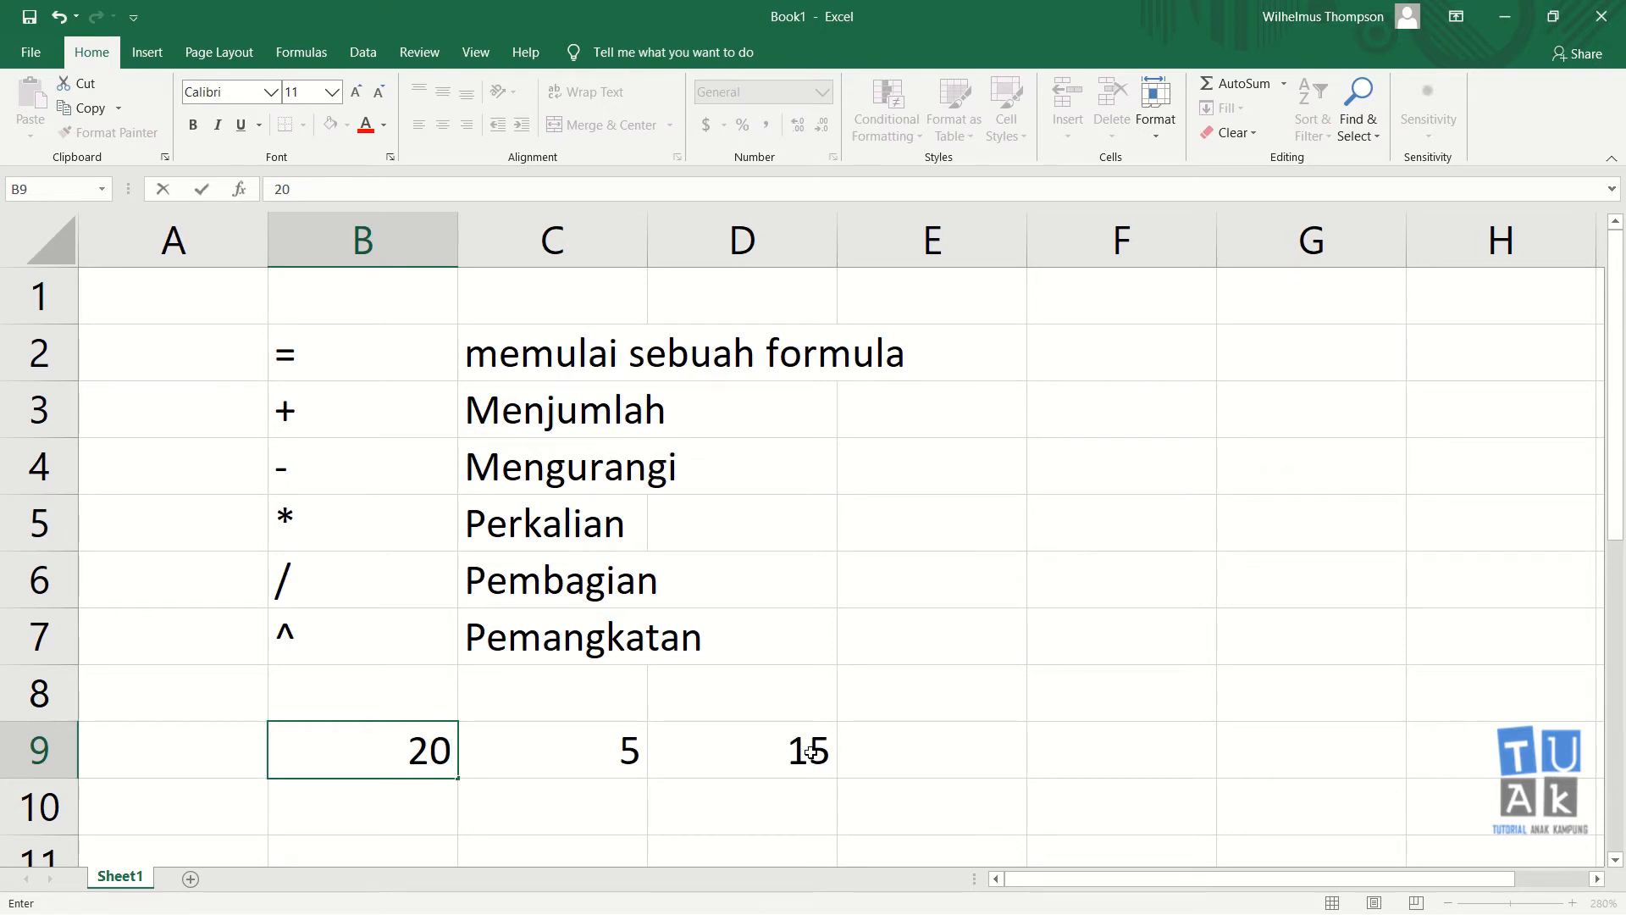
key("Return")
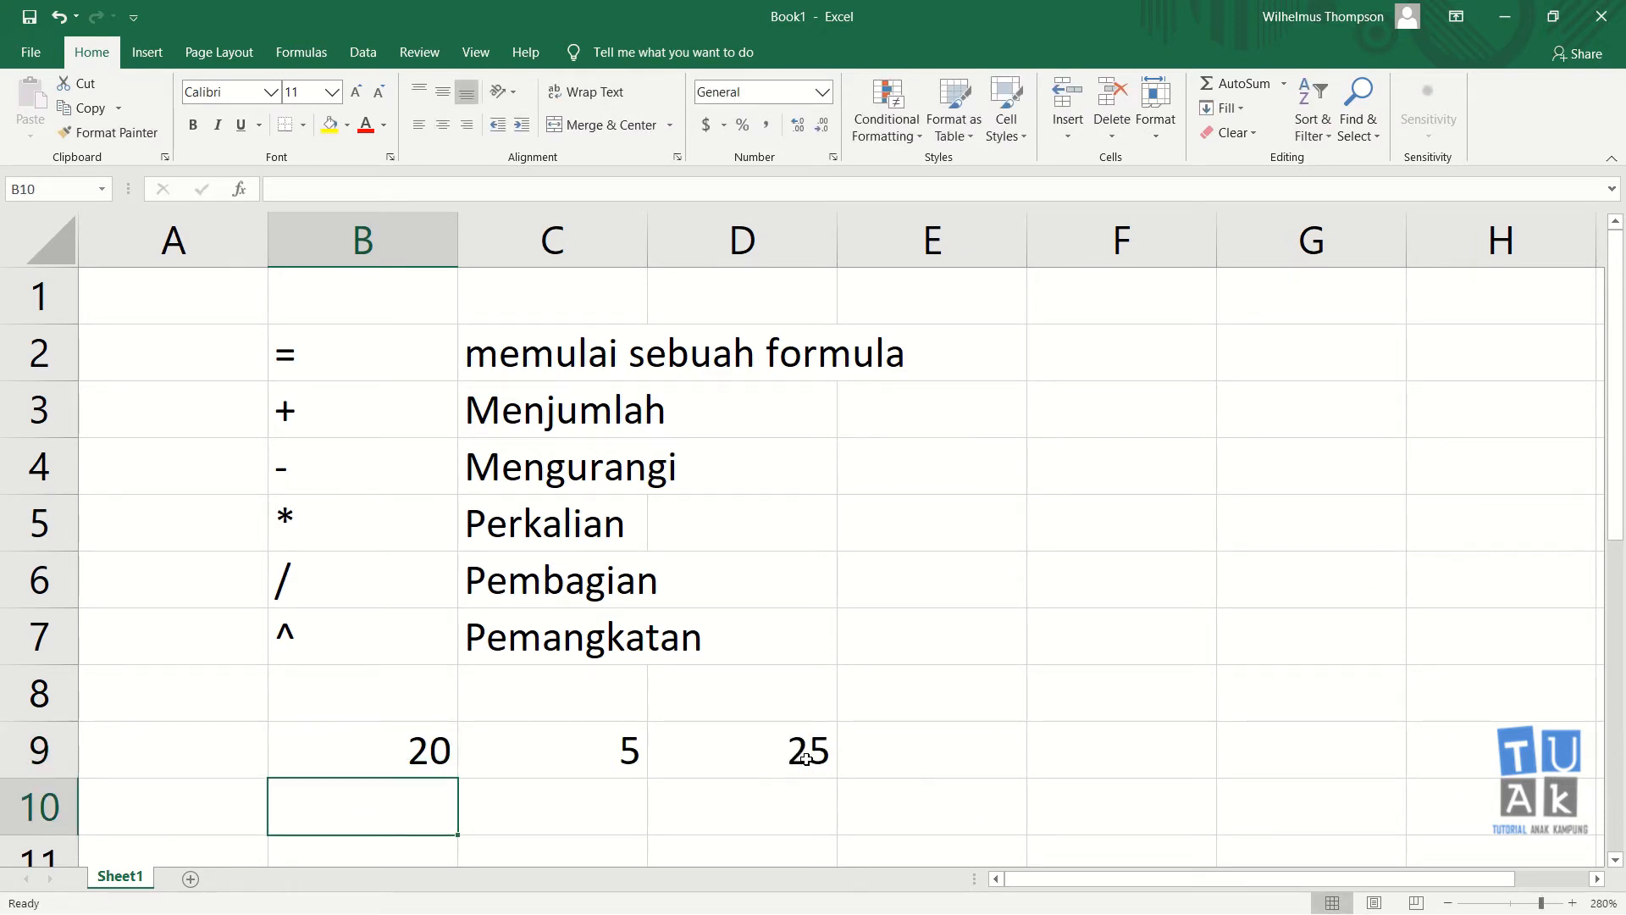
left_click(800, 749)
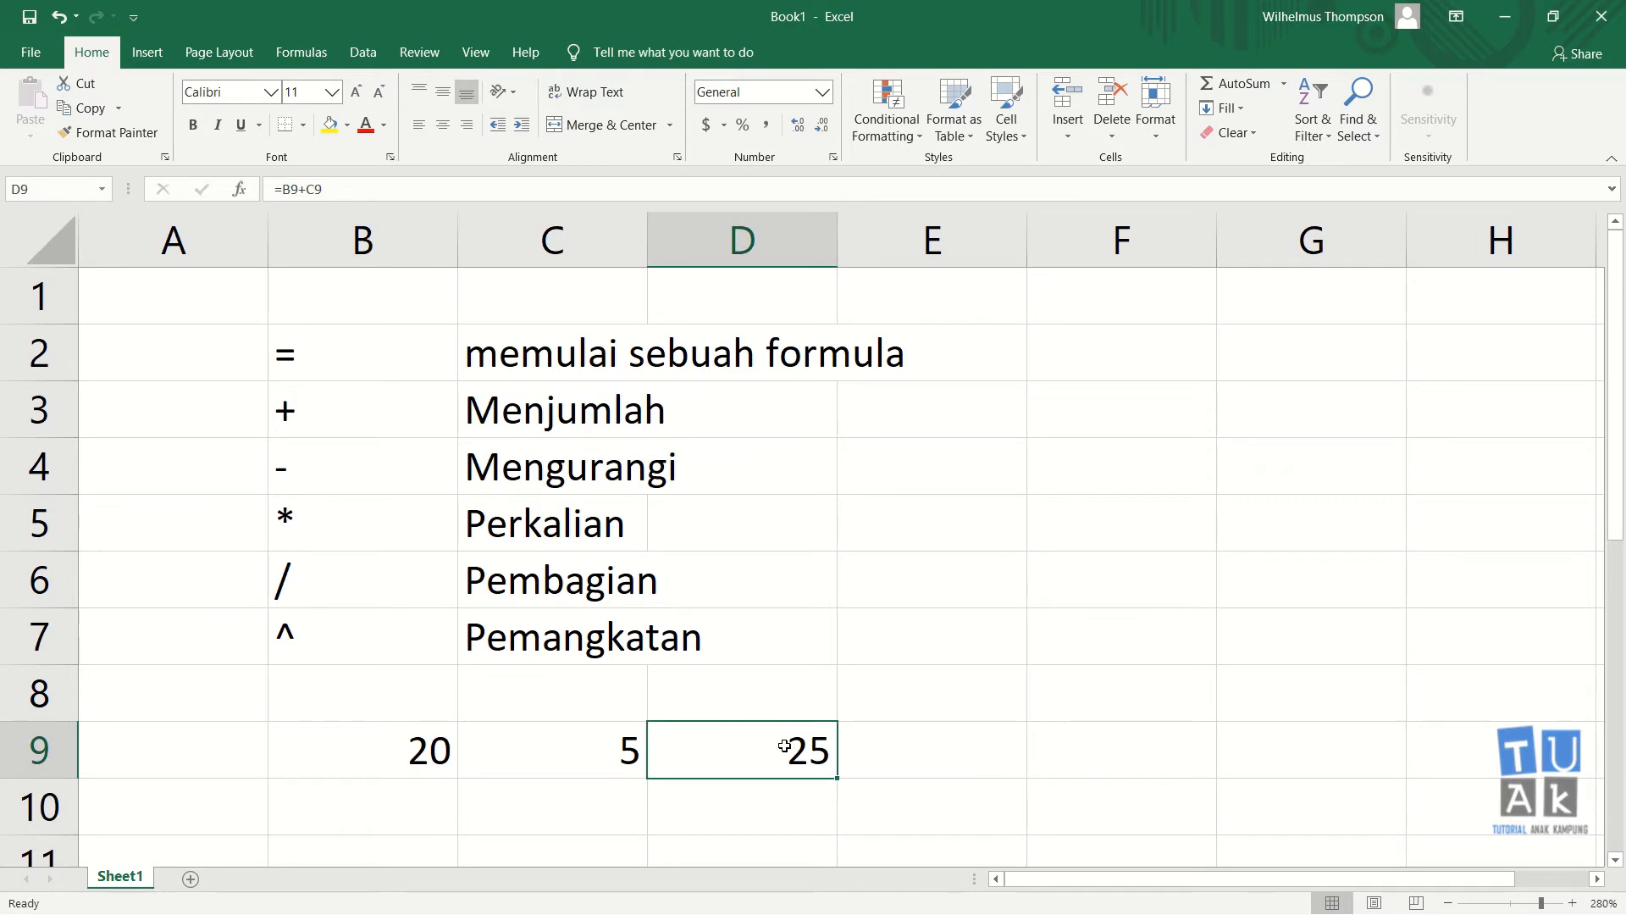
left_click(399, 751)
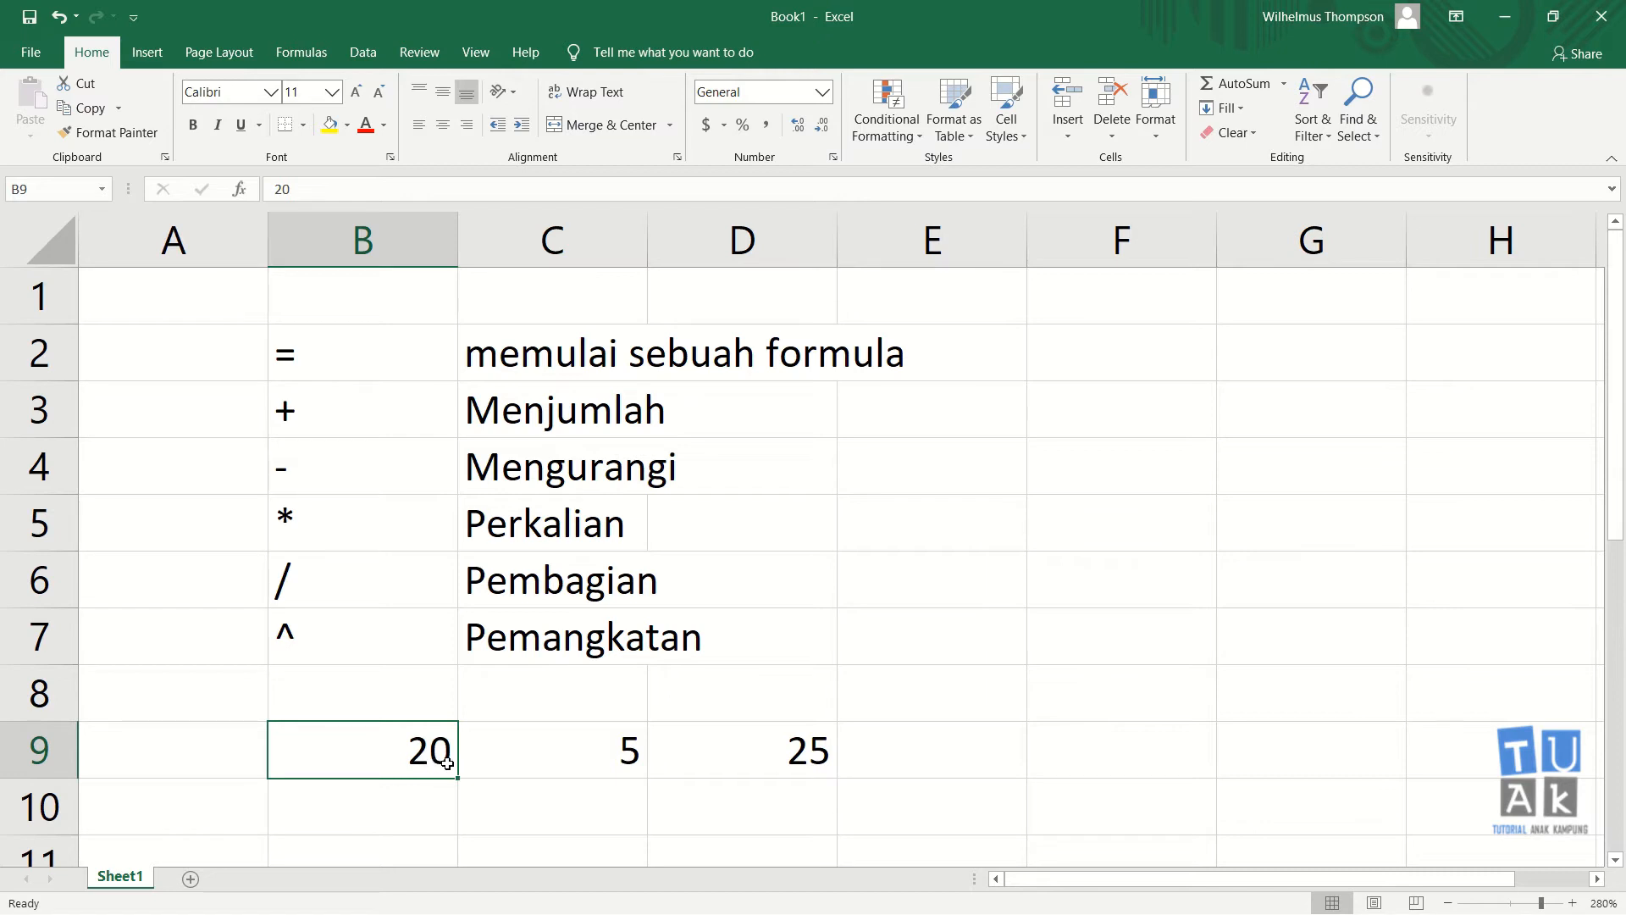
Replace the formula in D9 with the subtraction of the two row 9 cells, =B9-C9
left_click(737, 766)
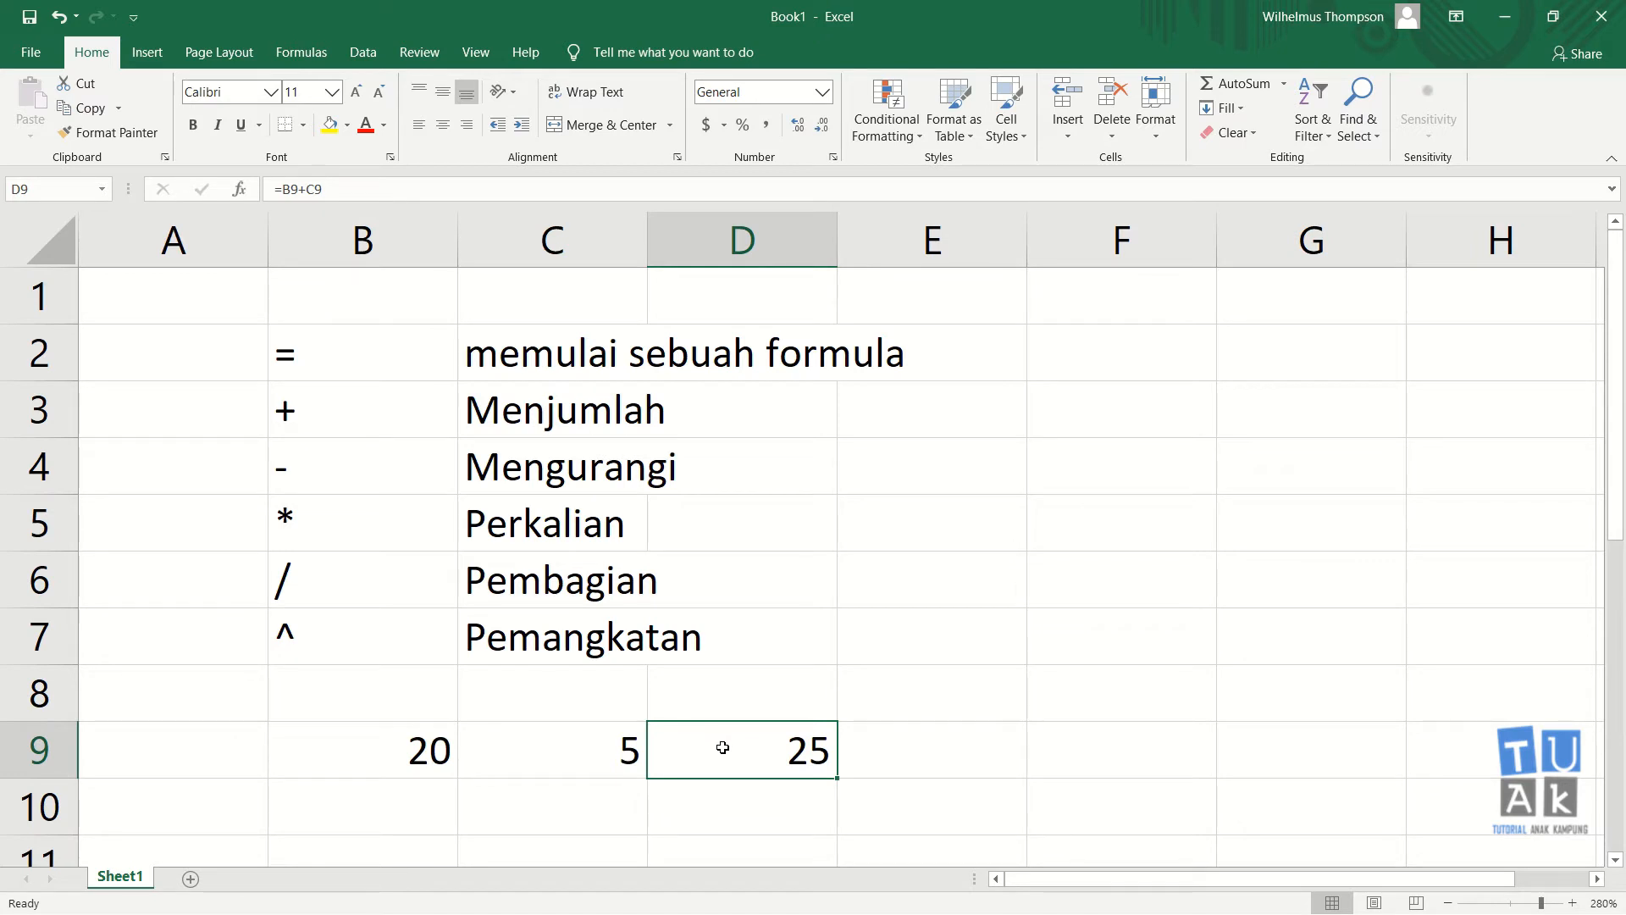
type("=")
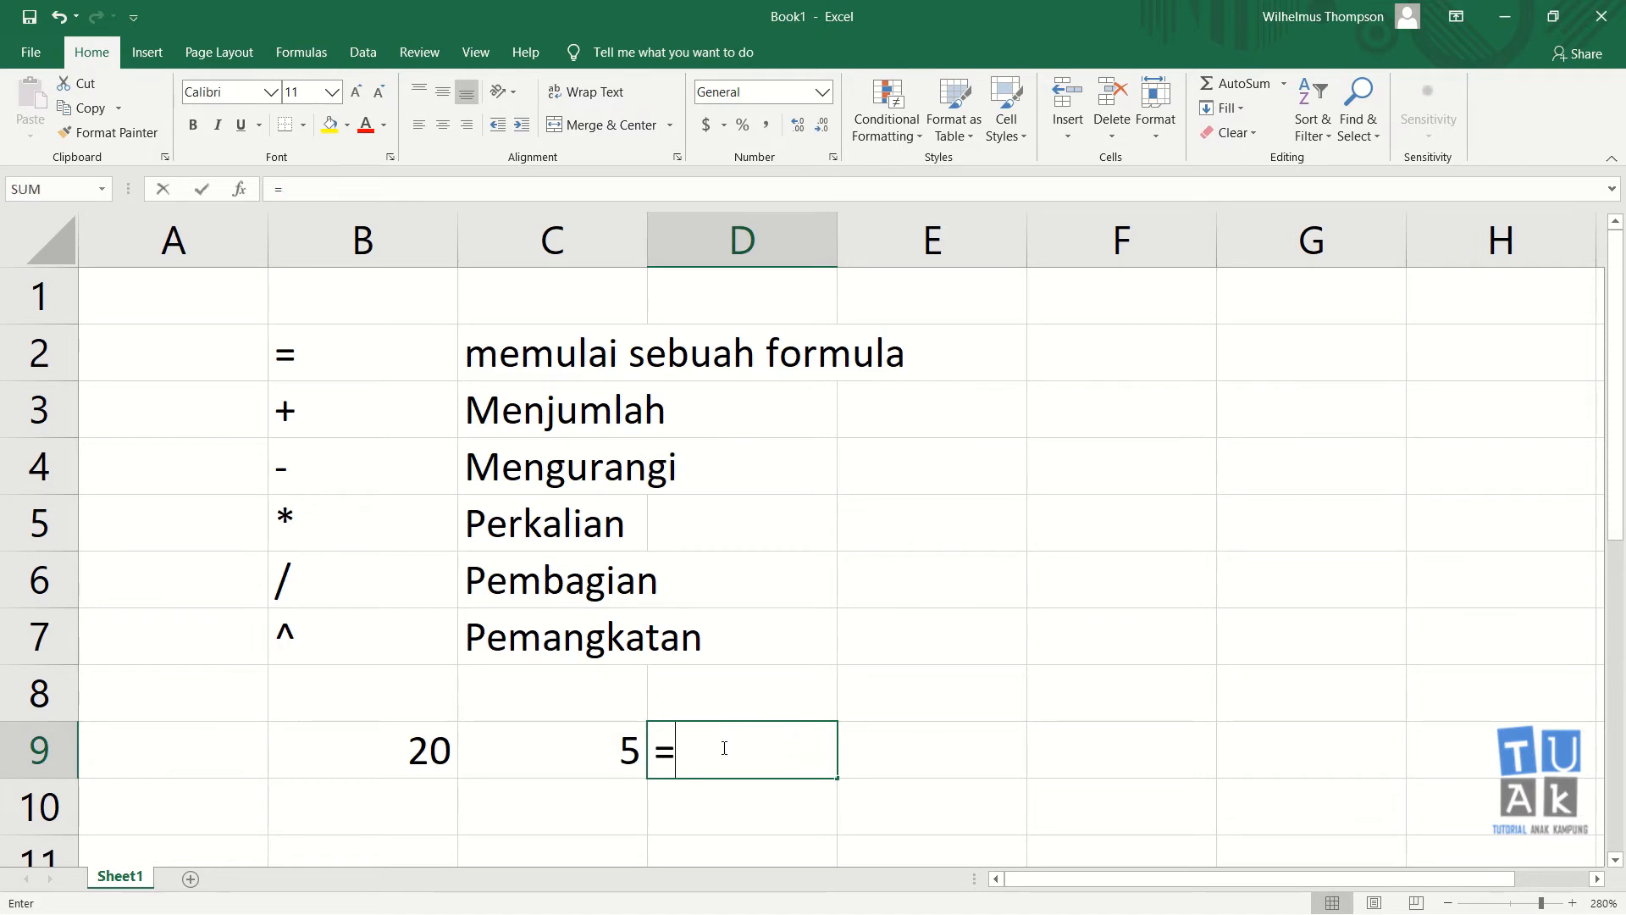
left_click(442, 750)
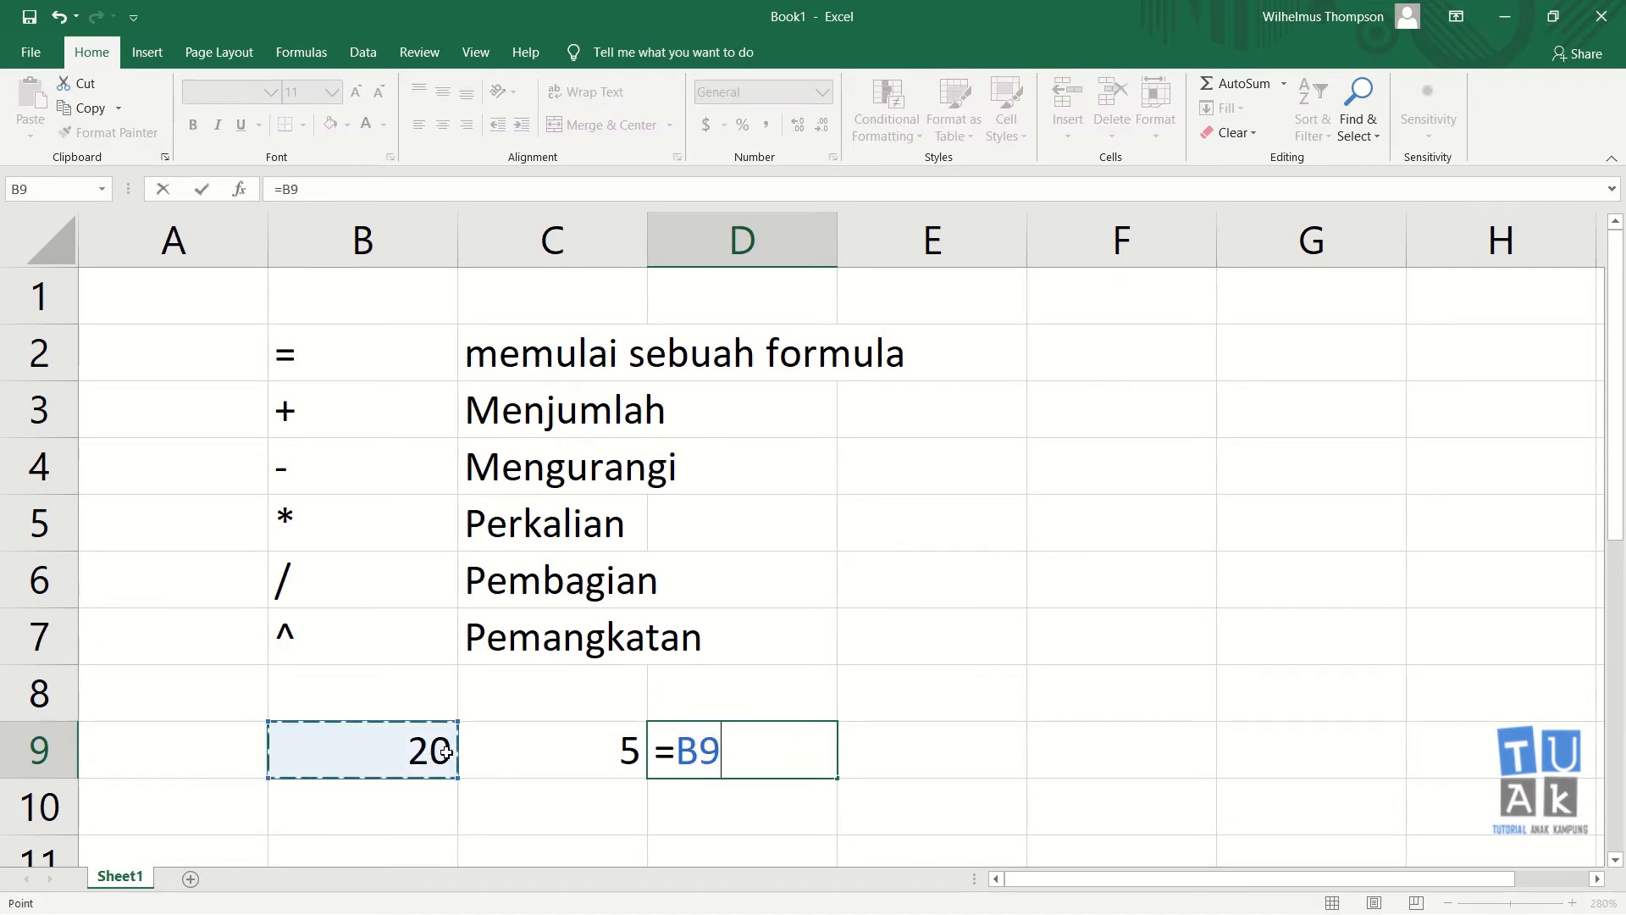
type("-")
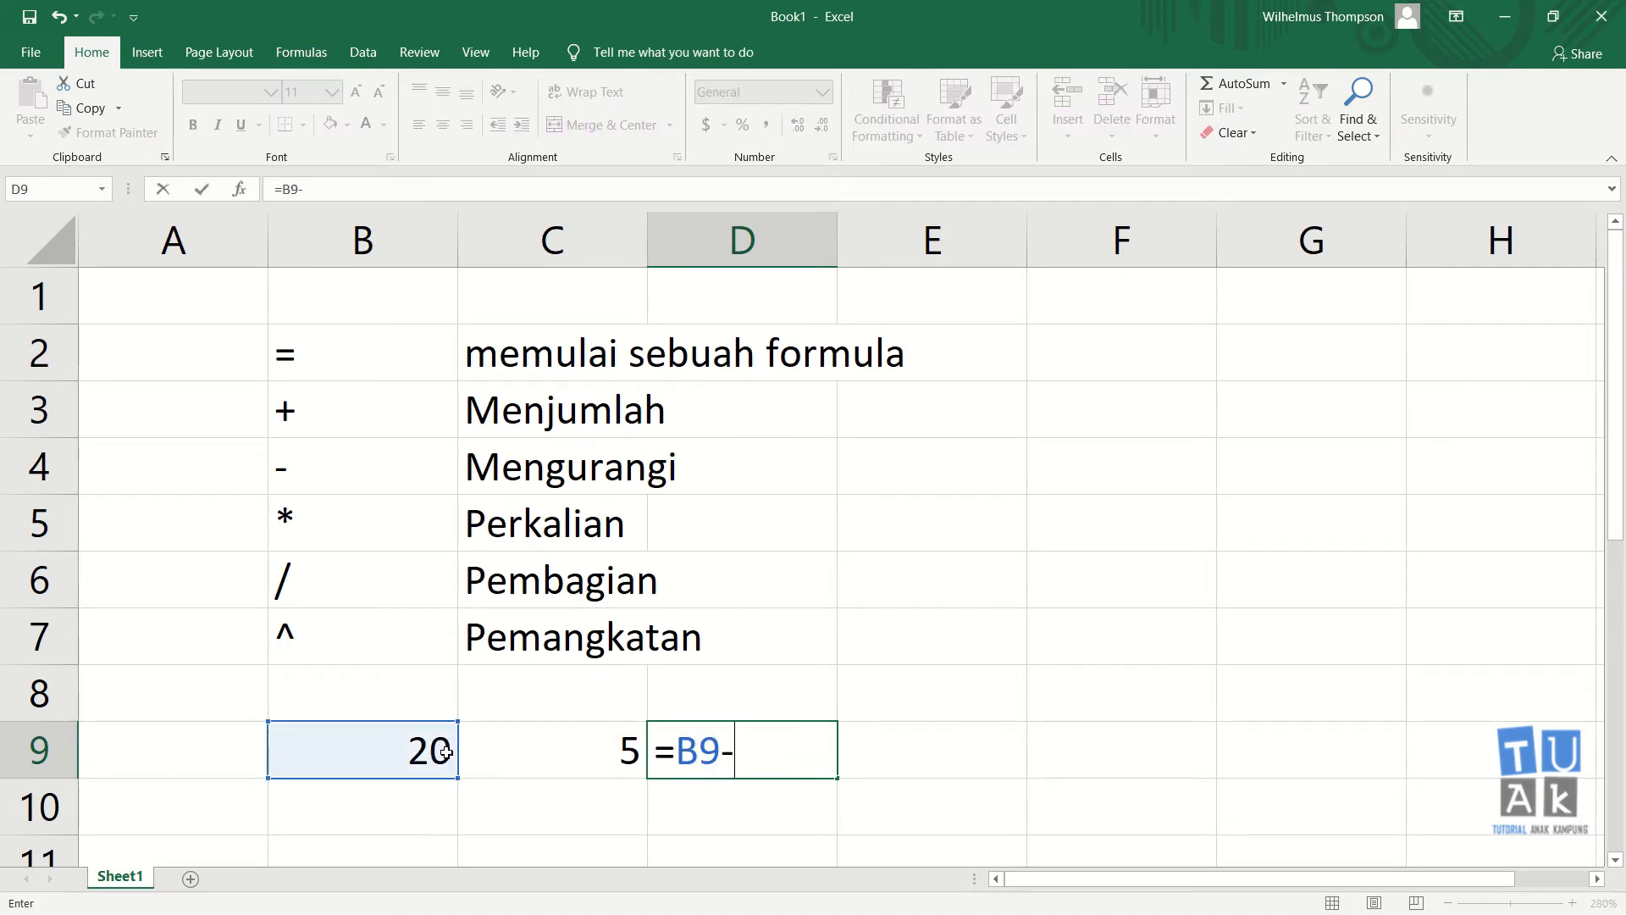
left_click(539, 762)
key("Return")
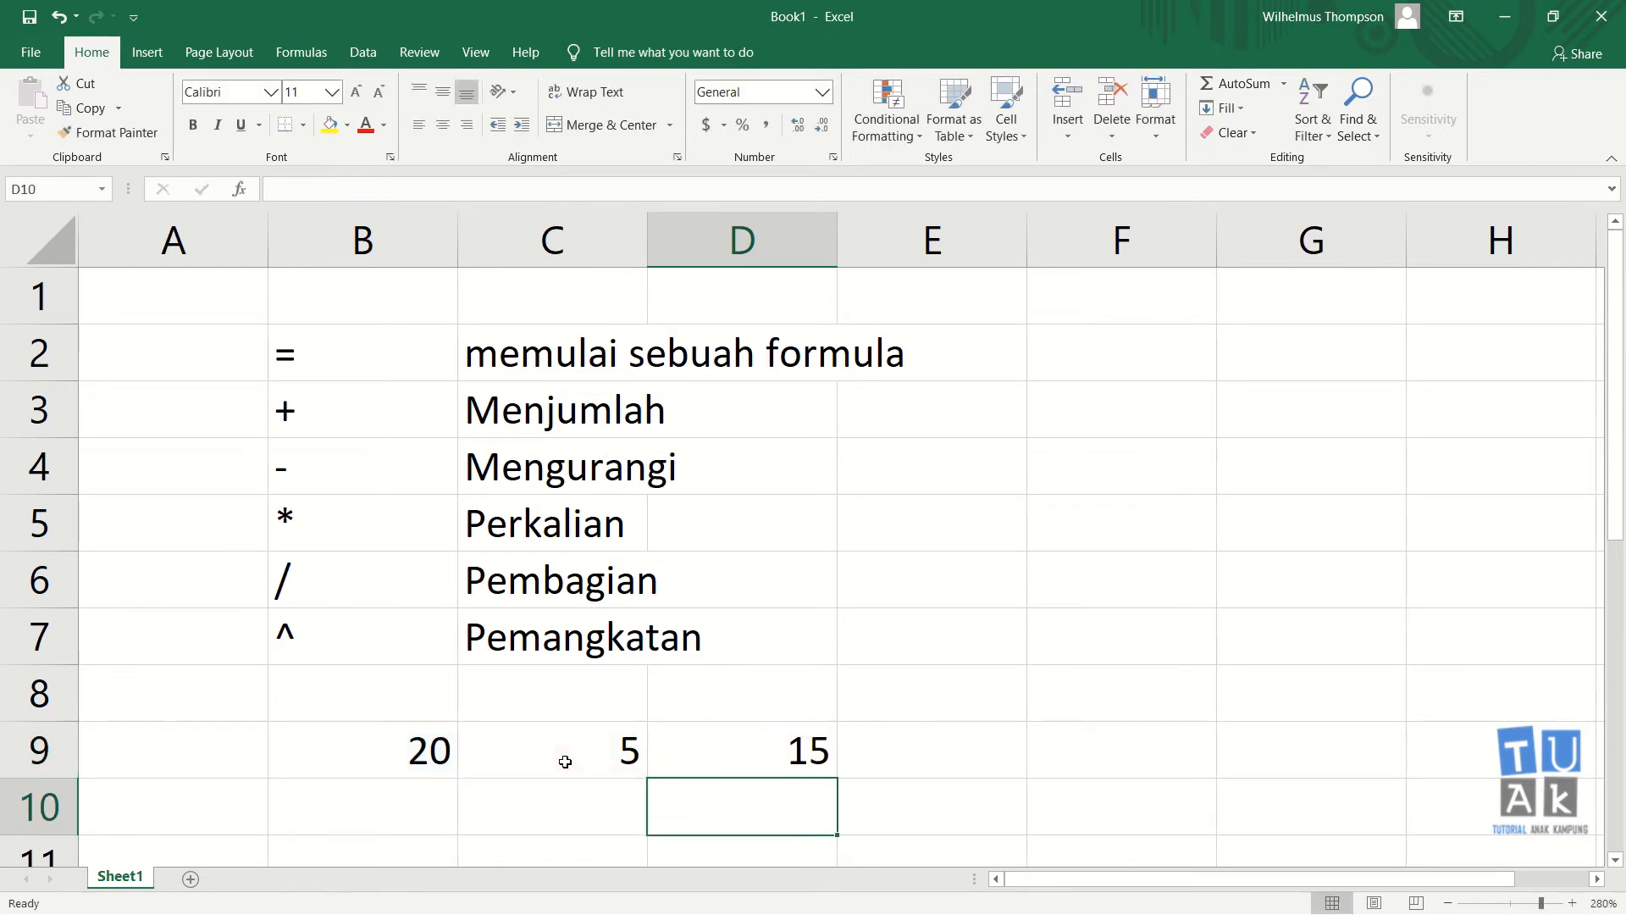
Clear D9 and enter the multiplication formula =B9*C9 using cell references
left_click(724, 762)
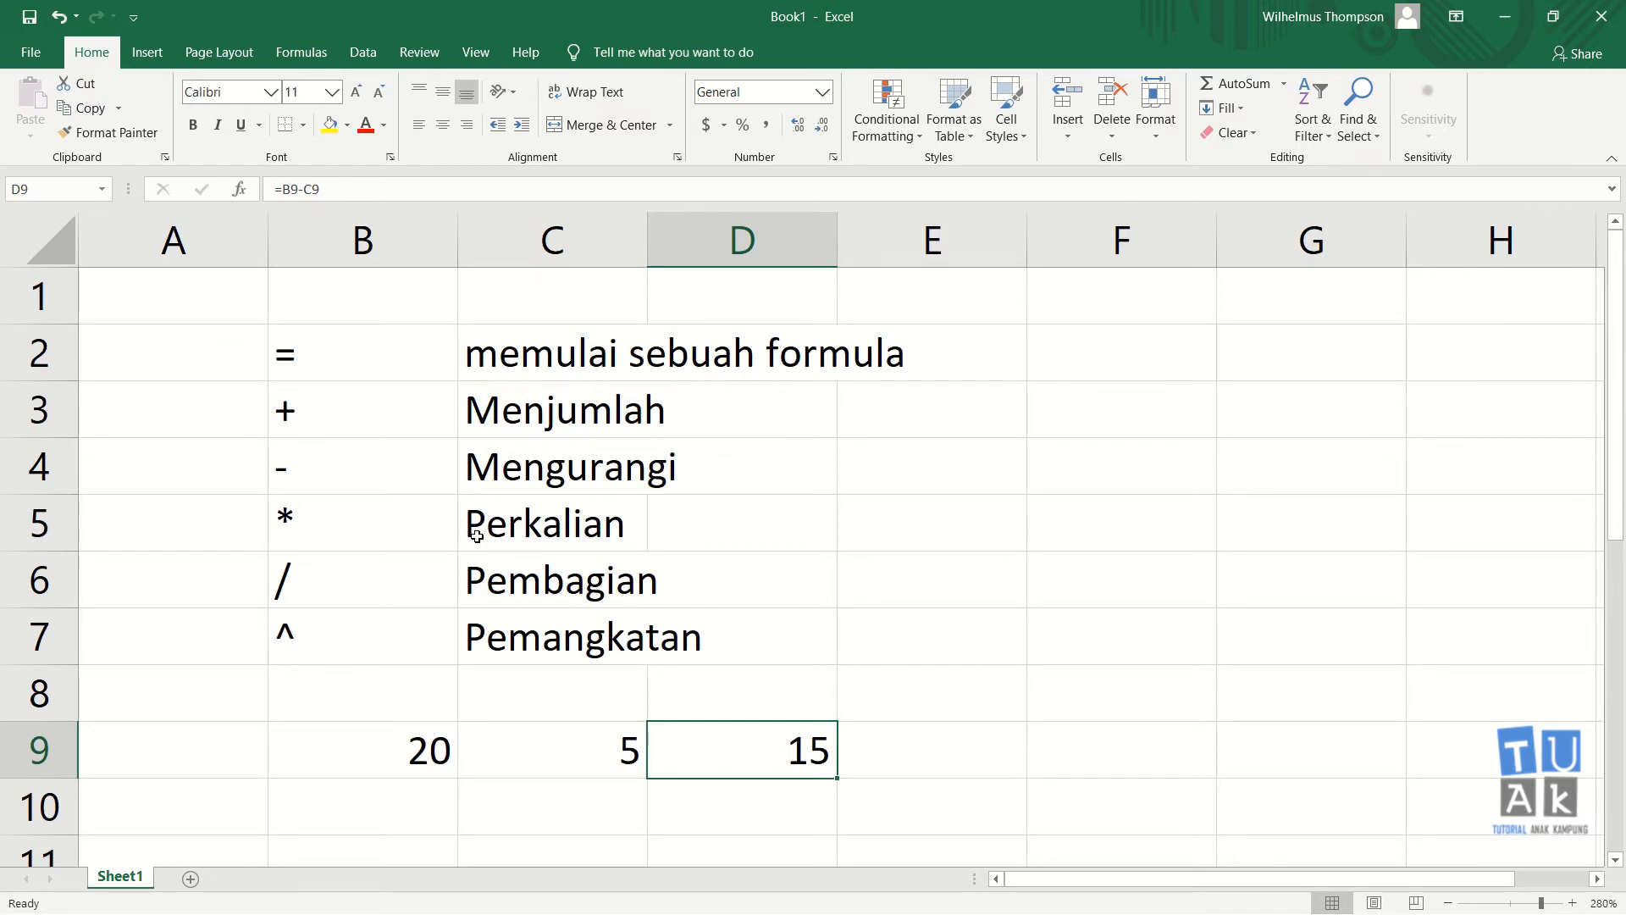
key("Delete")
type("=")
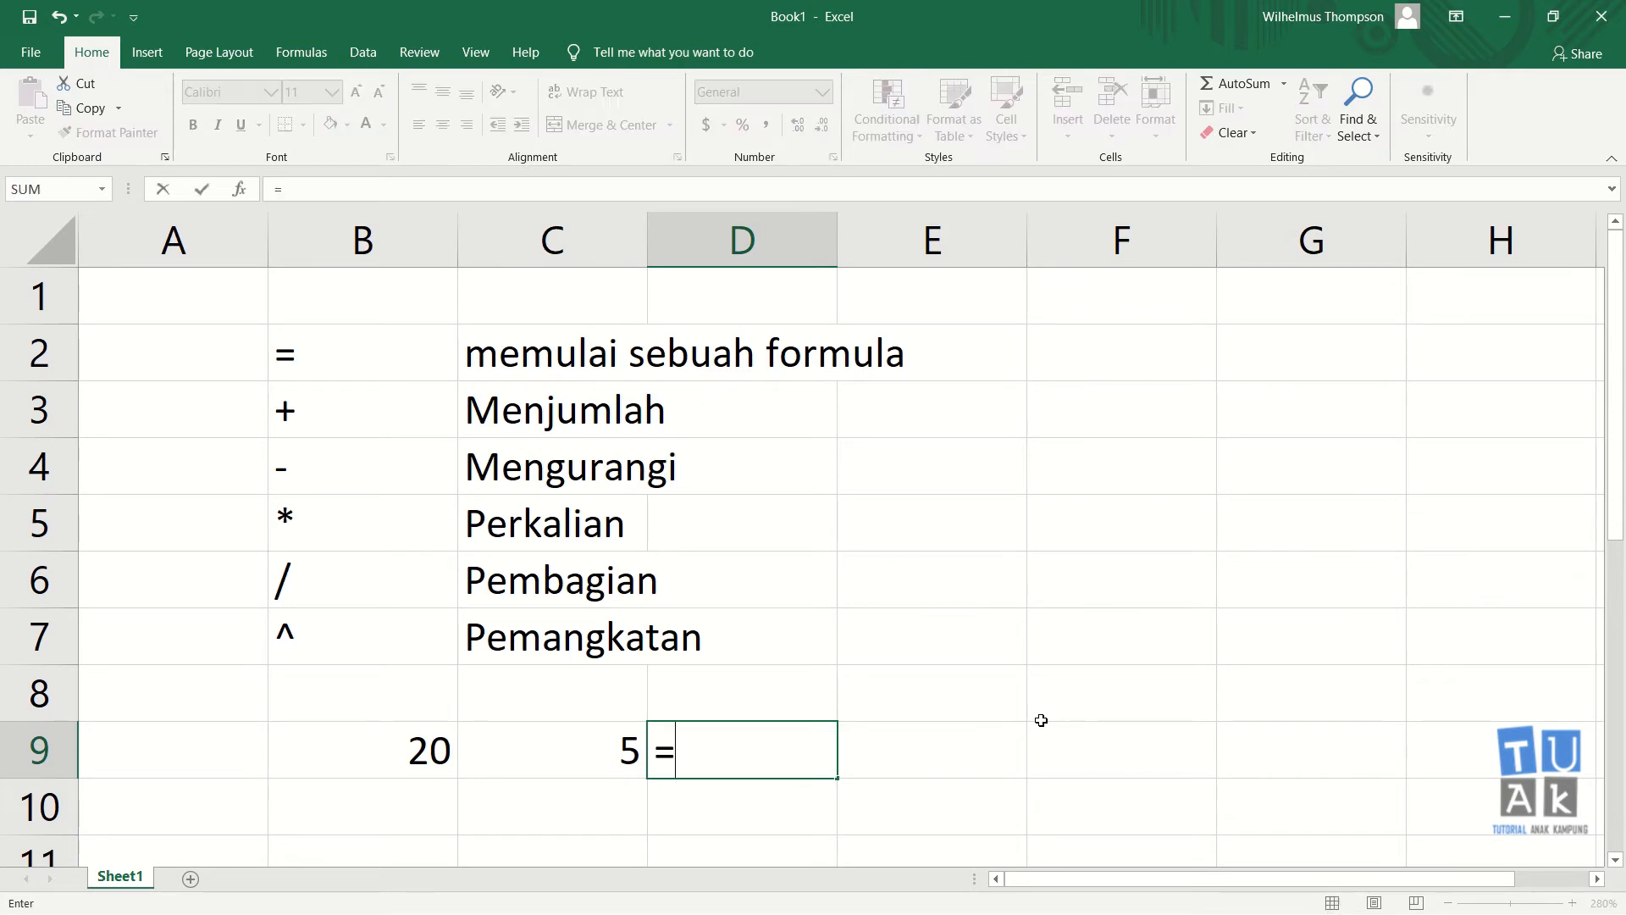
left_click(455, 763)
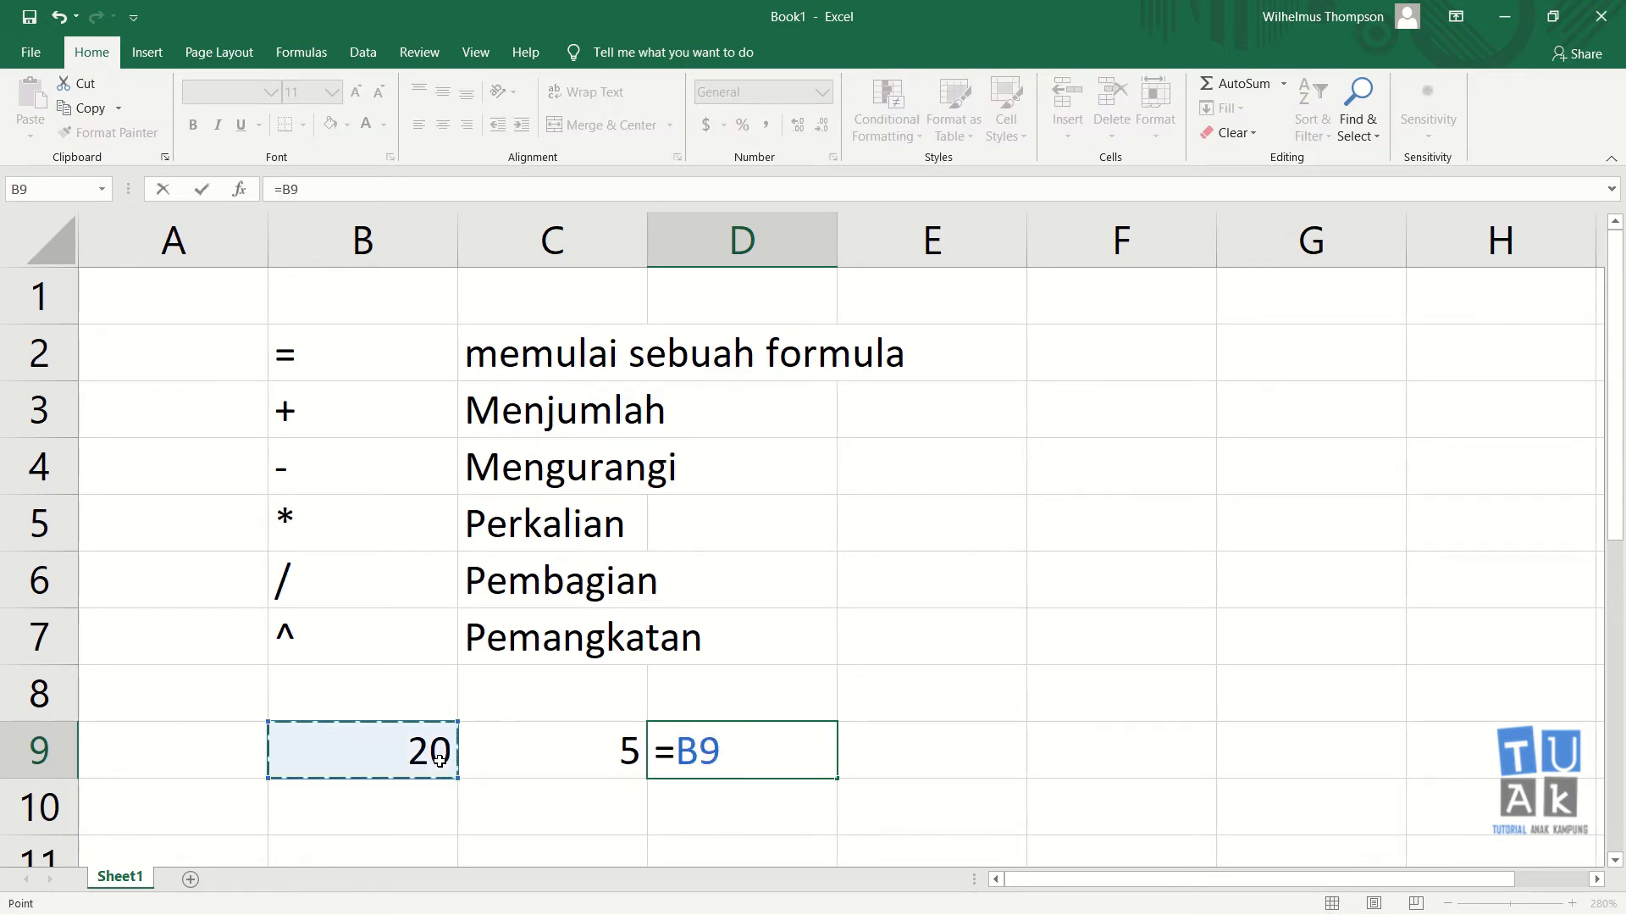
type("*")
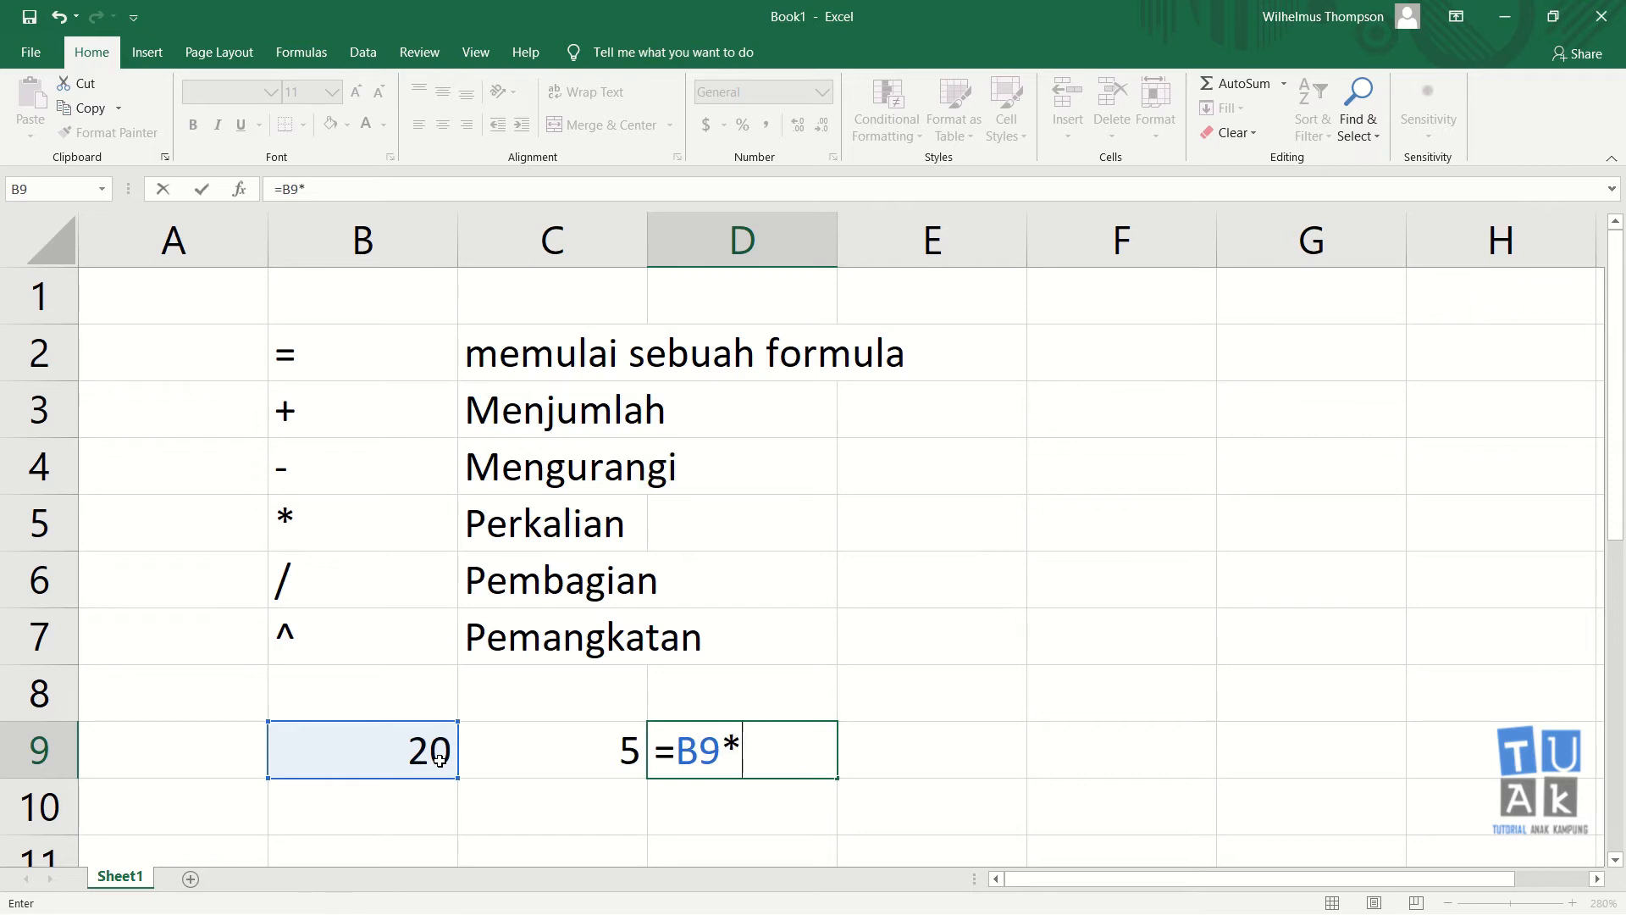
left_click(554, 746)
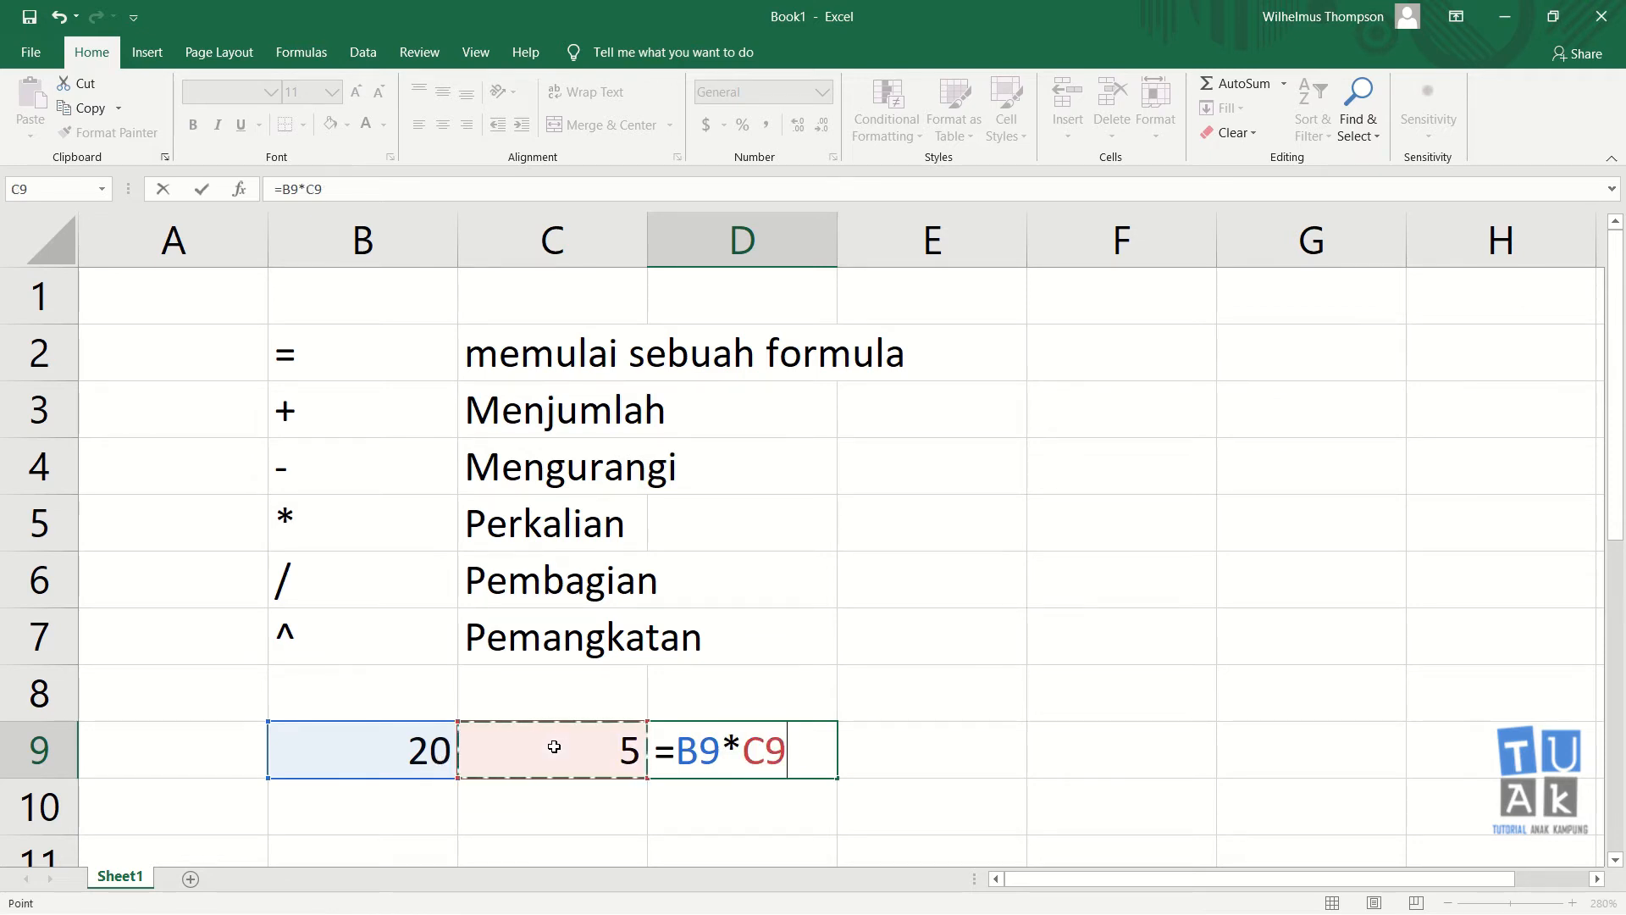
key("Return")
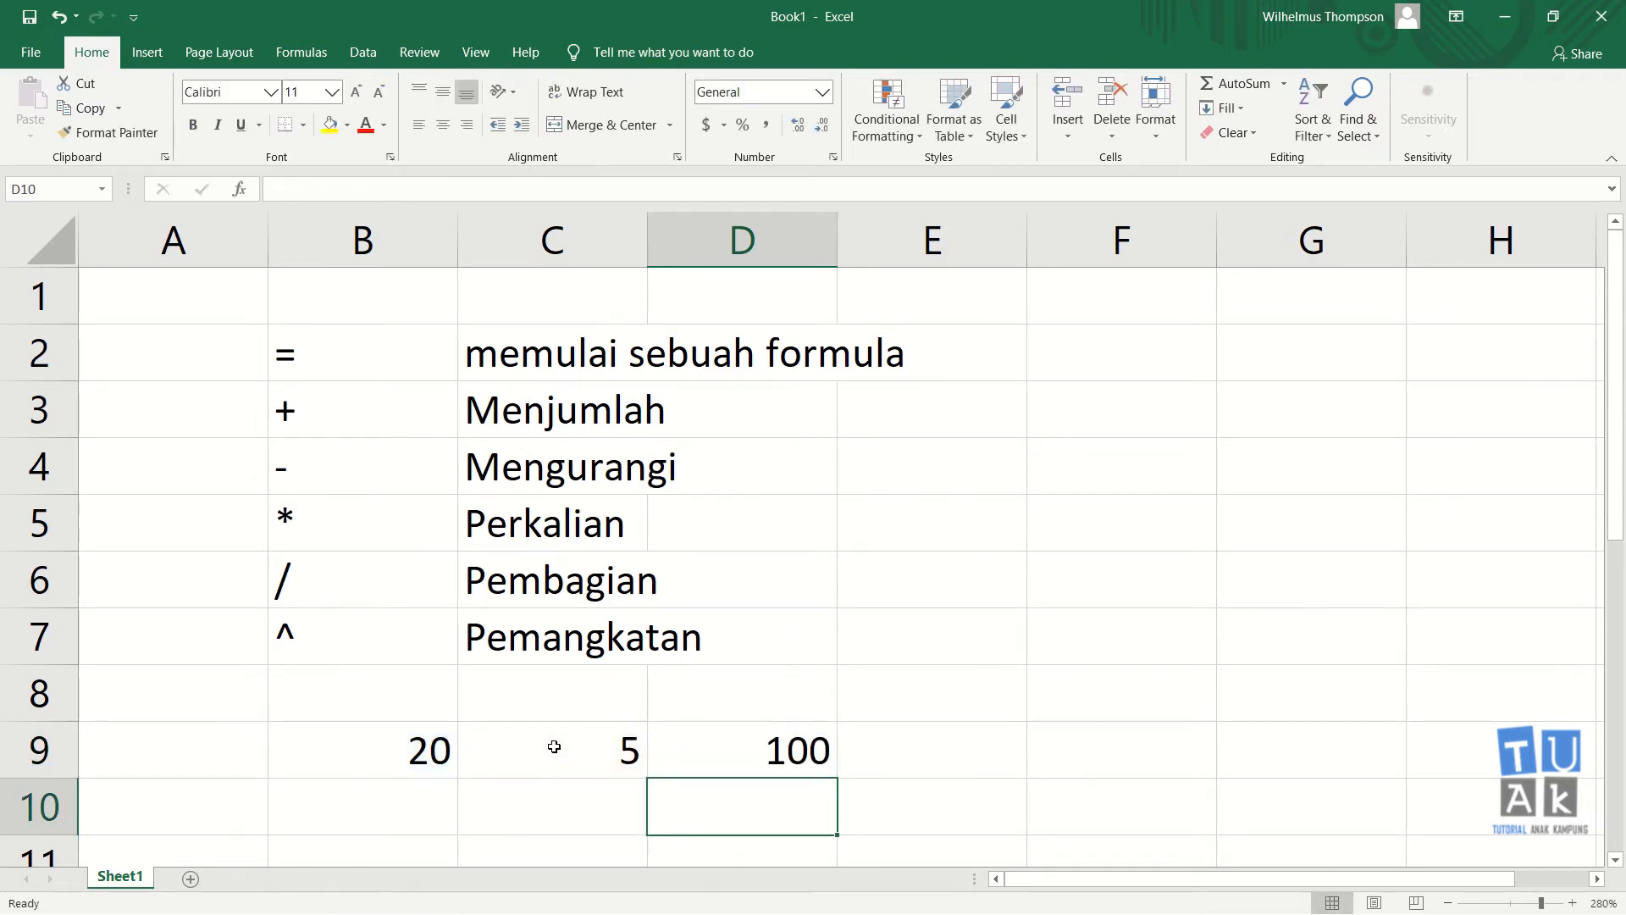
Clear D9 and enter the division formula =B9/C9 using cell references
key("Up")
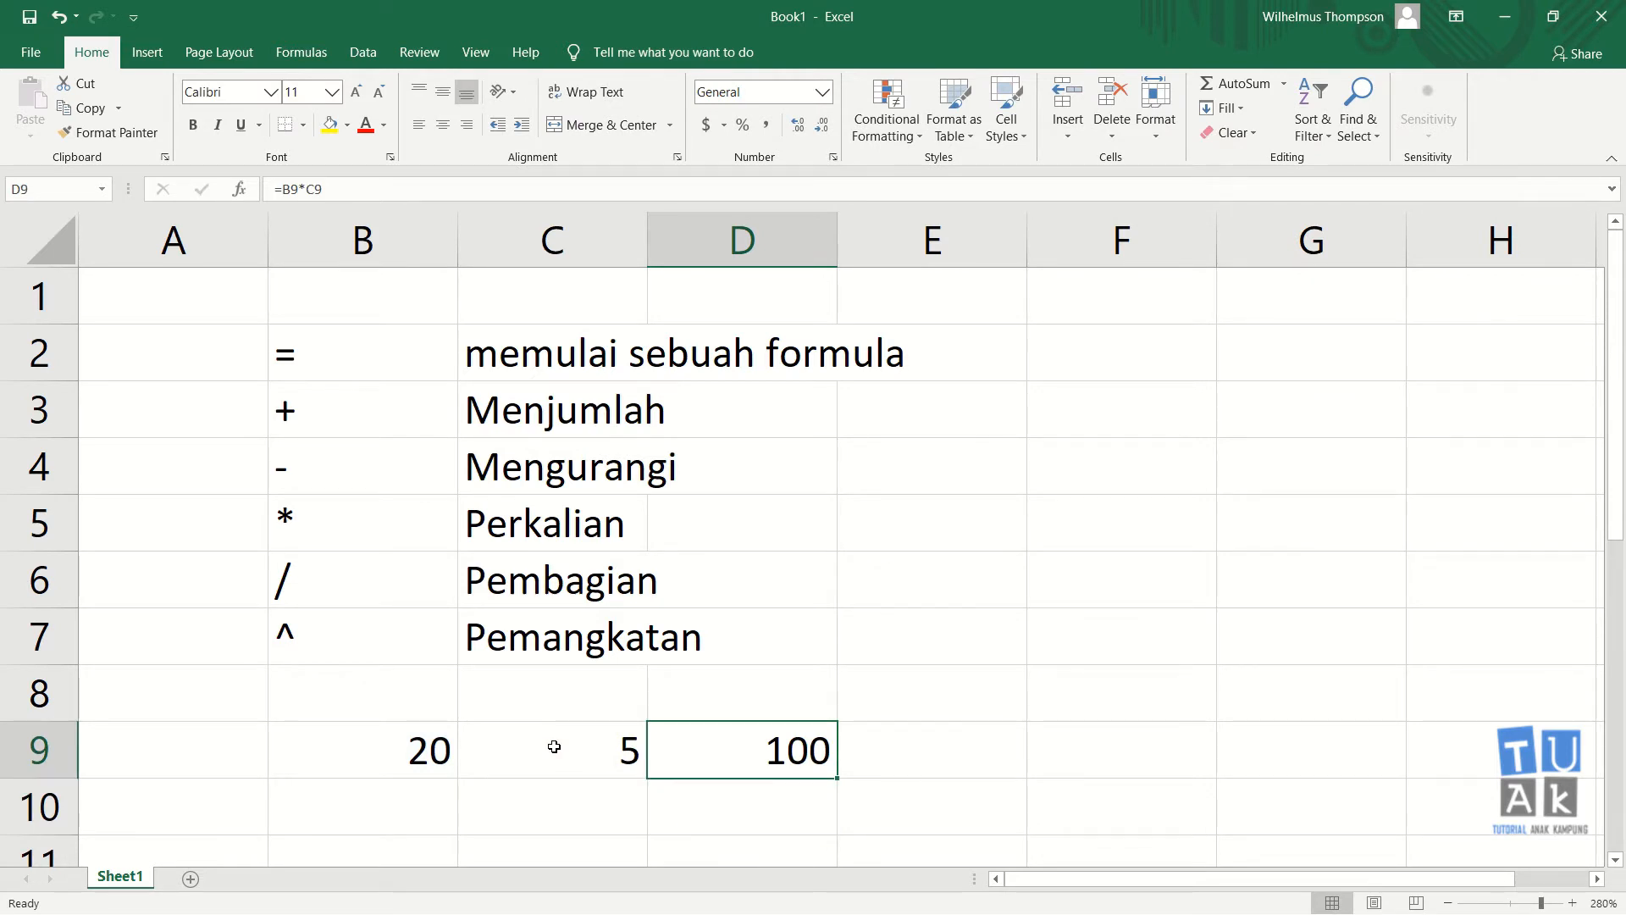
key("Delete")
type("=")
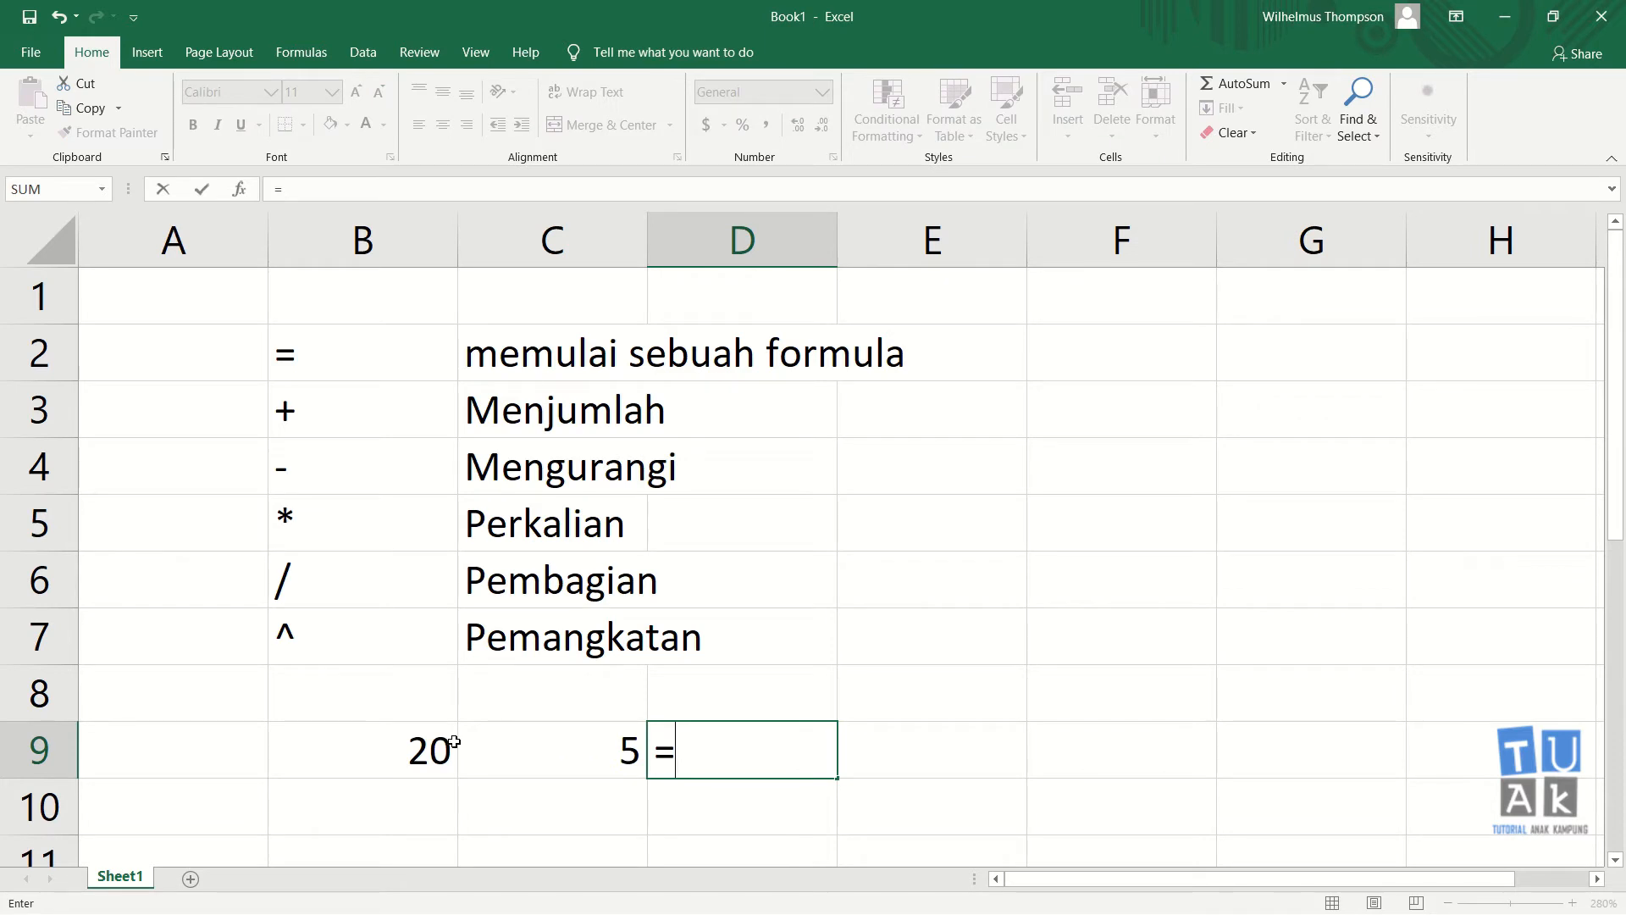
left_click(422, 753)
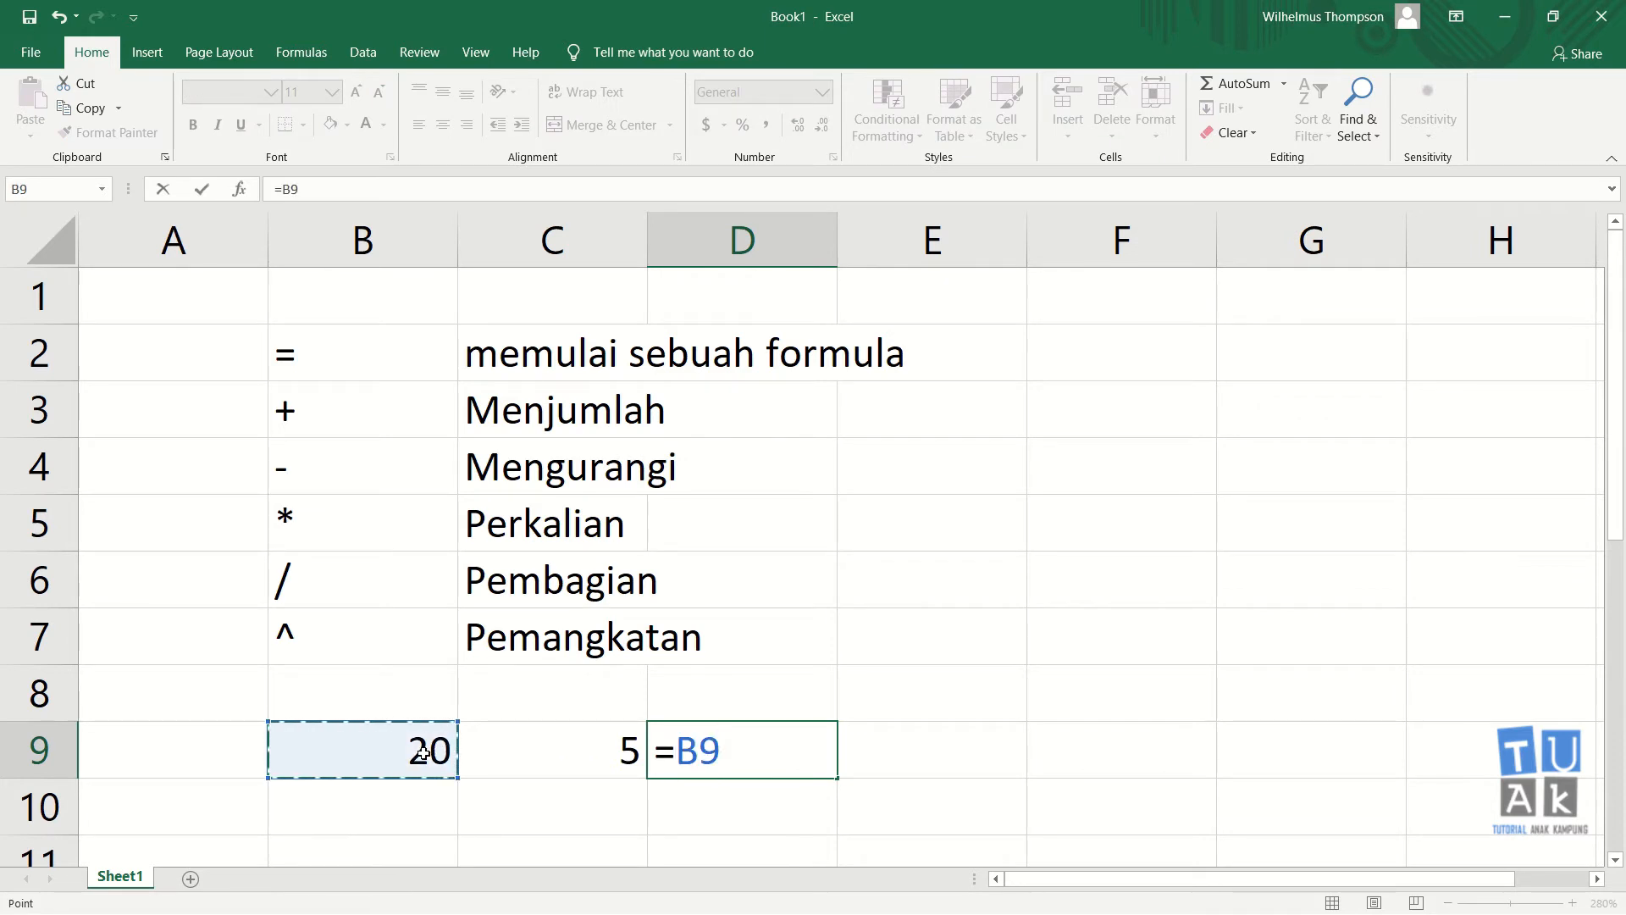
type("/")
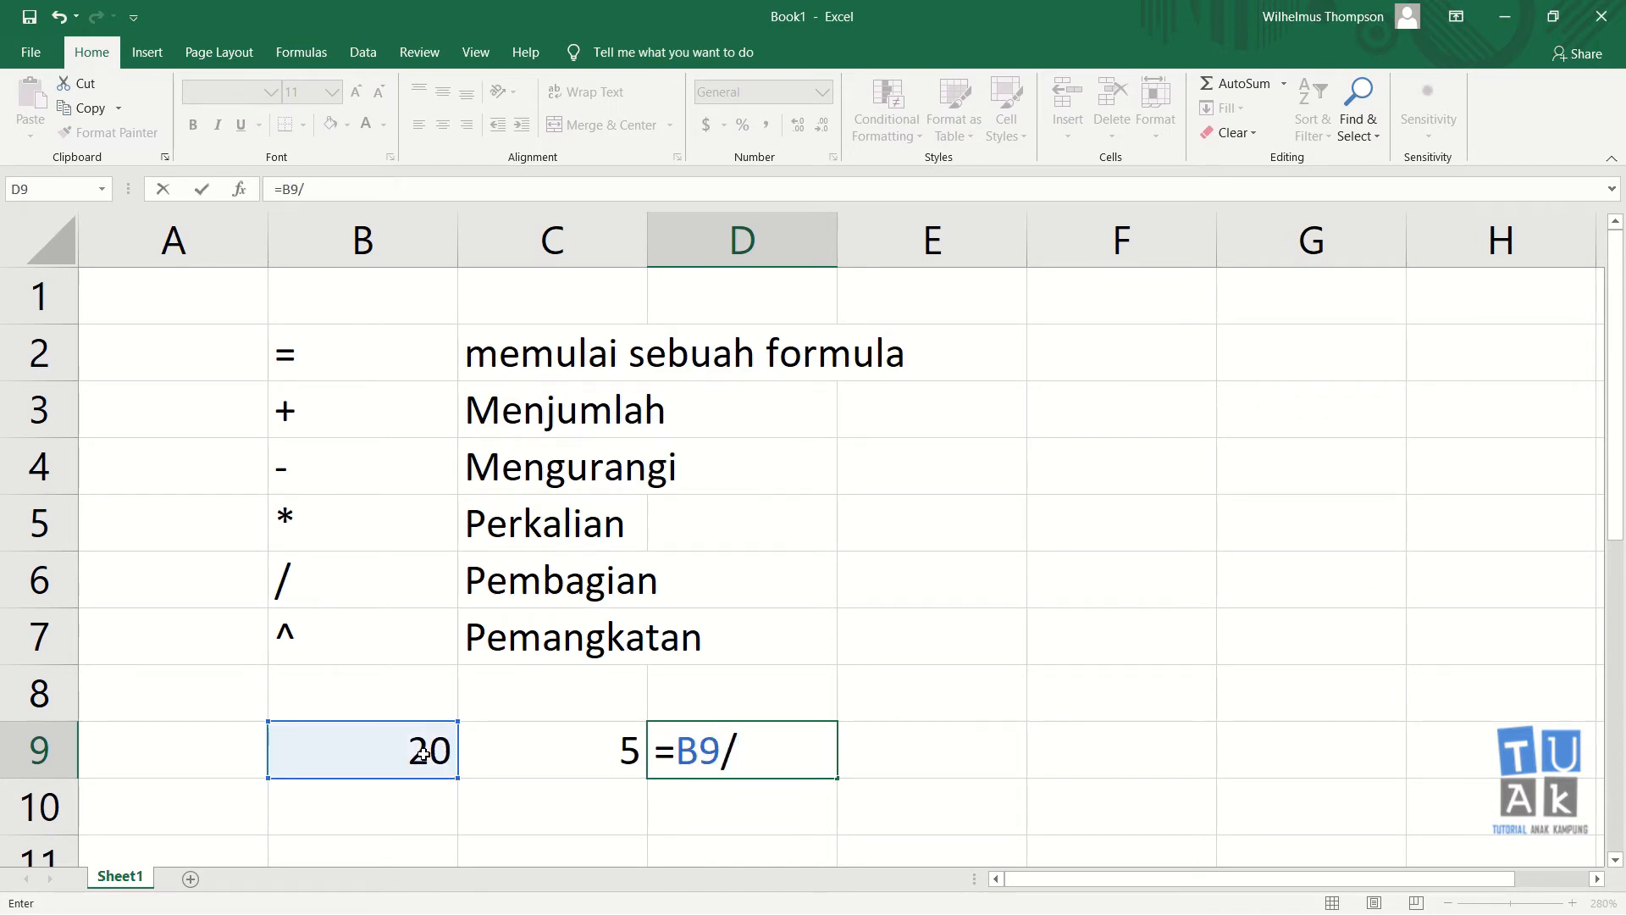
left_click(576, 754)
key("Return")
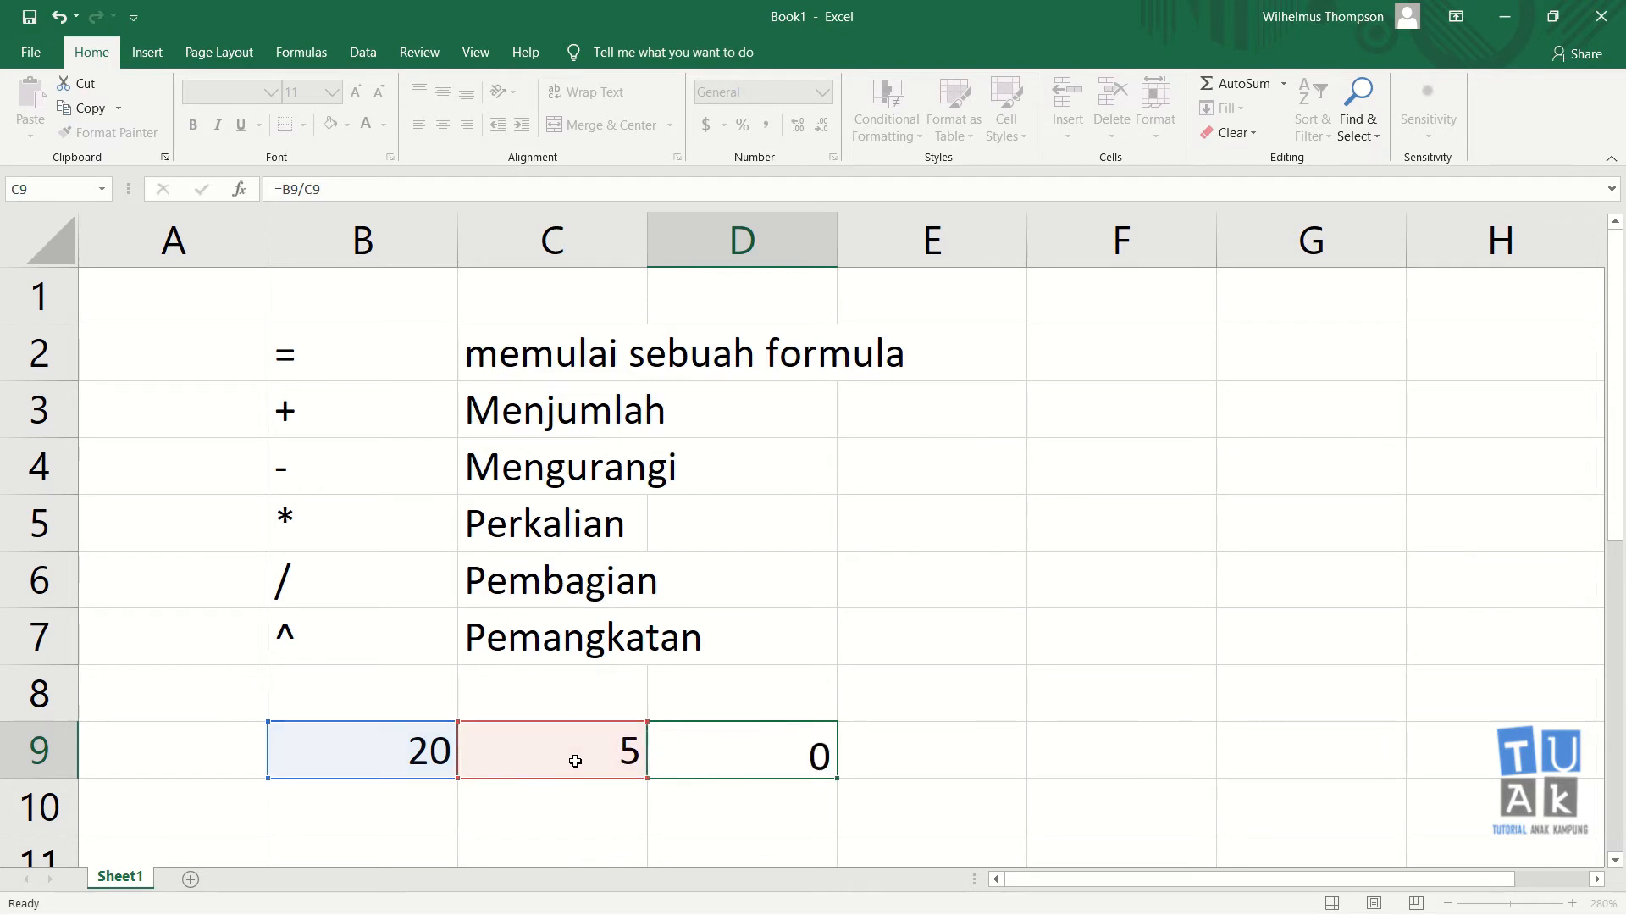
Clear D9 and enter the exponent formula =B9^C9 using cell references
left_click(809, 753)
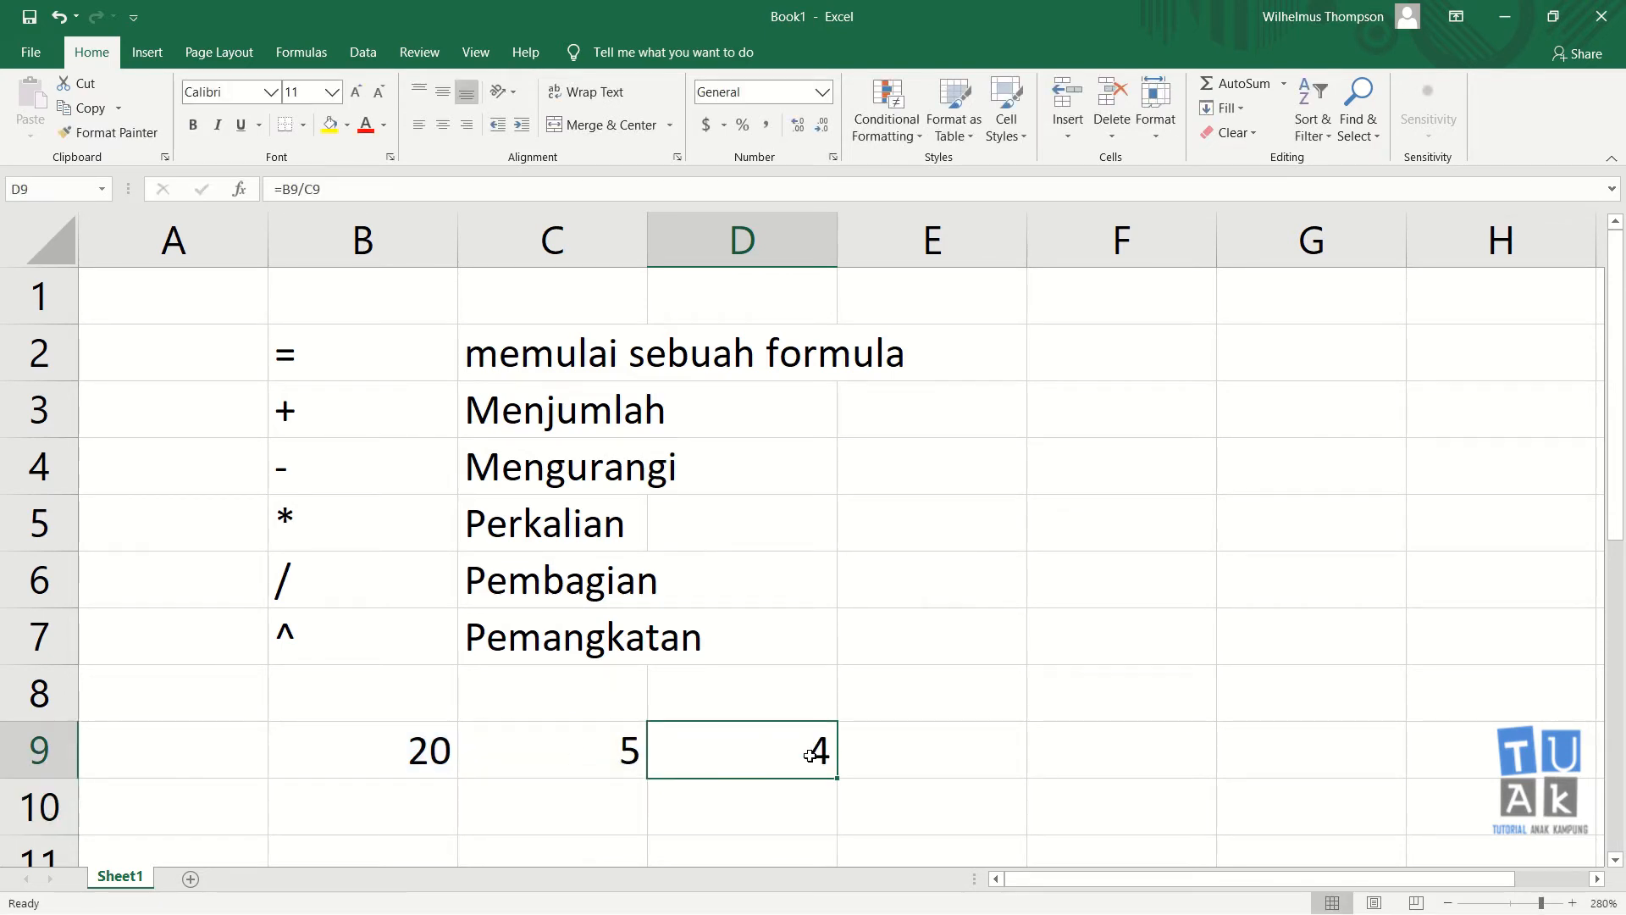
key("Delete")
type("=")
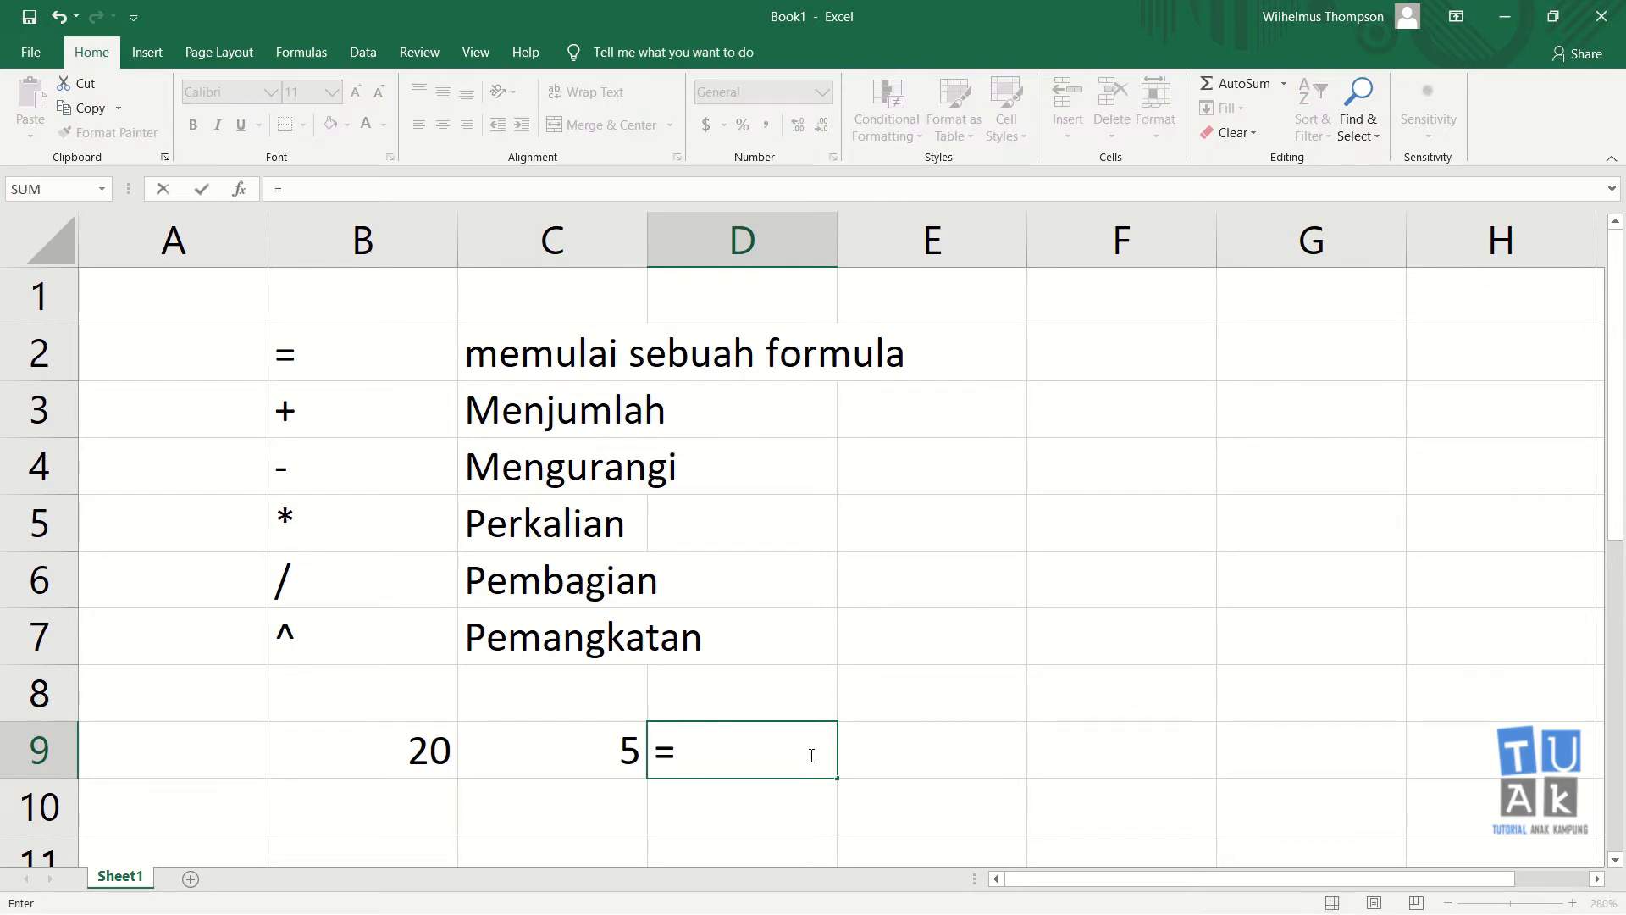
key("Left")
key("Left")
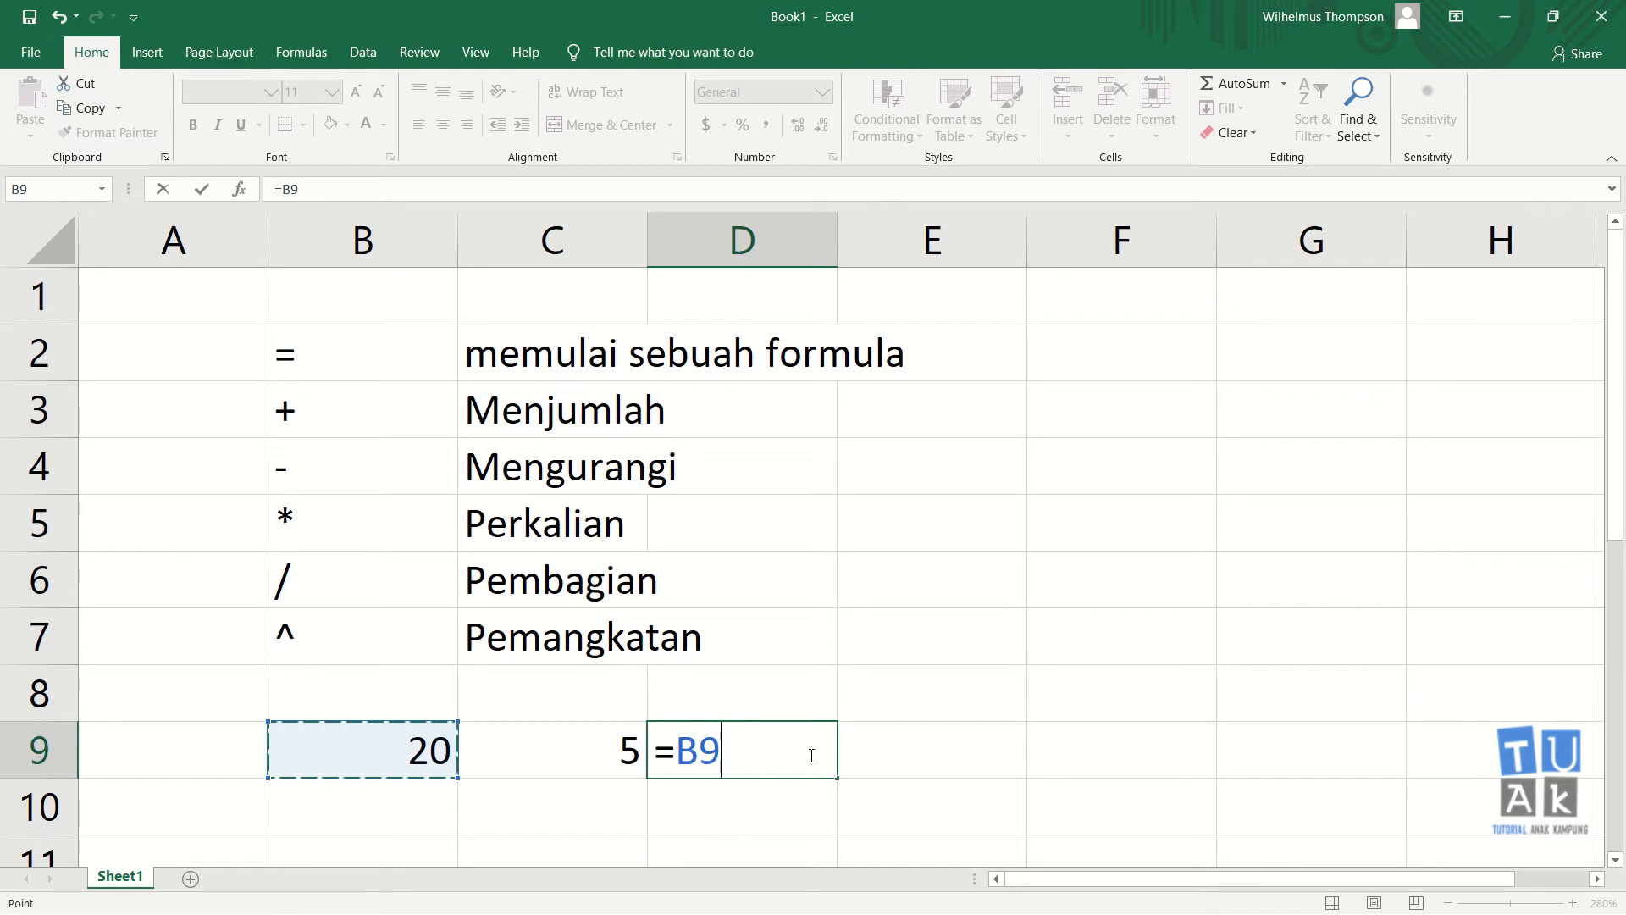
type("^")
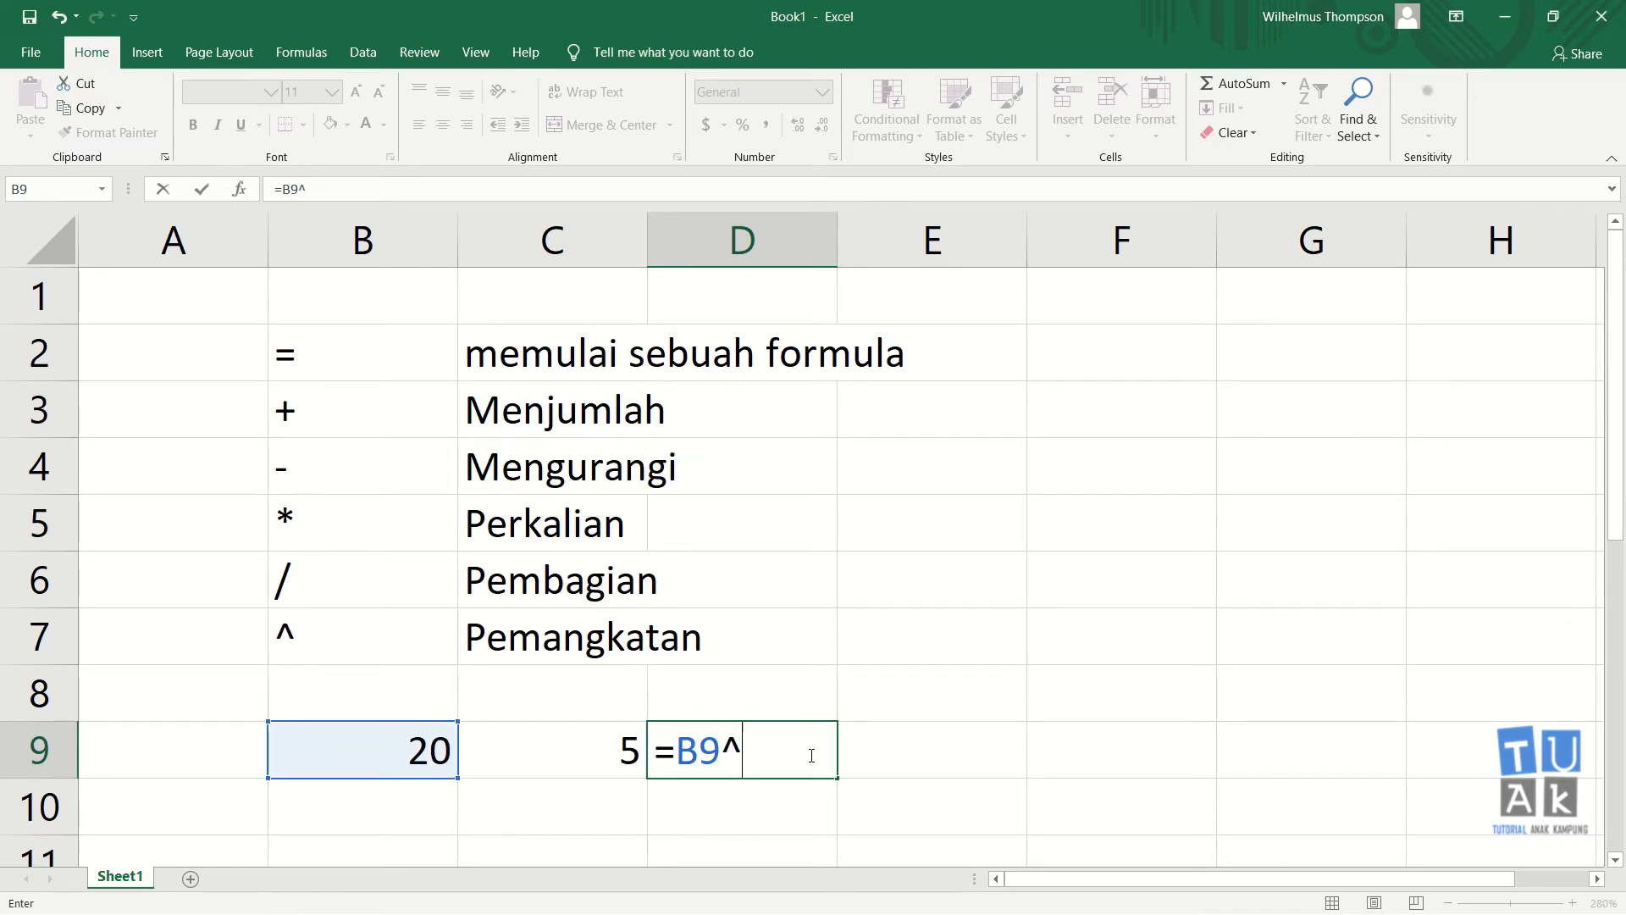
type("5")
key("BackSpace")
left_click(597, 756)
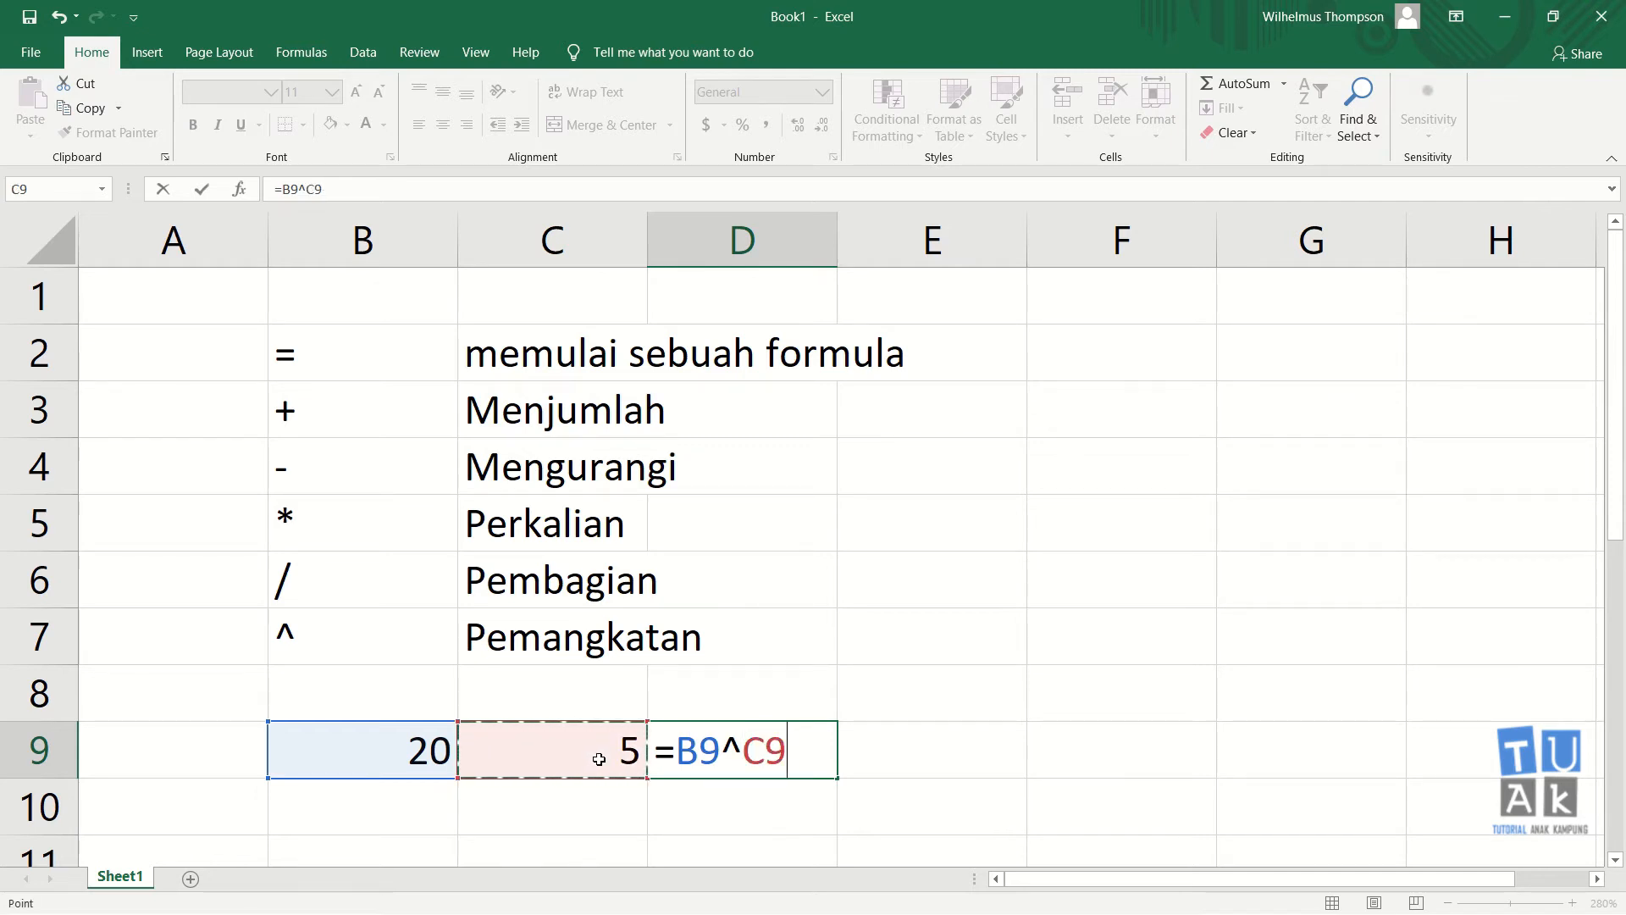
key("Return")
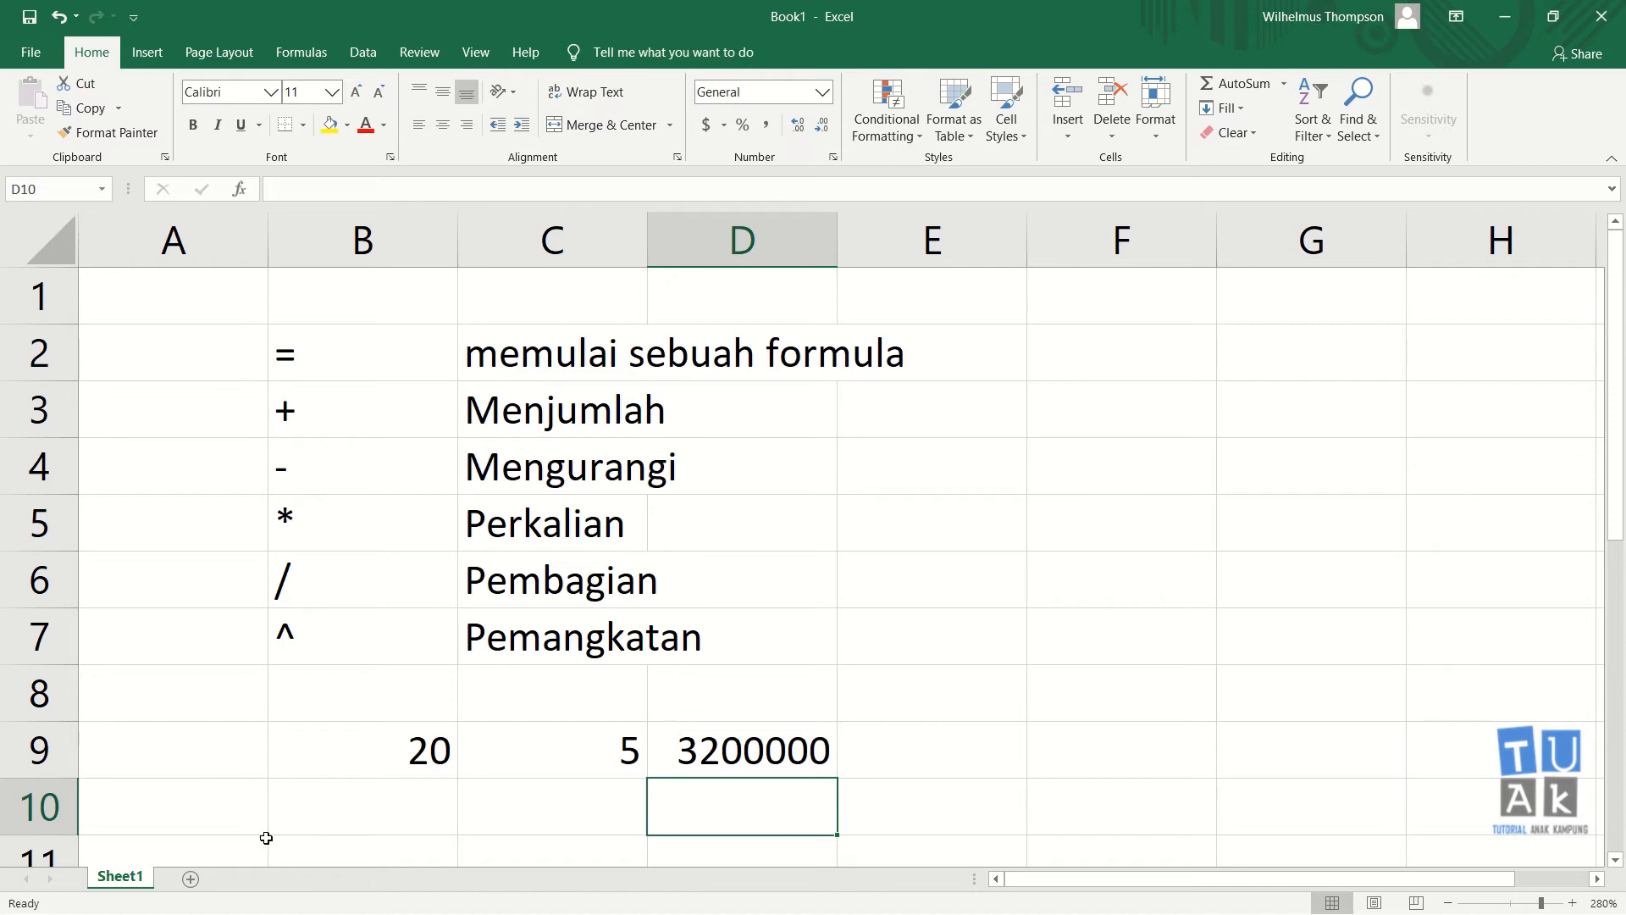
Add a new worksheet and enter the title TABEL PEMBELIAN ATK in B2
left_click(190, 879)
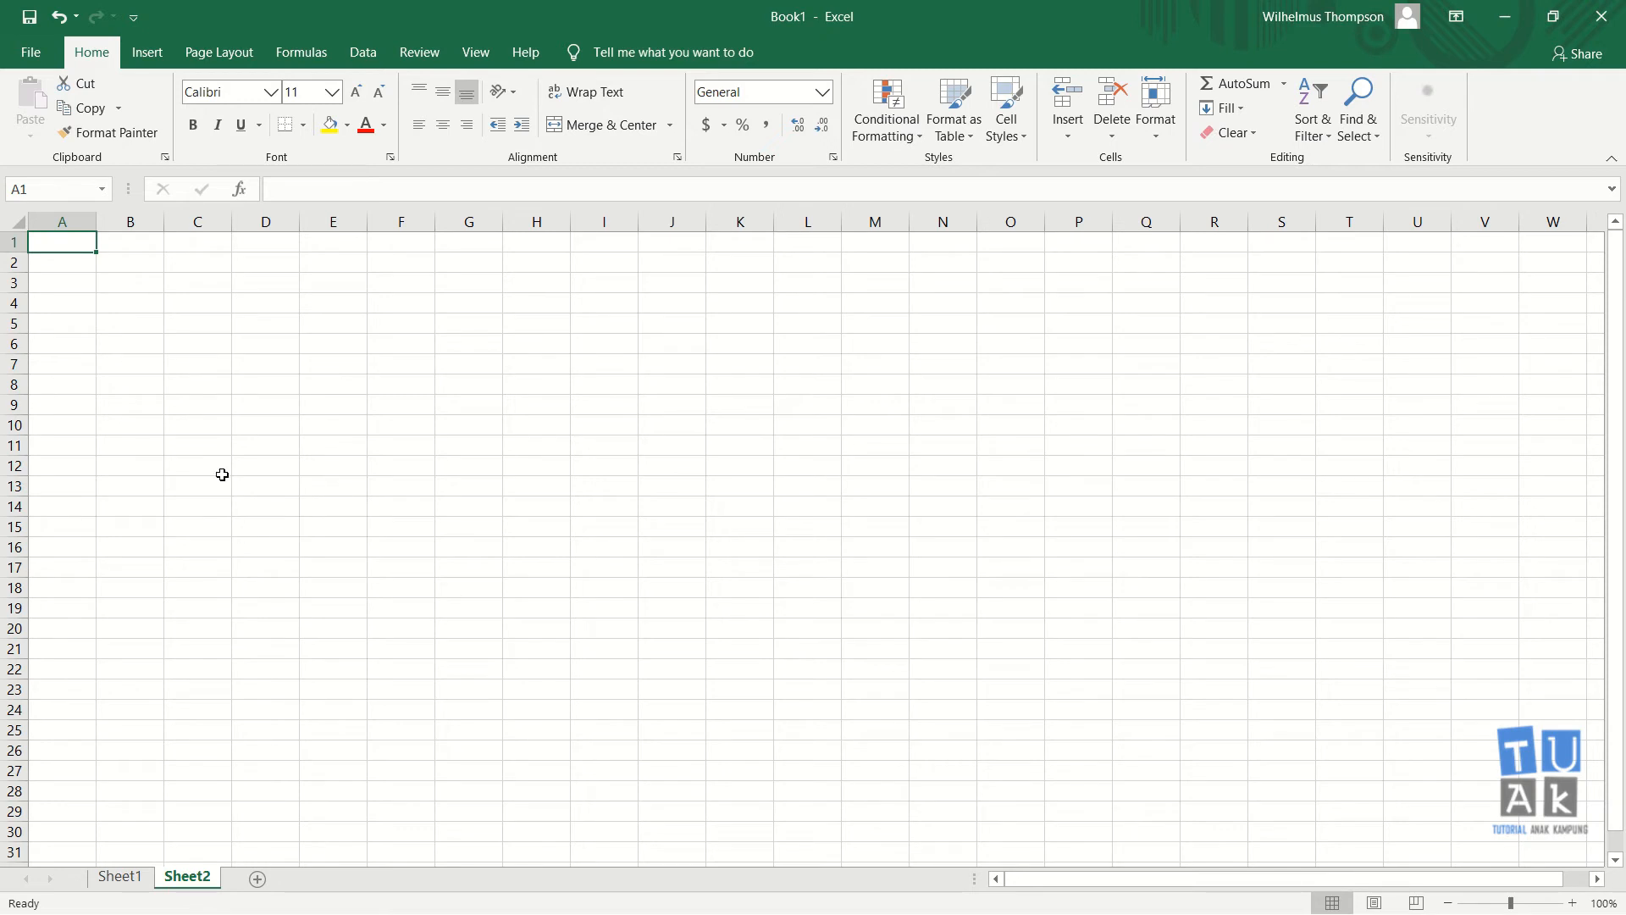
left_click(147, 269)
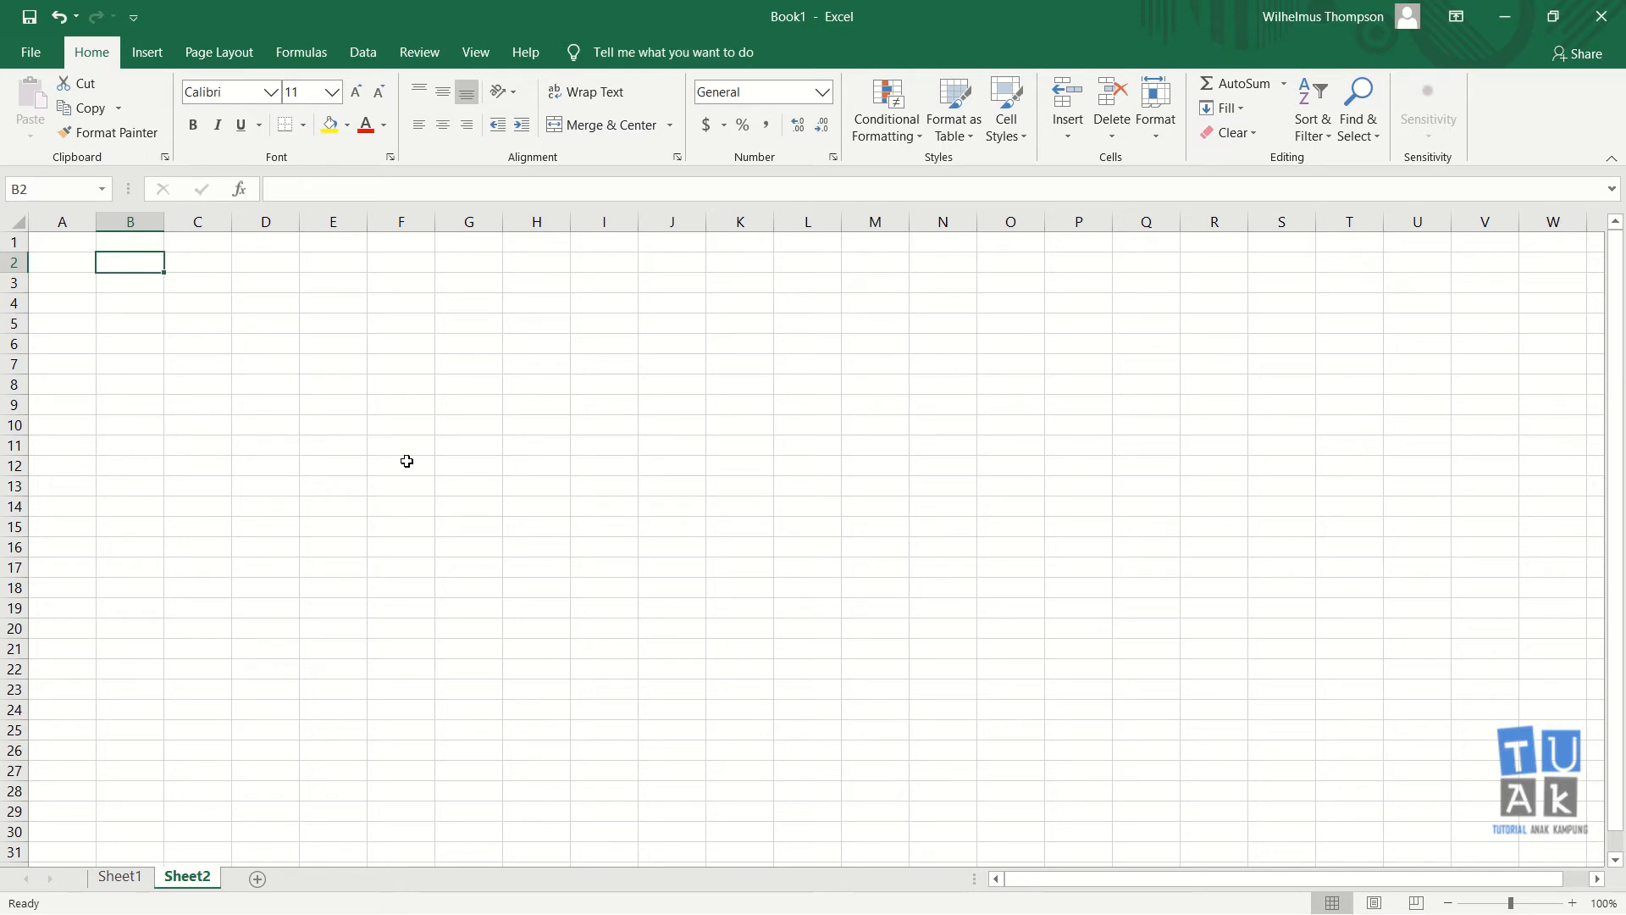
type("TABEL ")
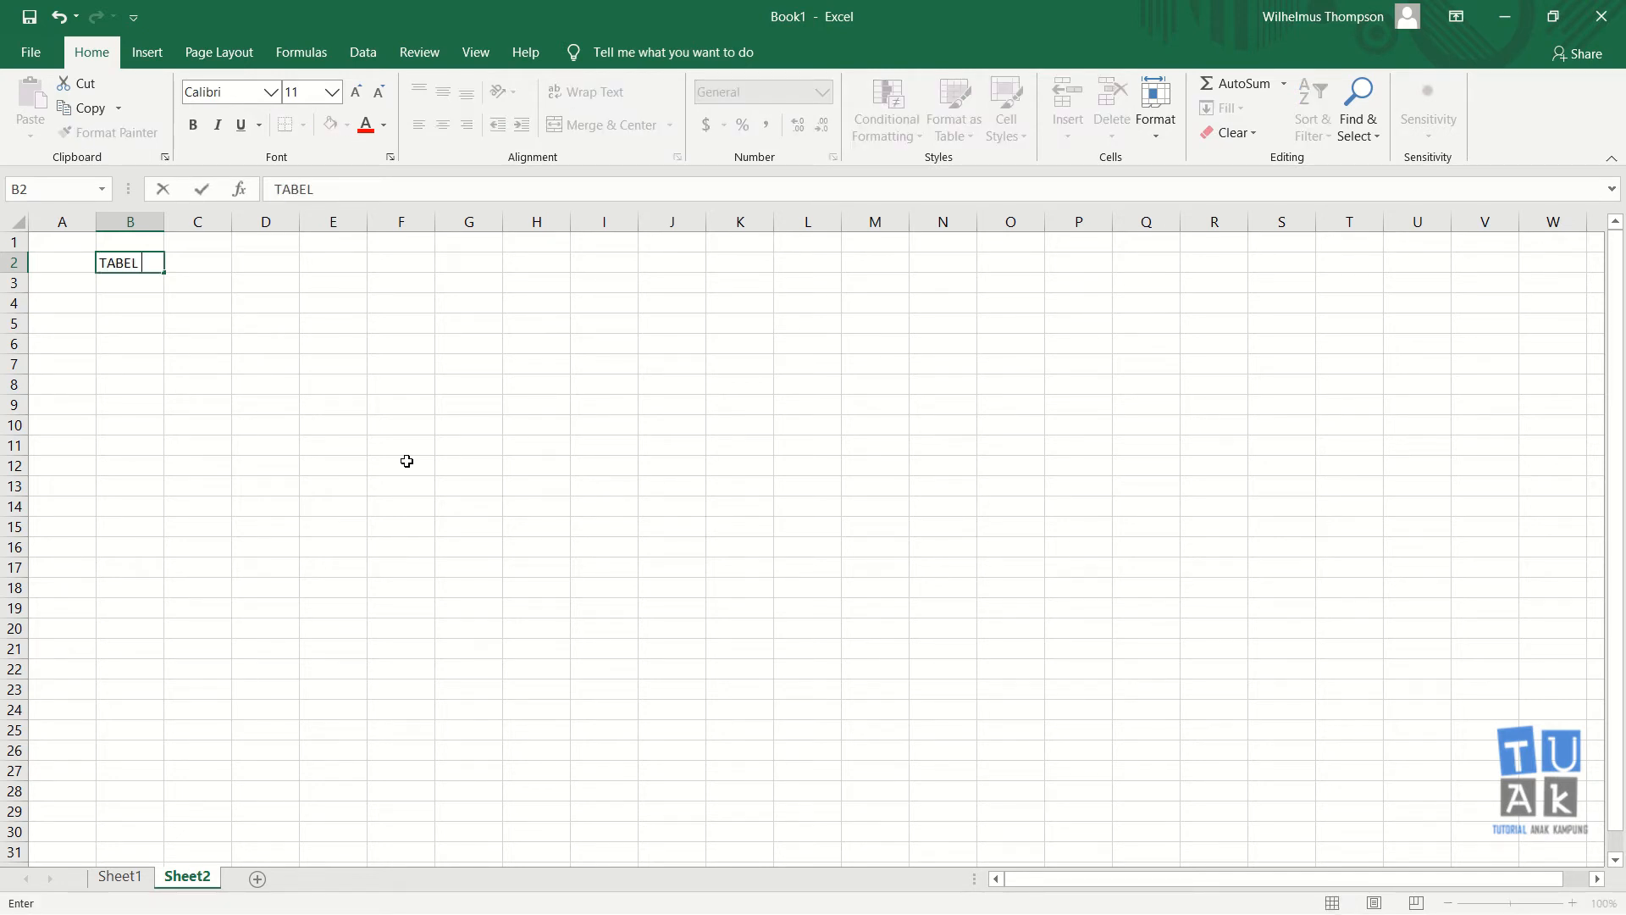
type("PEMBELIAN")
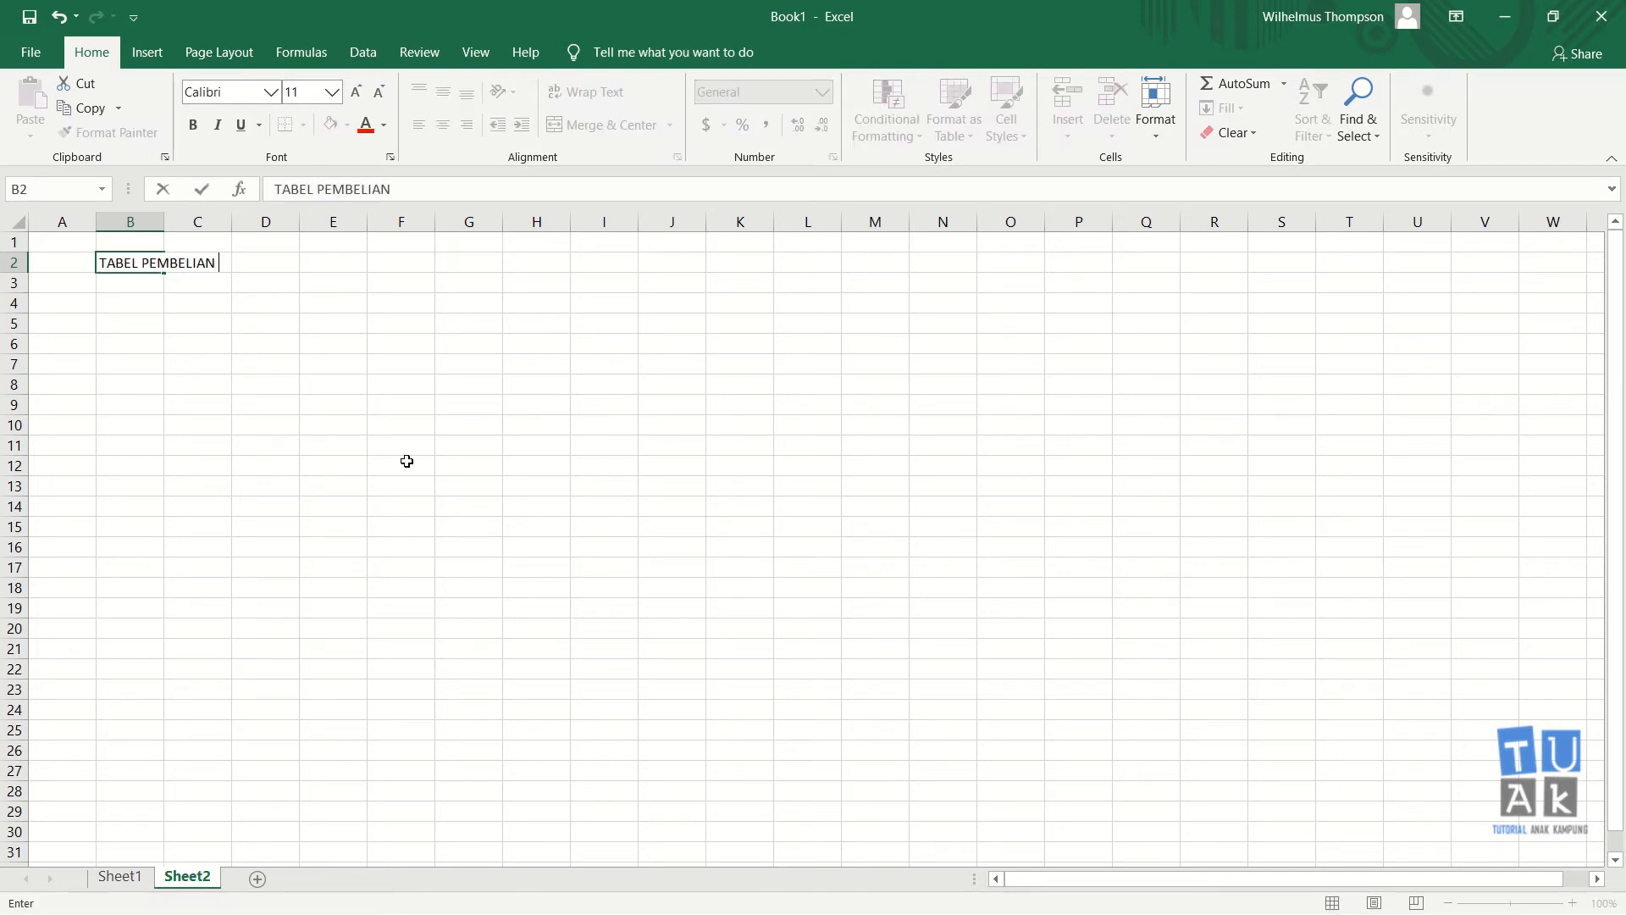
type(" ATK")
key("Return")
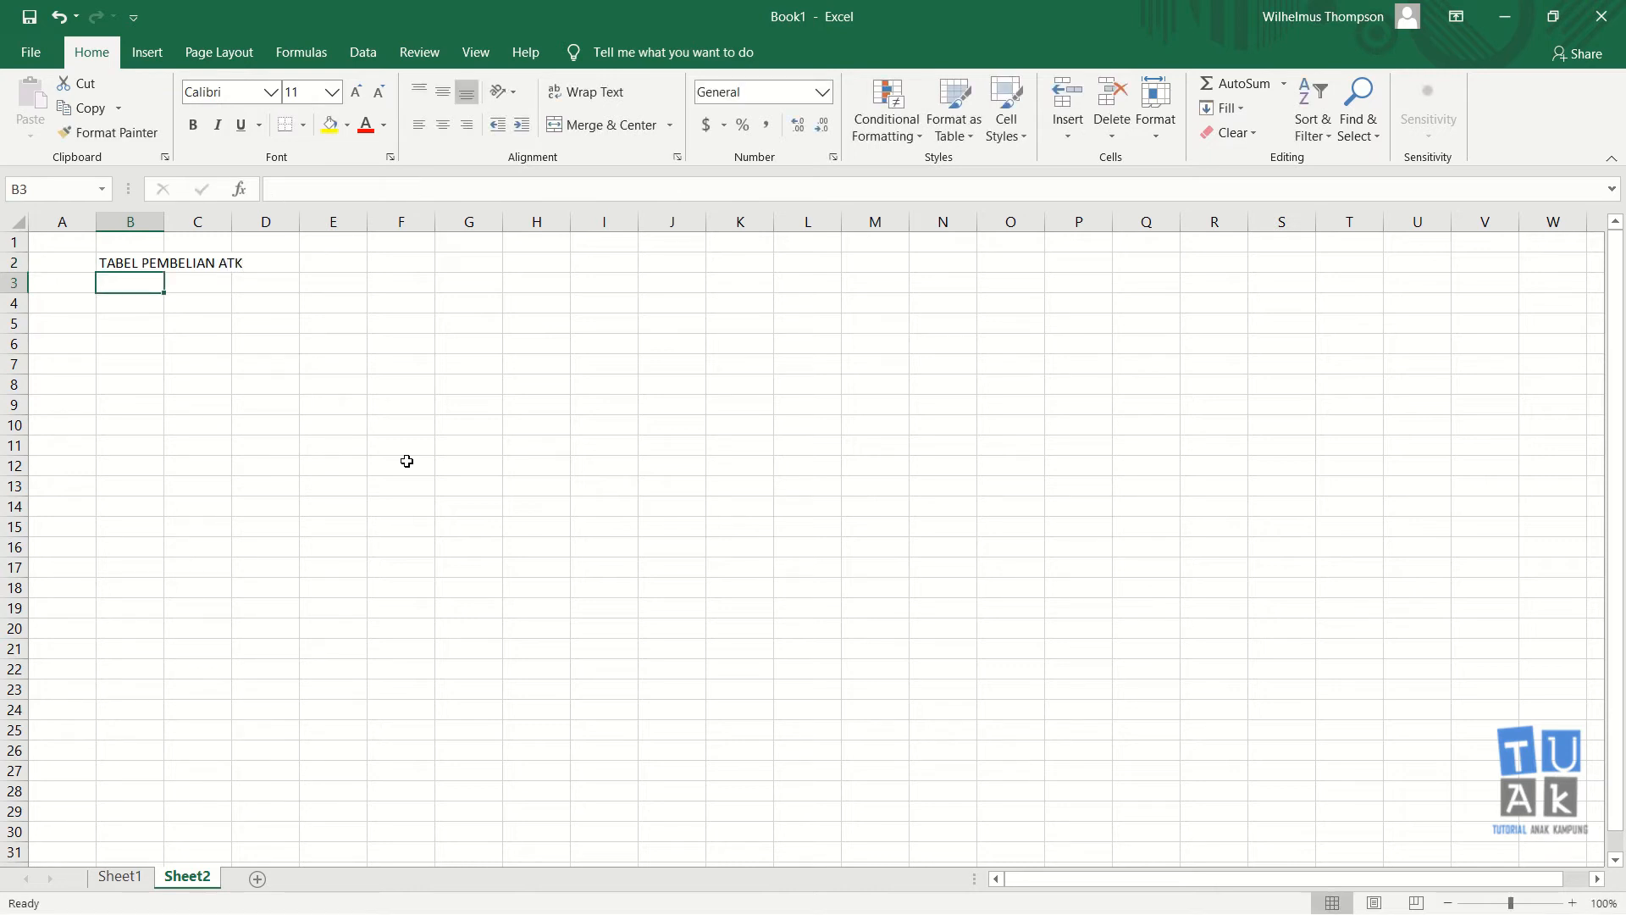
Enter the column heading NO. in B4 and the first row number 1 in B5
key("Return")
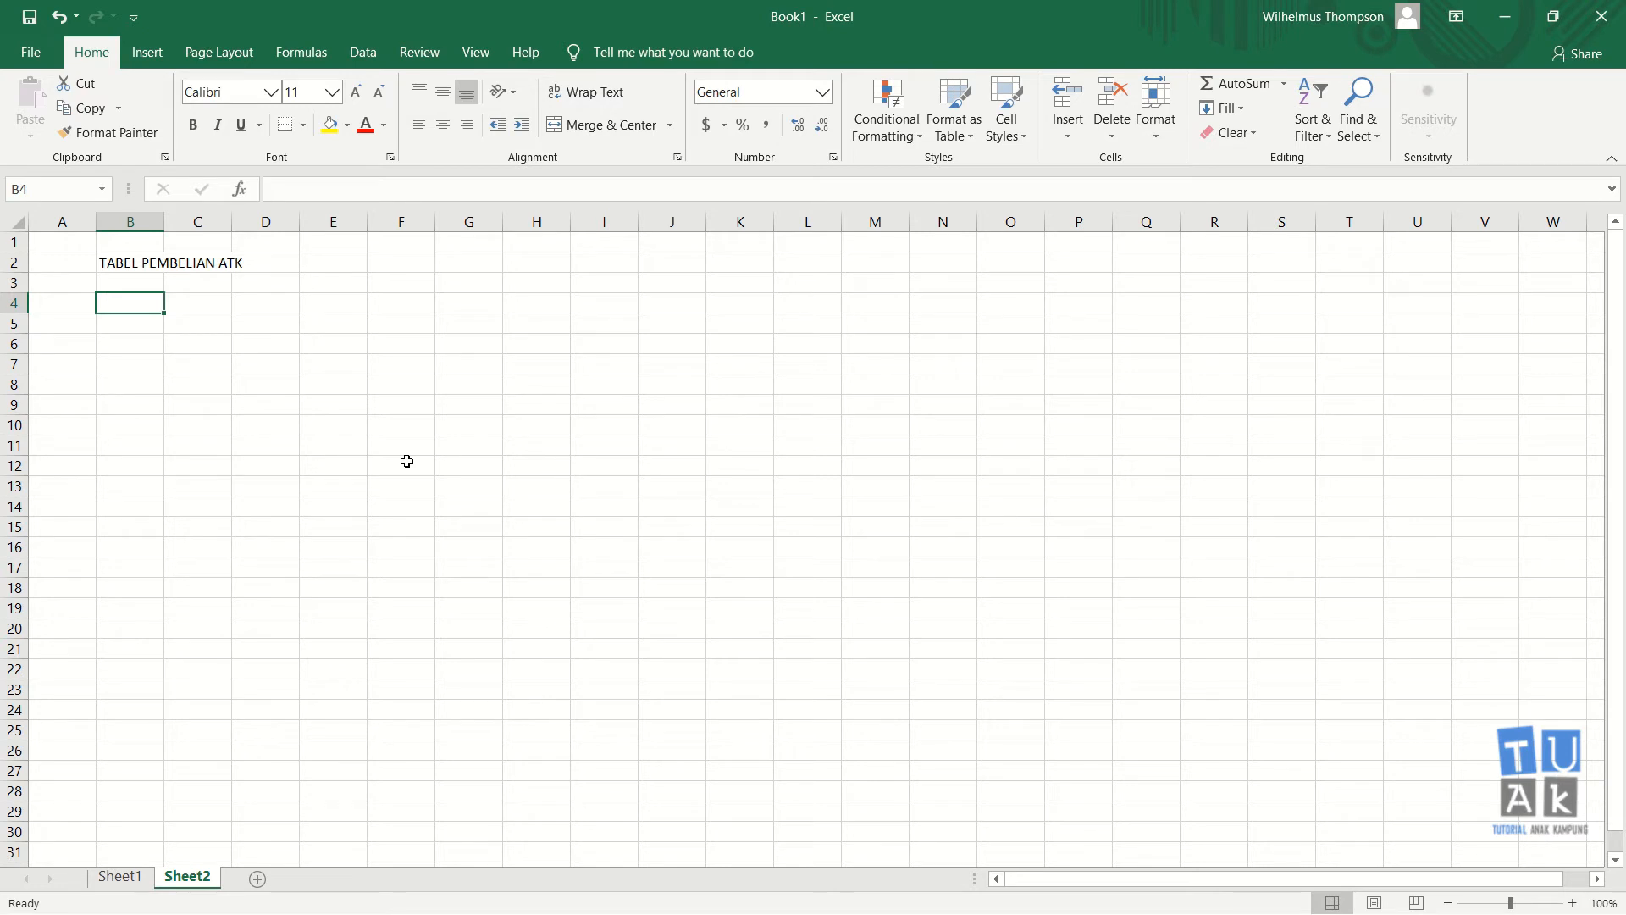
type("MO.")
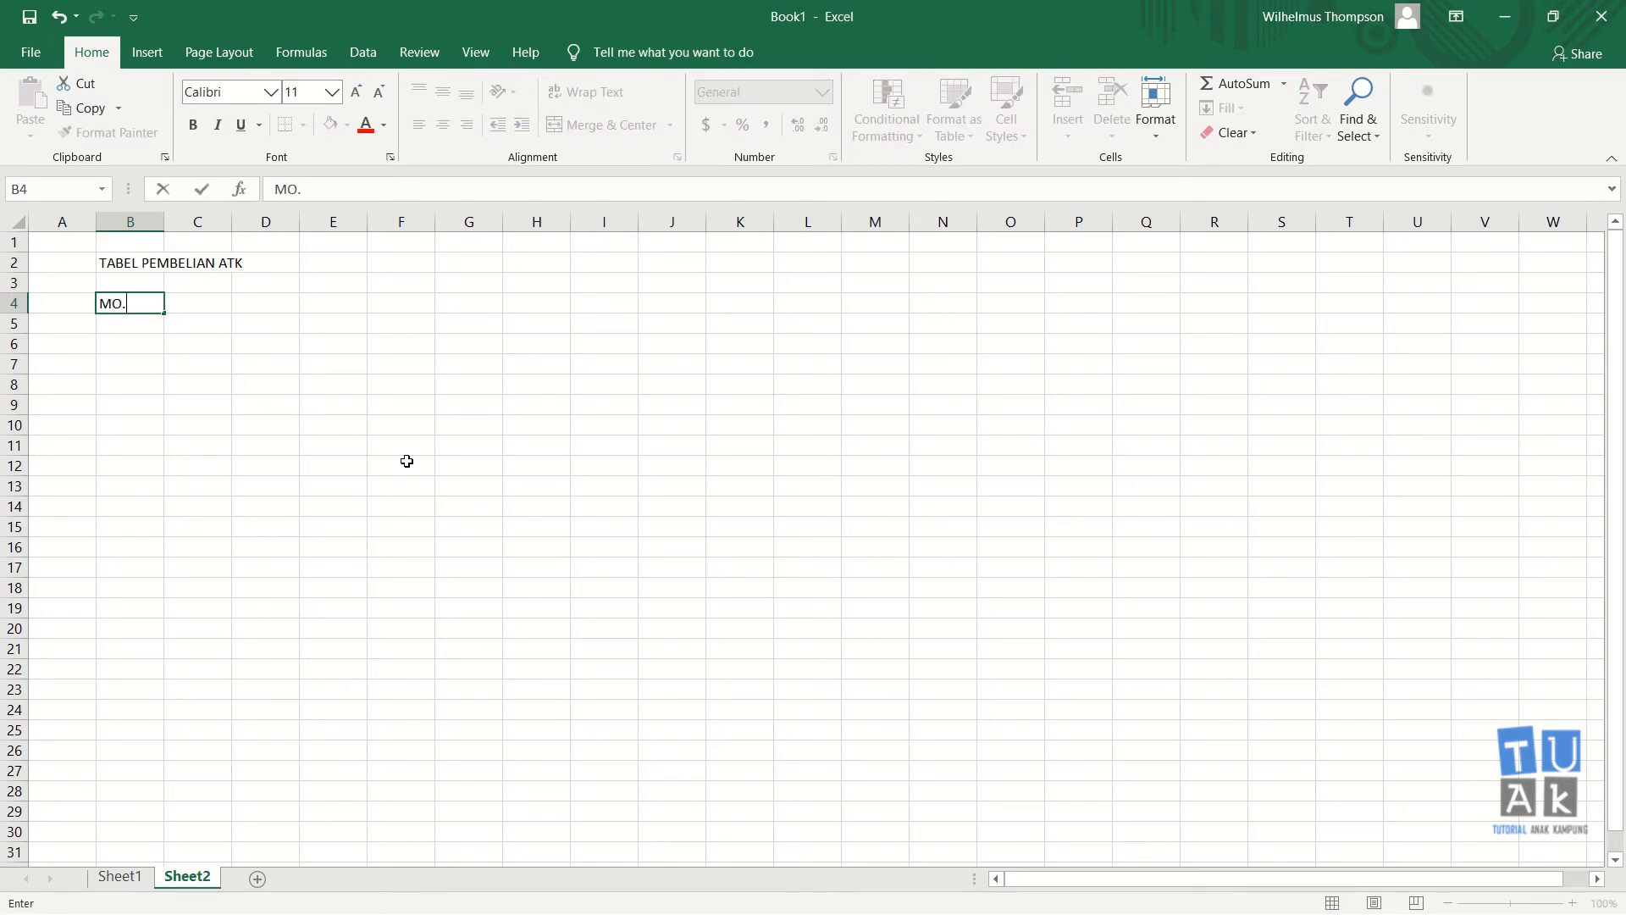
key("Return")
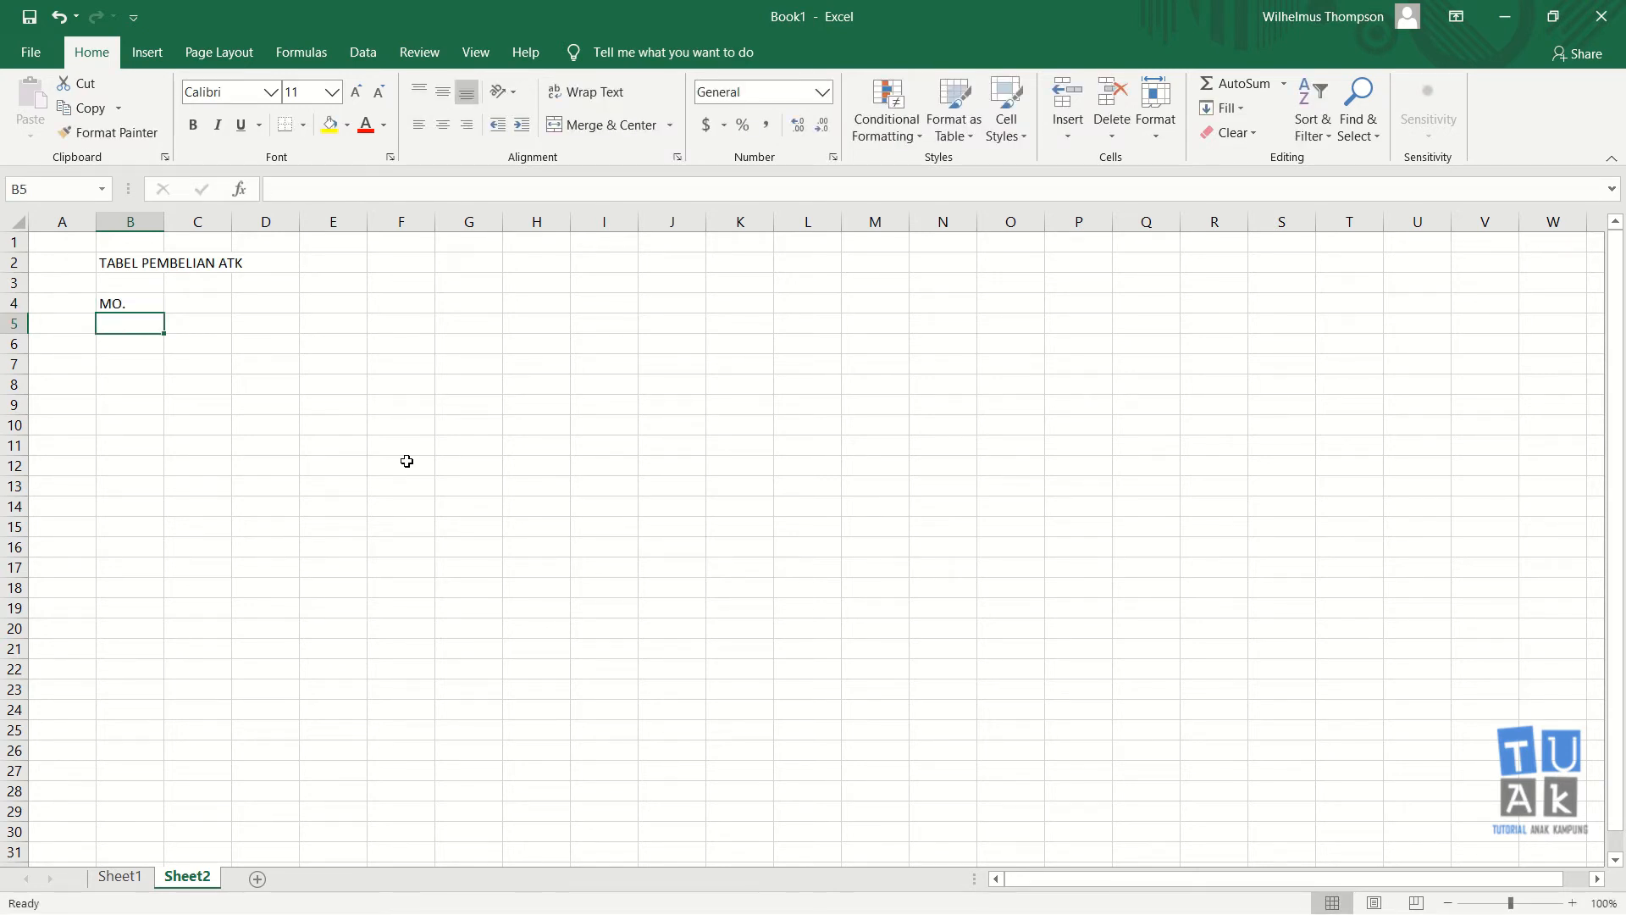
key("Up")
type("NO.")
key("Return")
type("1")
key("Return")
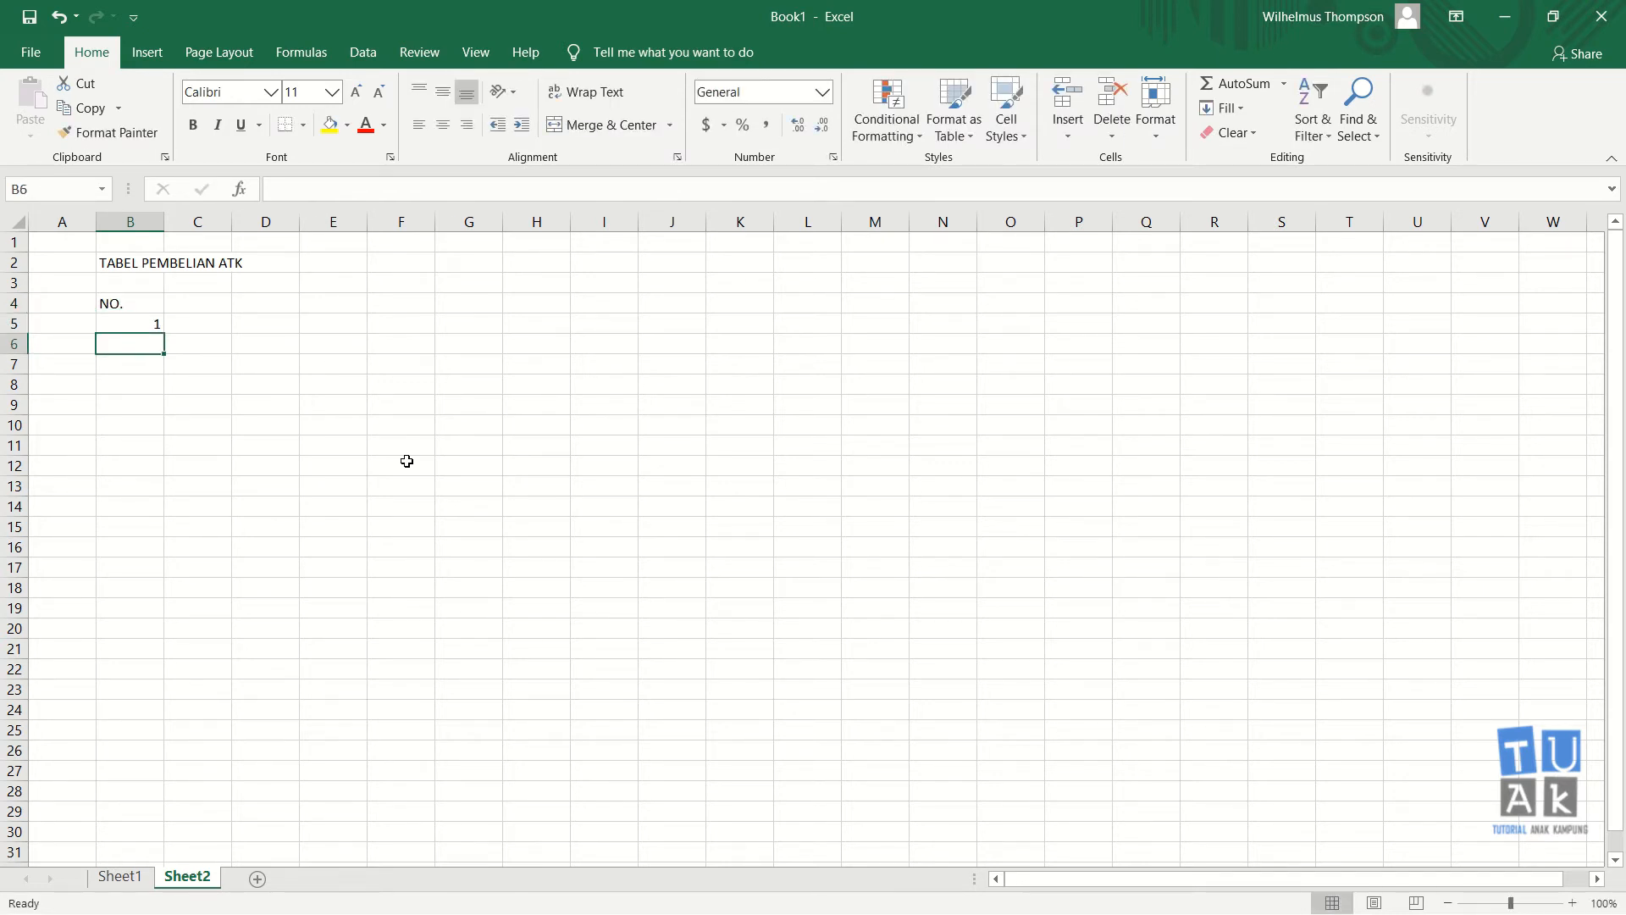
Enter the column heading JENIS ATK in C4 and the first item KERTAS HVS in C5
key("Up")
key("Up")
key("Right")
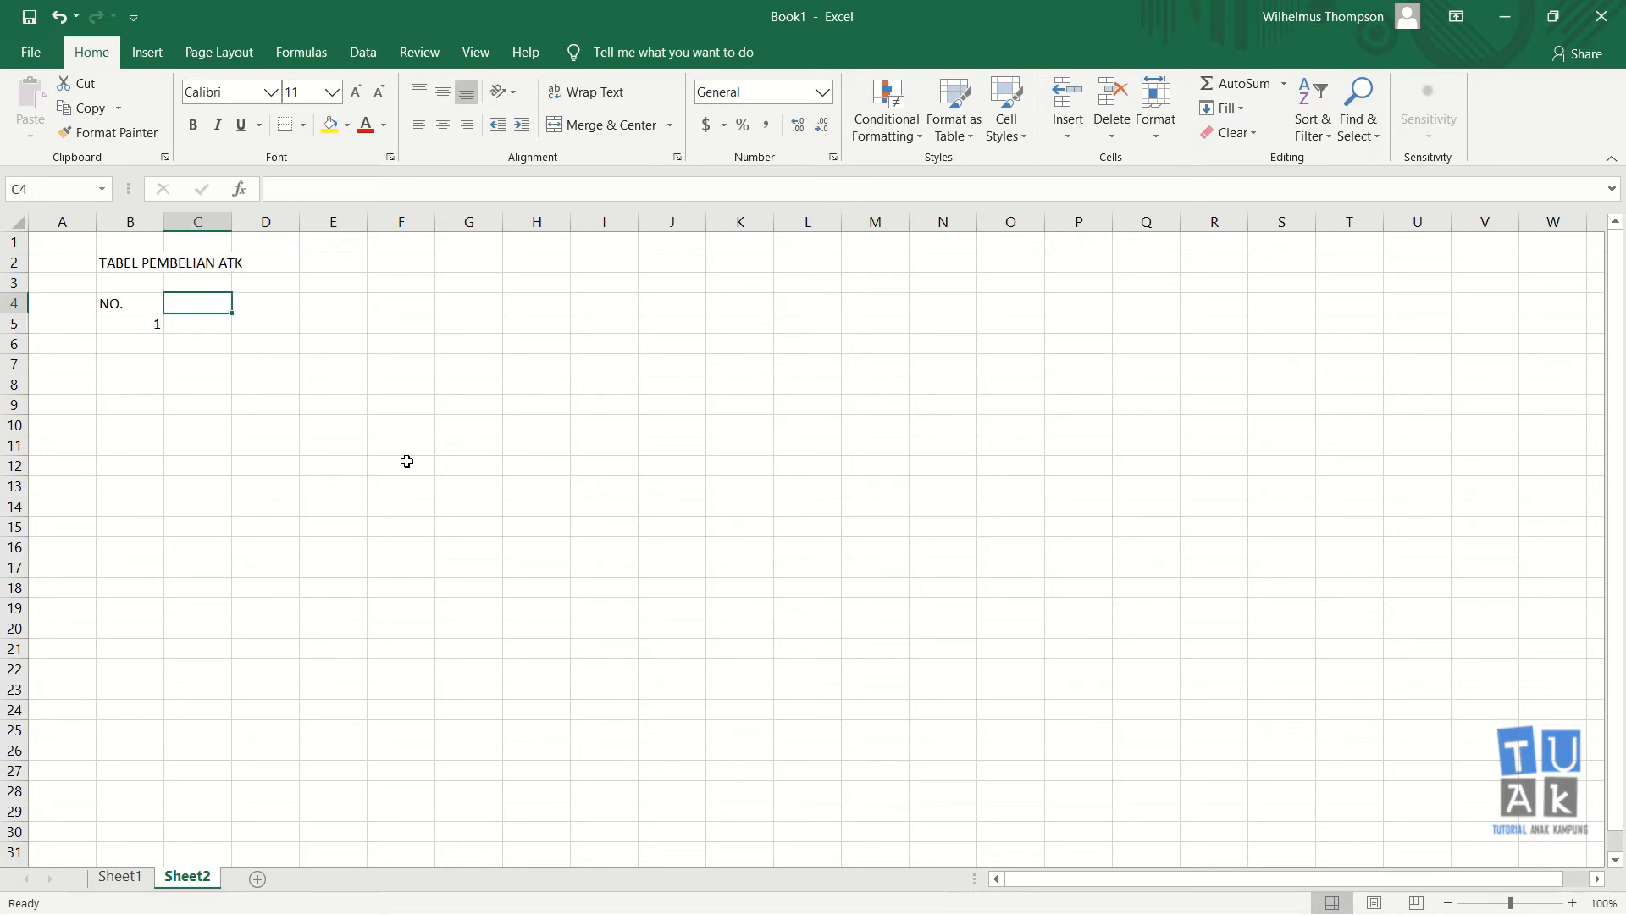
type("JENIS")
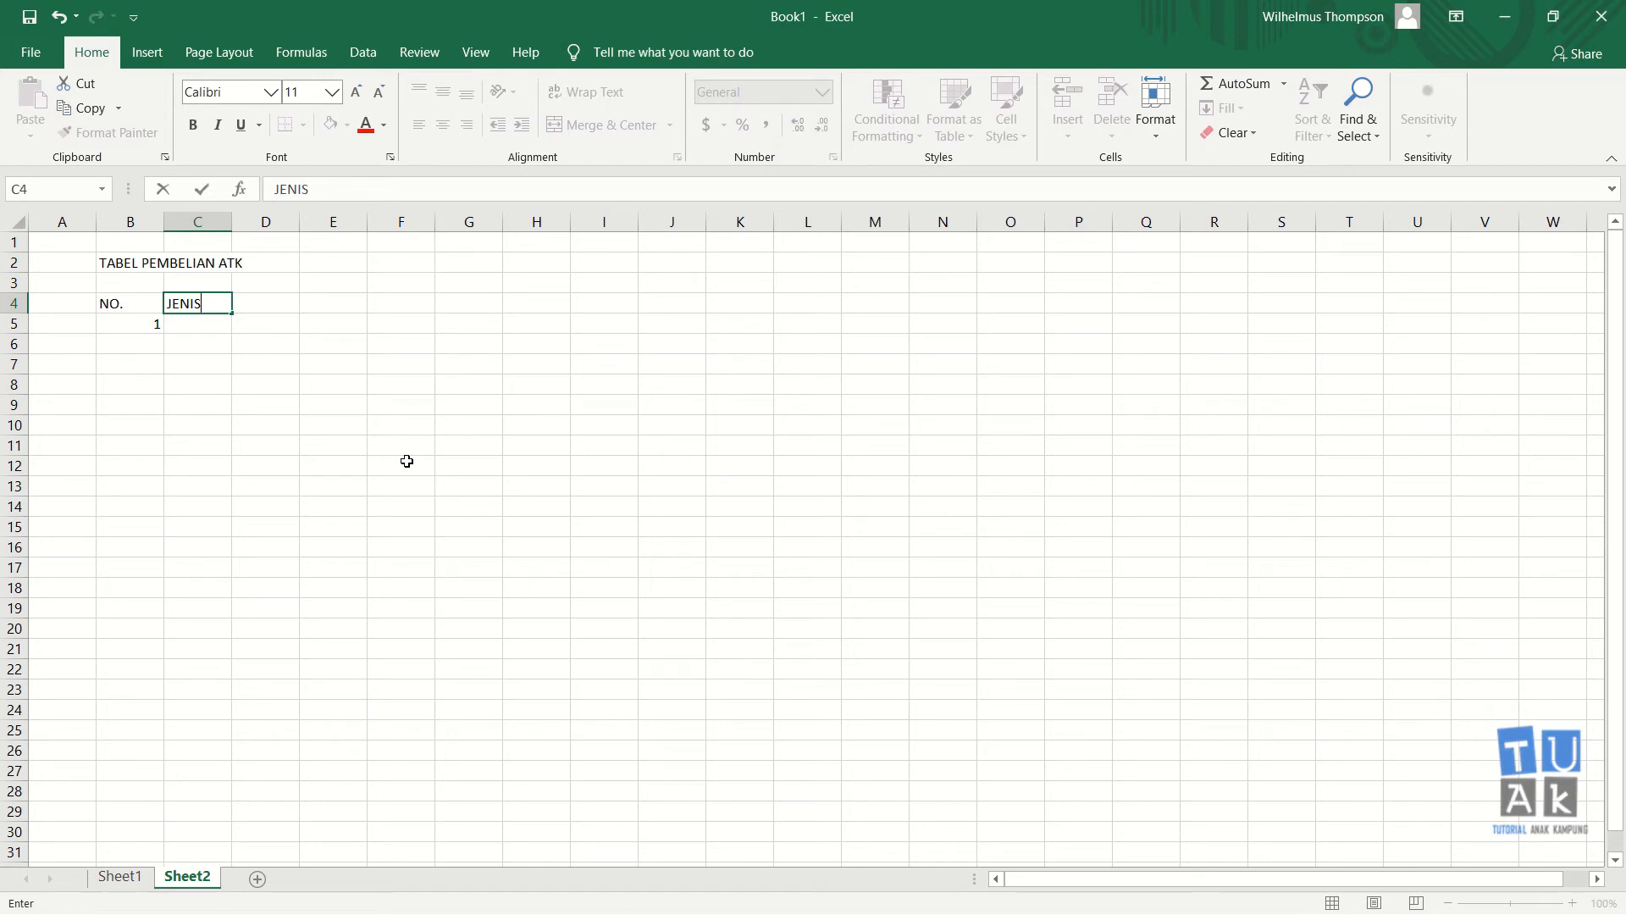
type(" ATK")
key("Return")
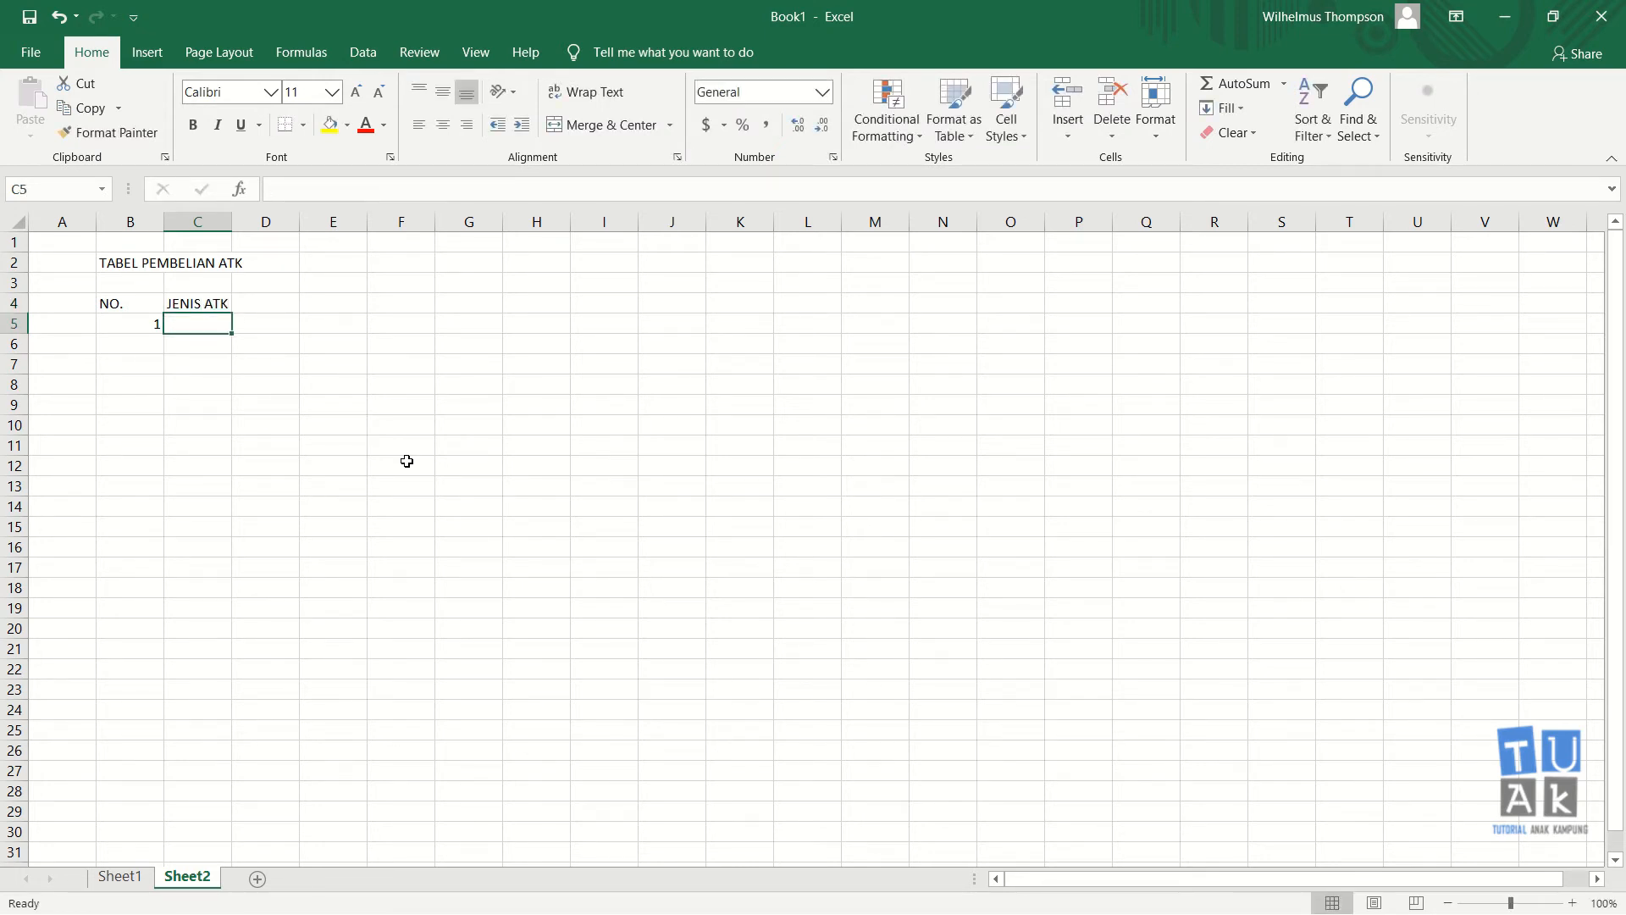
type("KERTAS ")
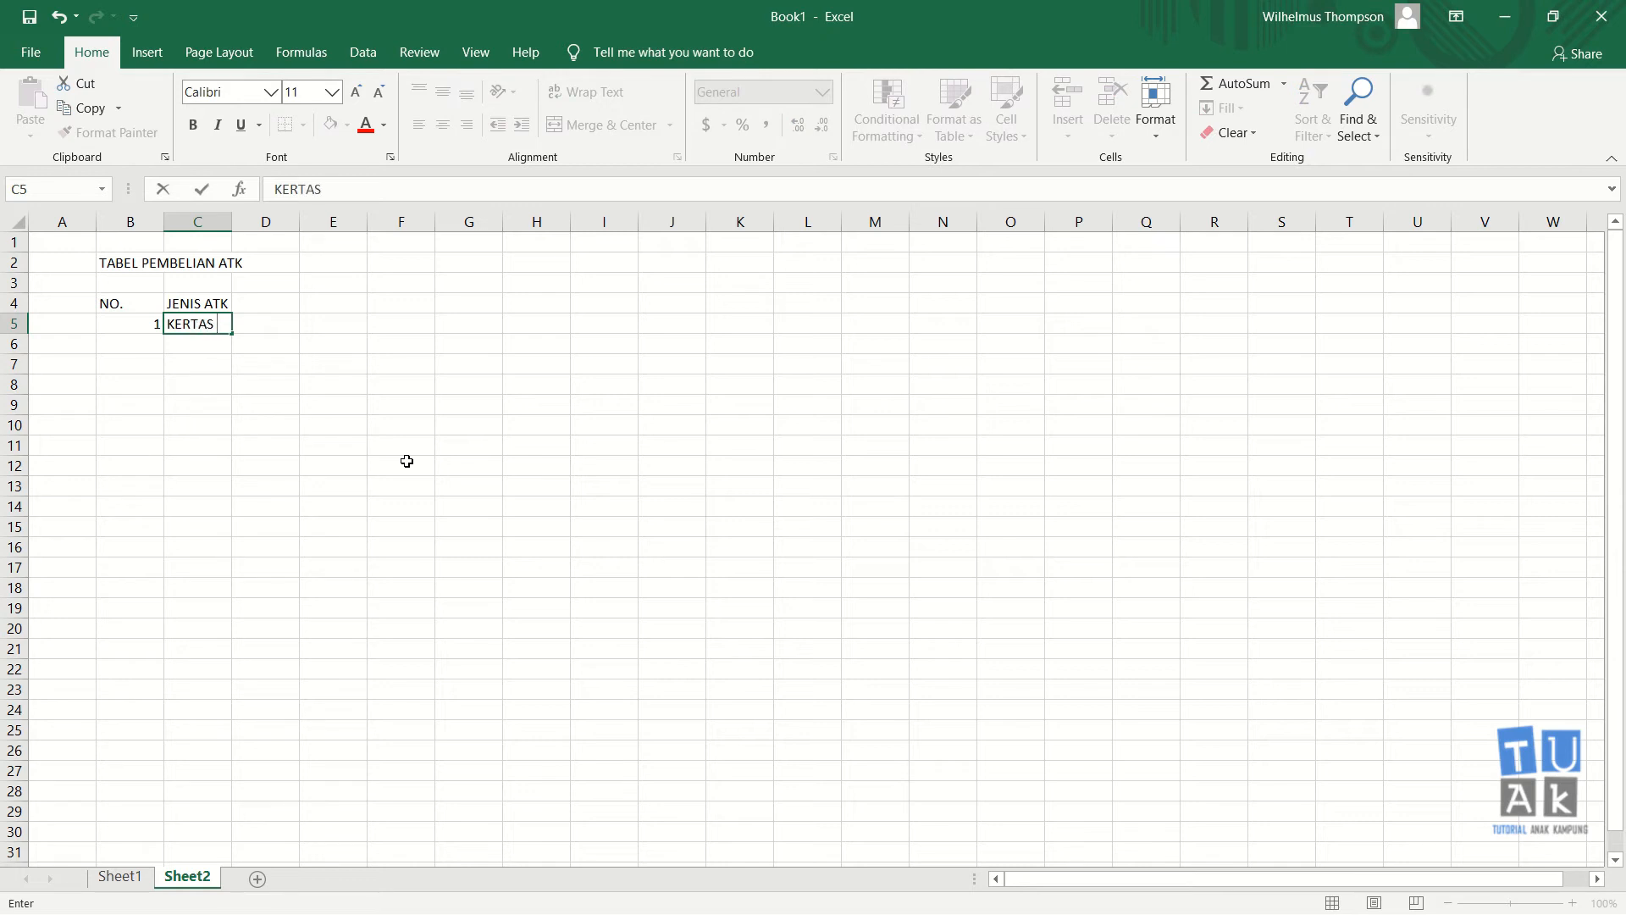
type("HVS")
key("Return")
key("Up")
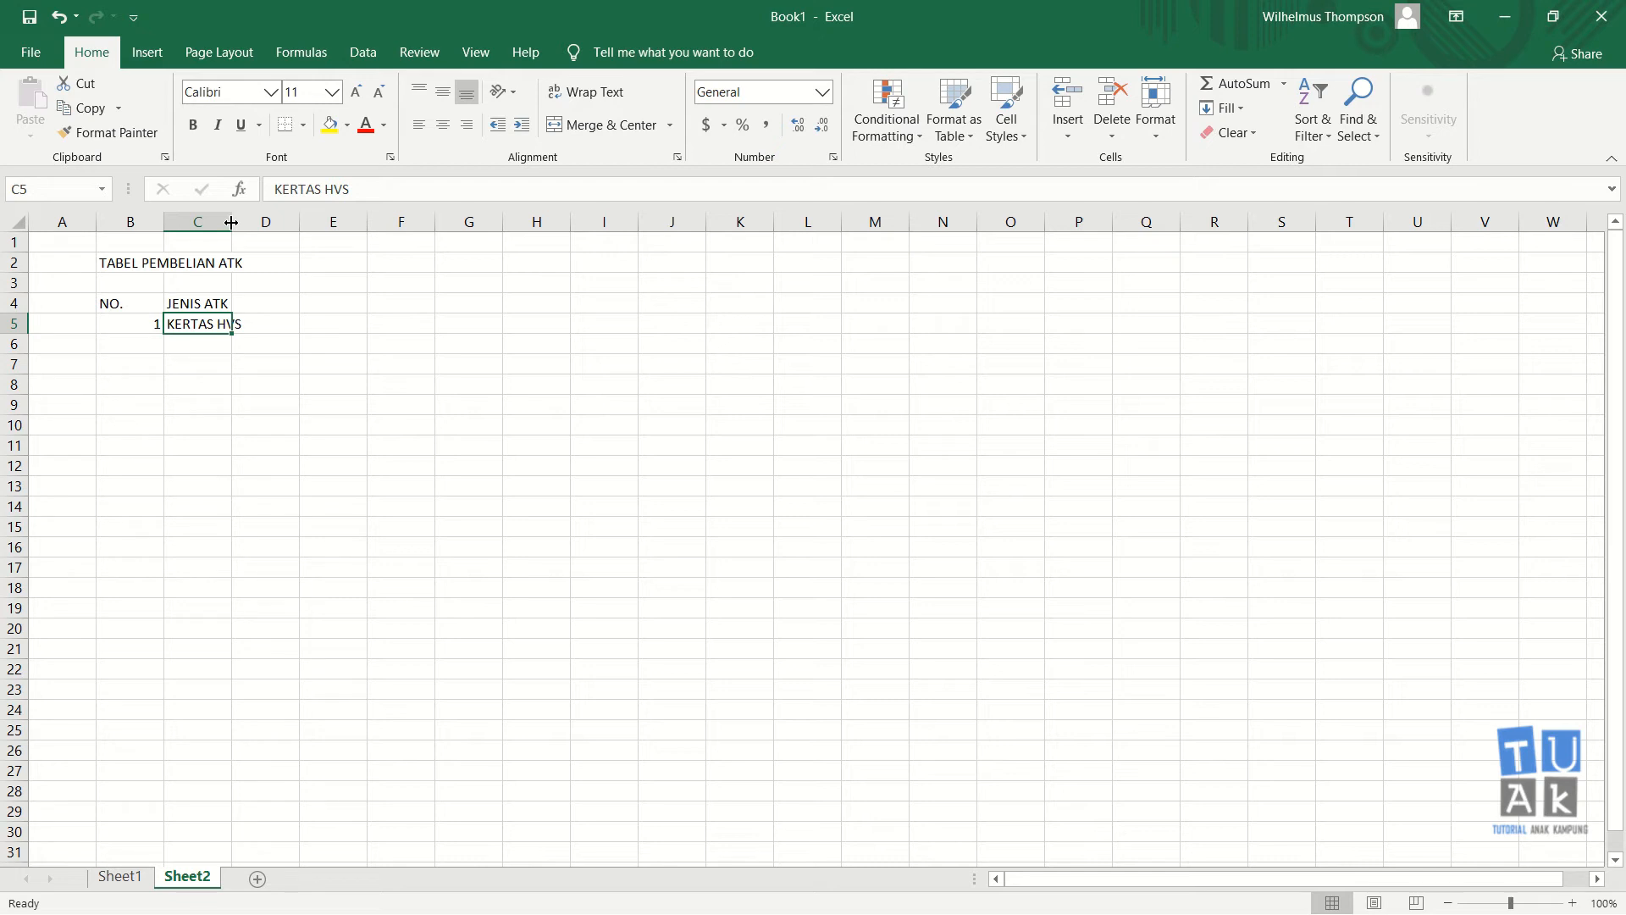
left_click_drag(231, 222, 277, 226)
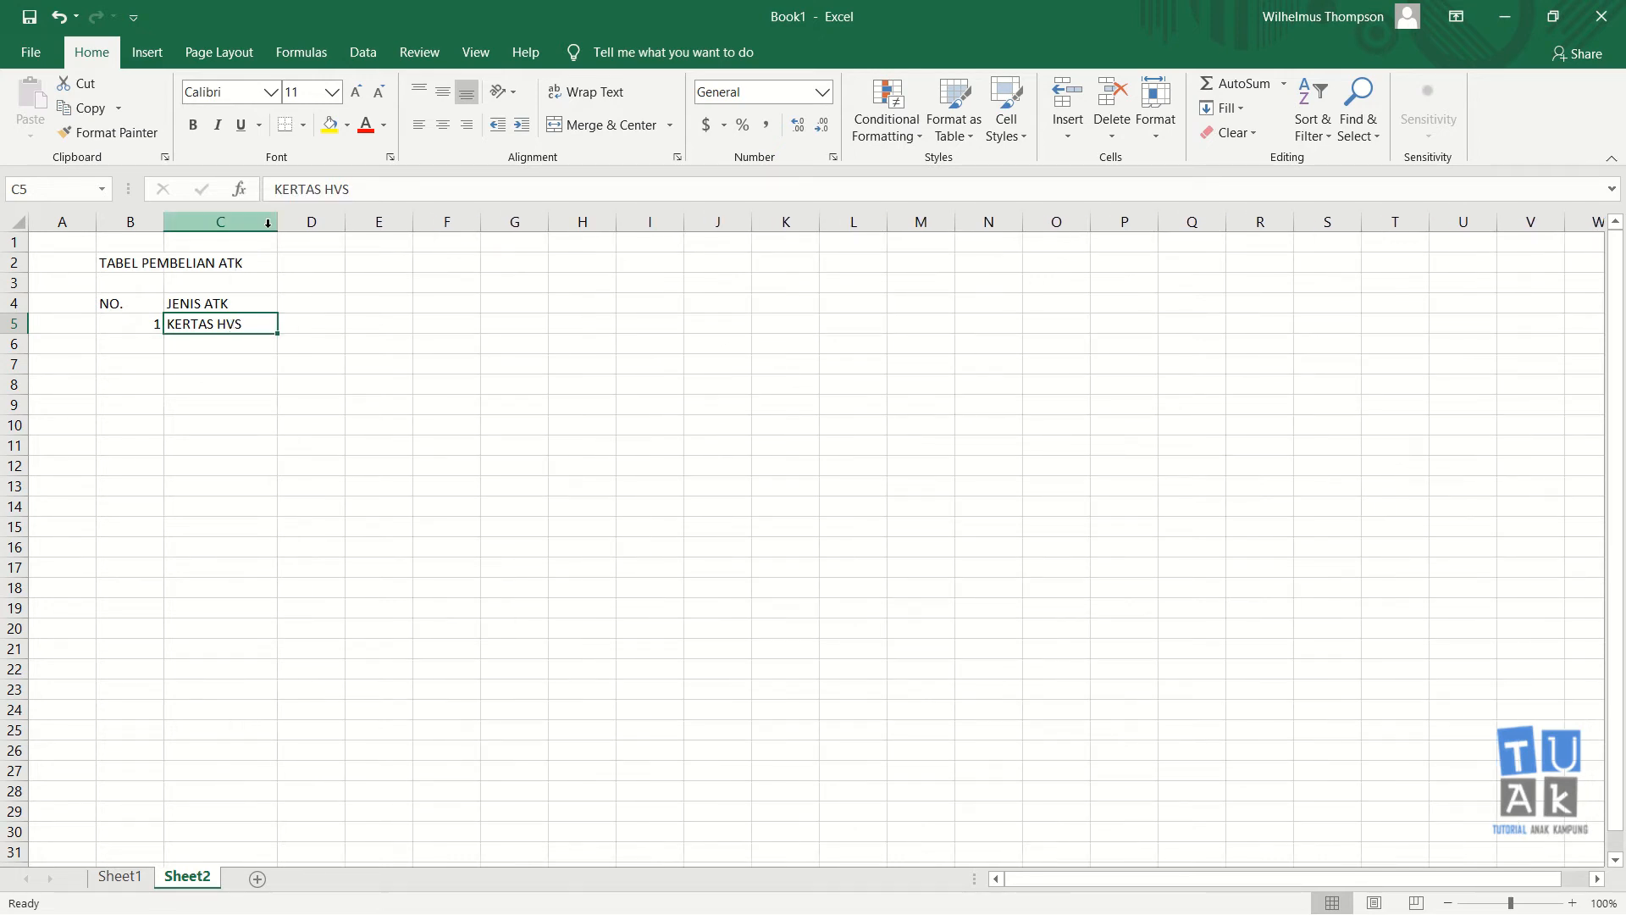
key("ctrl+z")
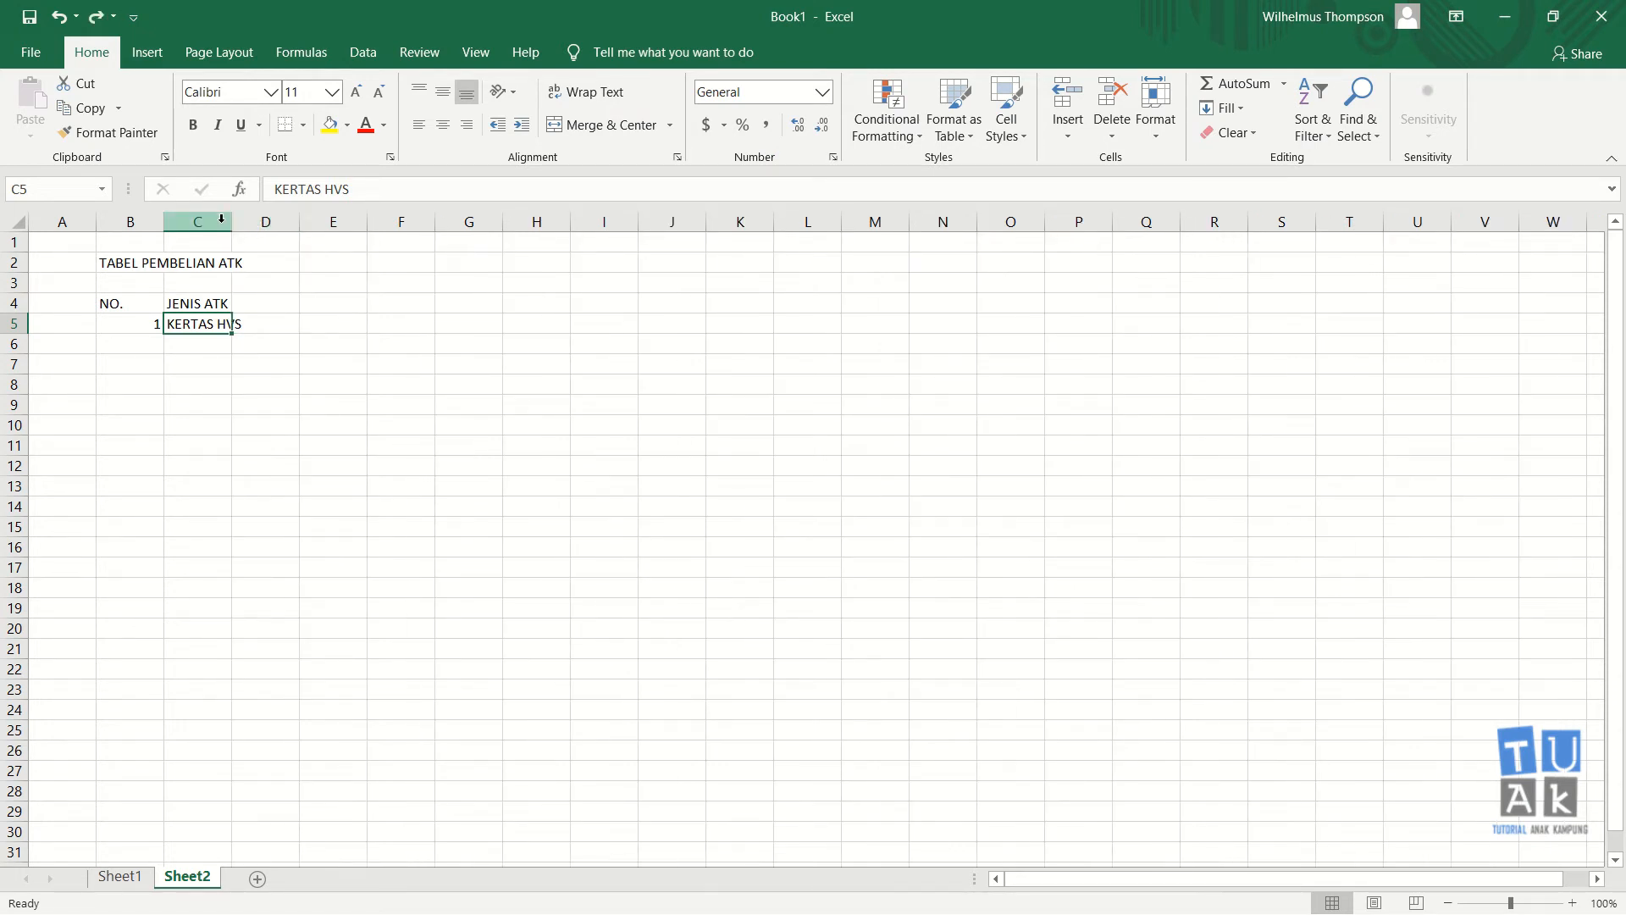
left_click(221, 218)
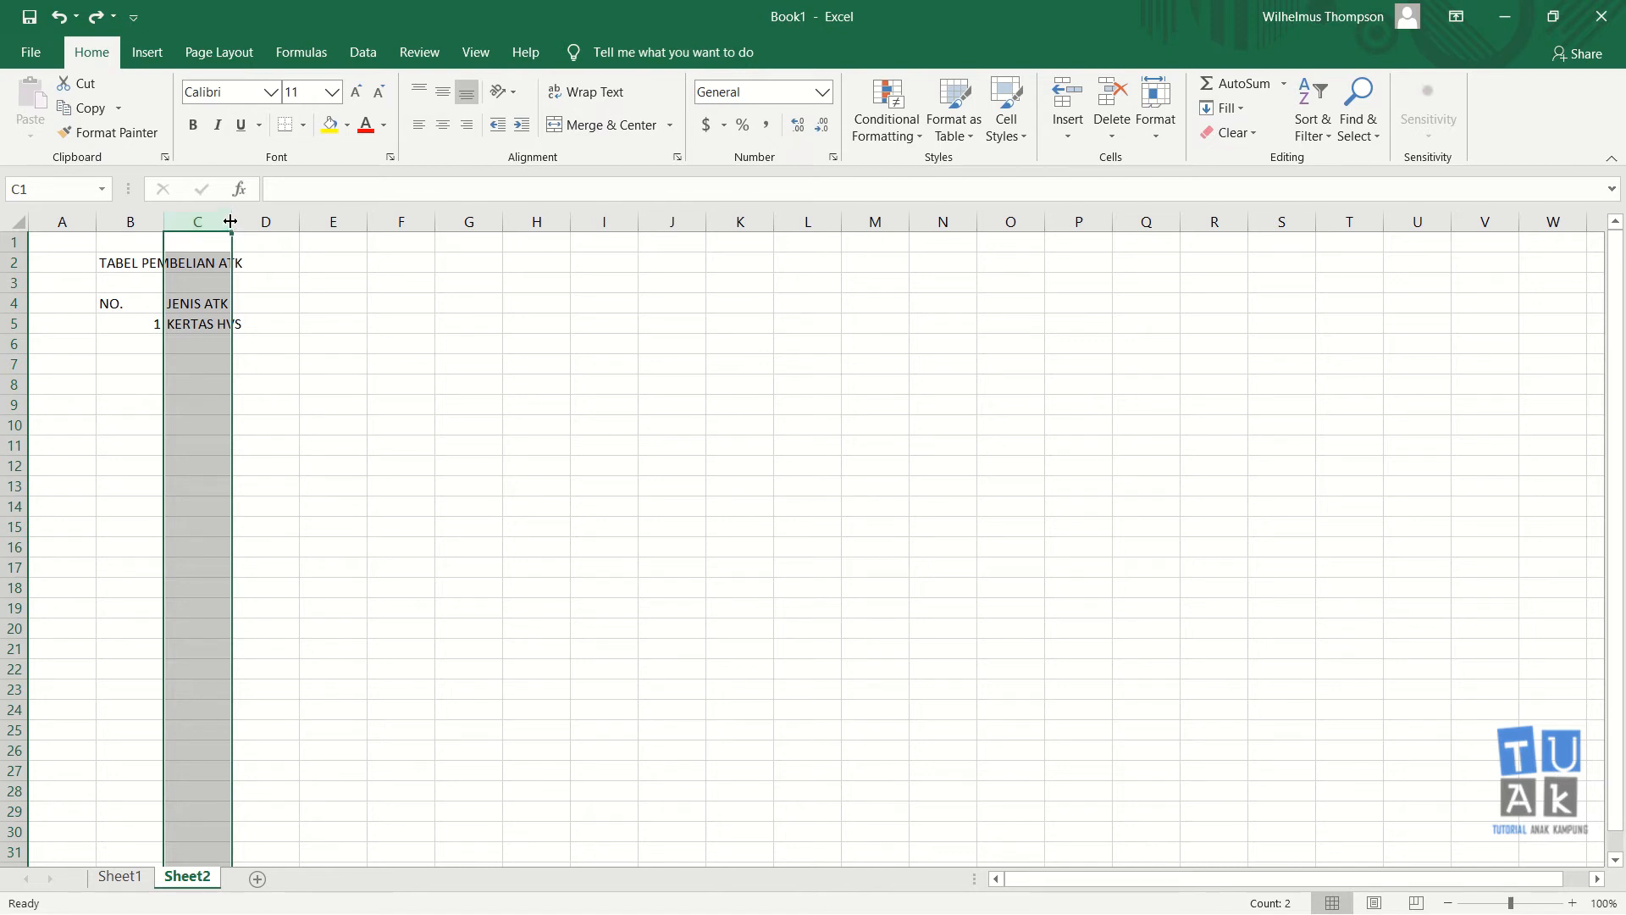
left_click(263, 301)
Widen column C so the KERTAS HVS entry in C5 fits inside its cell
left_click(201, 317)
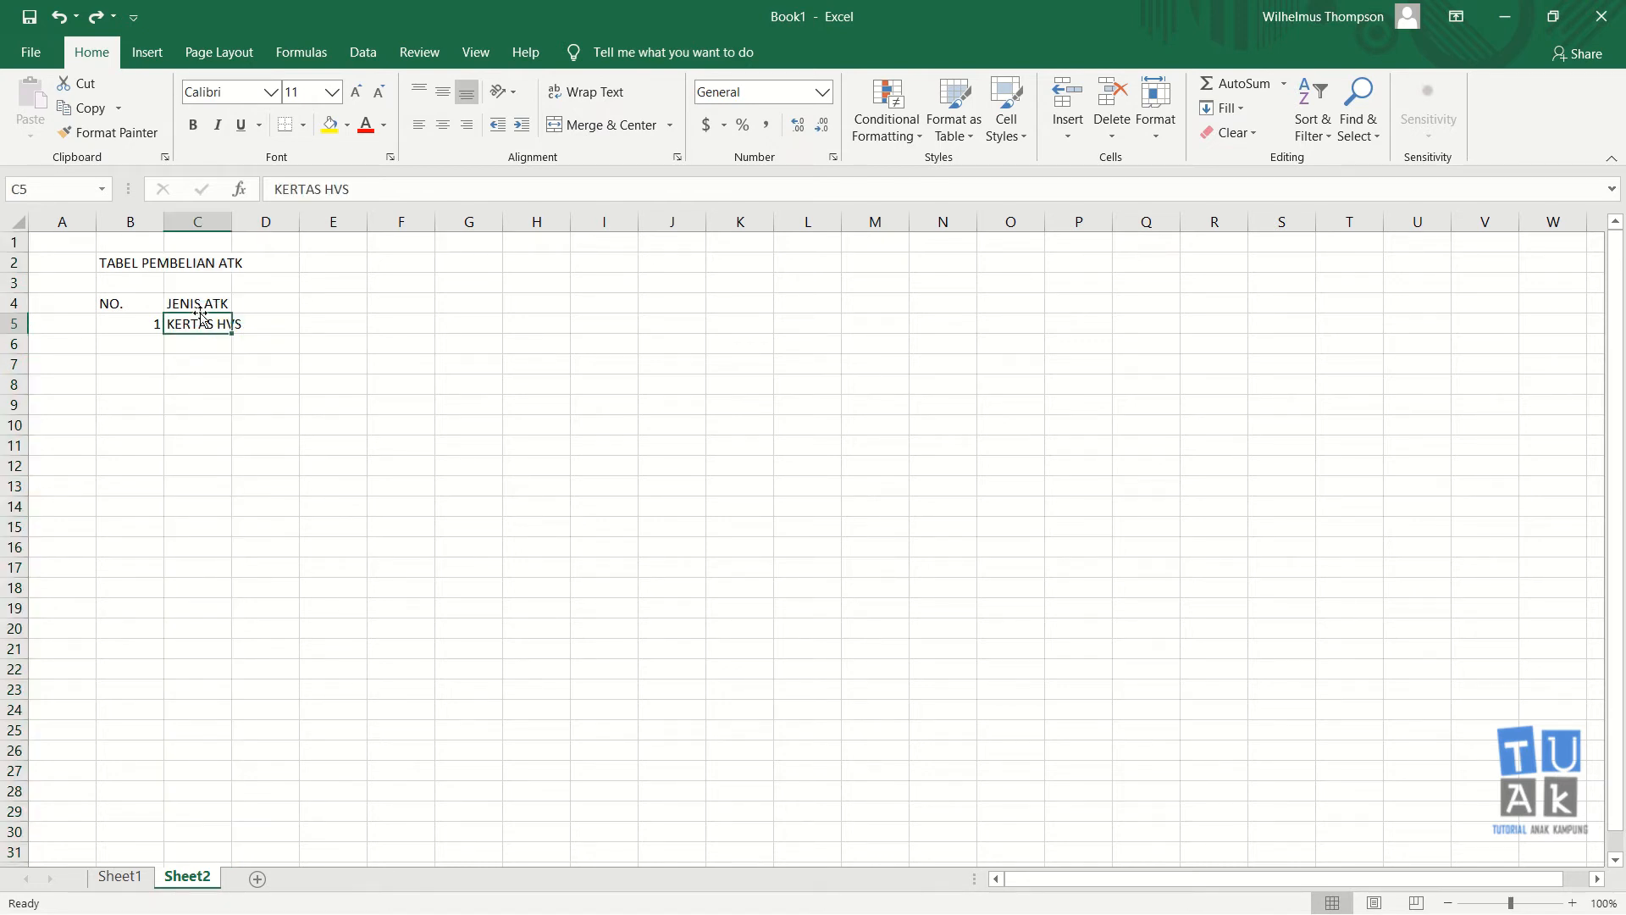
left_click_drag(232, 221, 307, 233)
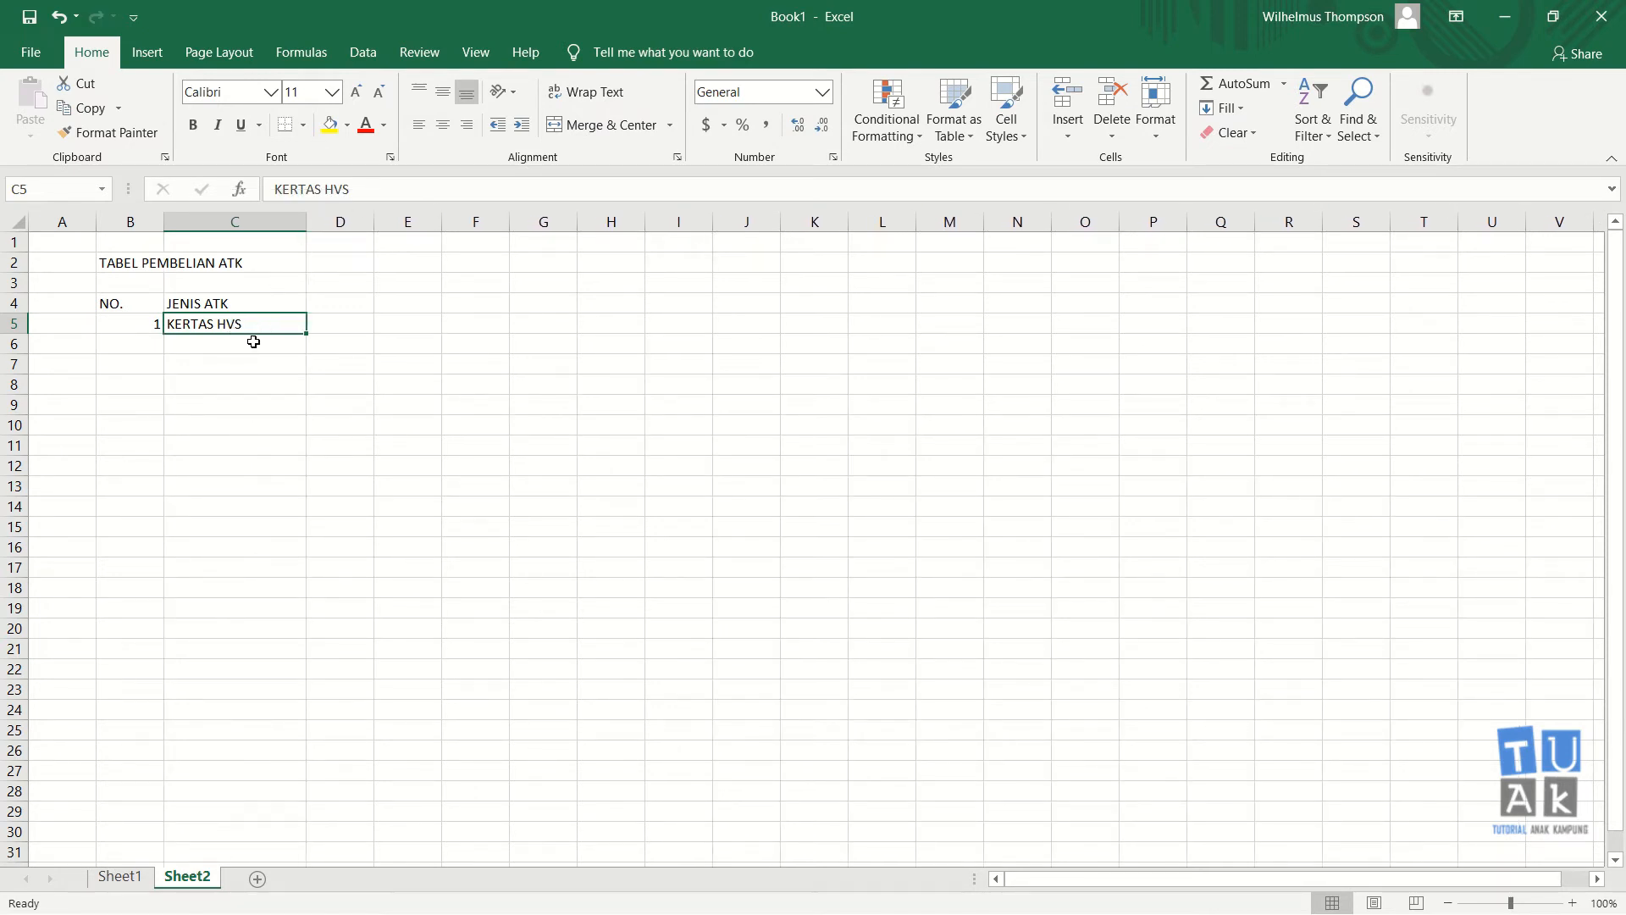
Enter the column heading JUMLAH in D4 and the quantity 10 in D5
left_click(326, 303)
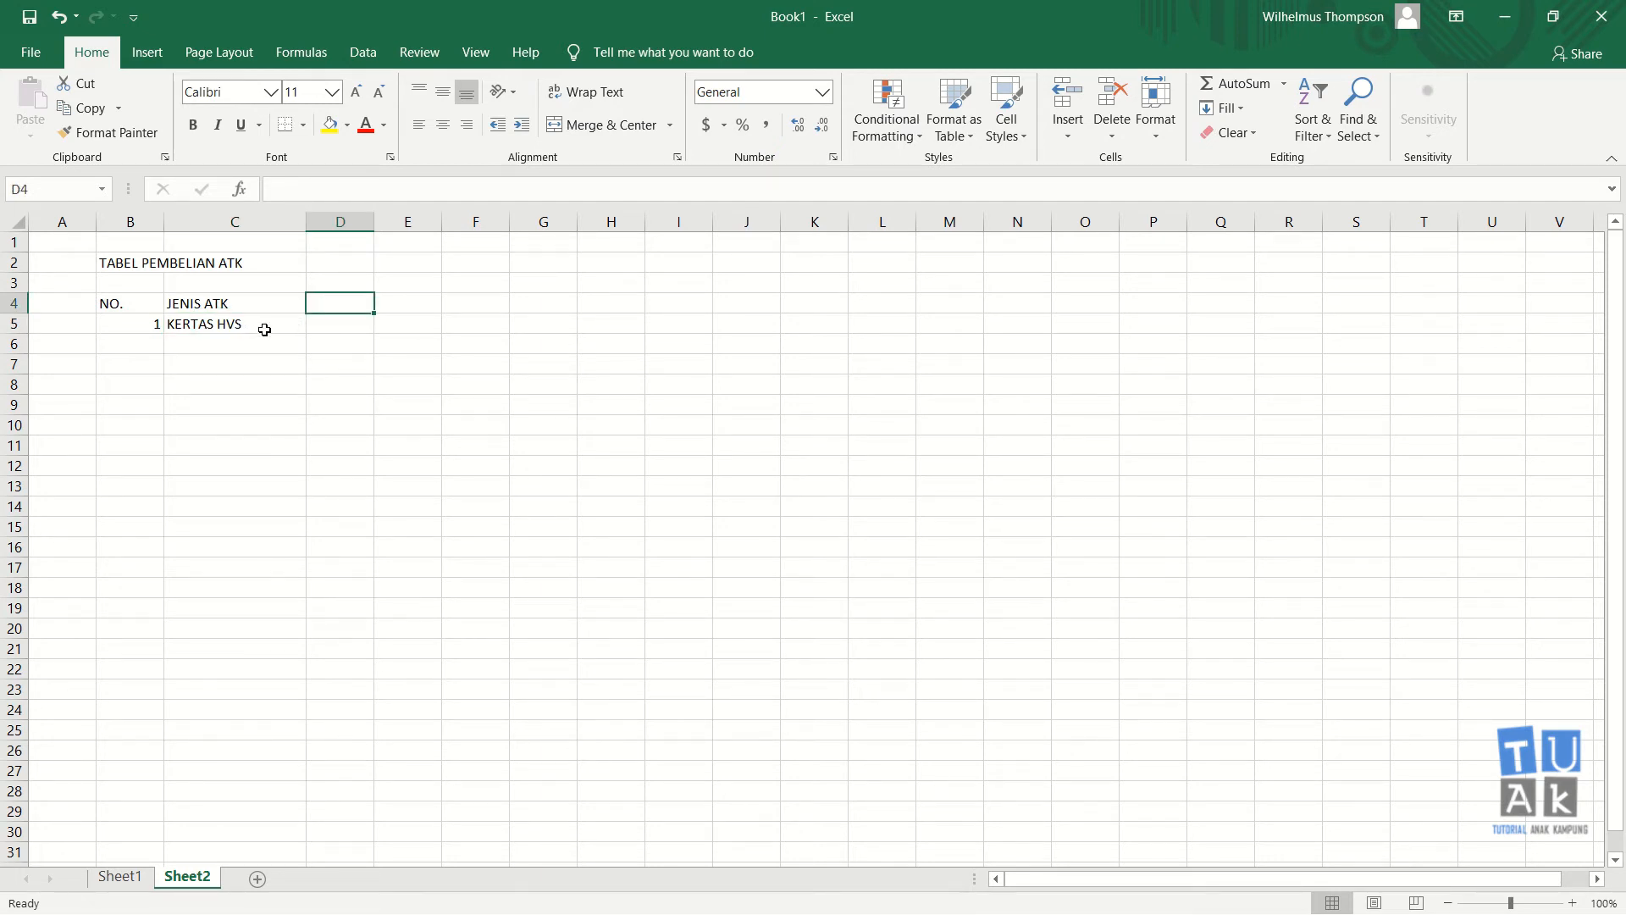
type("J")
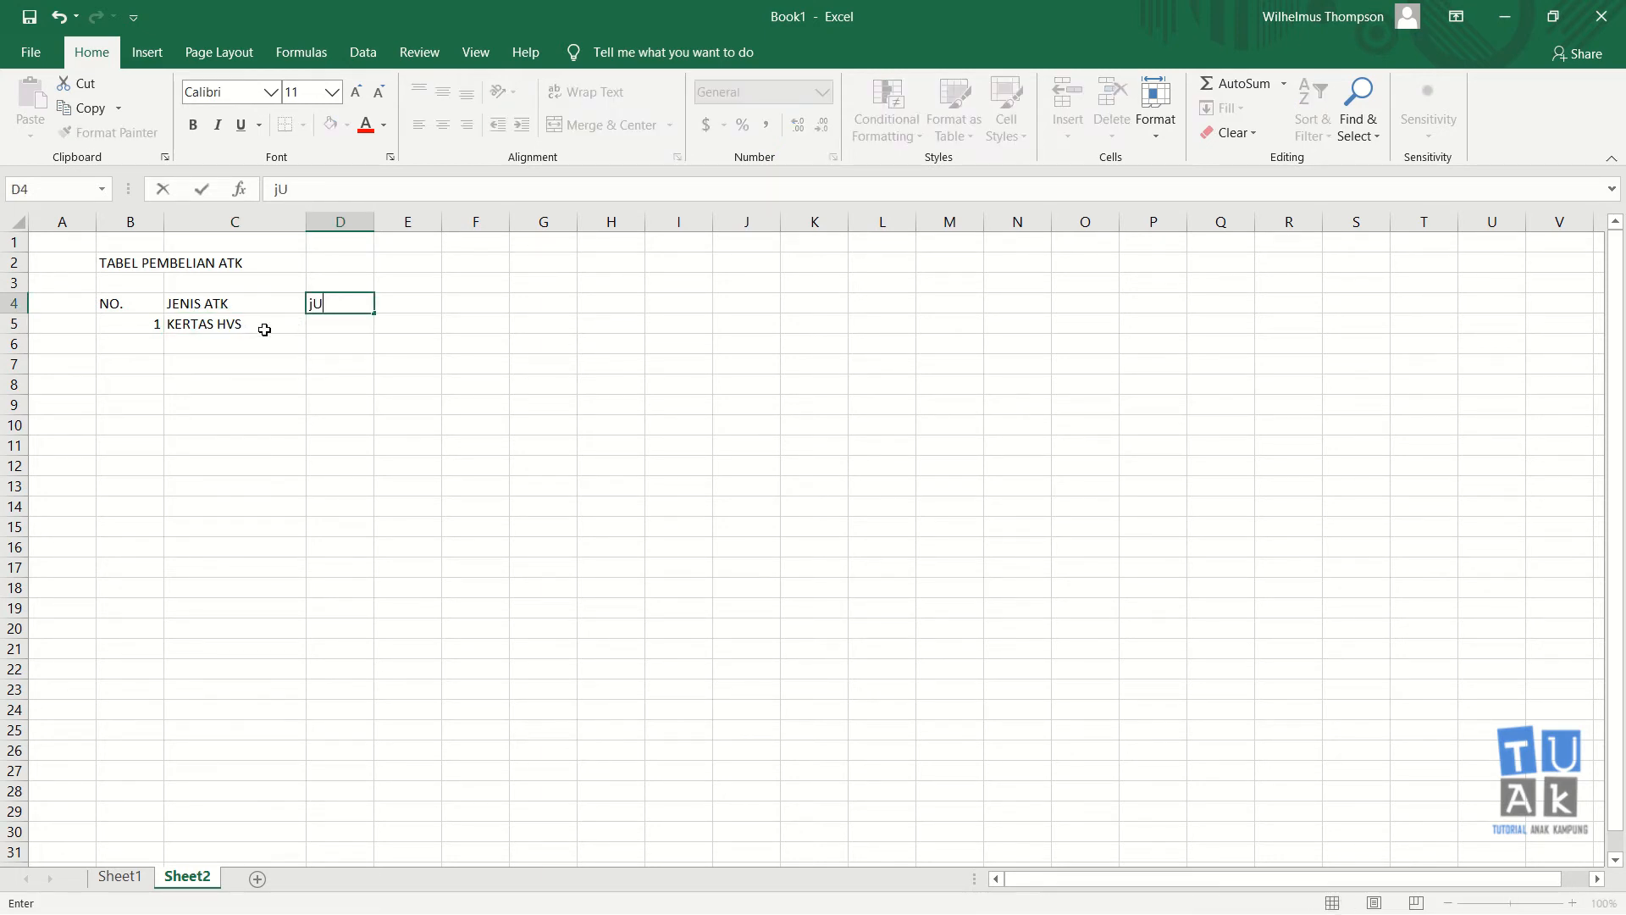
type("UMLAH")
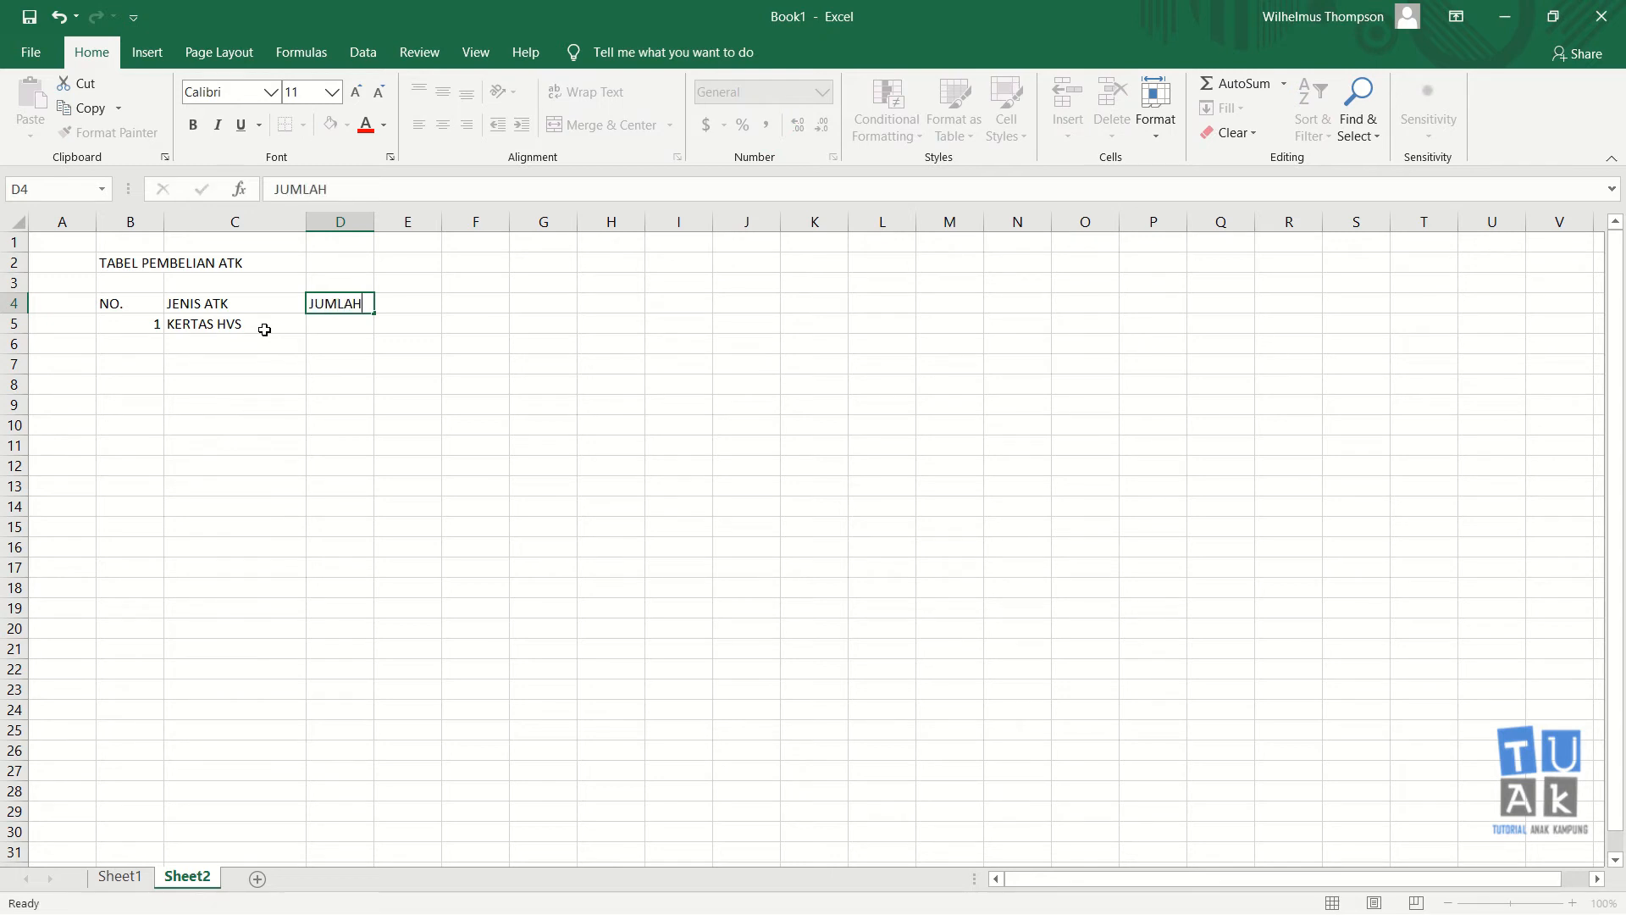
key("Return")
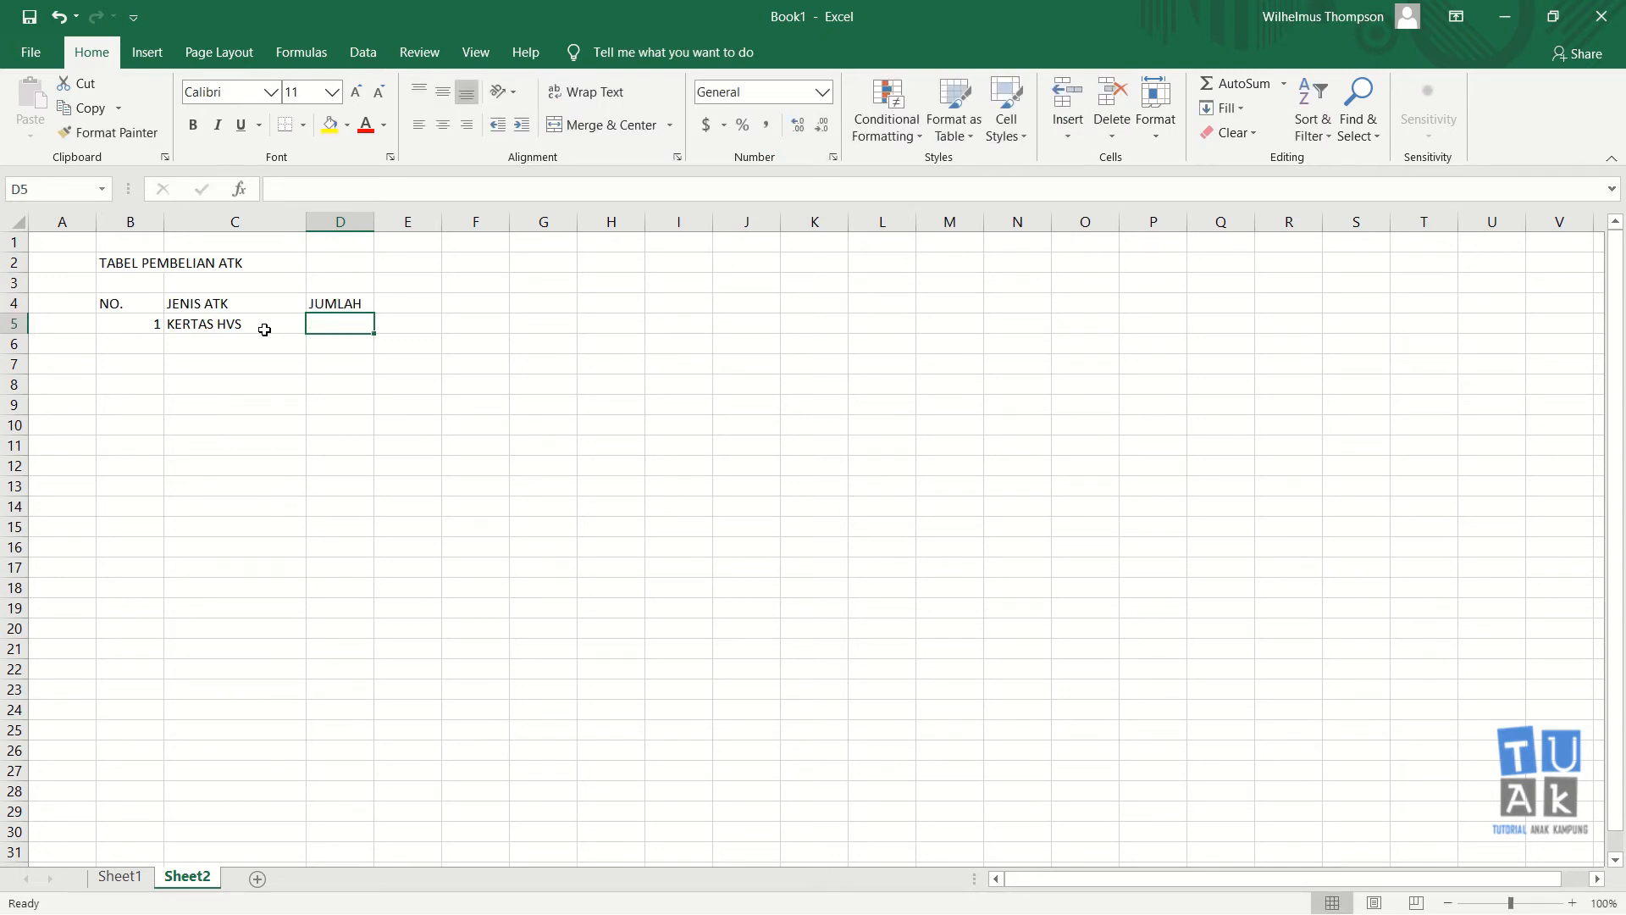
type("10")
key("Tab")
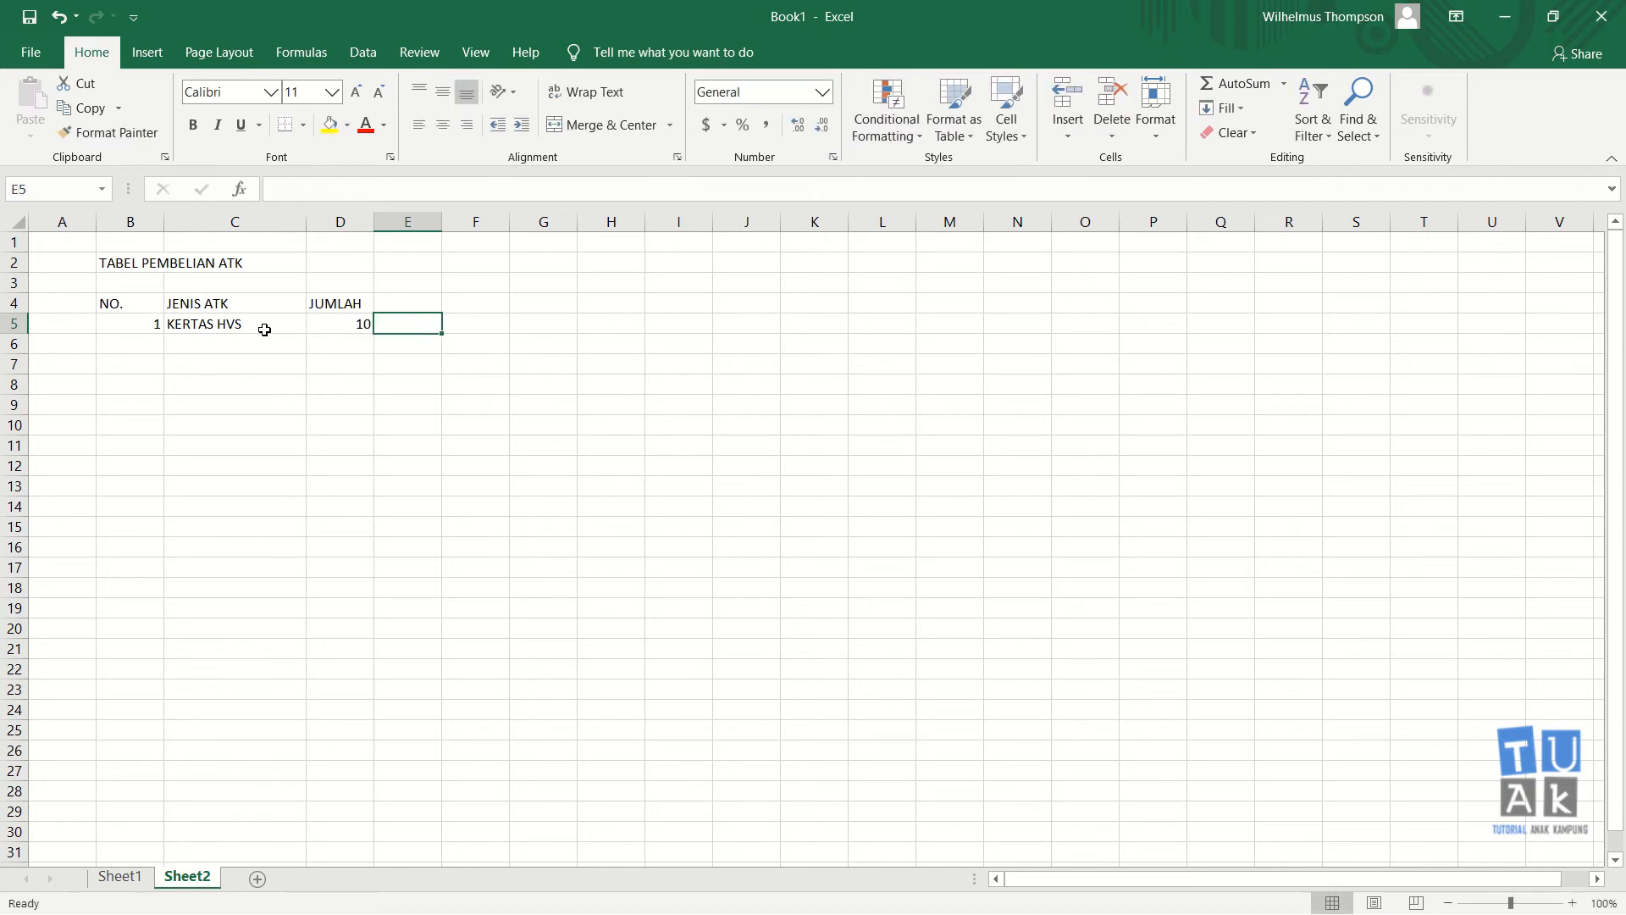
Enter the column heading HARGA SATUAN in E4
key("Up")
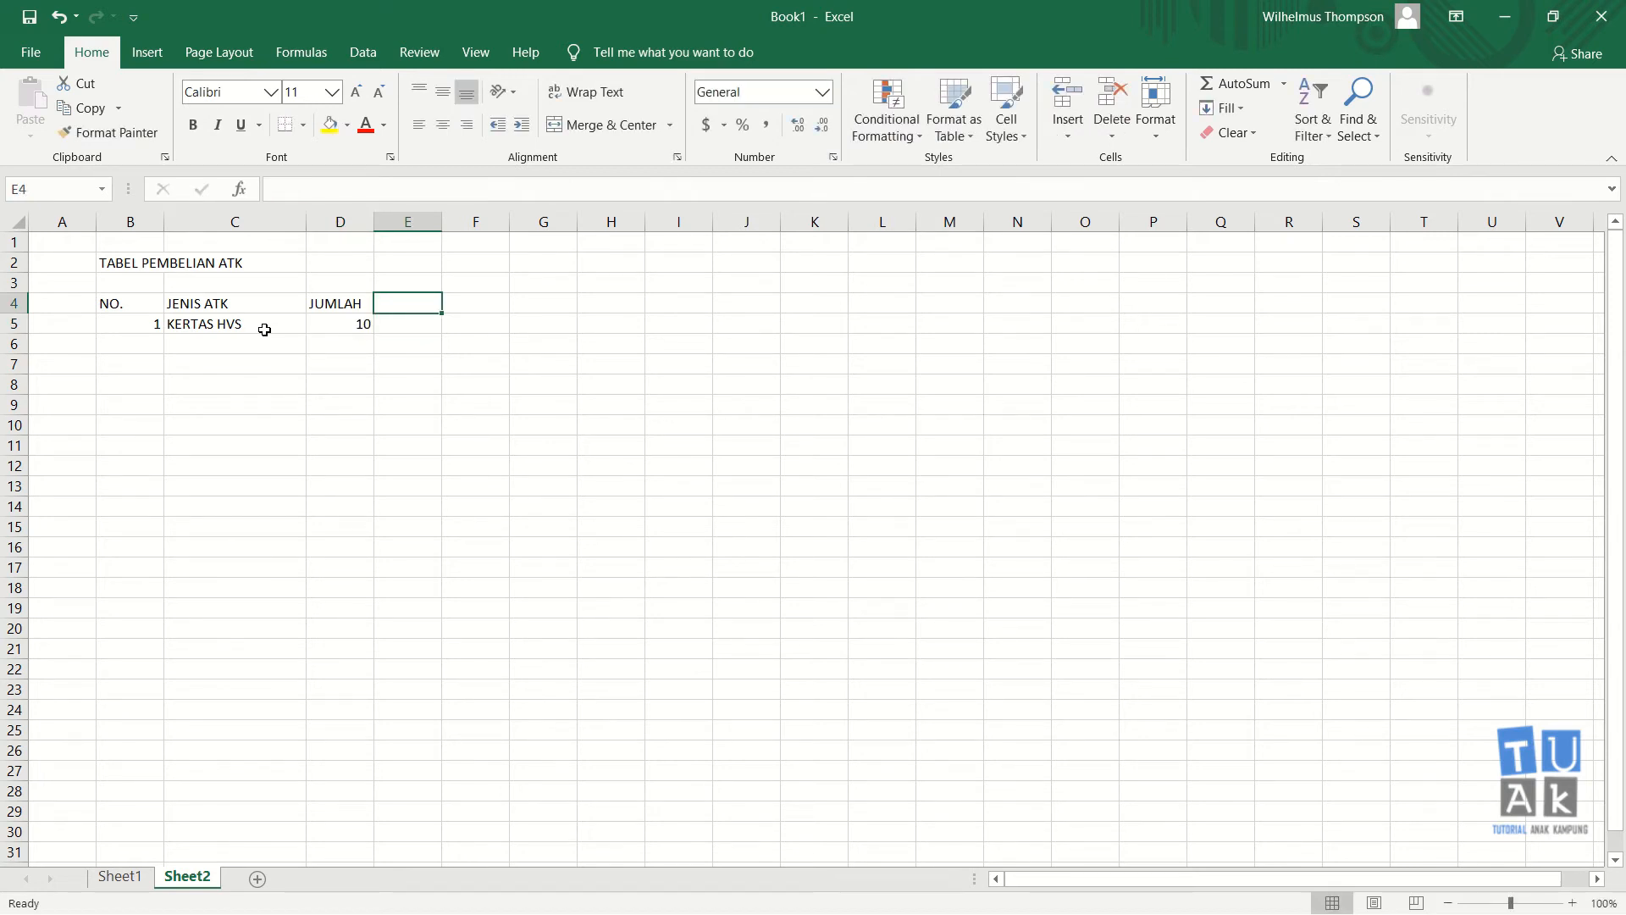
type("HARGA SATUYA")
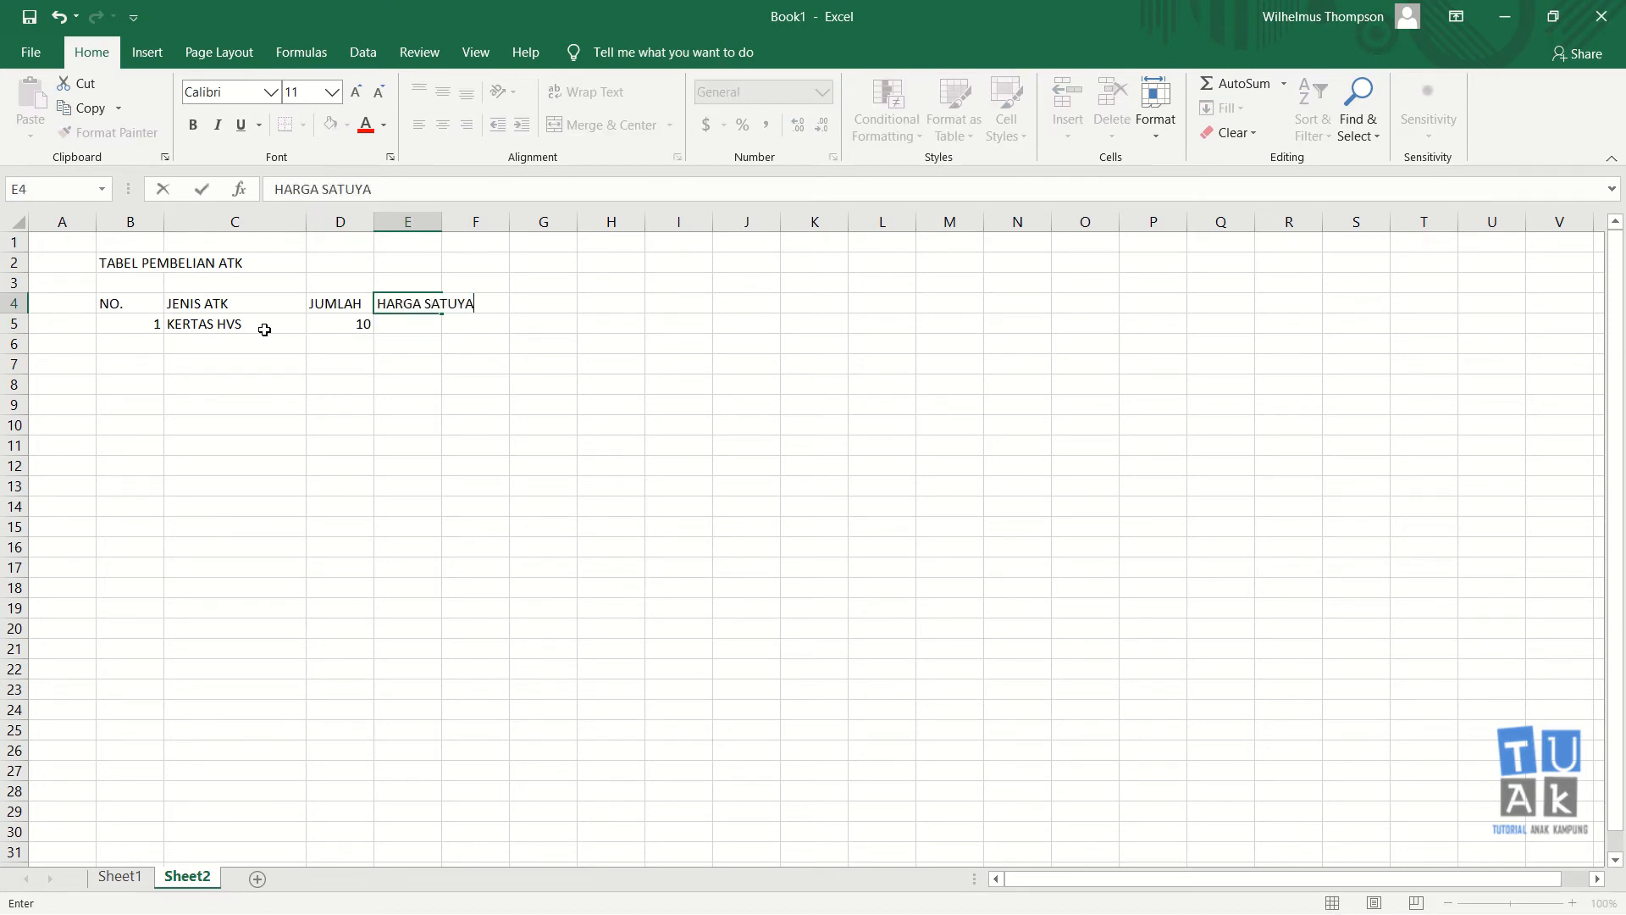
key("BackSpace")
key("BackSpace")
type("AN")
key("Return")
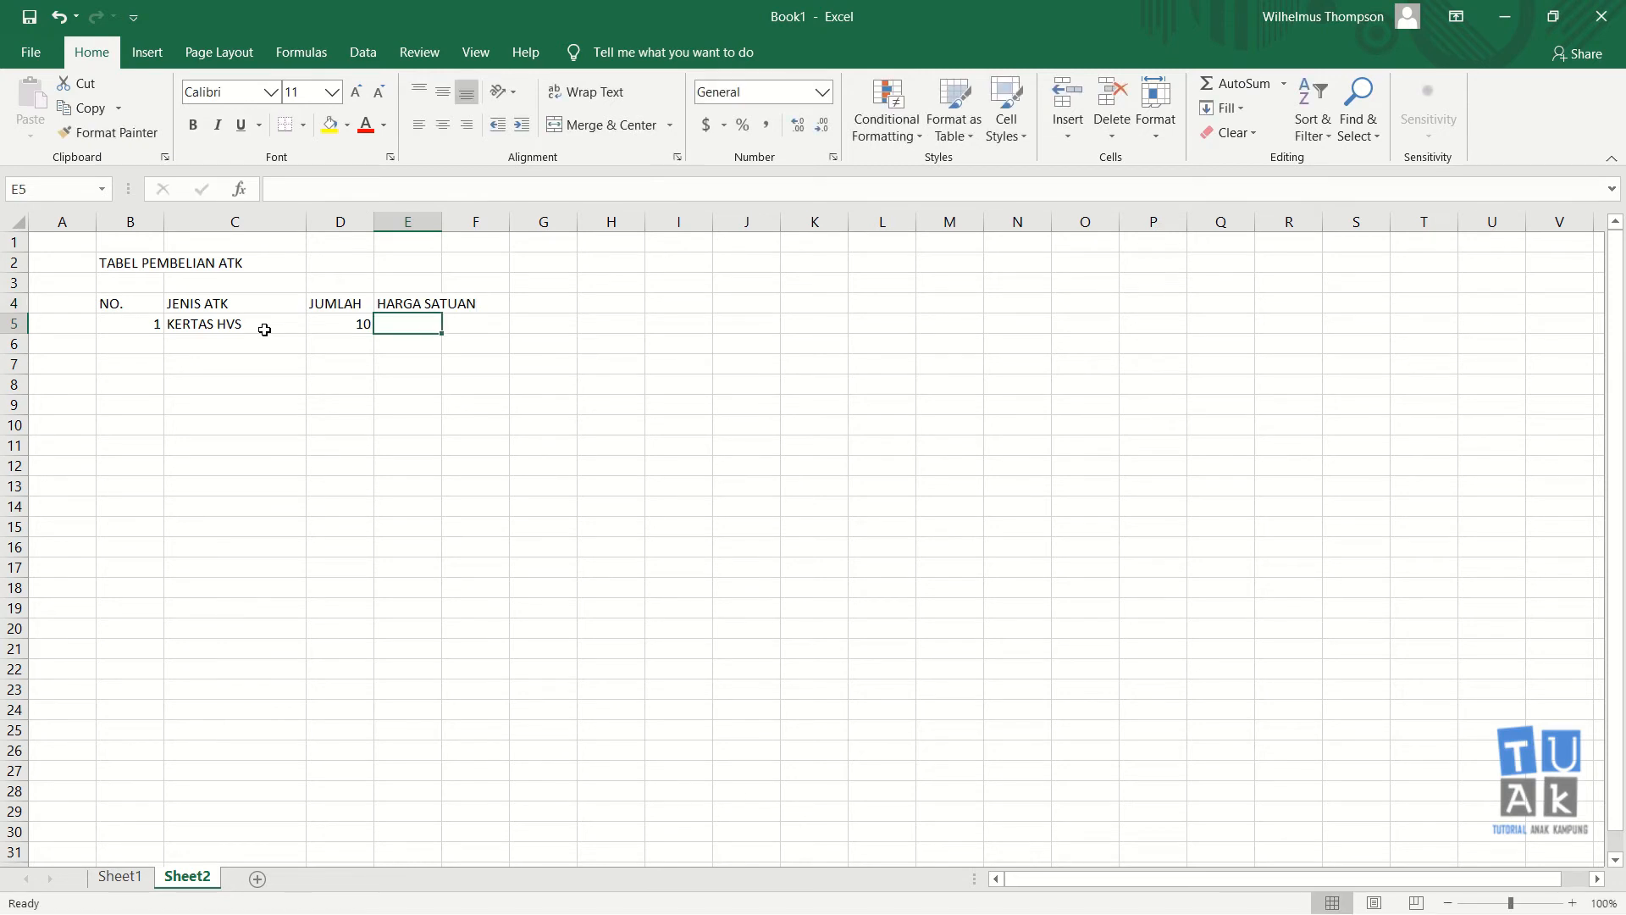
Widen column E to fit its heading and enter the unit price 200000 in E5
left_click_drag(441, 222, 495, 242)
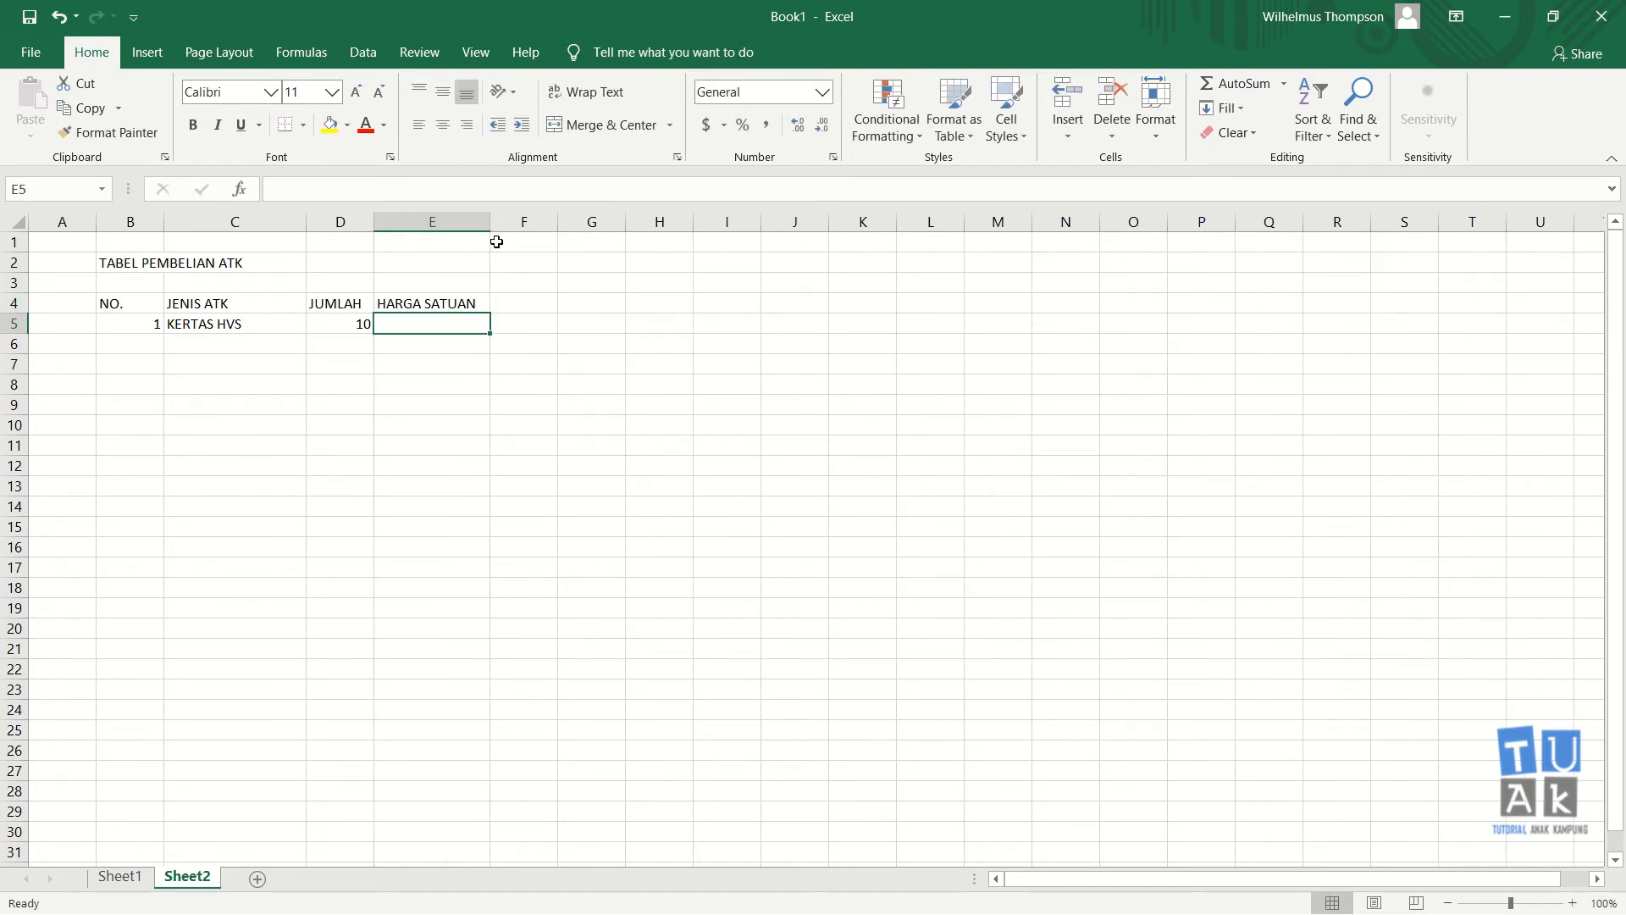
type("200000")
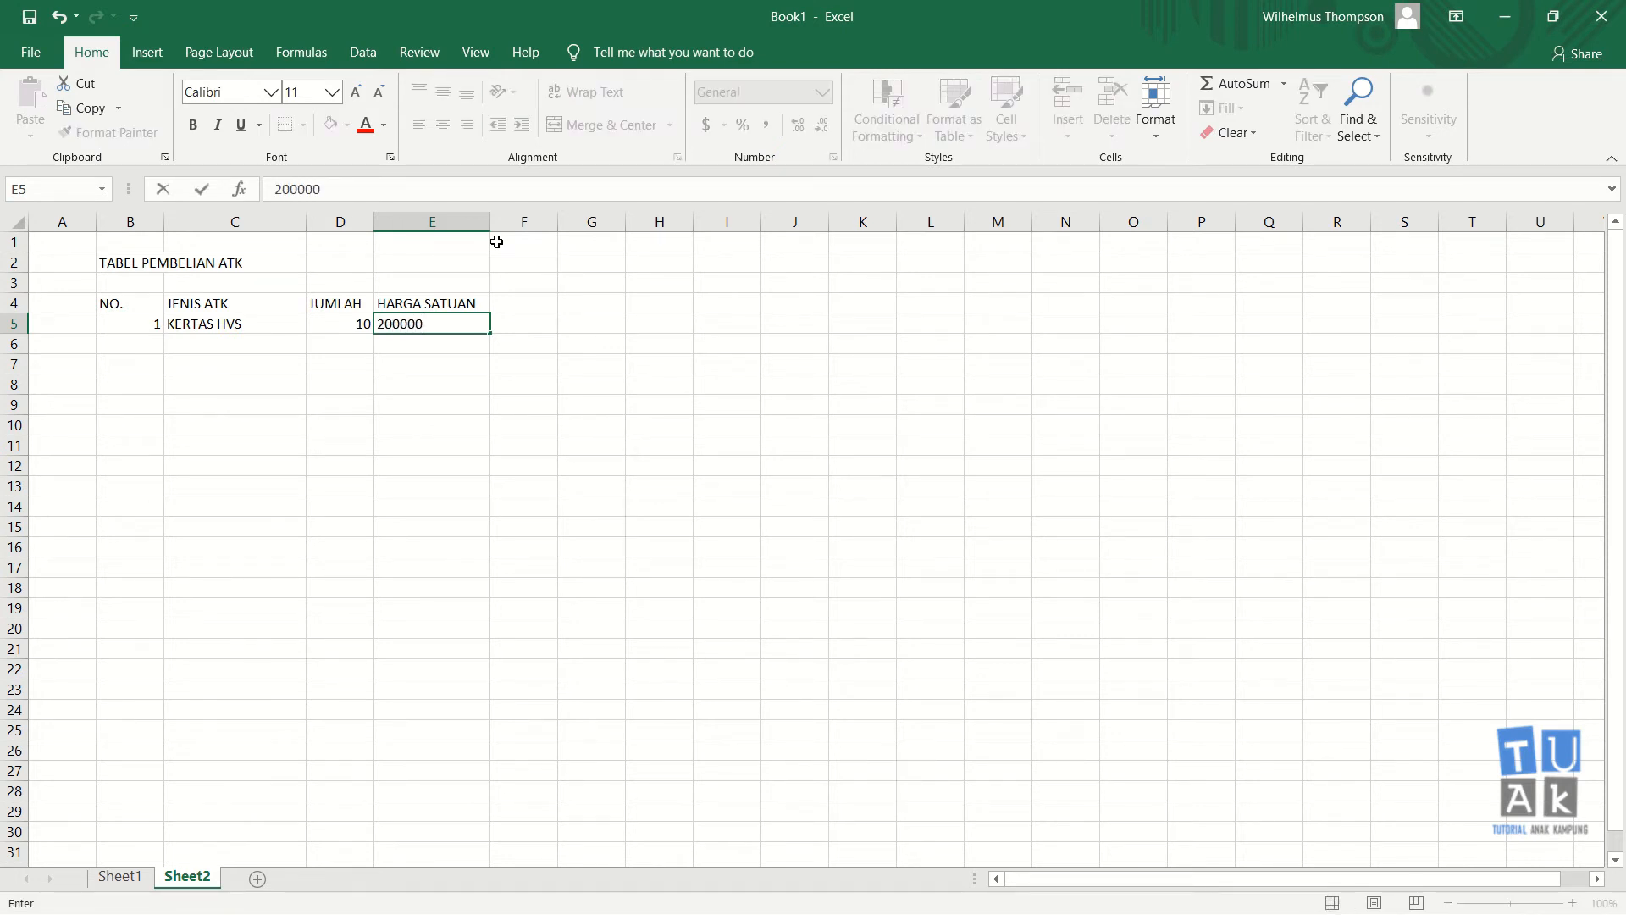
key("Return")
key("Up")
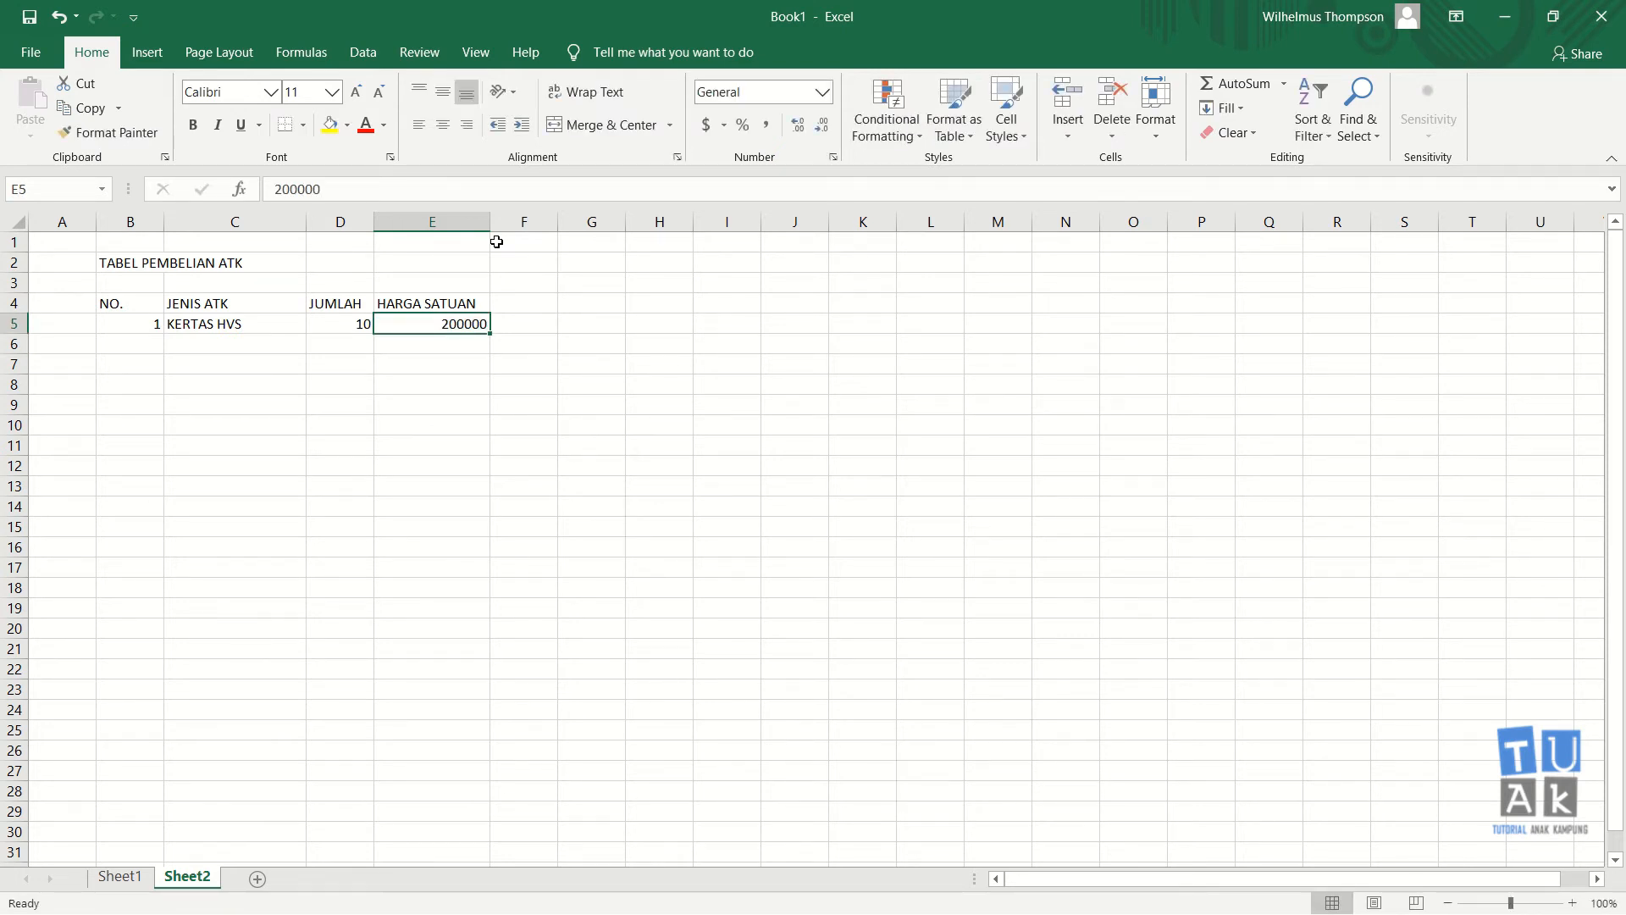
Enter the column heading TOTAL HARGA in F4 and auto-fit the width of column F
key("Right")
key("Up")
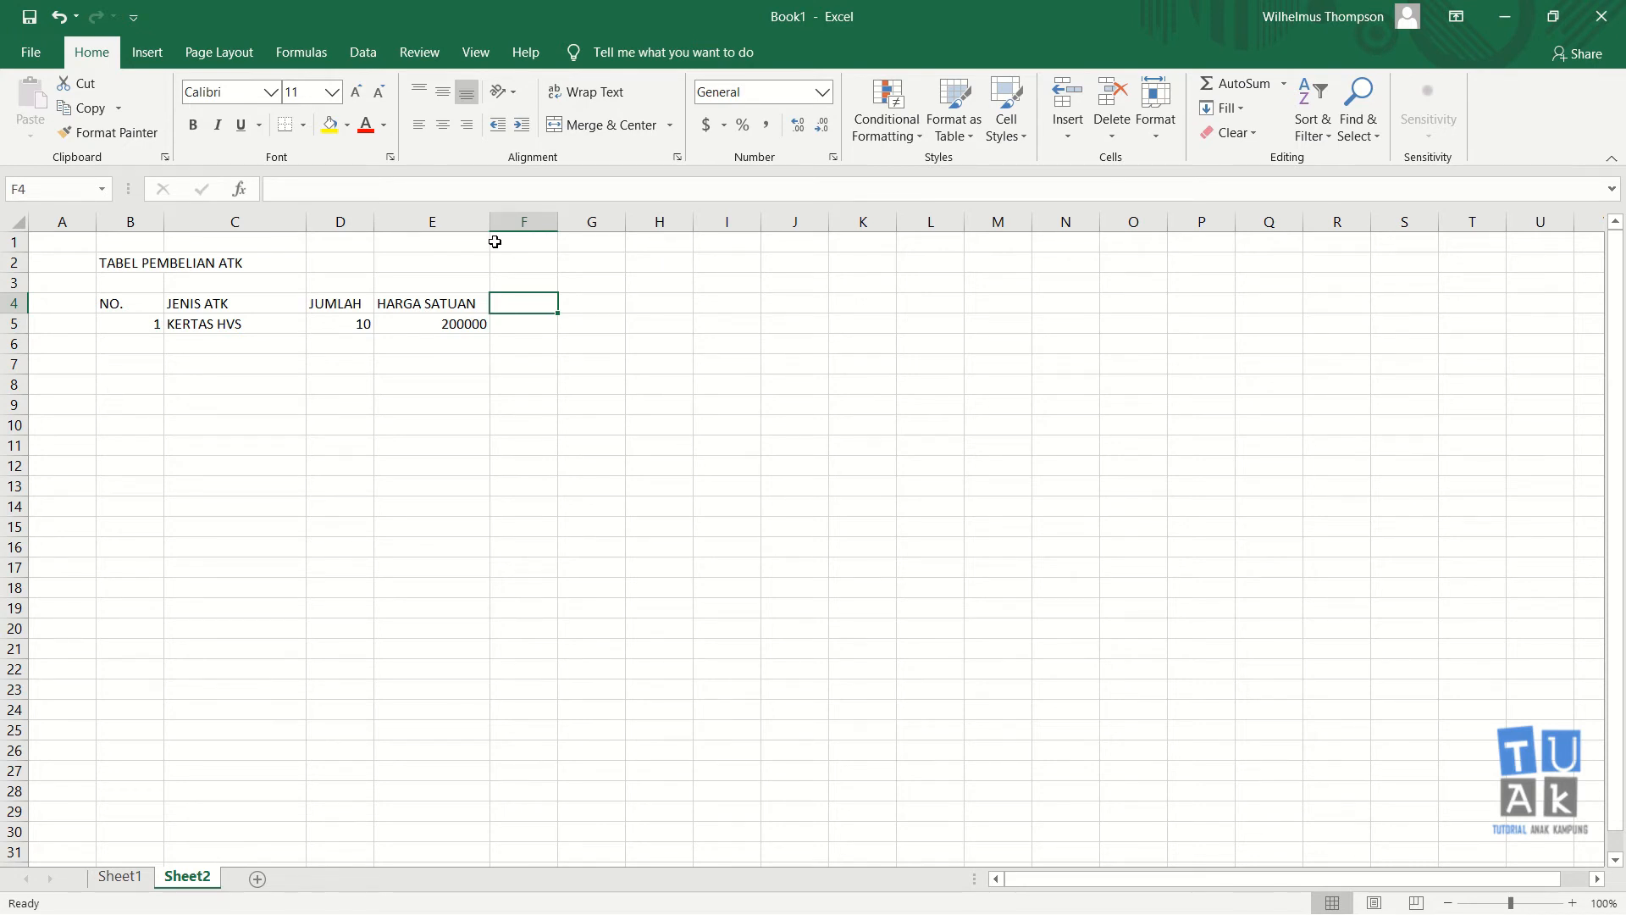
type("TOTAL ")
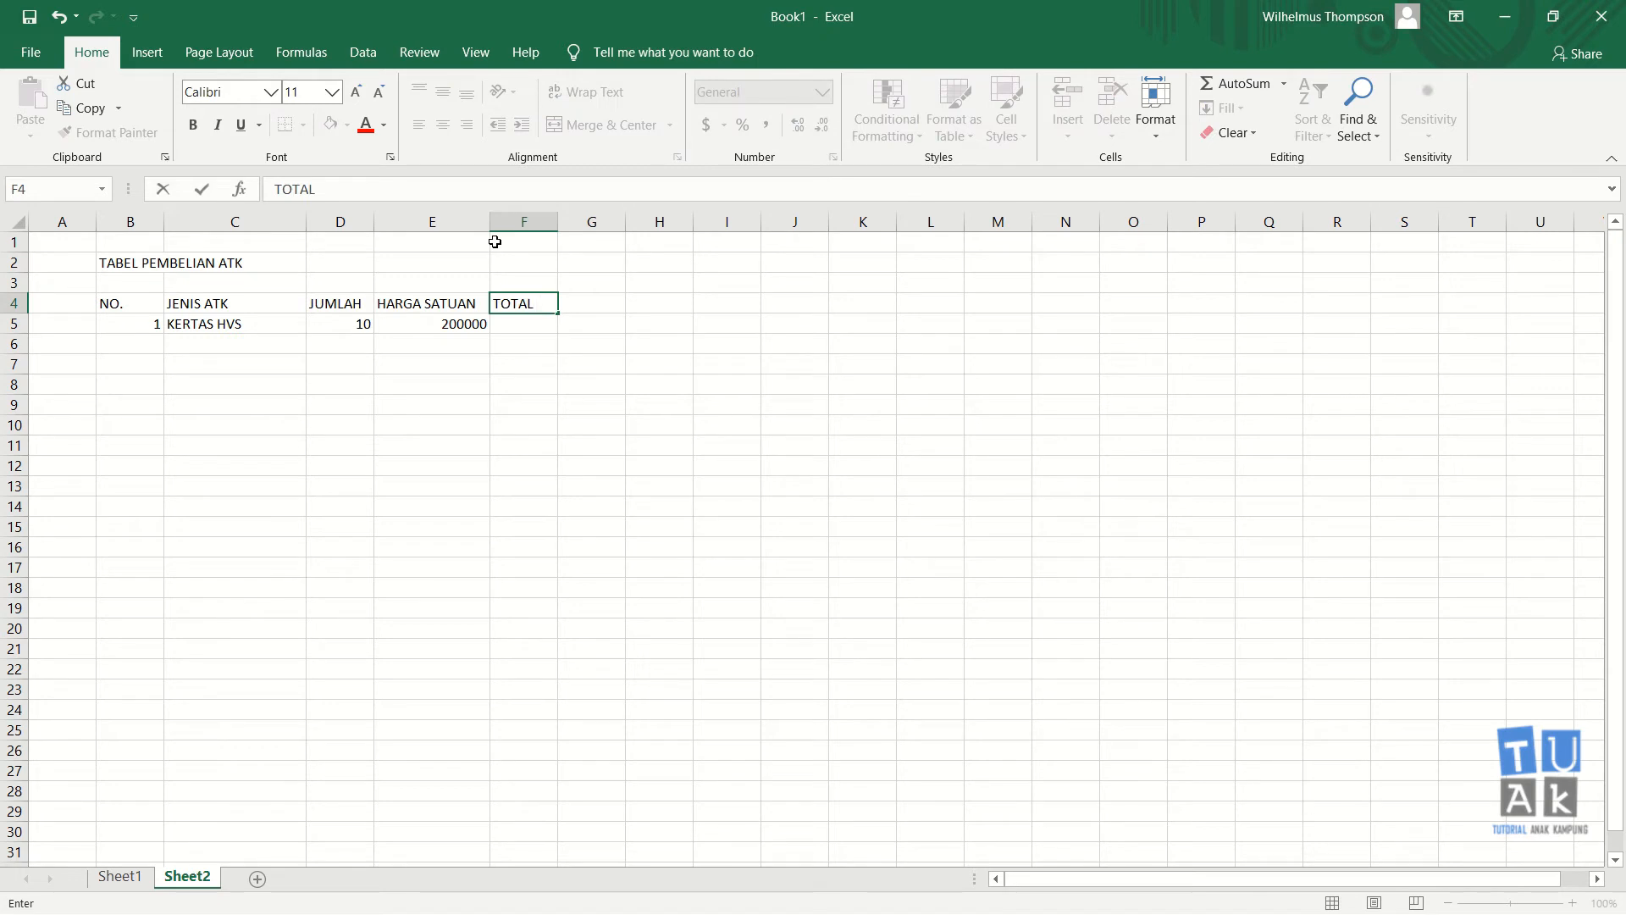
type("HARGA")
key("Return")
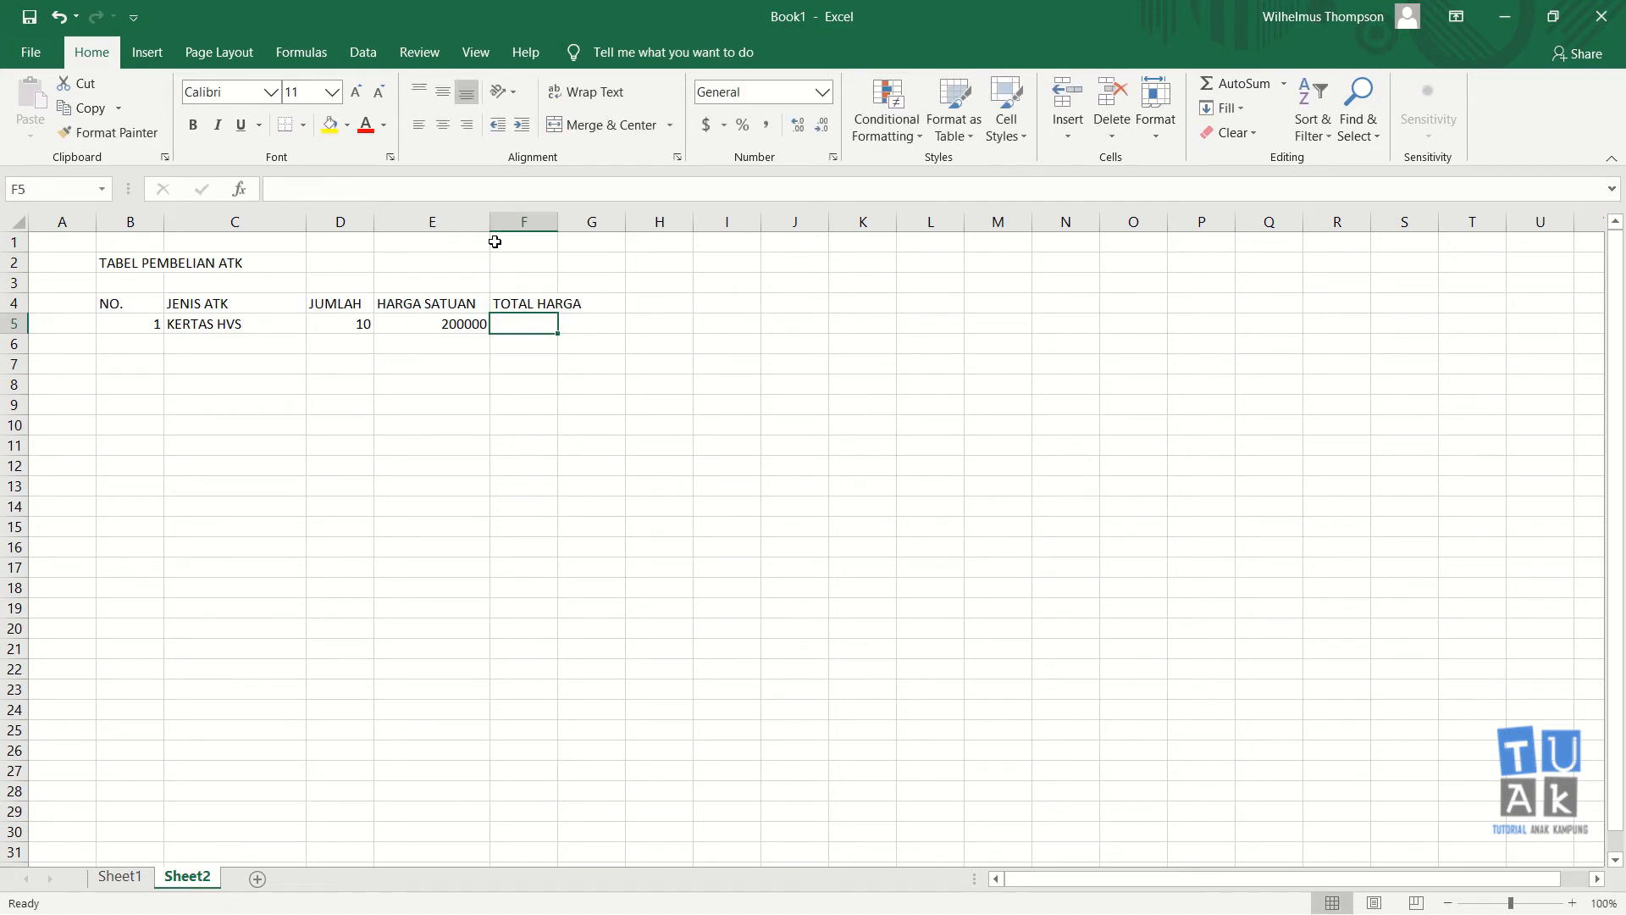
left_click(560, 222)
double_click(556, 220)
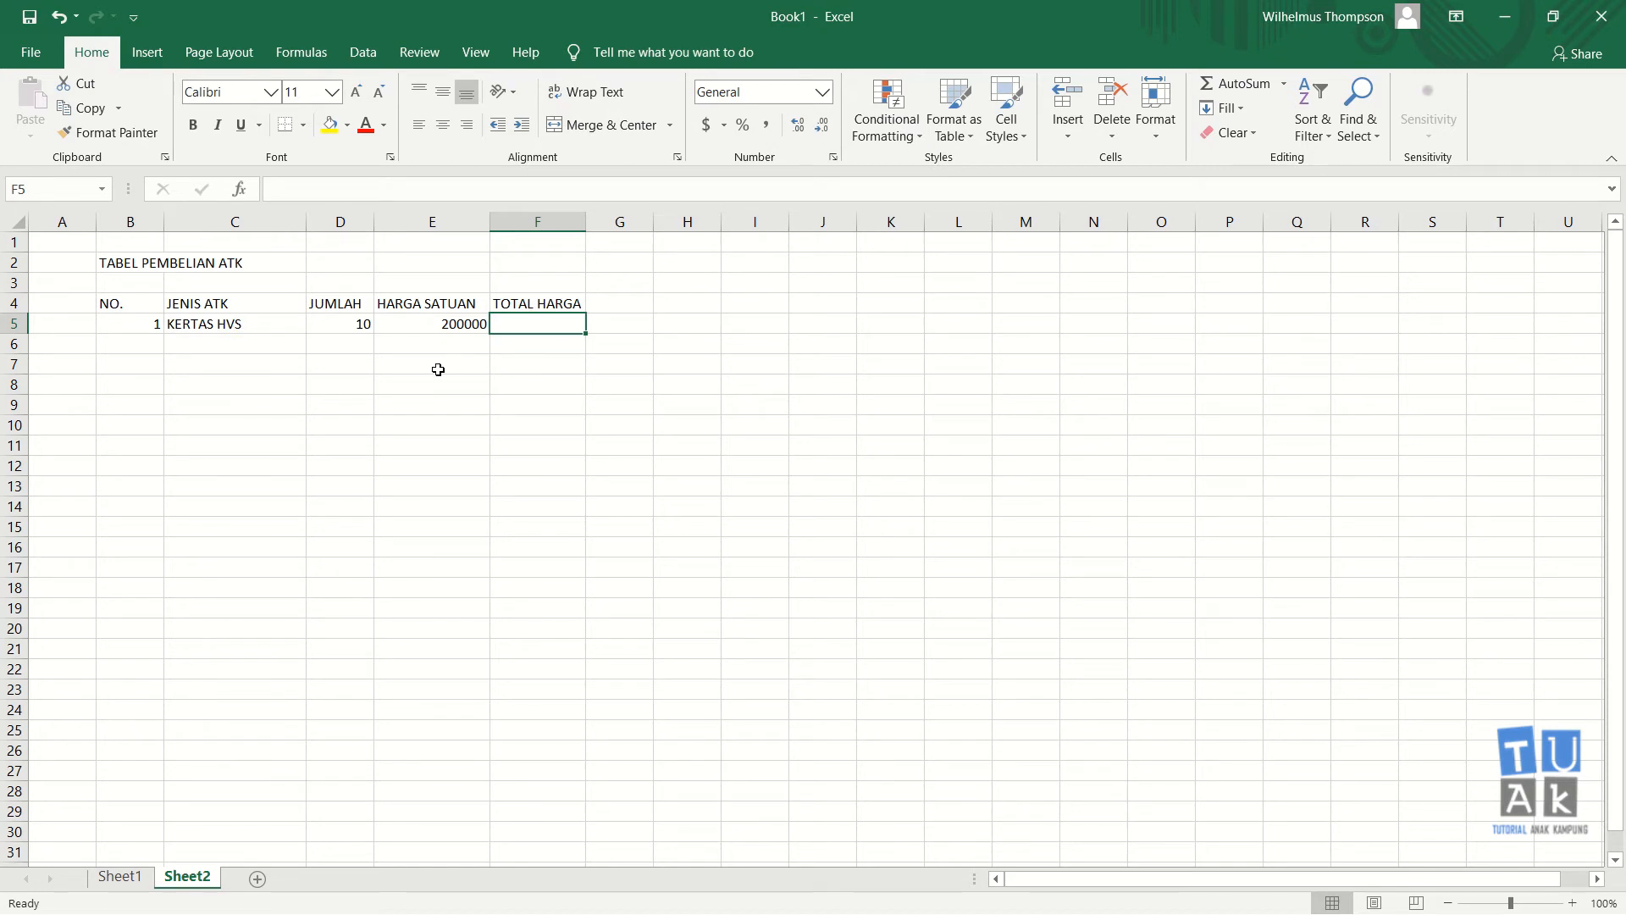
Fill the second item row in B6:E6 with number 2, item PENA, quantity 30 and unit price 25000
left_click(154, 341)
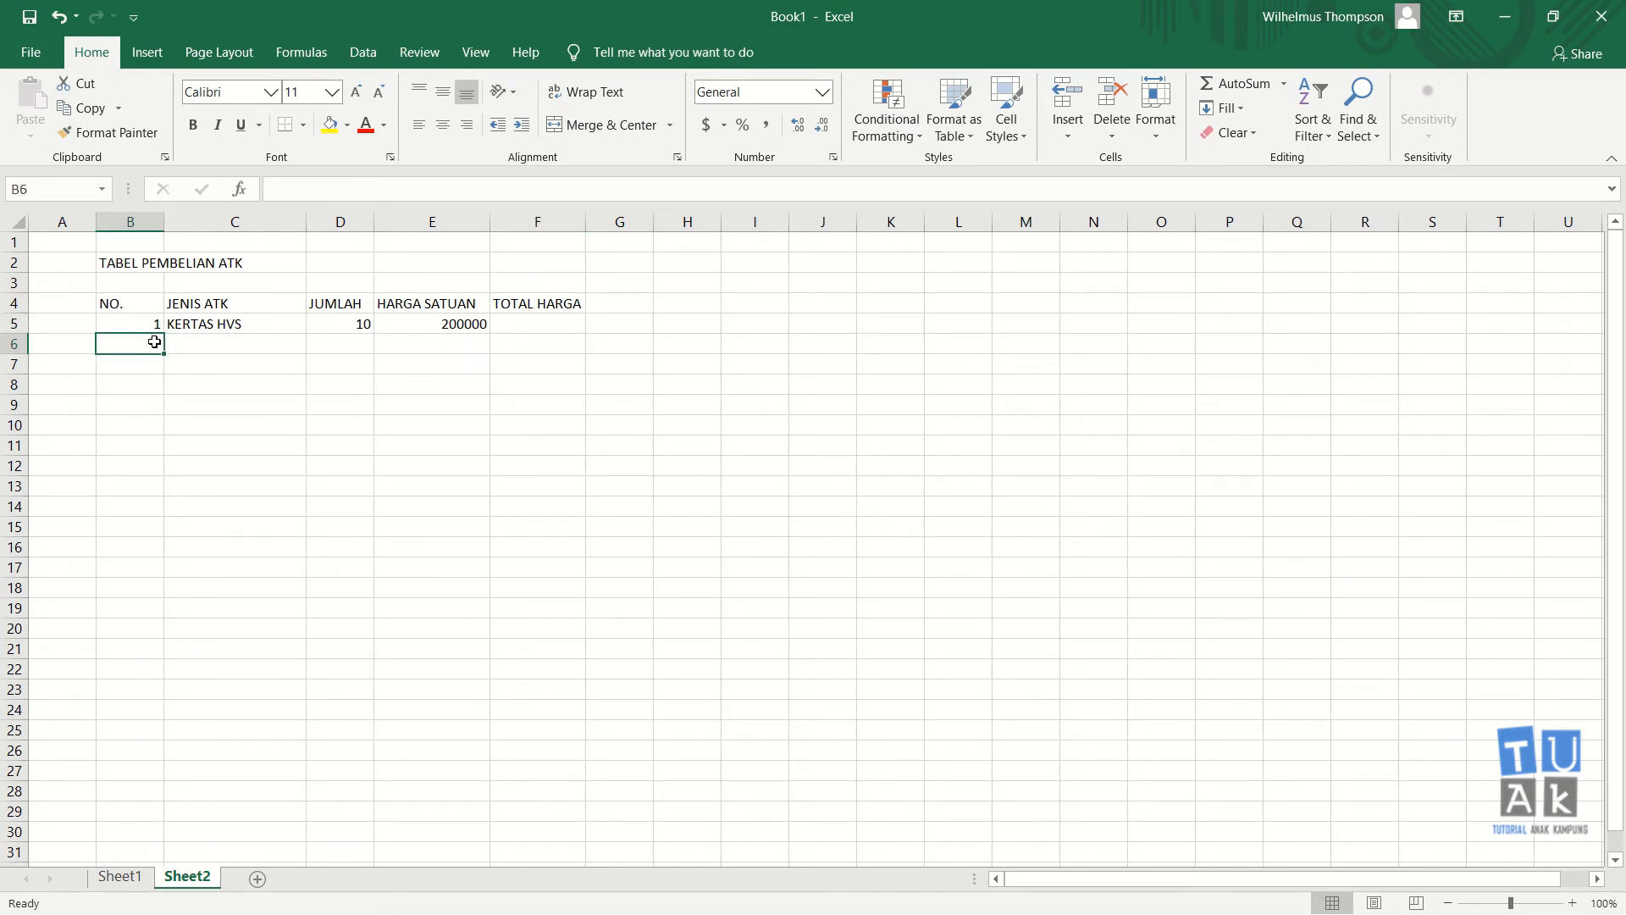
type("2")
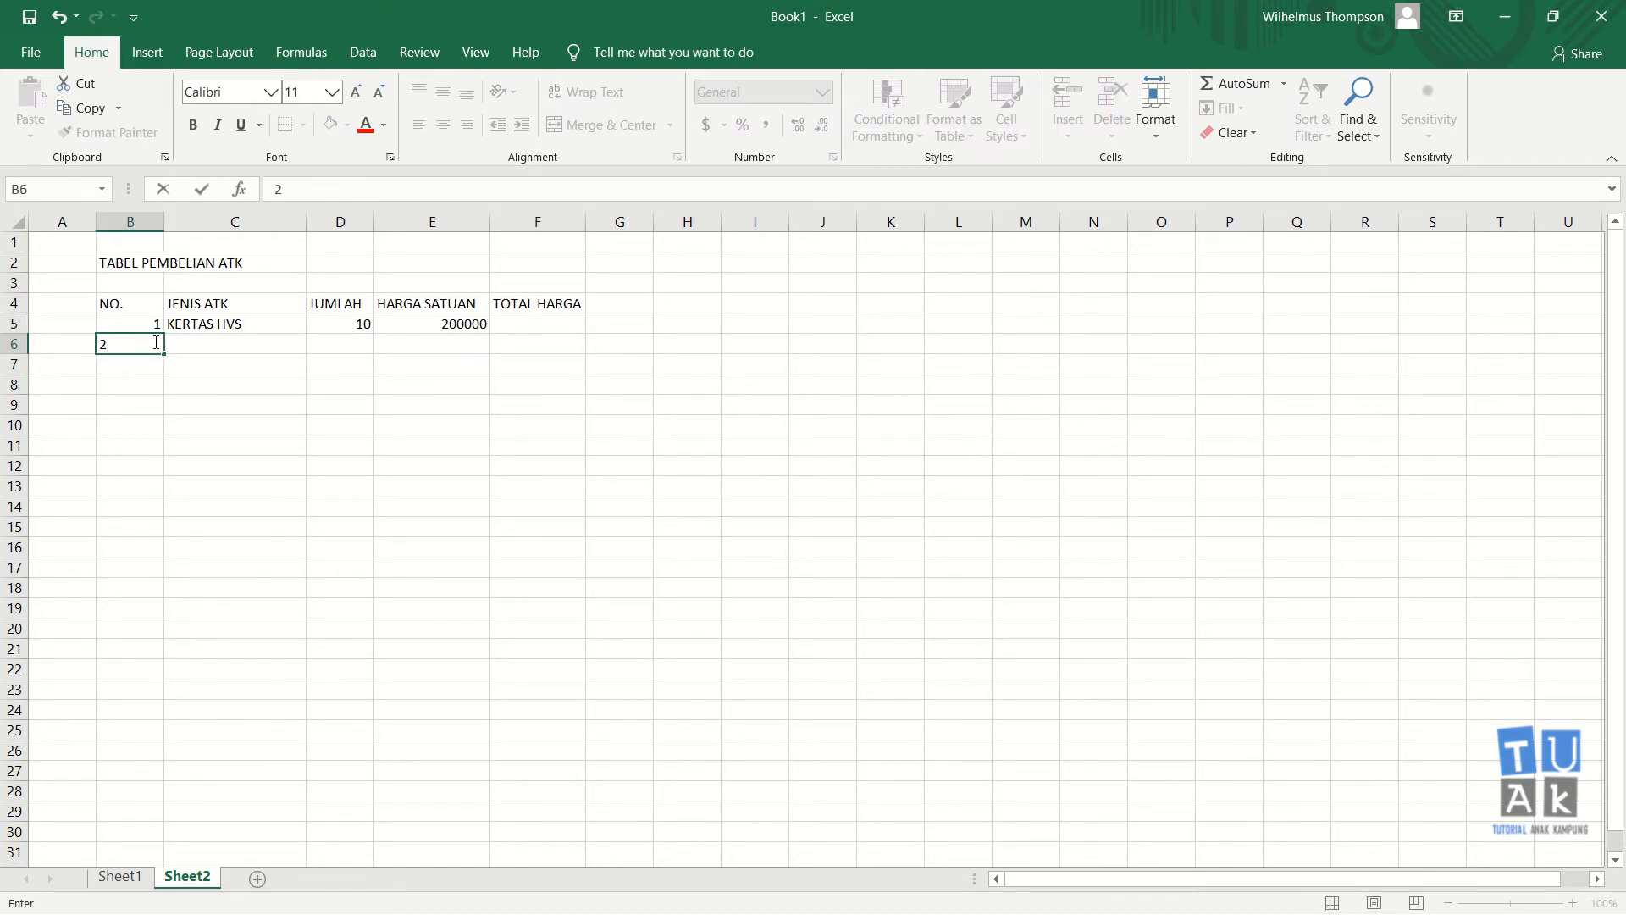
key("Tab")
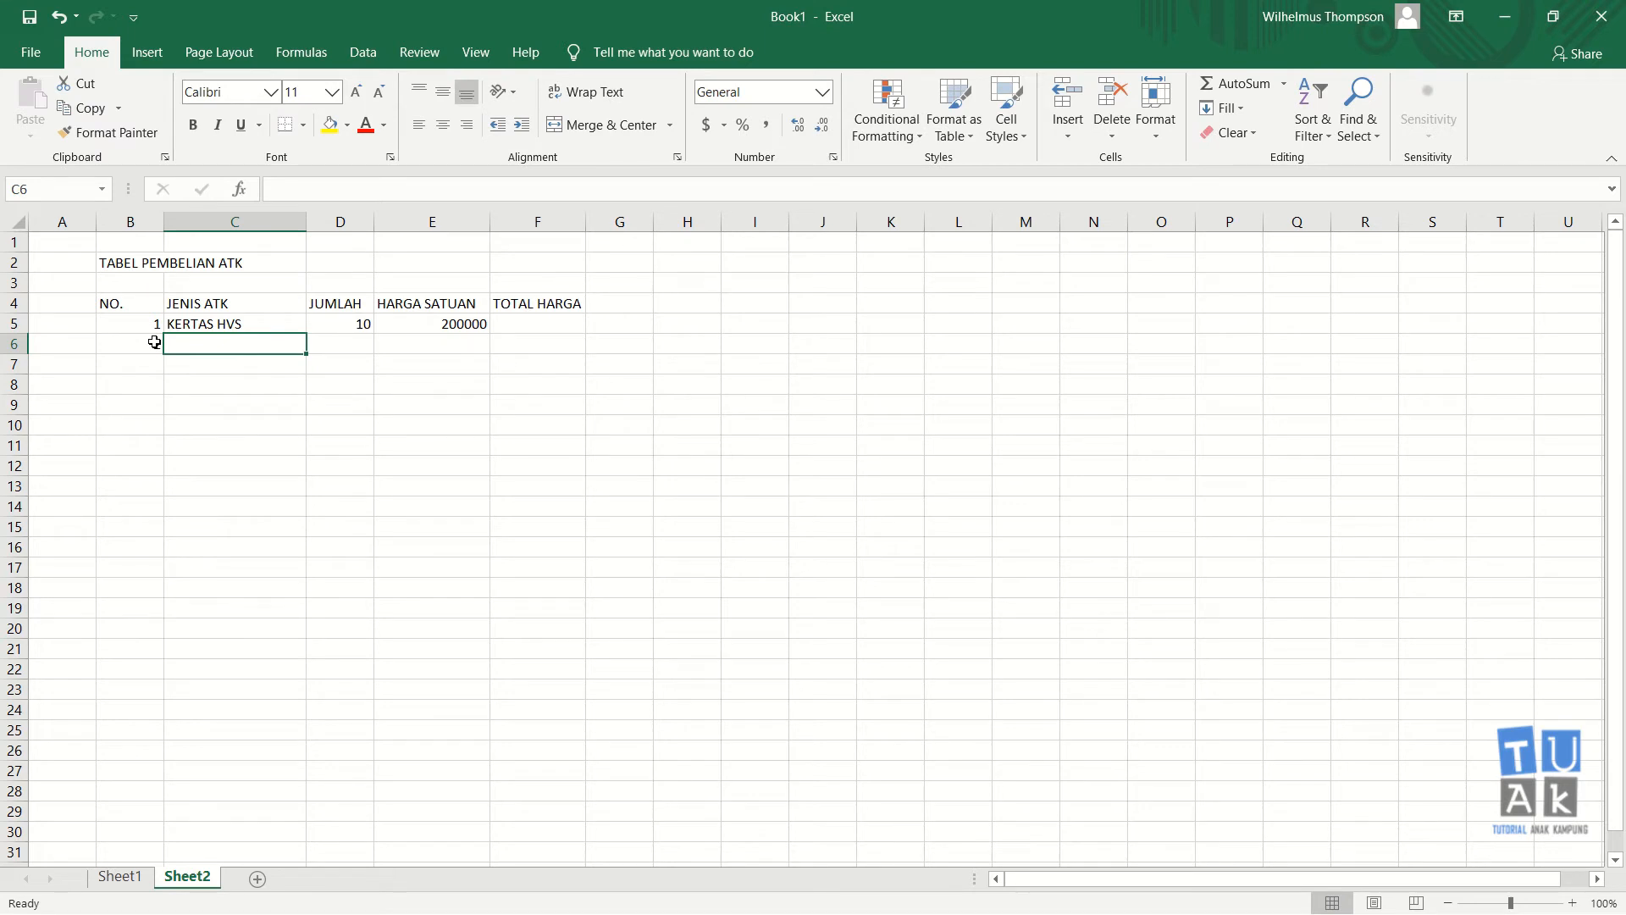
type("PENA")
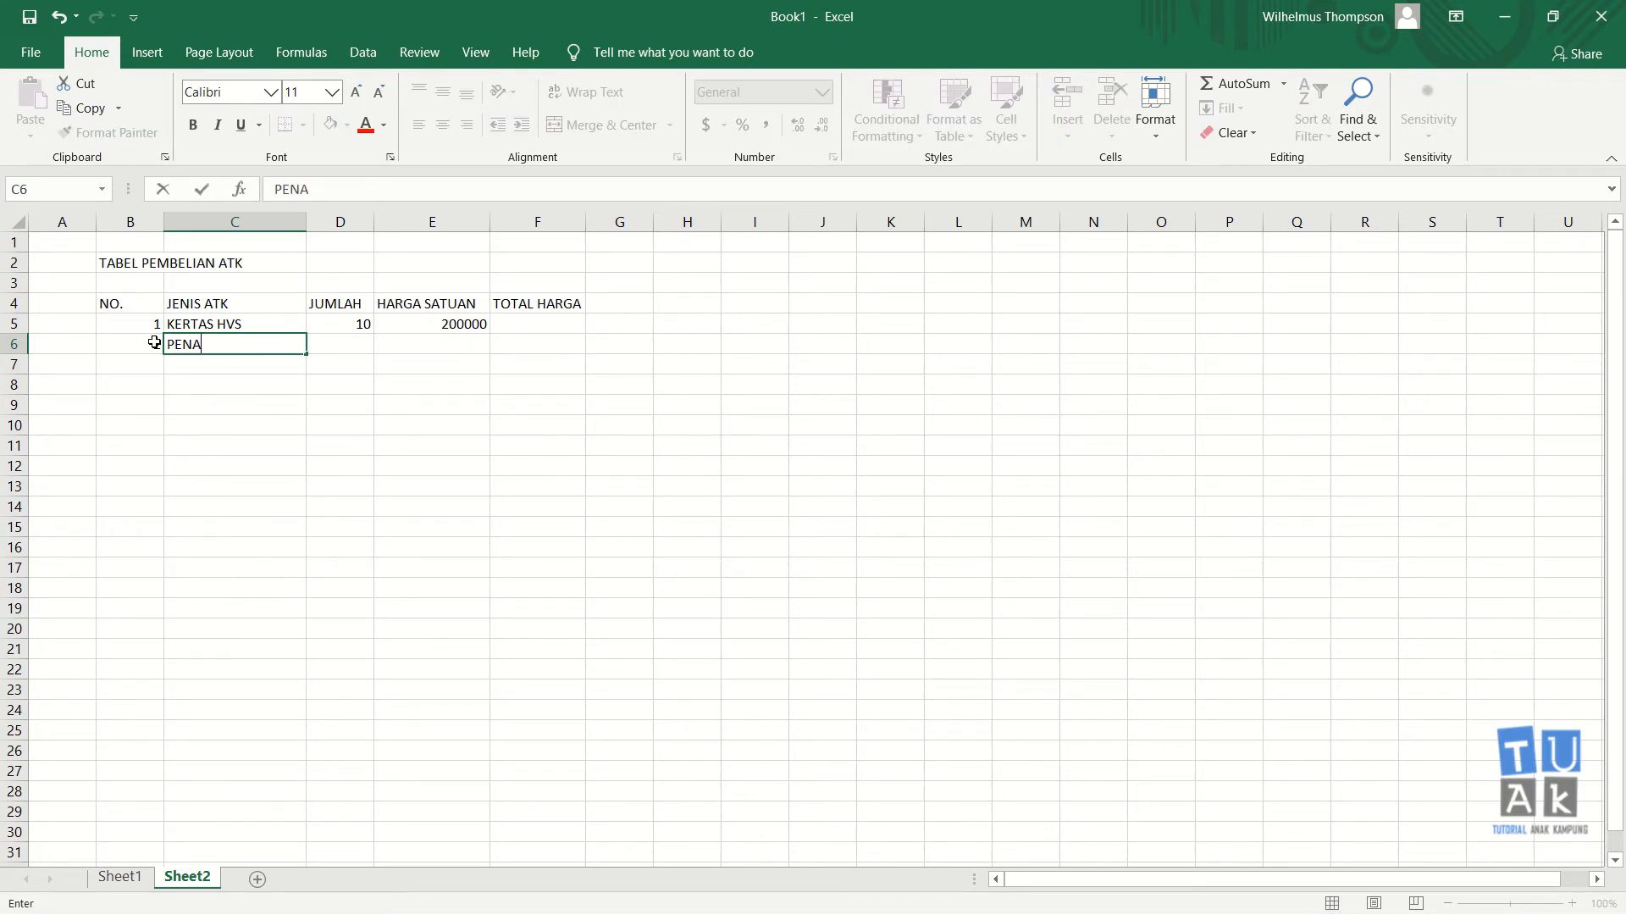
key("Tab")
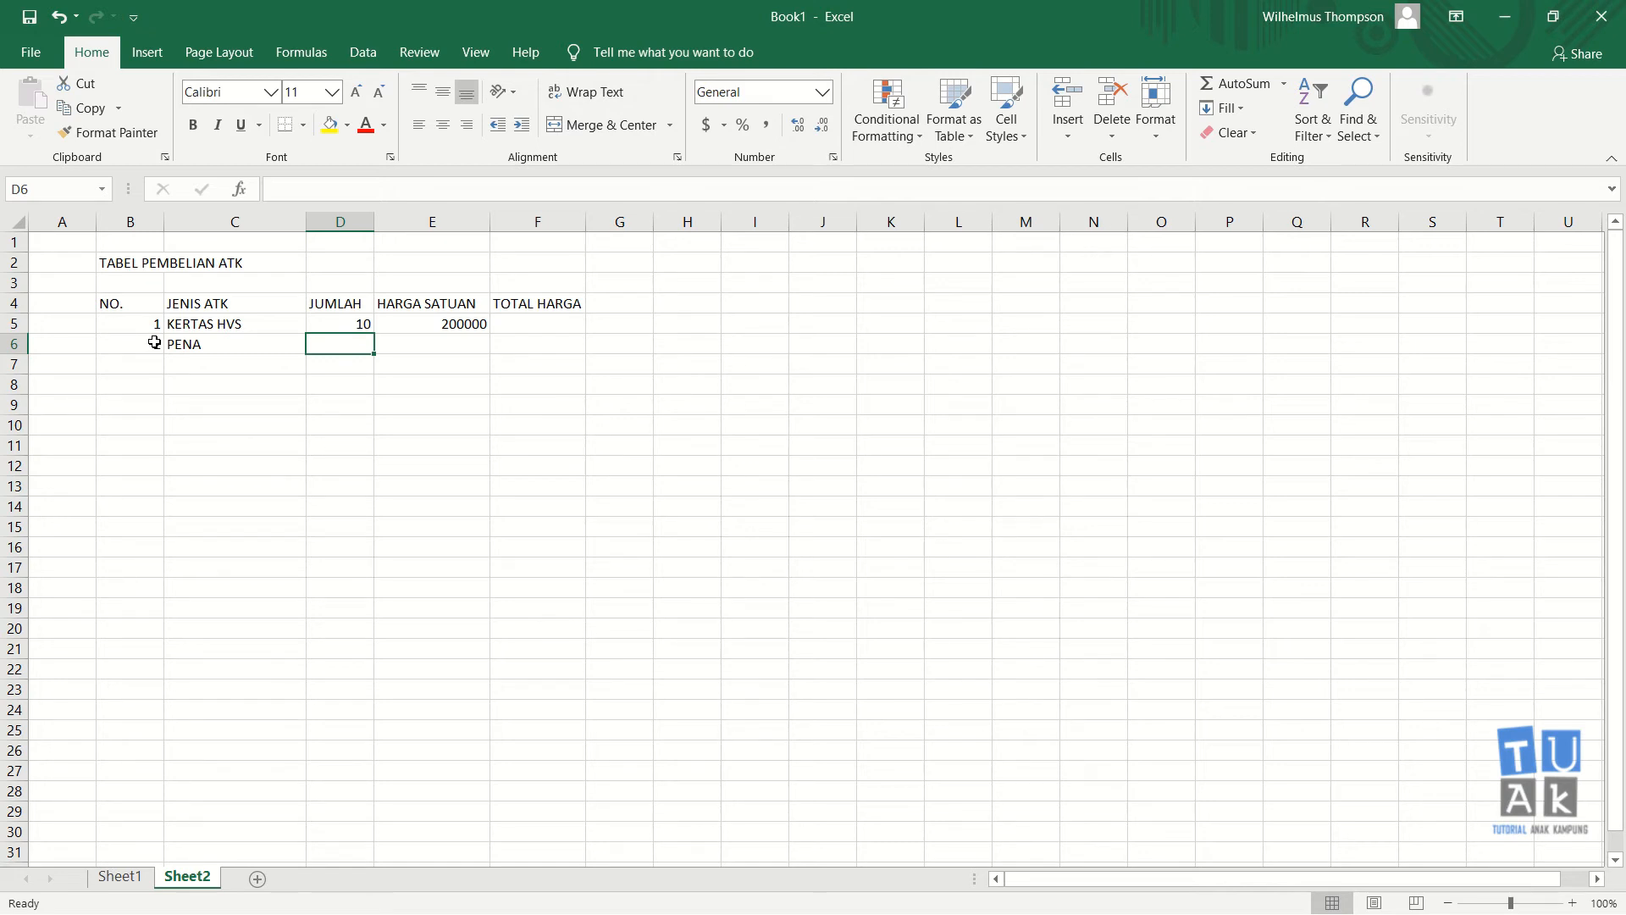
type("30")
key("Tab")
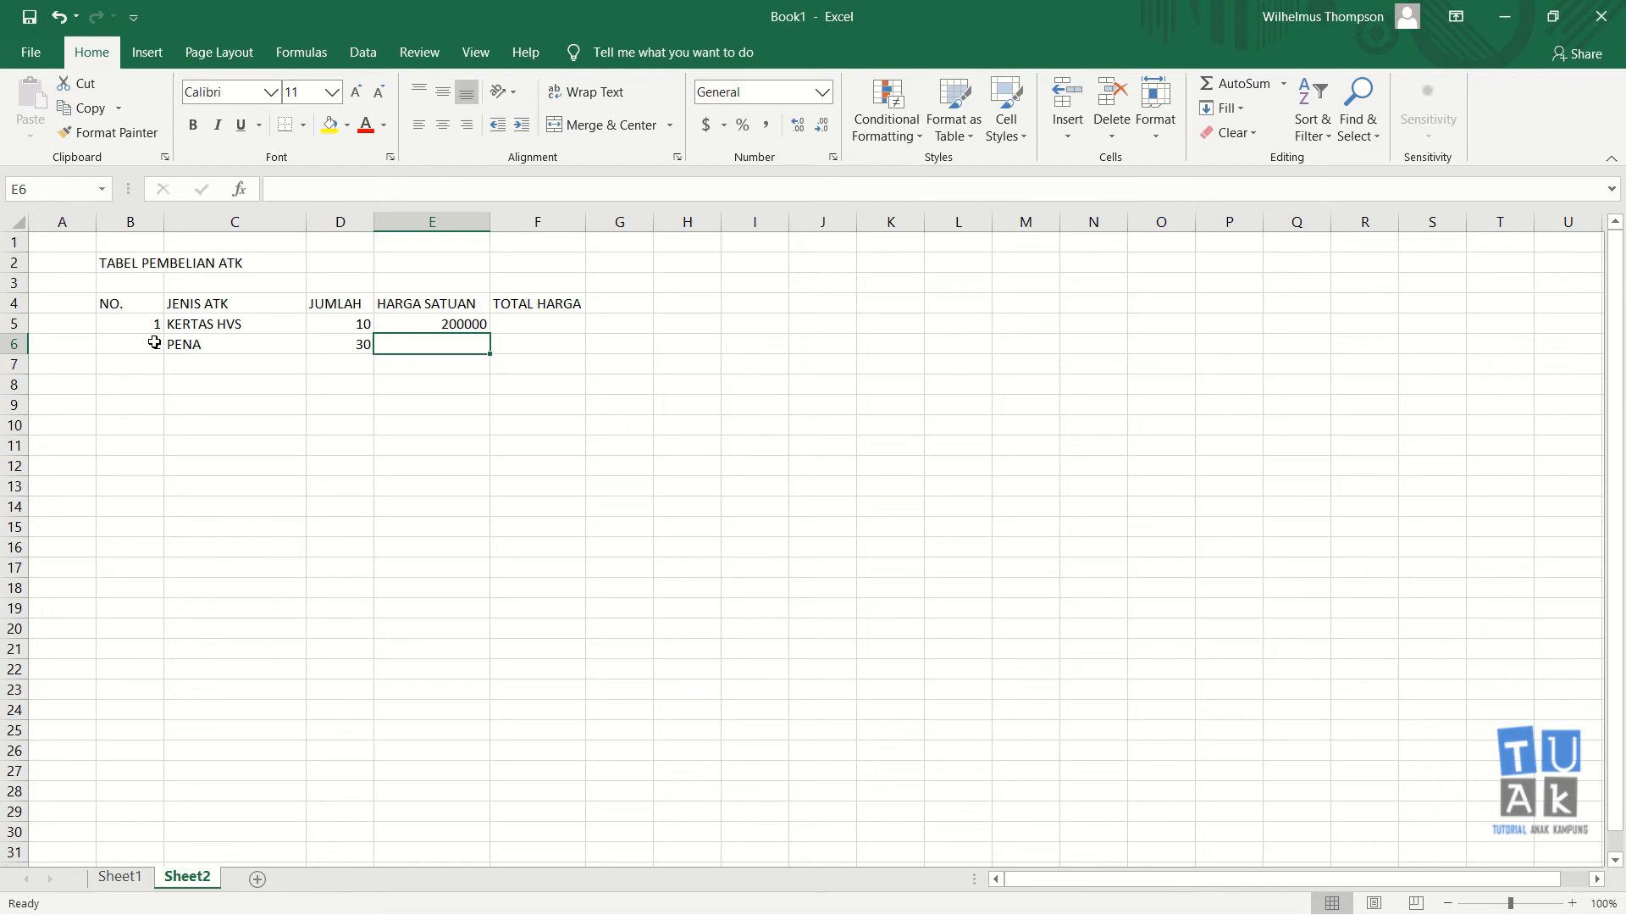
type("25")
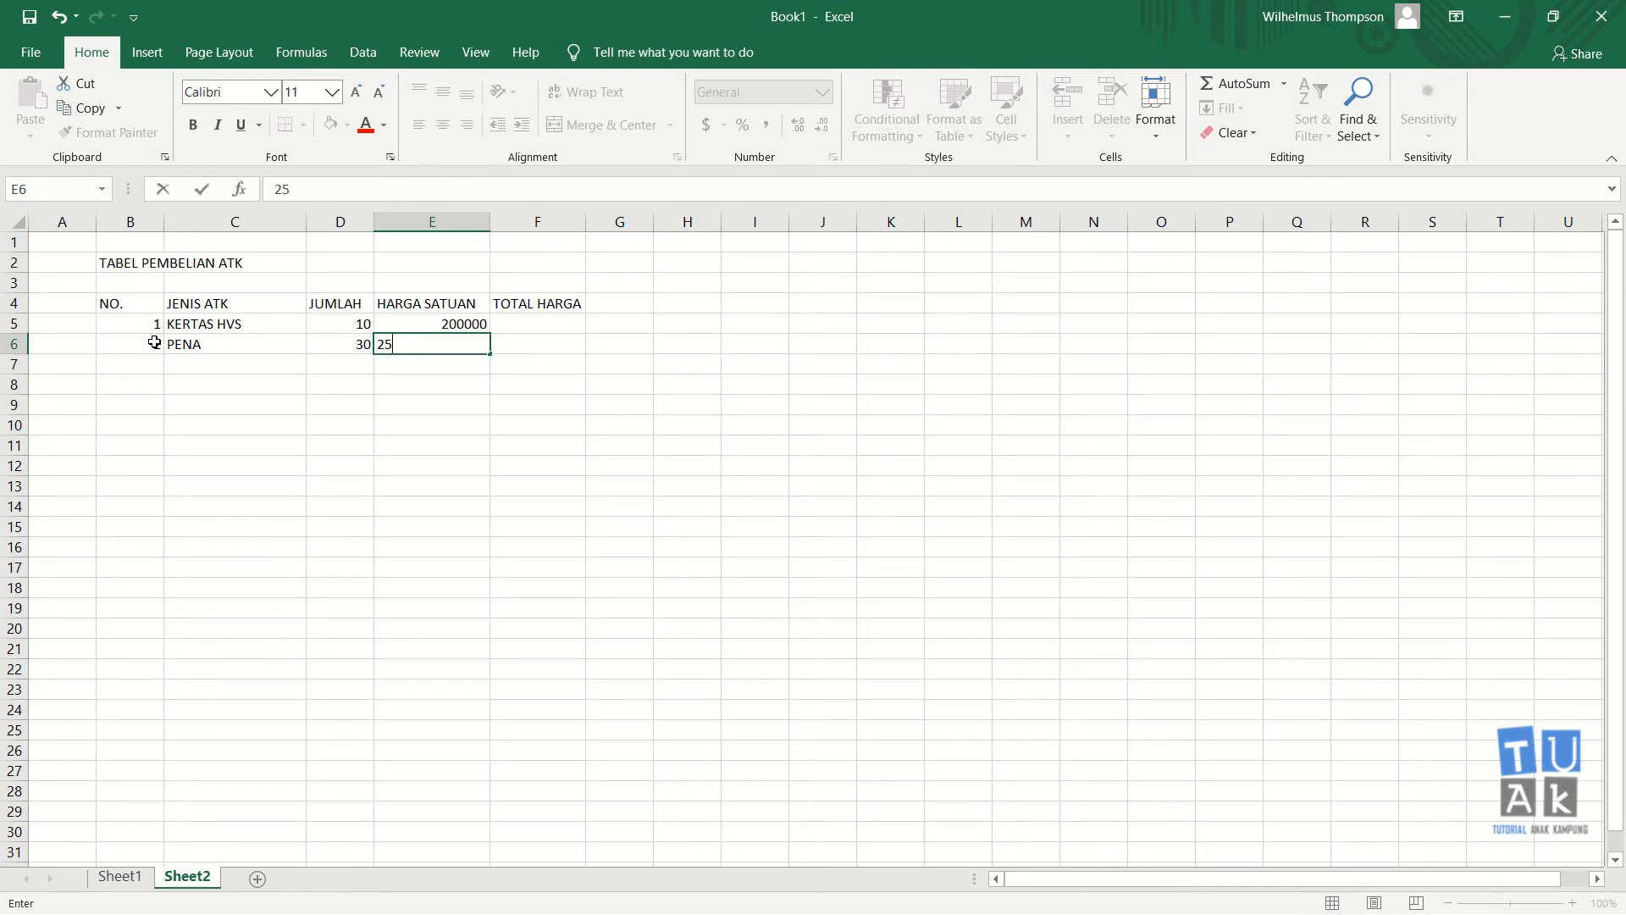
type("000")
key("Return")
Enter number 3 and the item name PENSIL in B7:C7 for the third item row
key("Left")
key("Left")
key("Left")
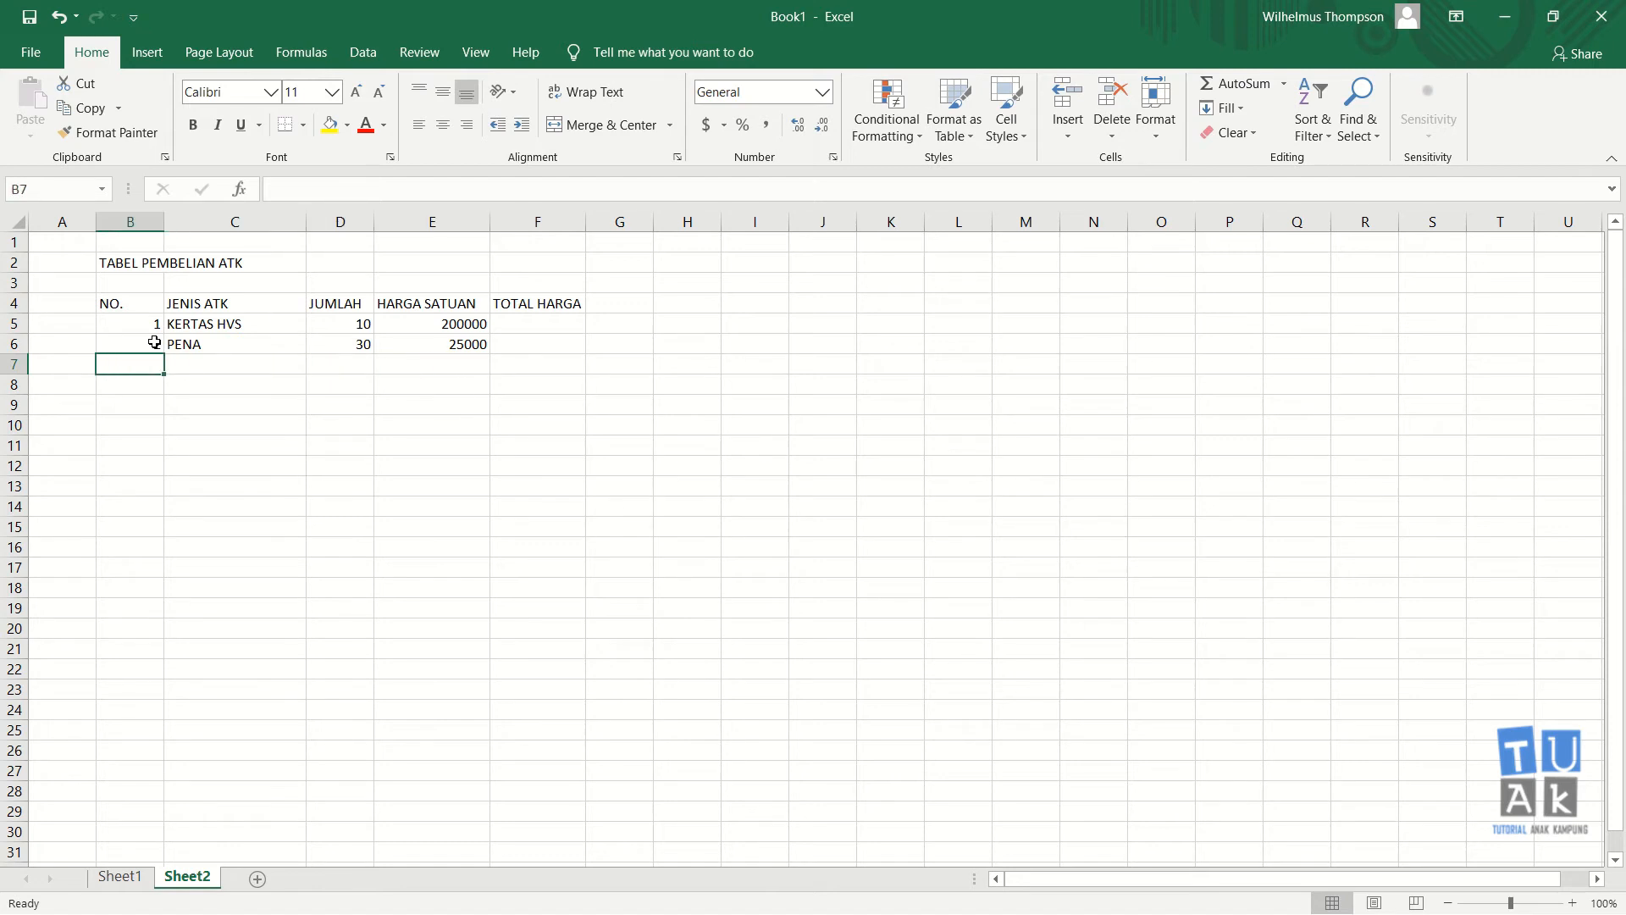
type("3")
key("Tab")
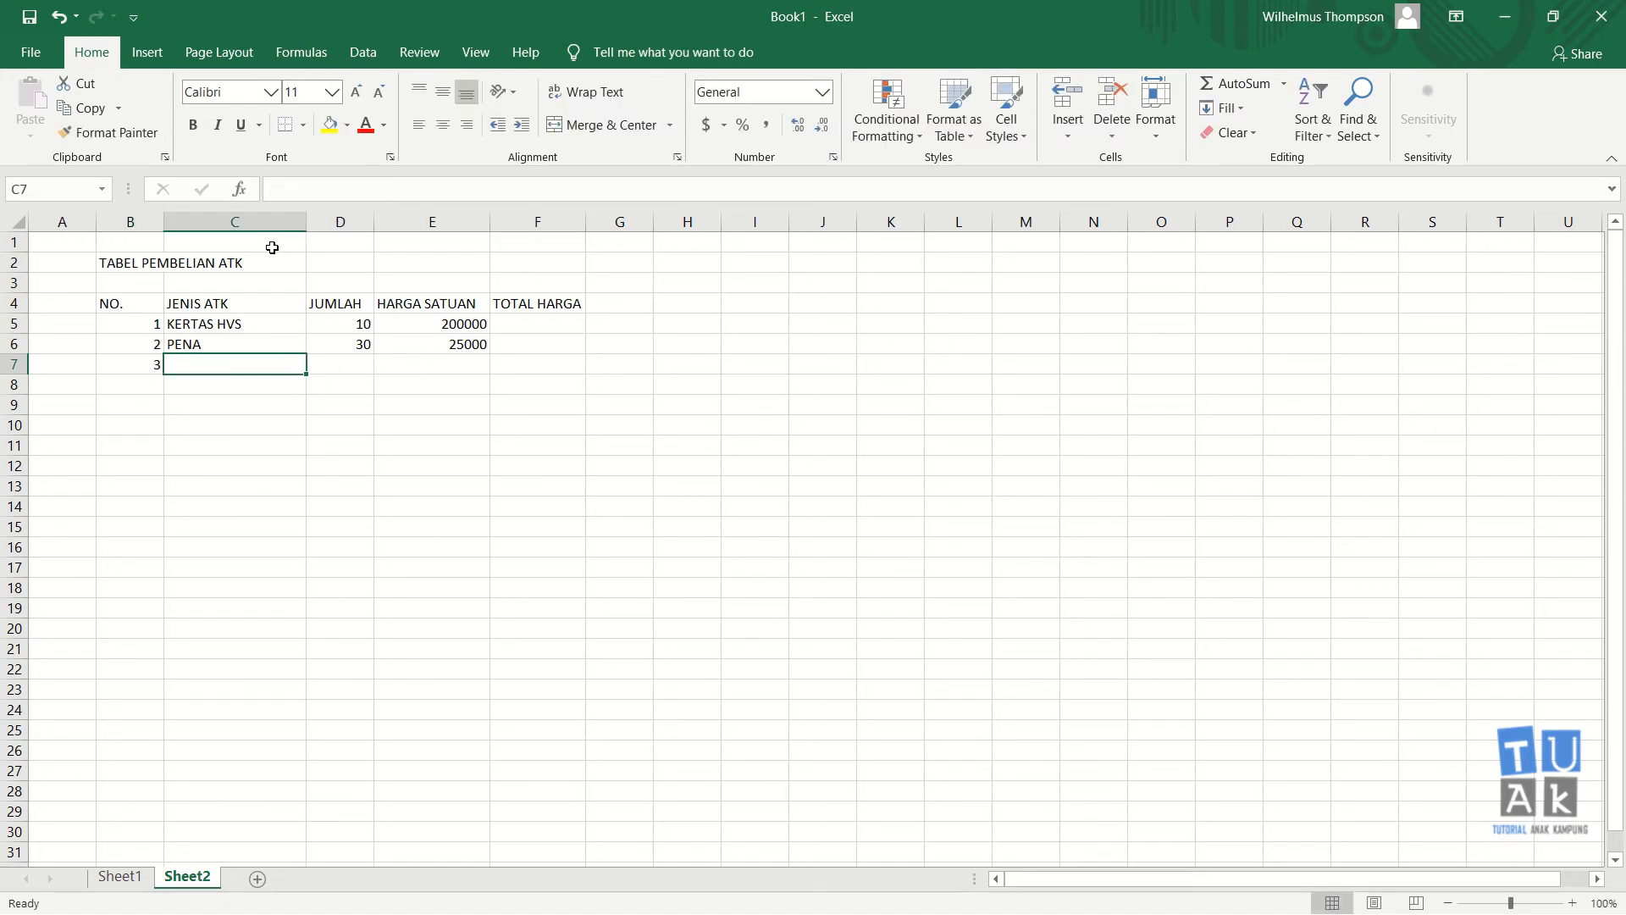
type("PENSIL")
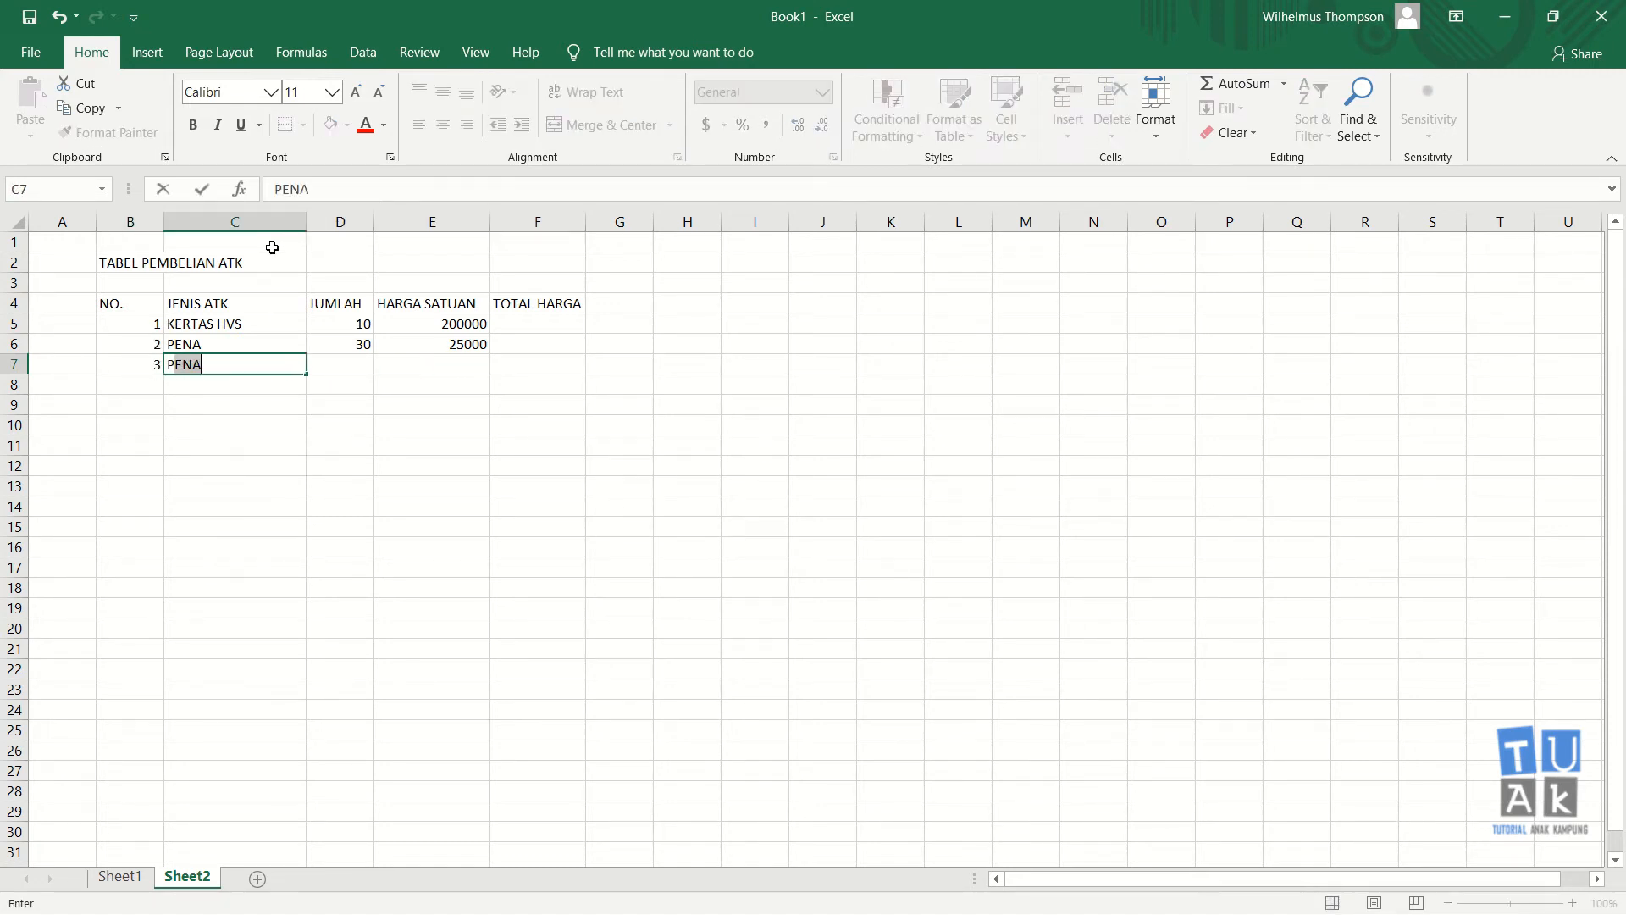
key("Return")
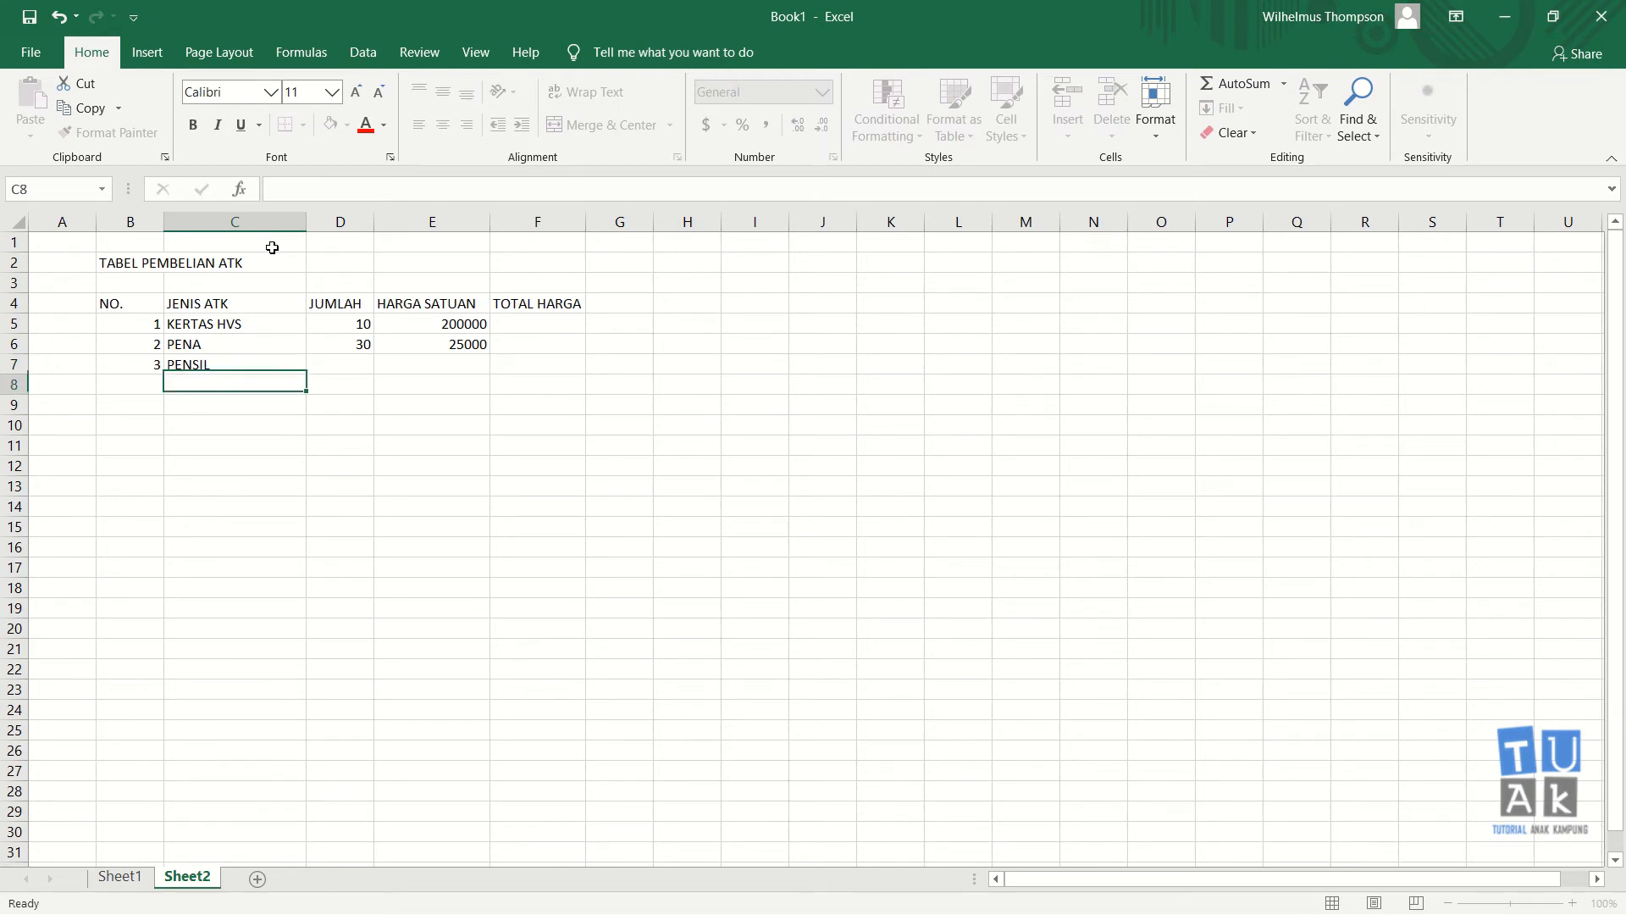
Enter the quantity 20 in D7 and the unit price 20000 in E7 for PENSIL
key("Up")
key("Right")
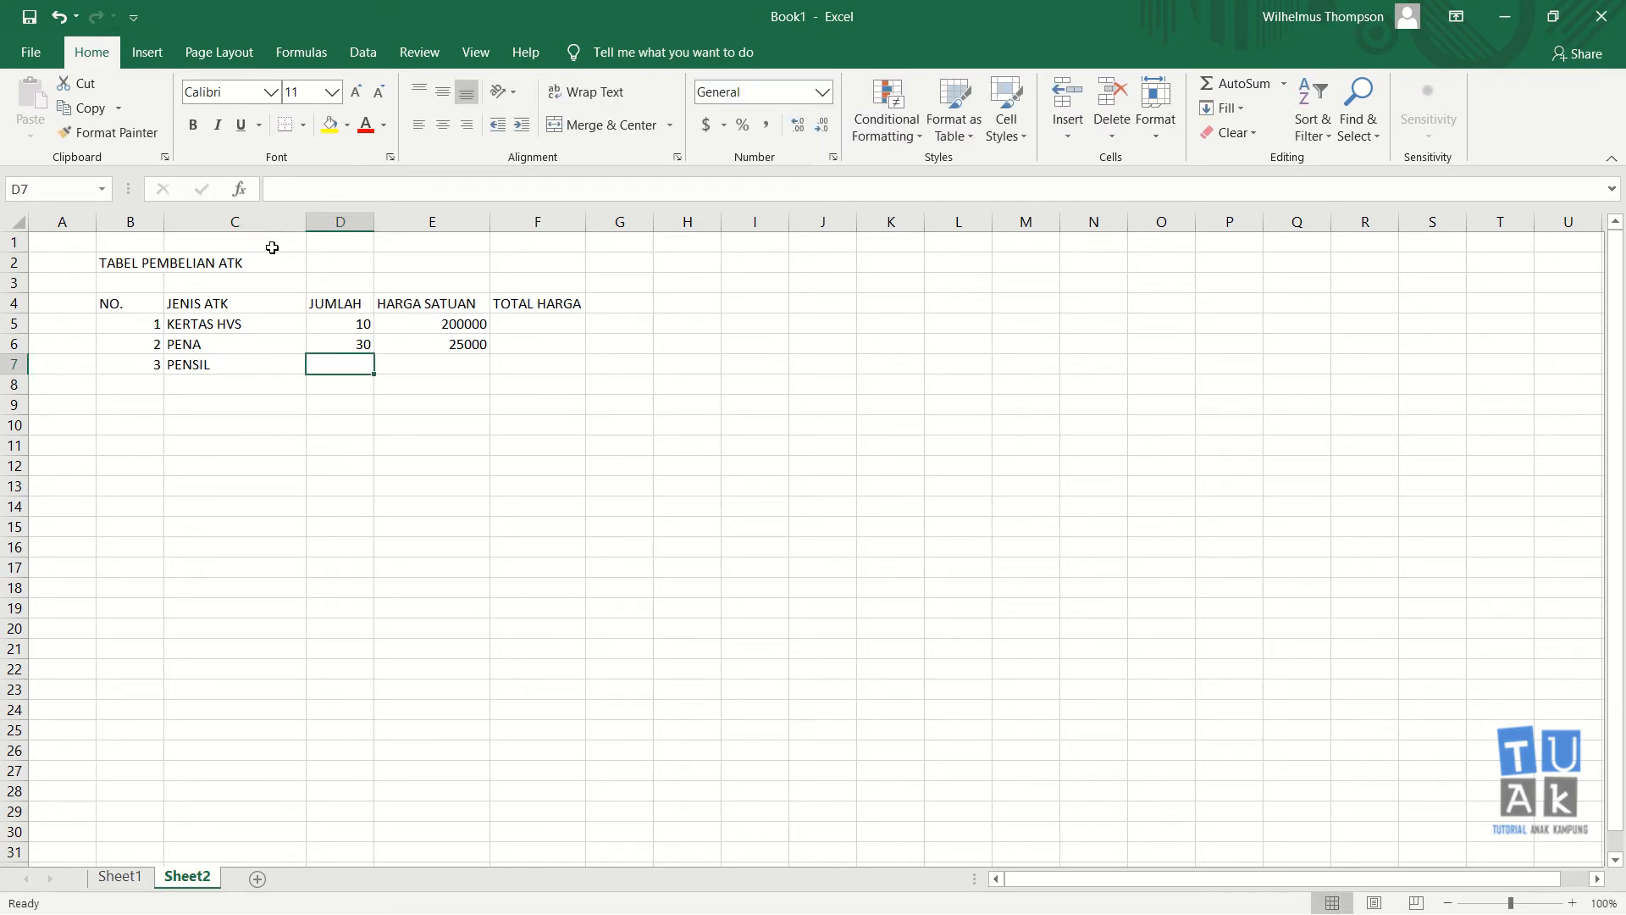
type("20")
key("Return")
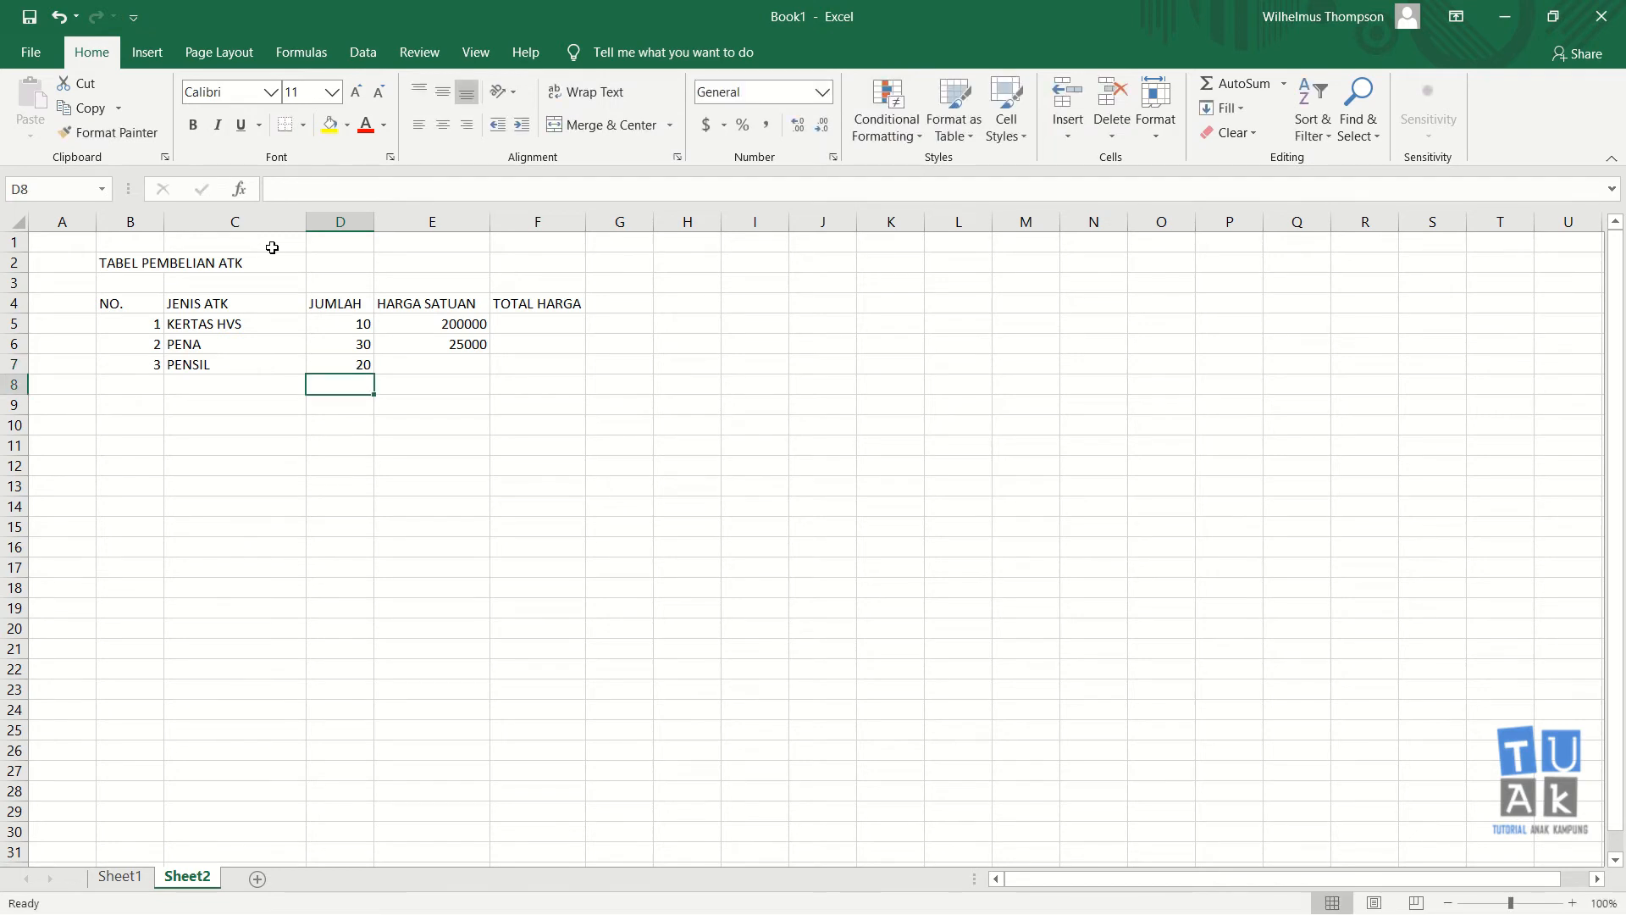
key("Up")
key("Right")
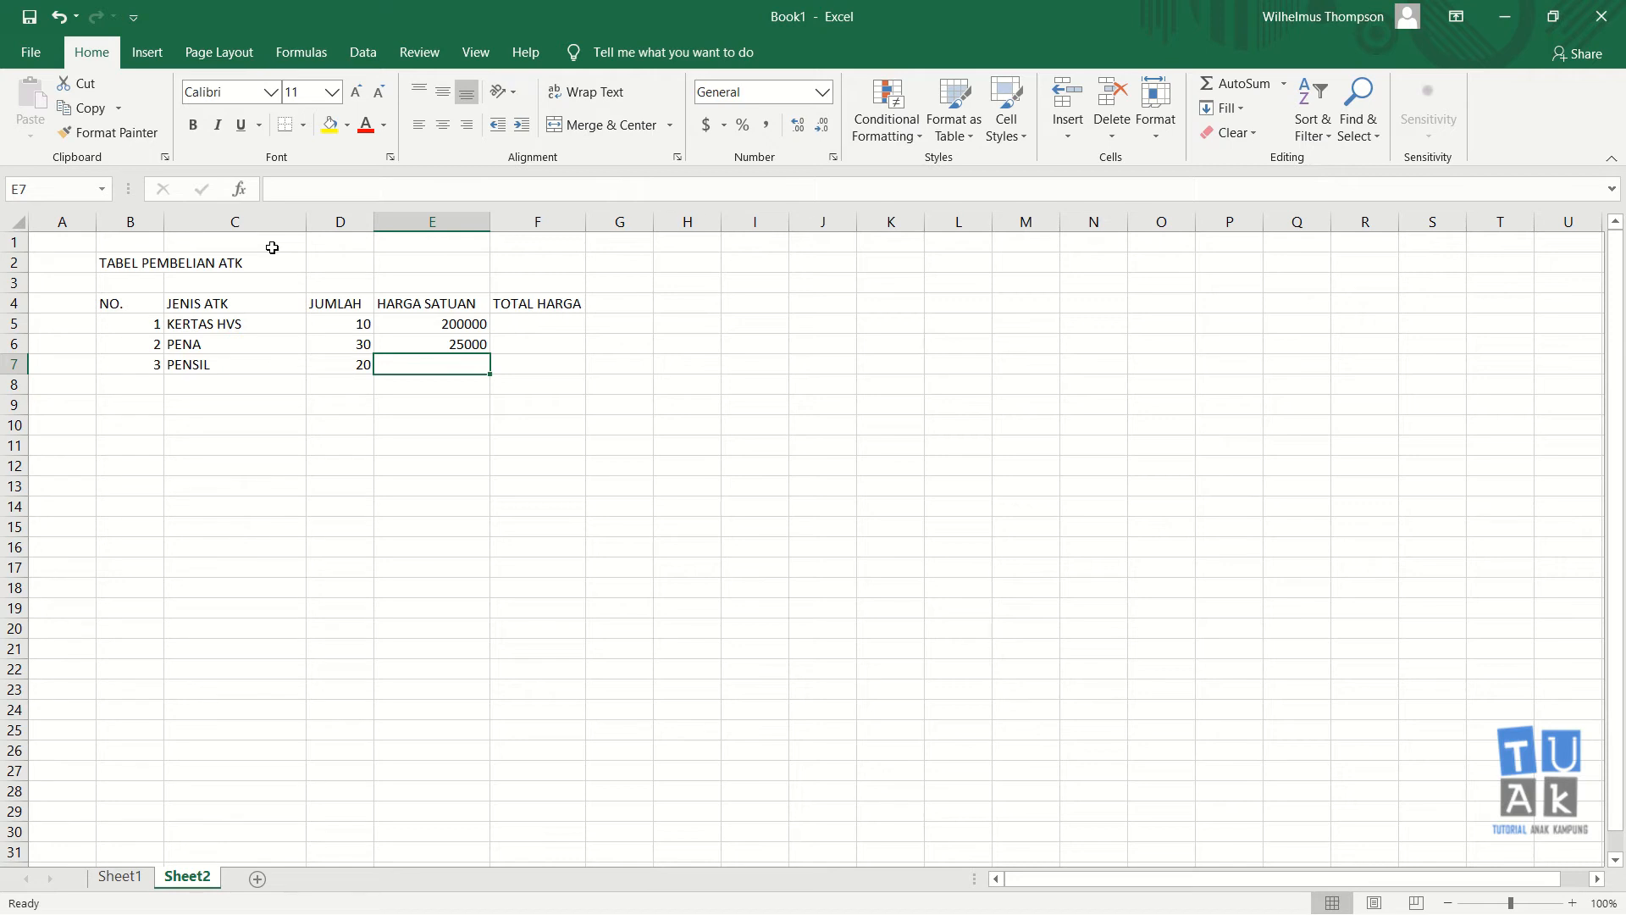
type("20000")
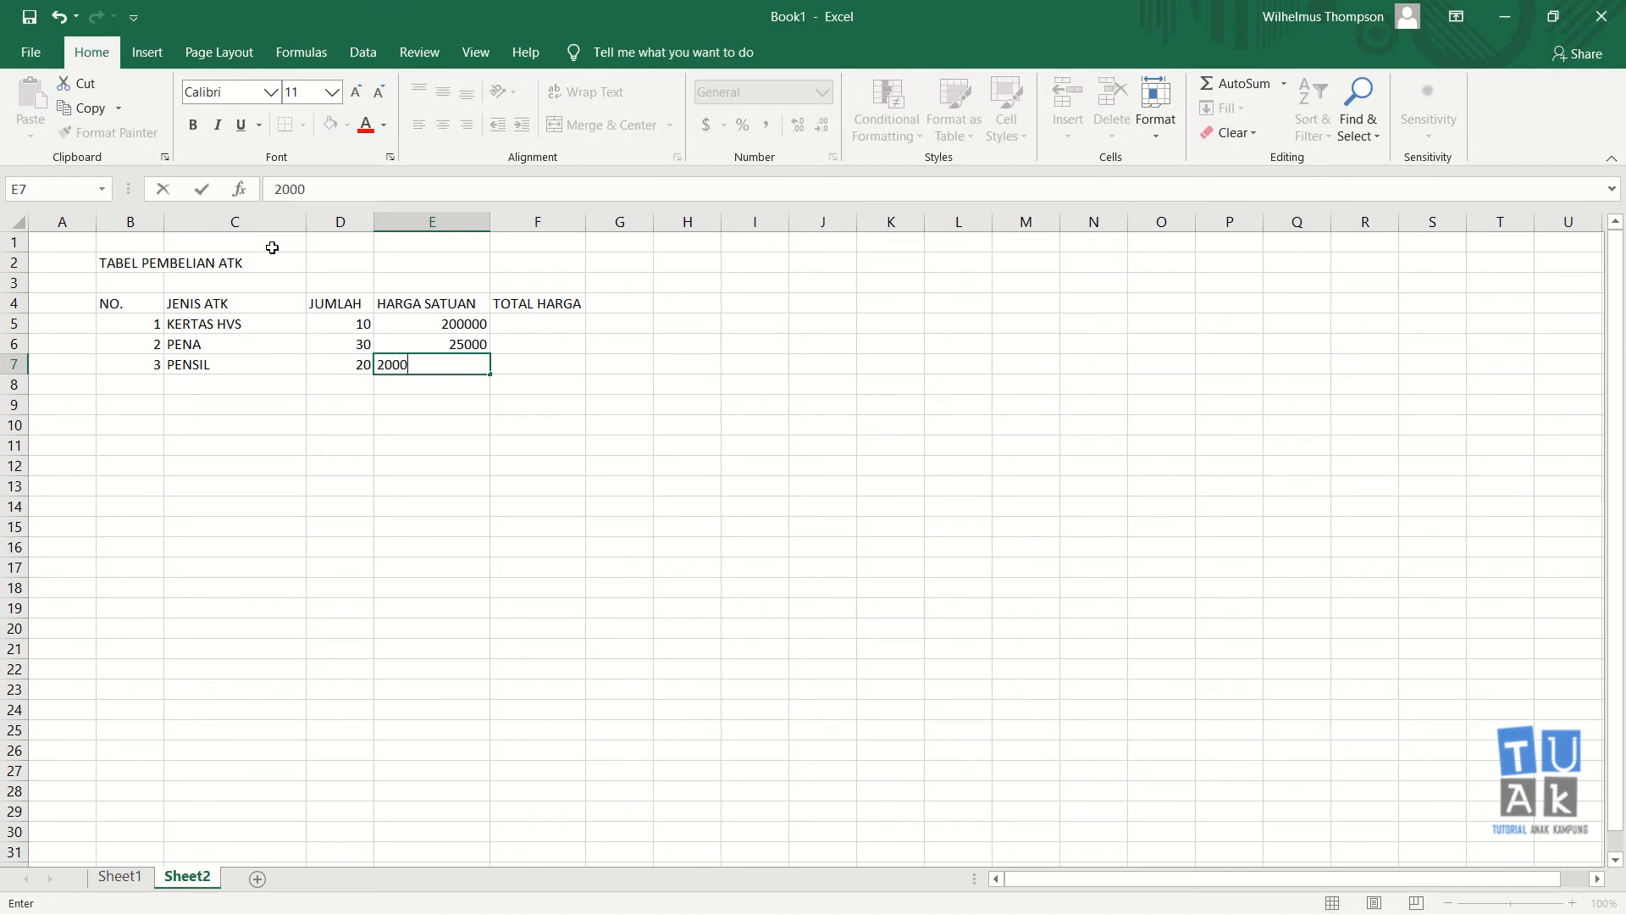
key("Return")
Fill the fourth item row in B8:E8 with number 4, item MISTAR, quantity 5 and unit price 10000
key("Left")
key("Left")
key("Left")
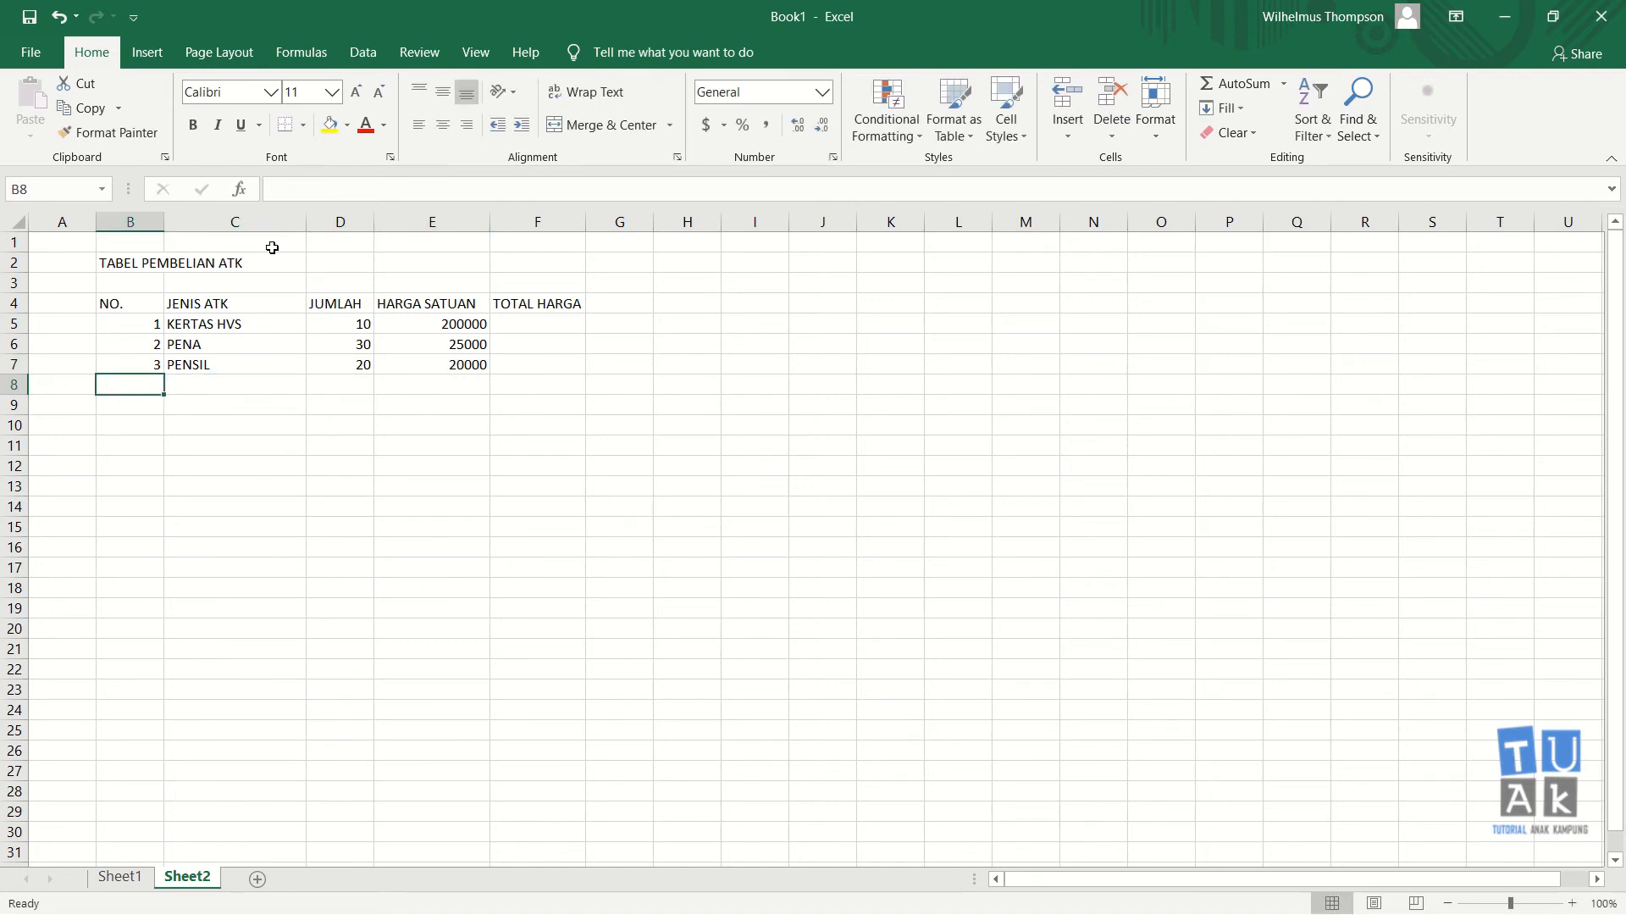
type("4")
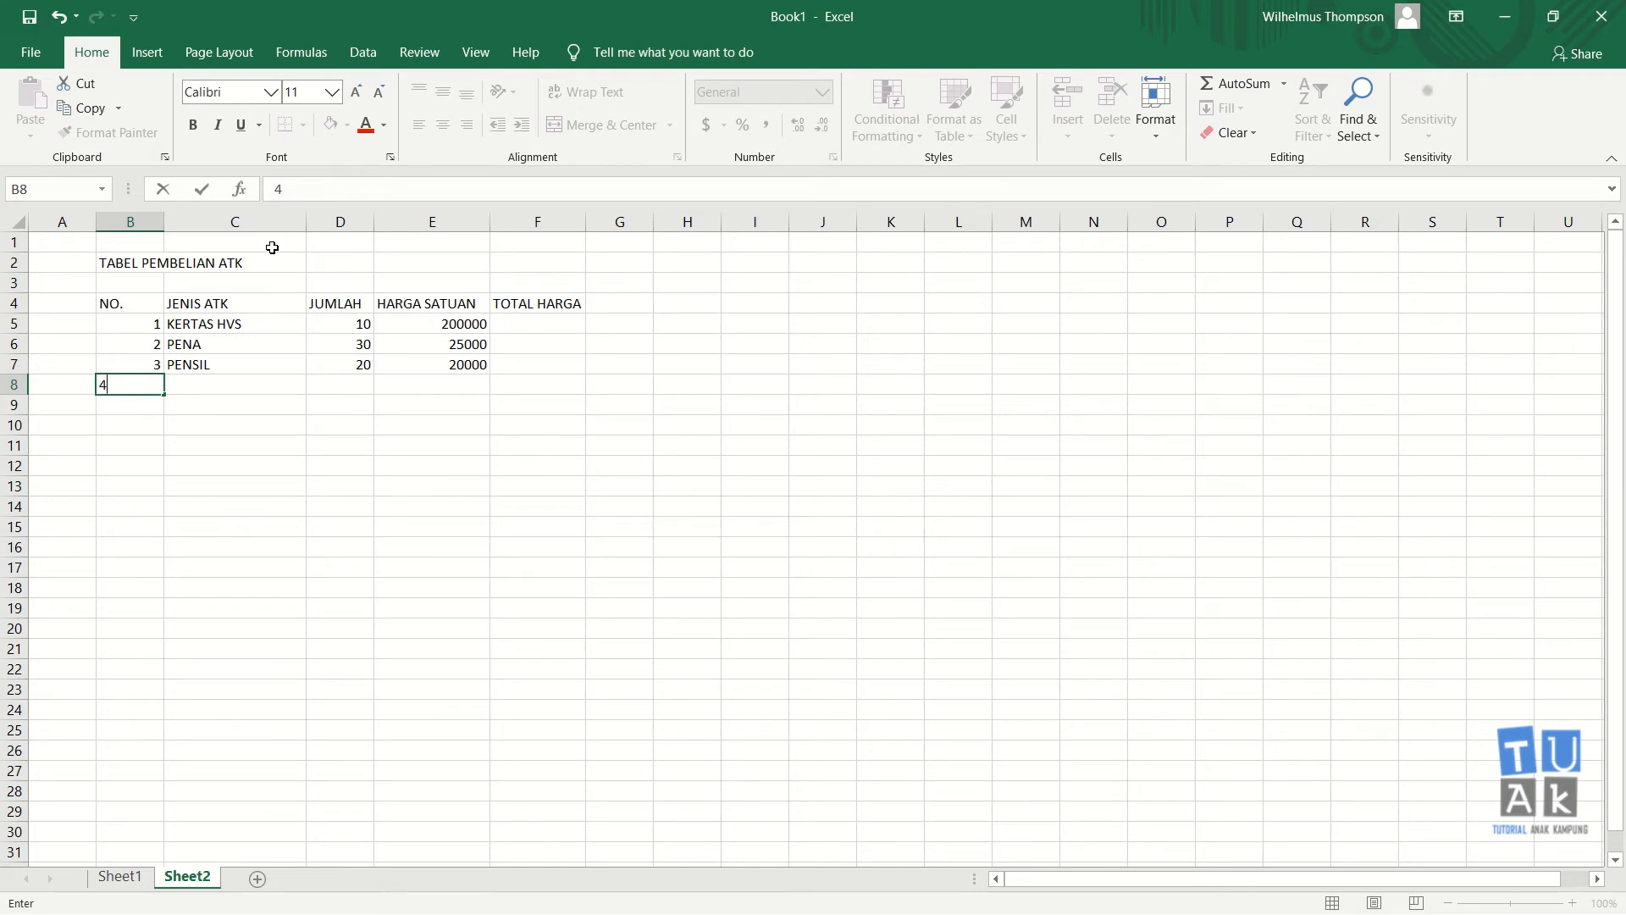
key("Tab")
type("MISTAR")
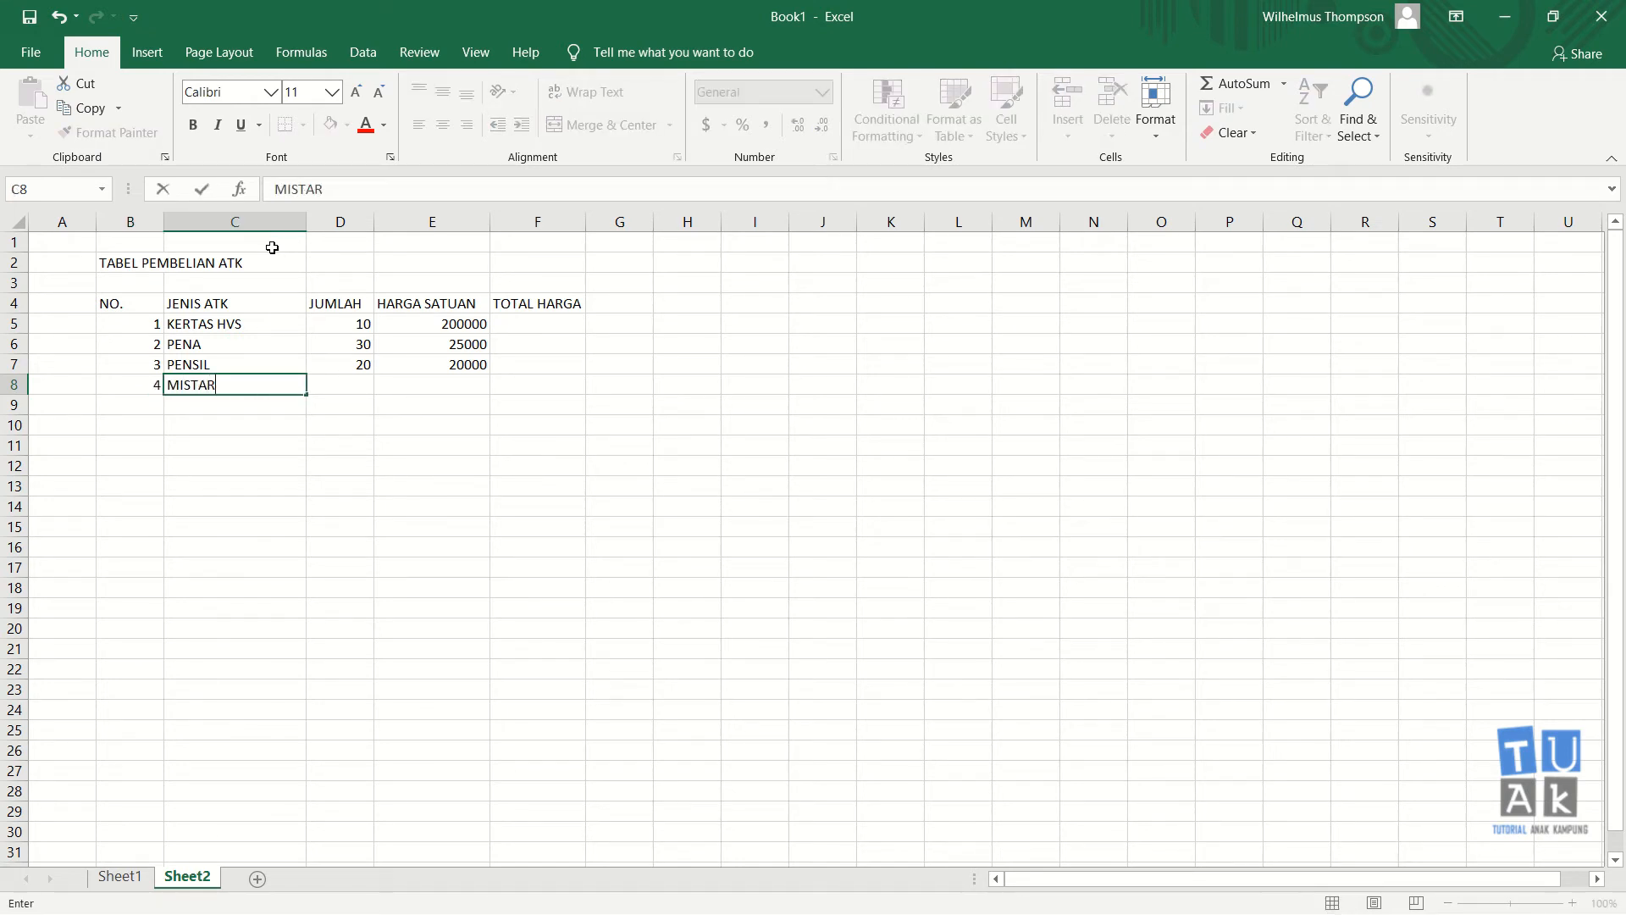
key("Tab")
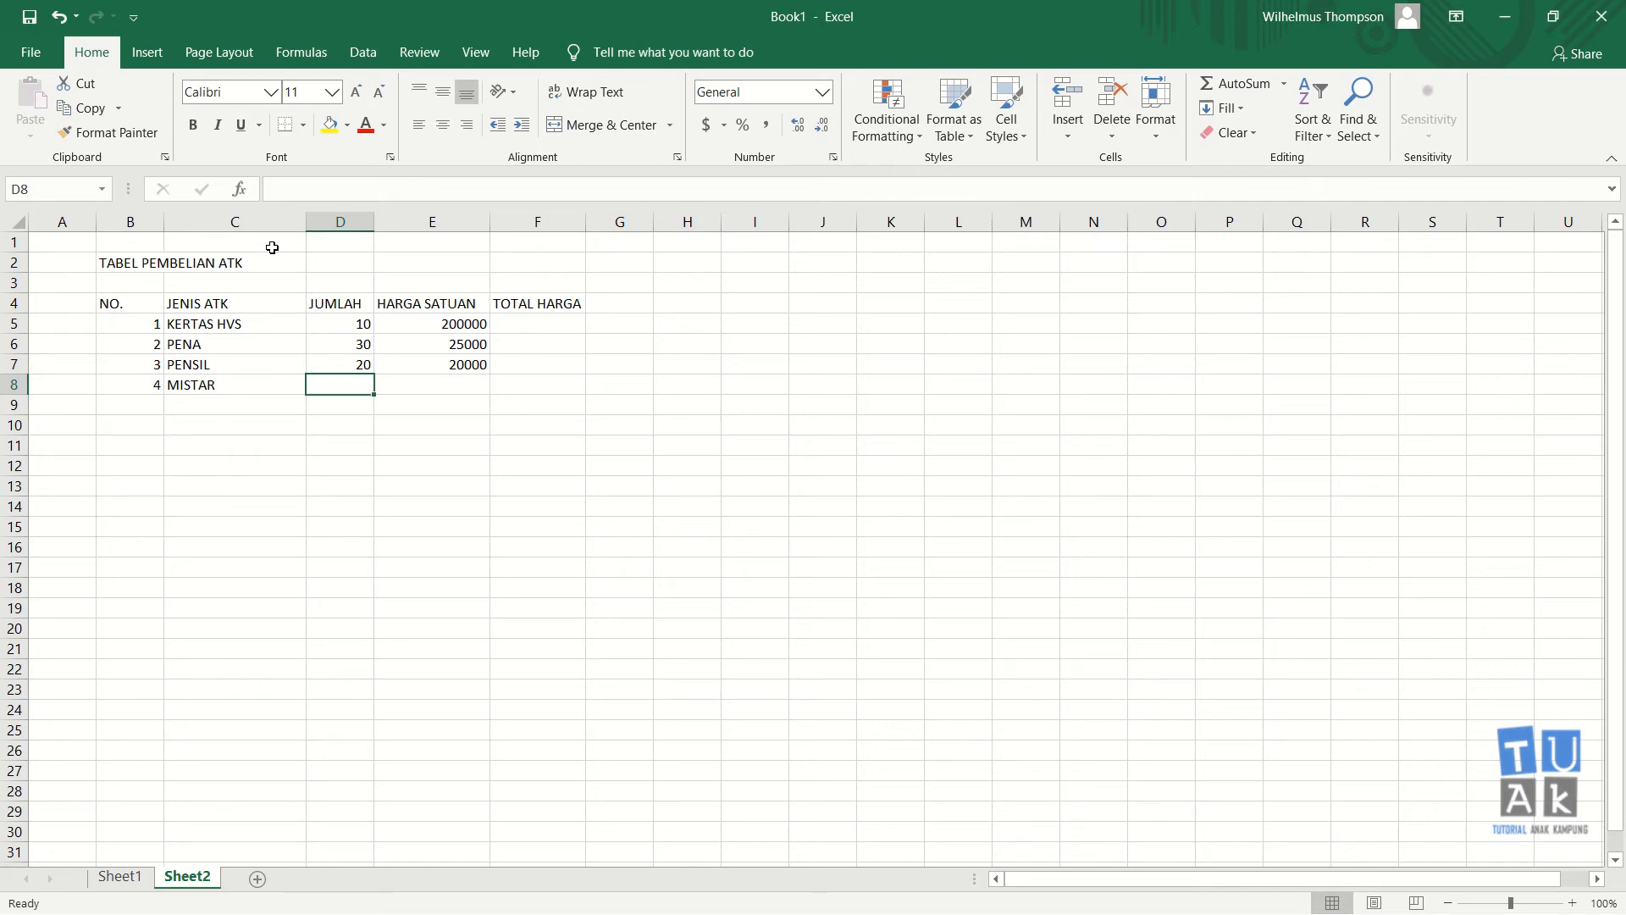
type("5")
key("Tab")
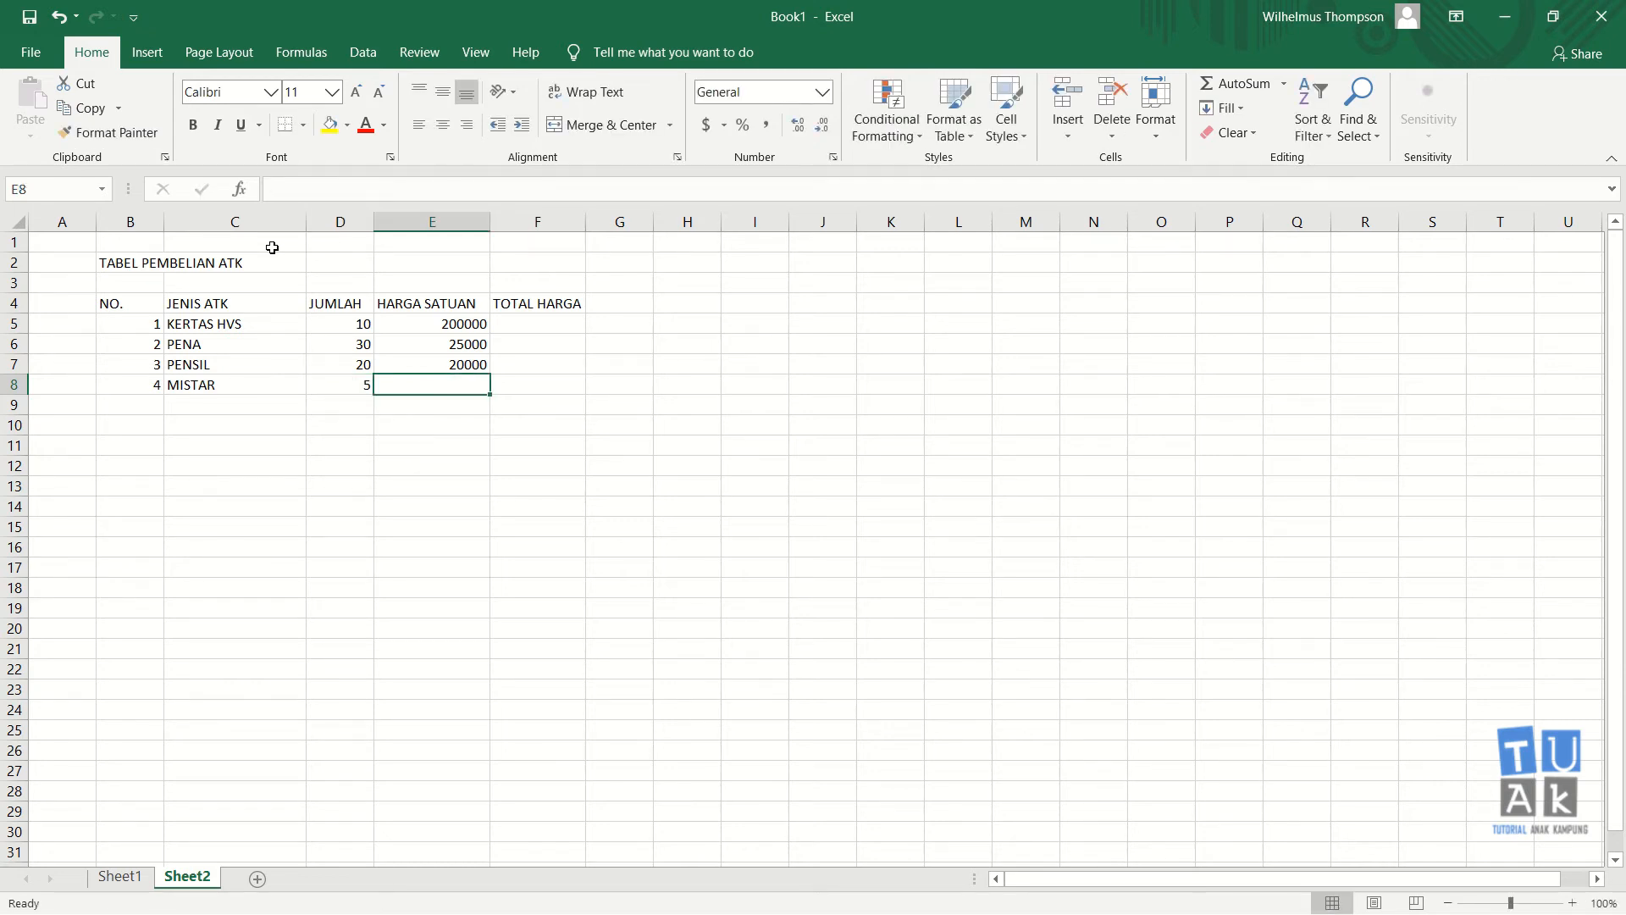
type("10000")
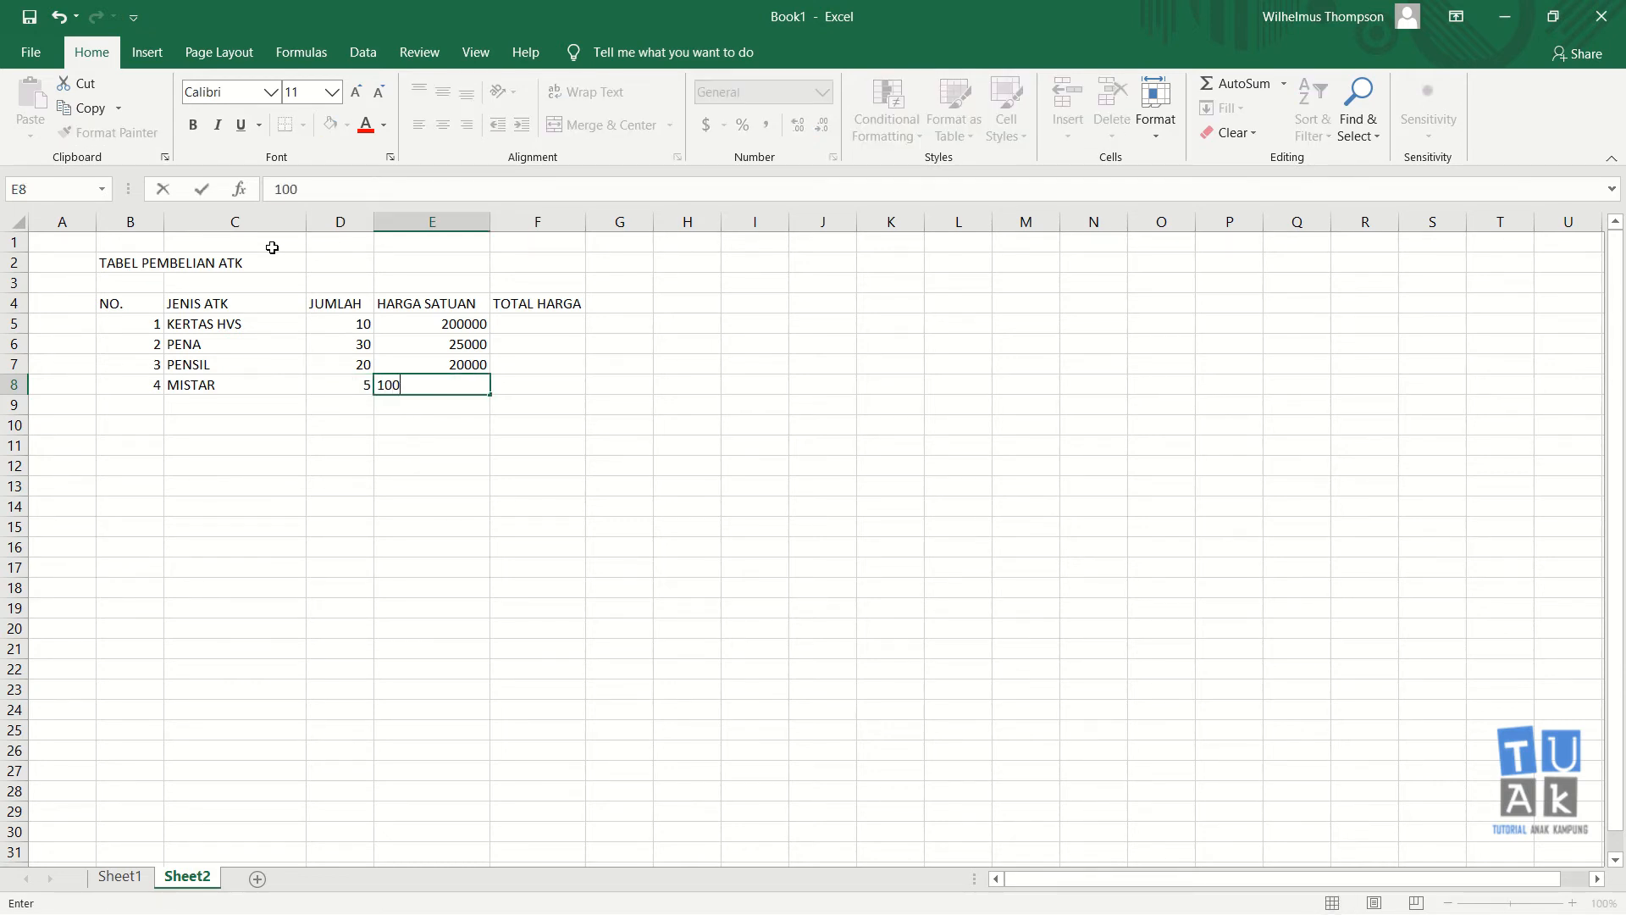
key("Return")
Apply outline and inside borders to the whole table range B4:F8
key("Left")
key("Left")
key("Left")
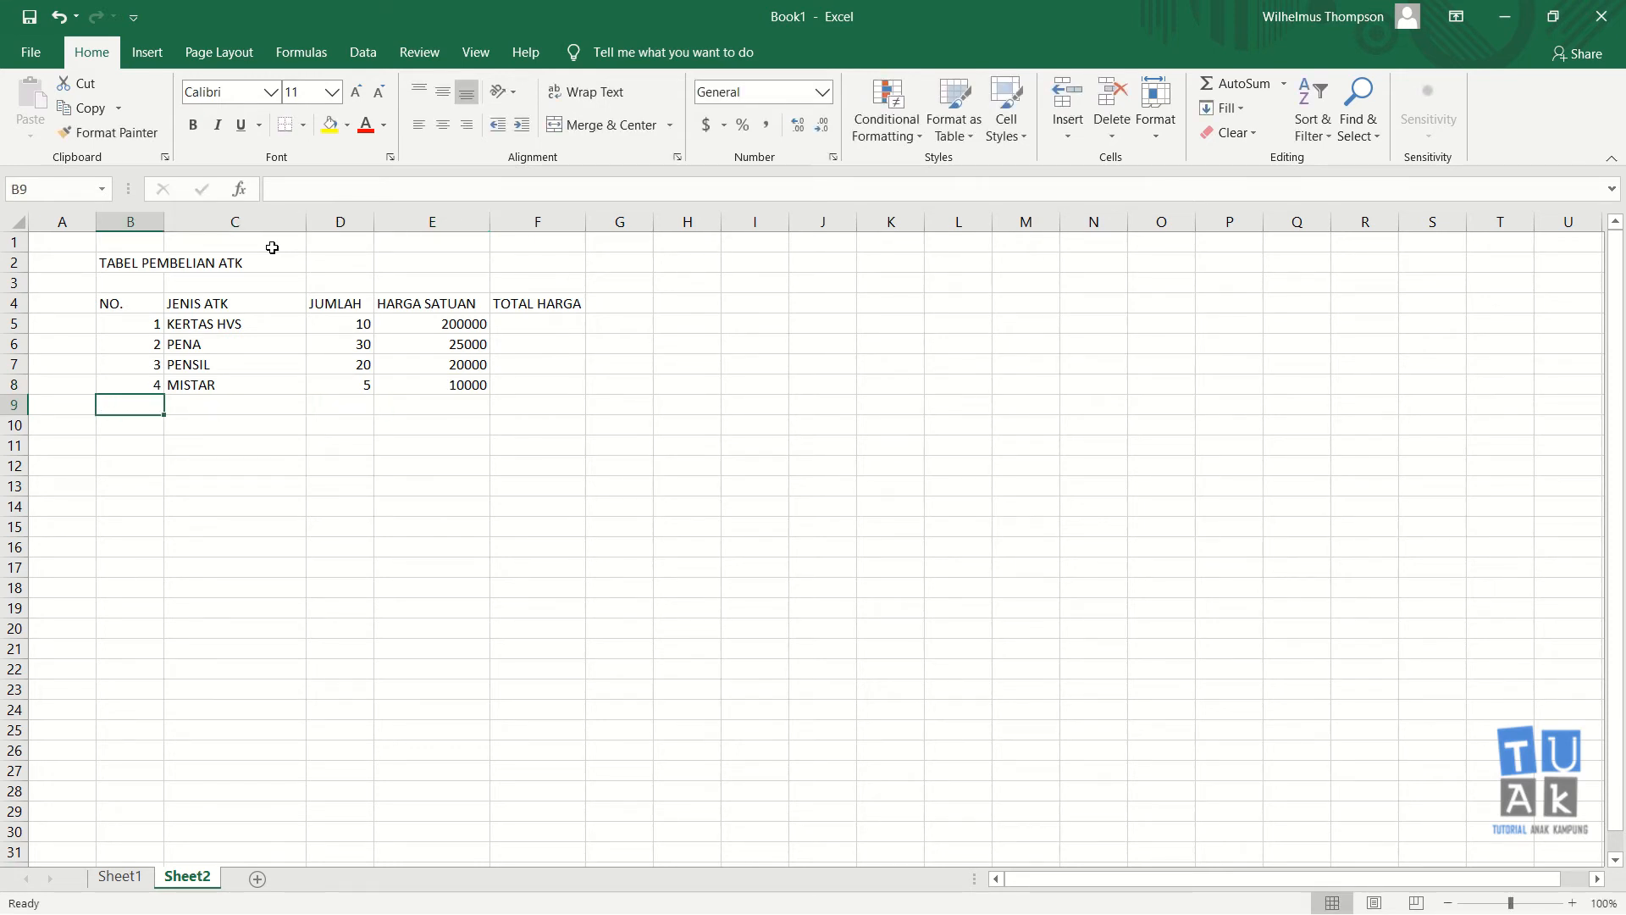
key("Up")
key("Up")
key("Up")
key("Up")
key("Up")
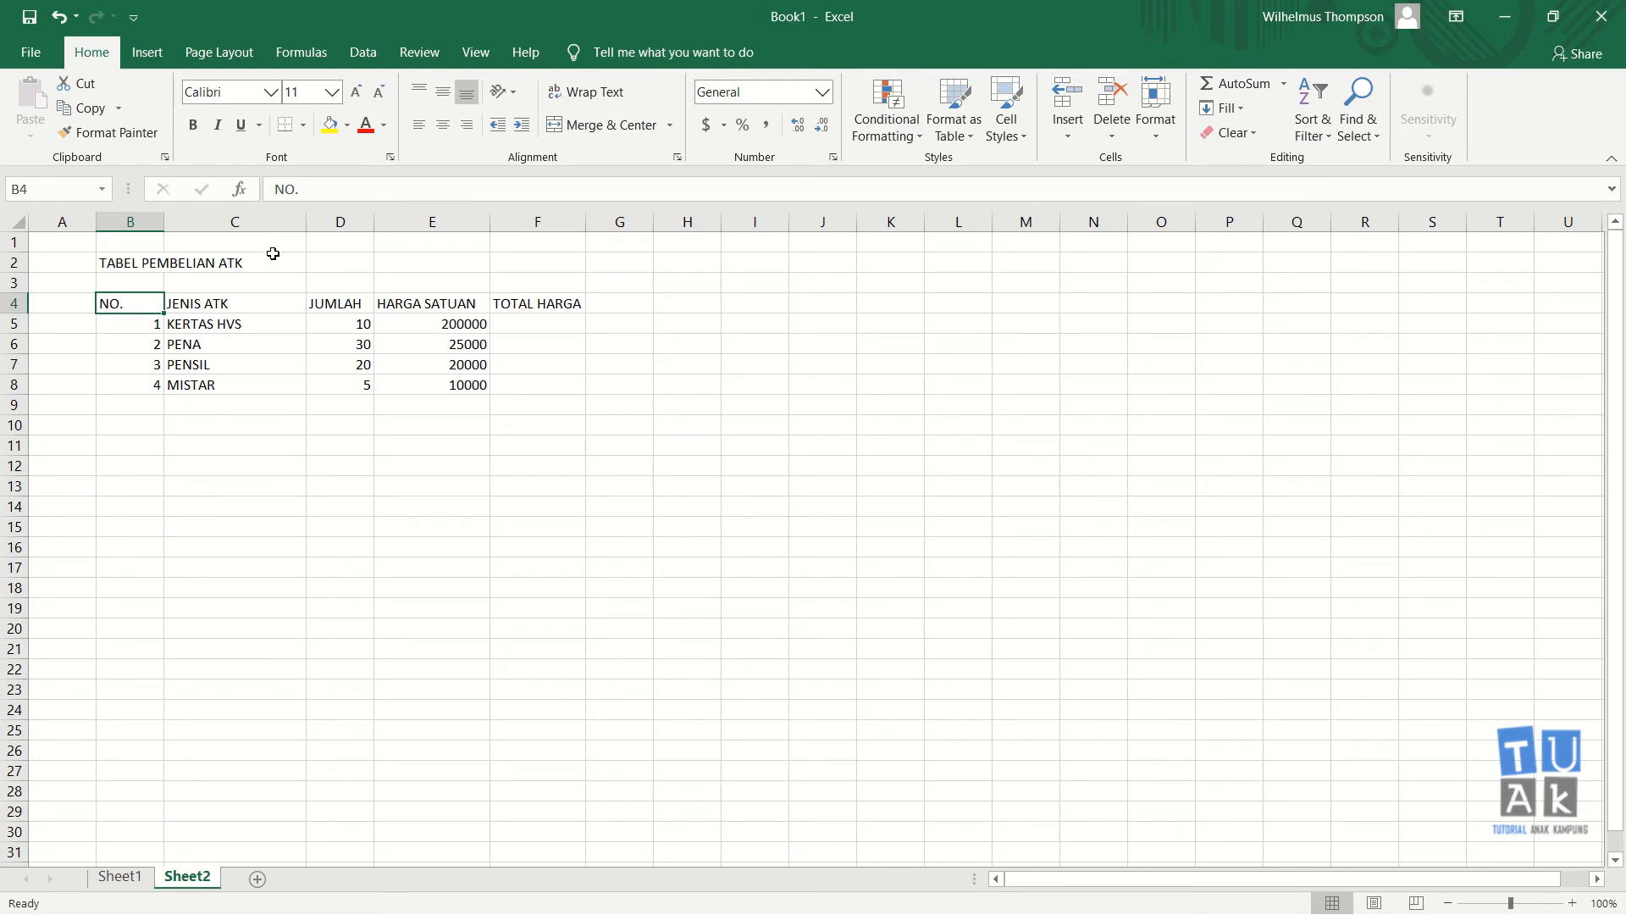
left_click_drag(157, 310, 517, 383)
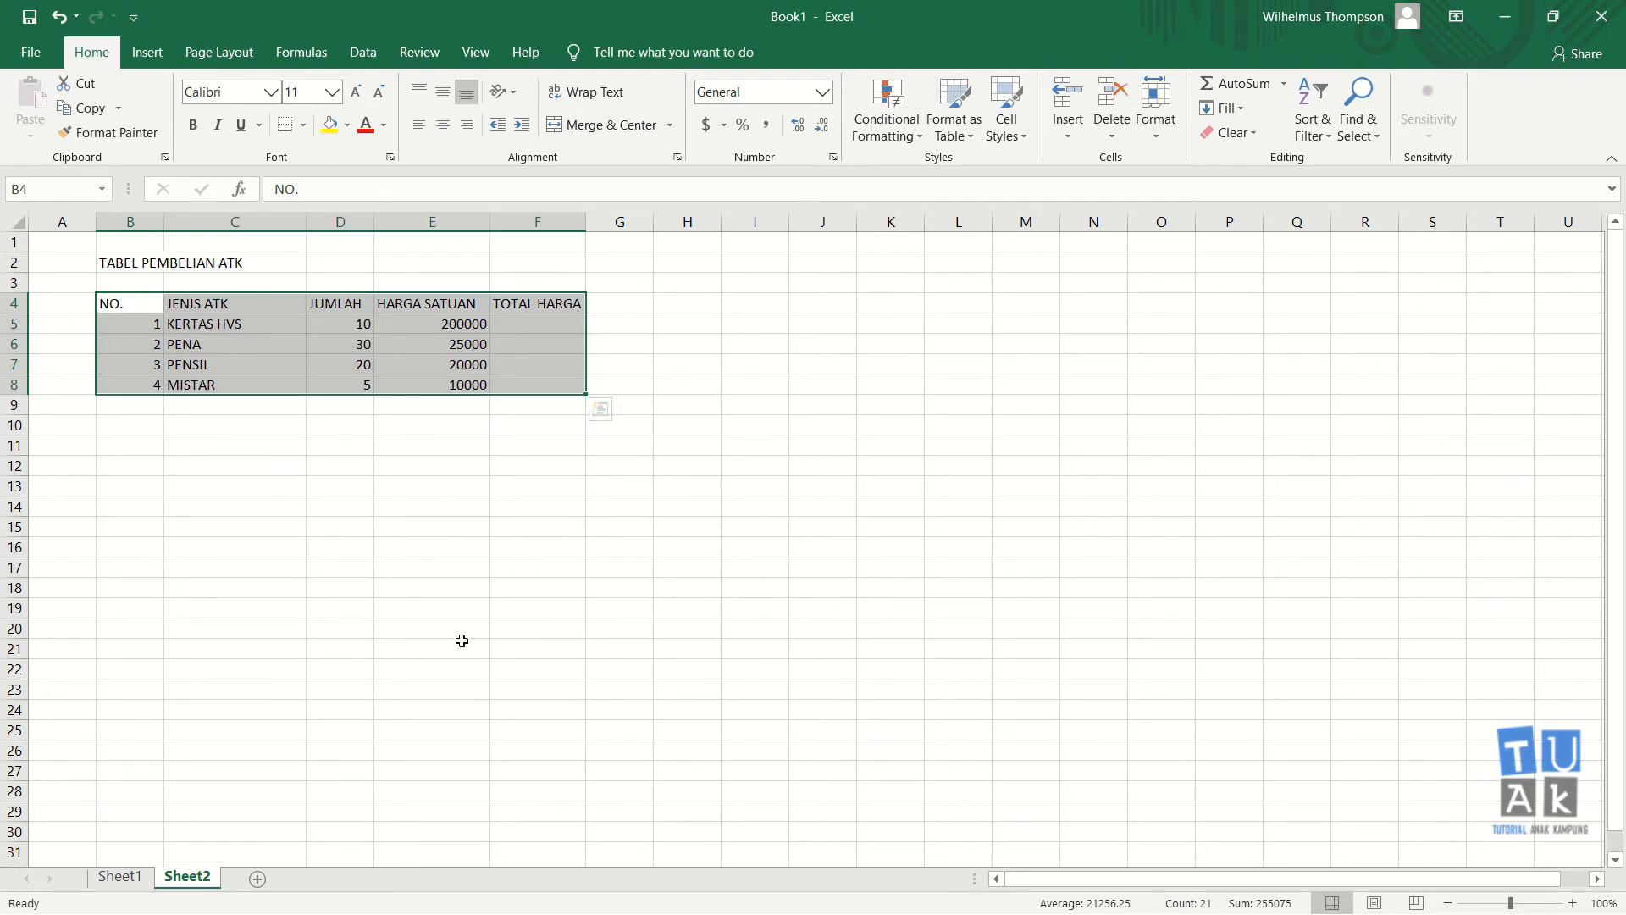
key("ctrl+1")
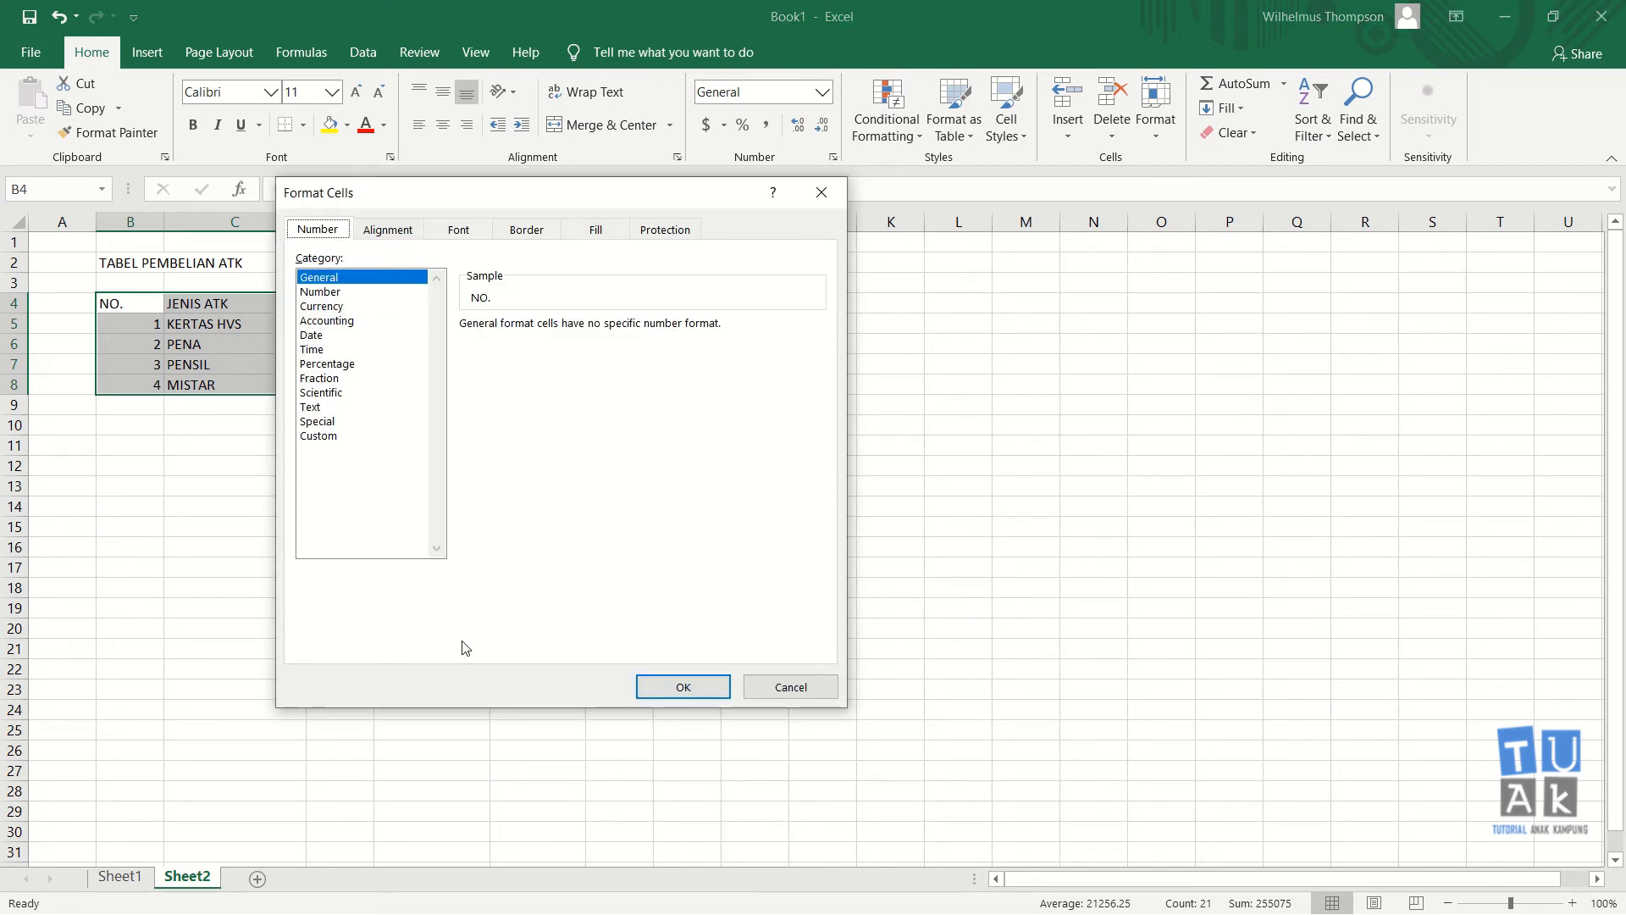
left_click(526, 231)
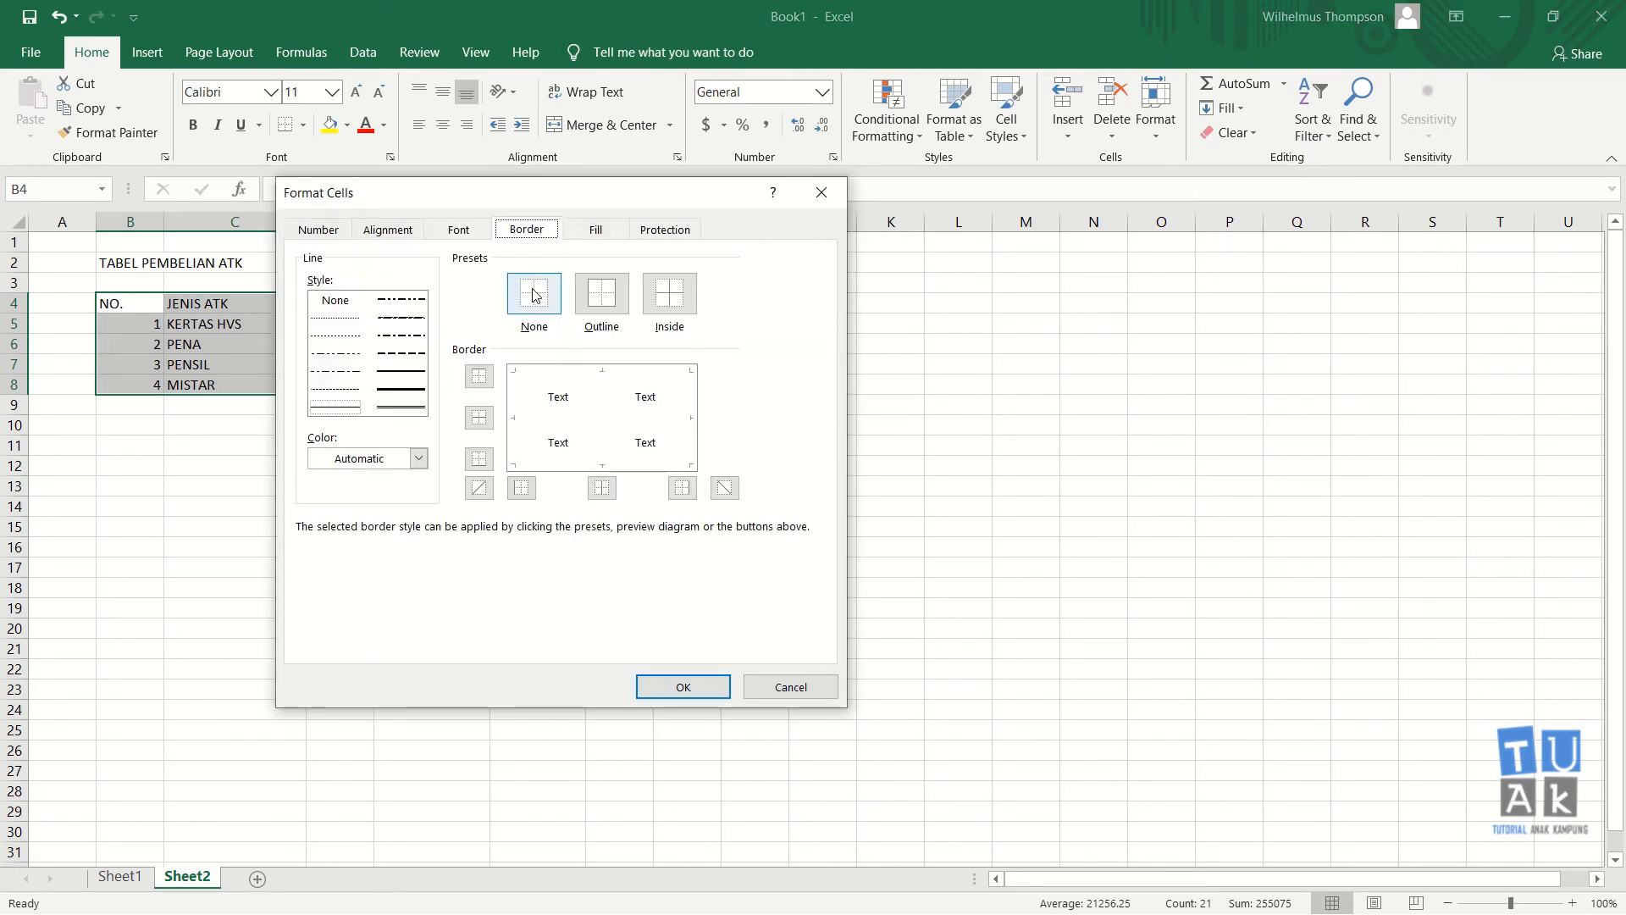
left_click(602, 308)
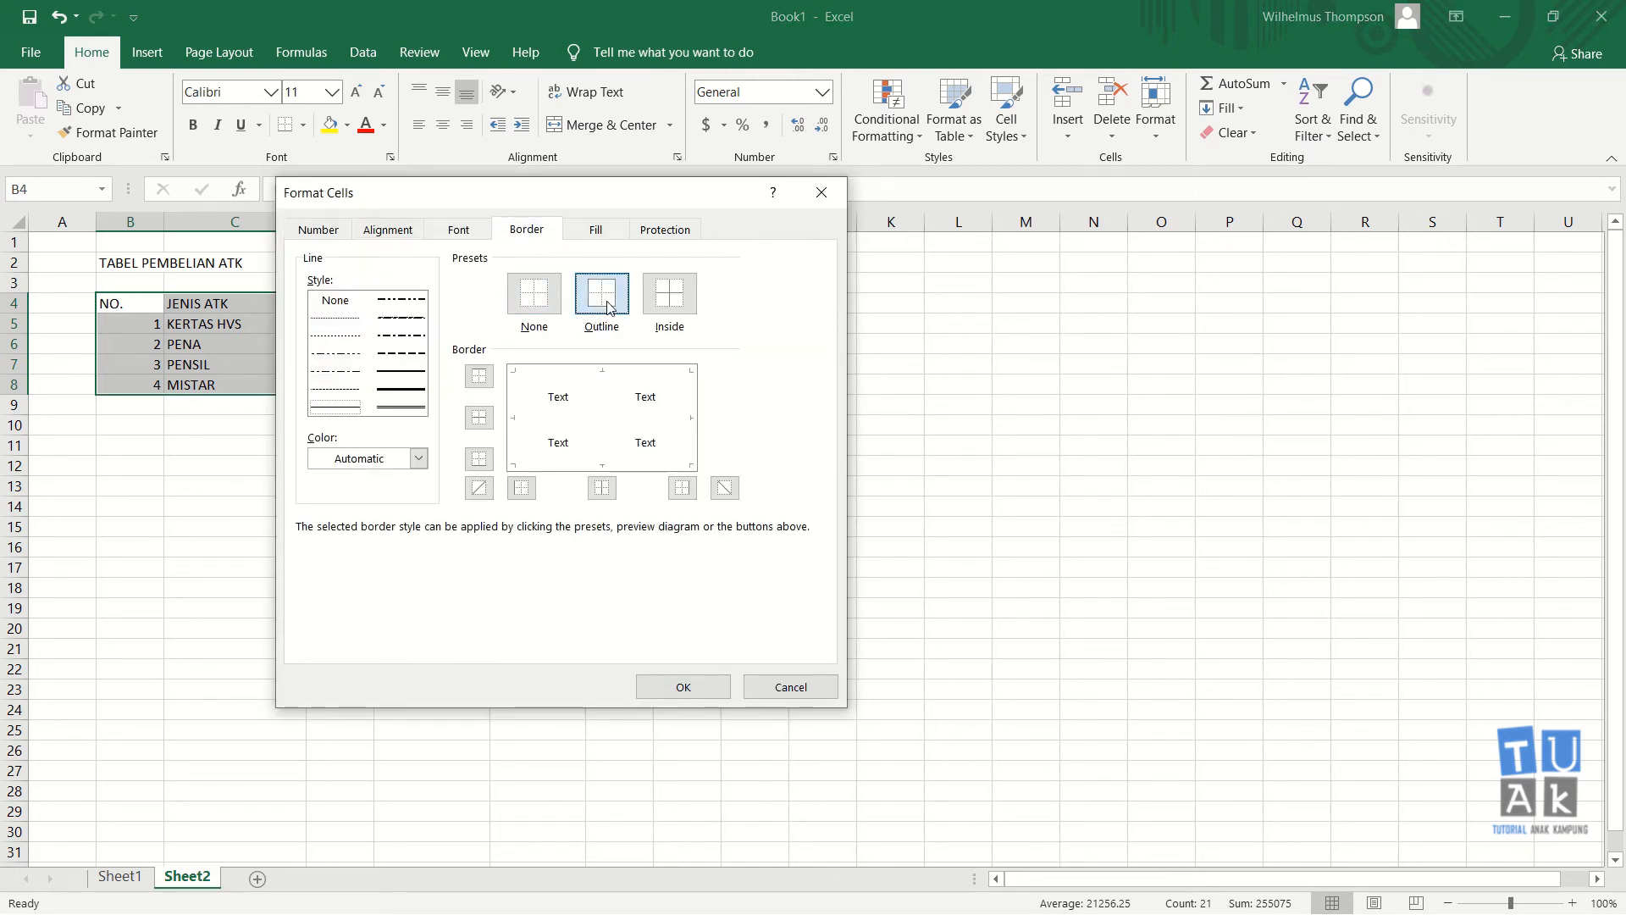
left_click(682, 305)
left_click(683, 686)
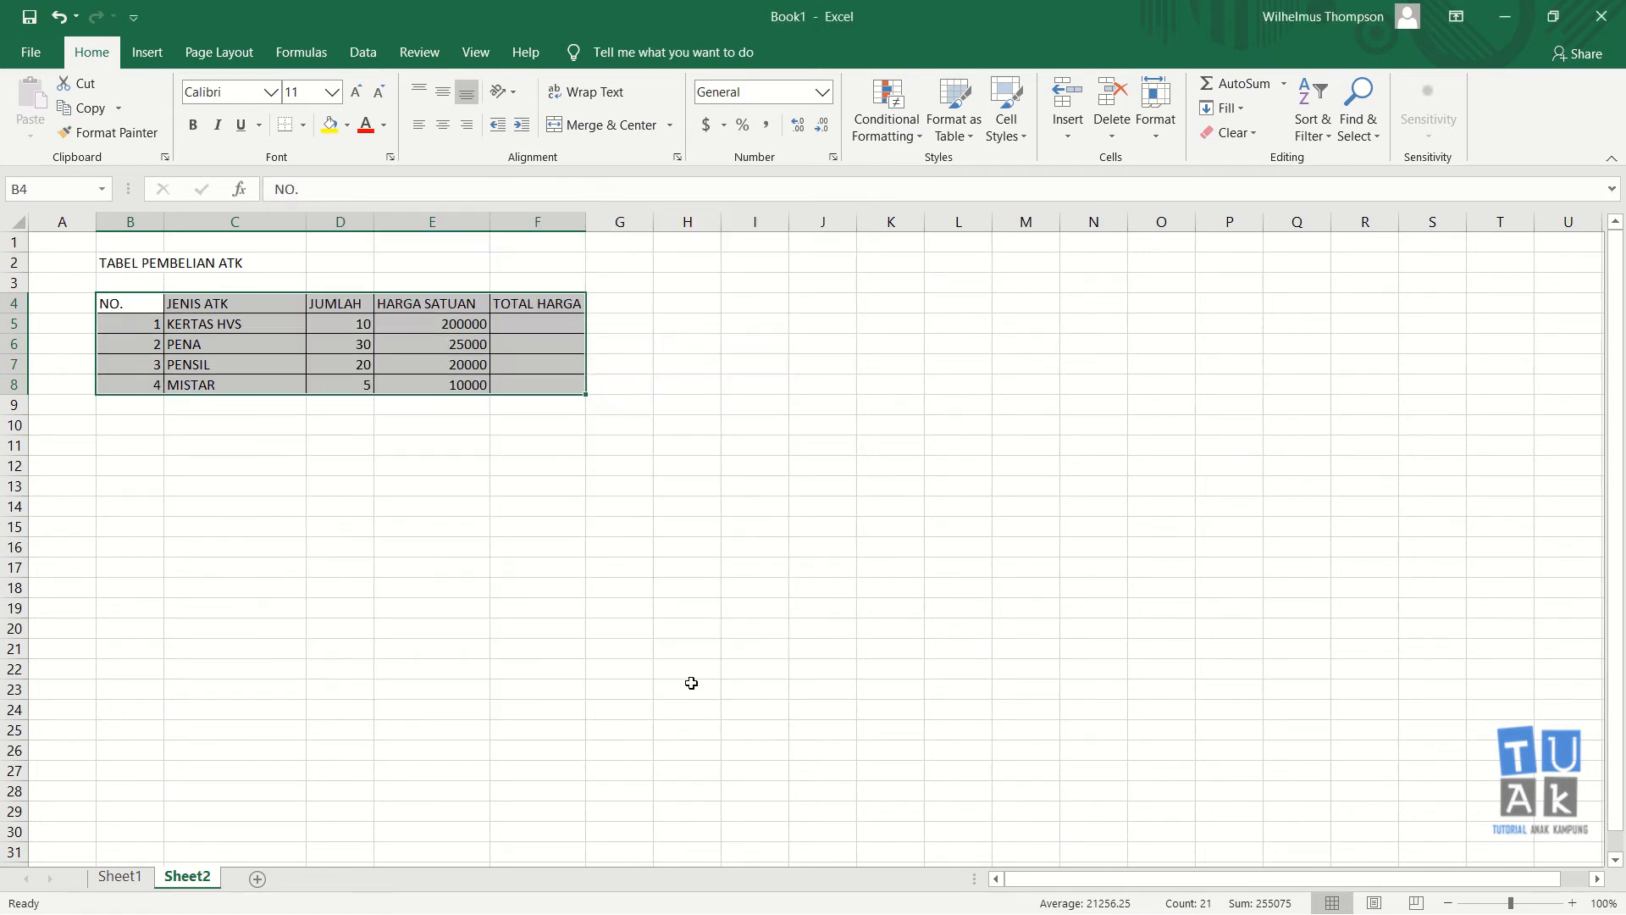
left_click(580, 547)
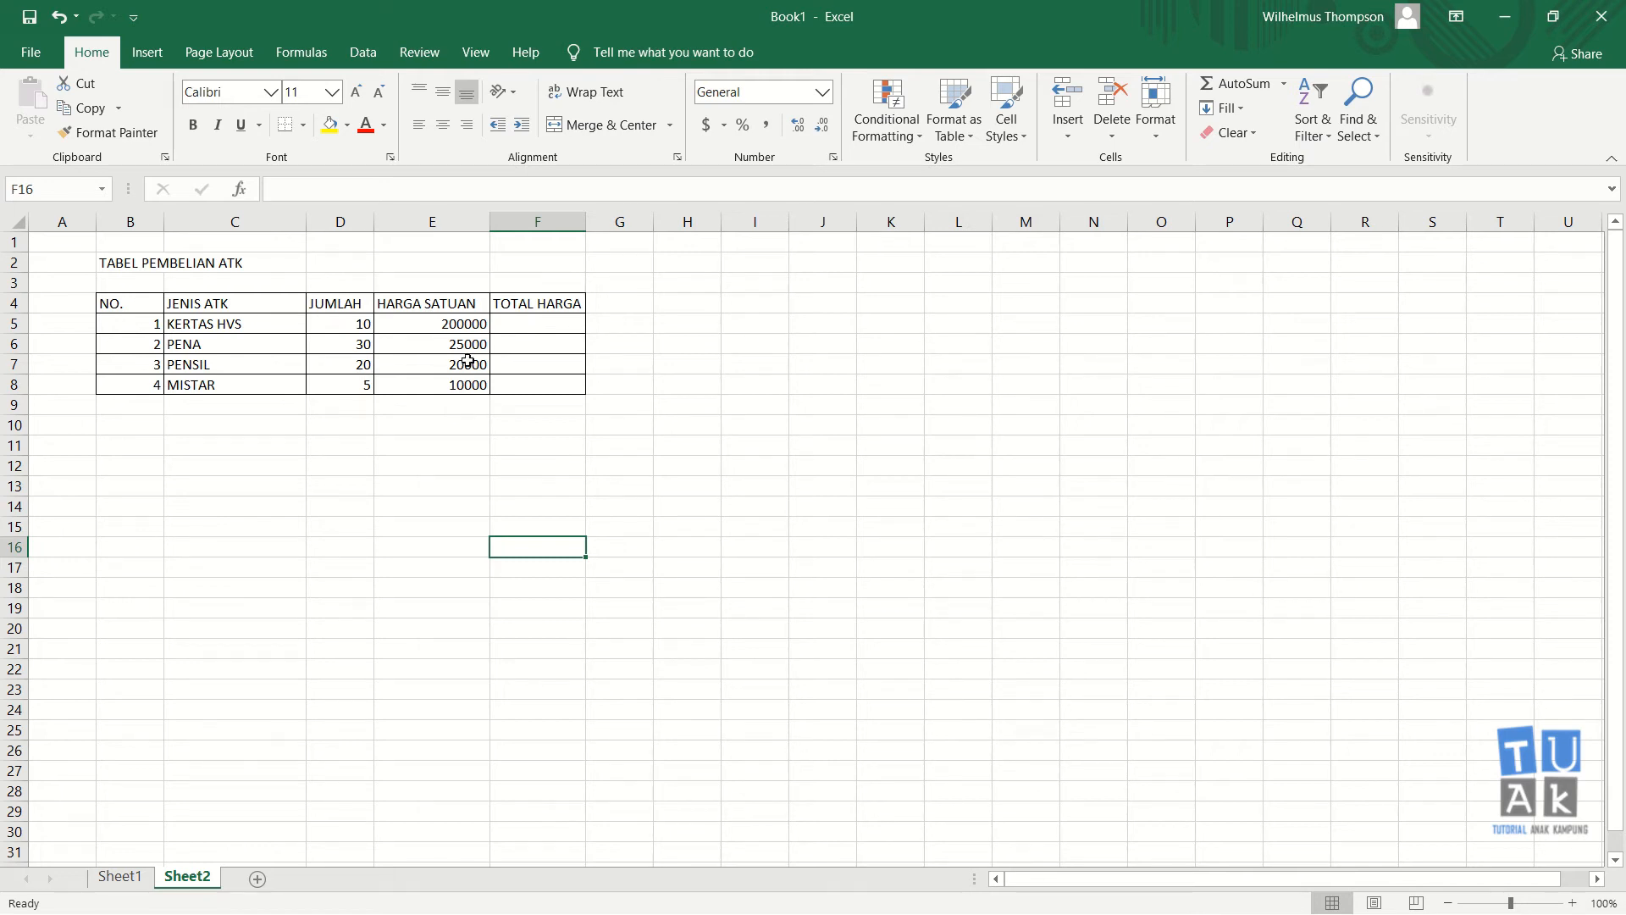
Calculate the total price of KERTAS HVS in F5 with the formula =D5*E5
left_click(531, 319)
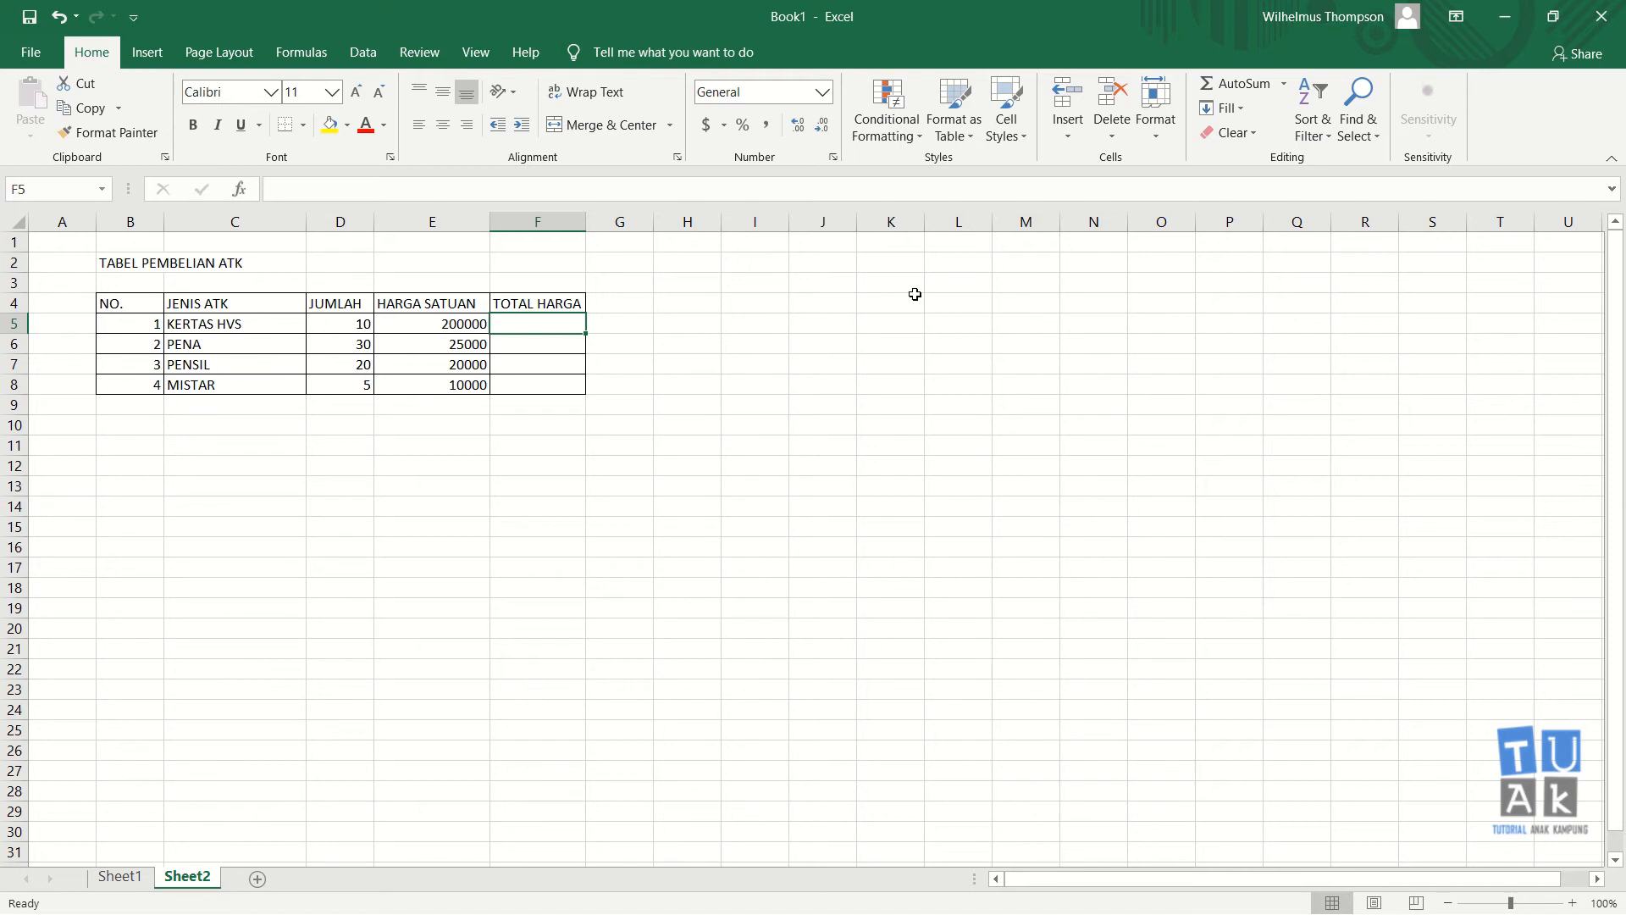
type("=")
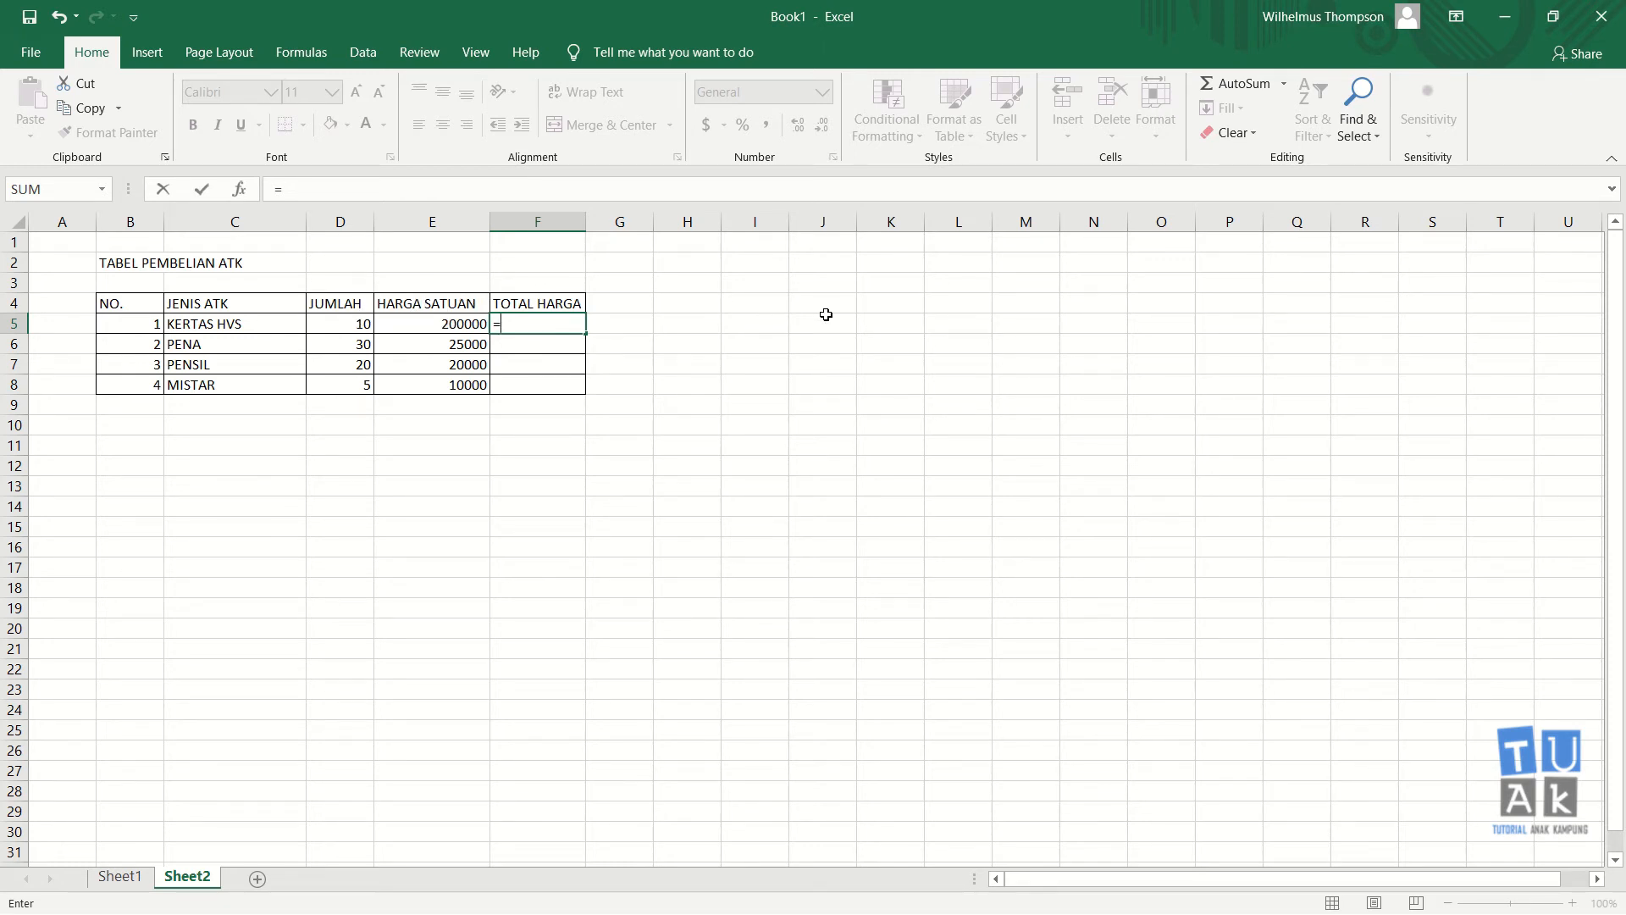
left_click(349, 321)
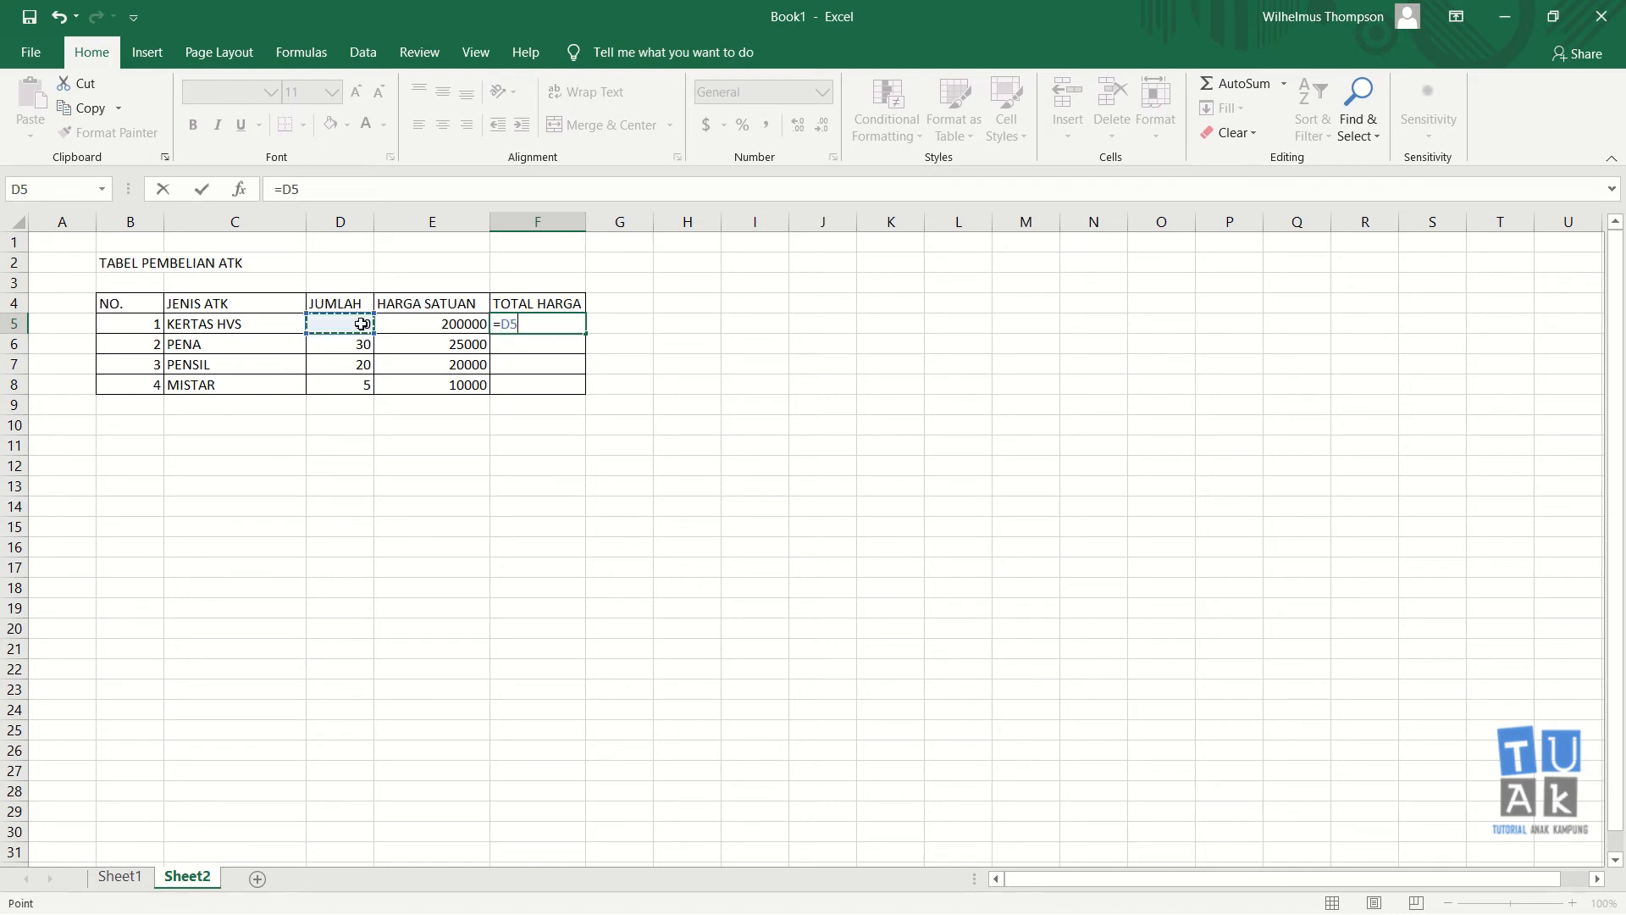
type("*")
left_click(426, 323)
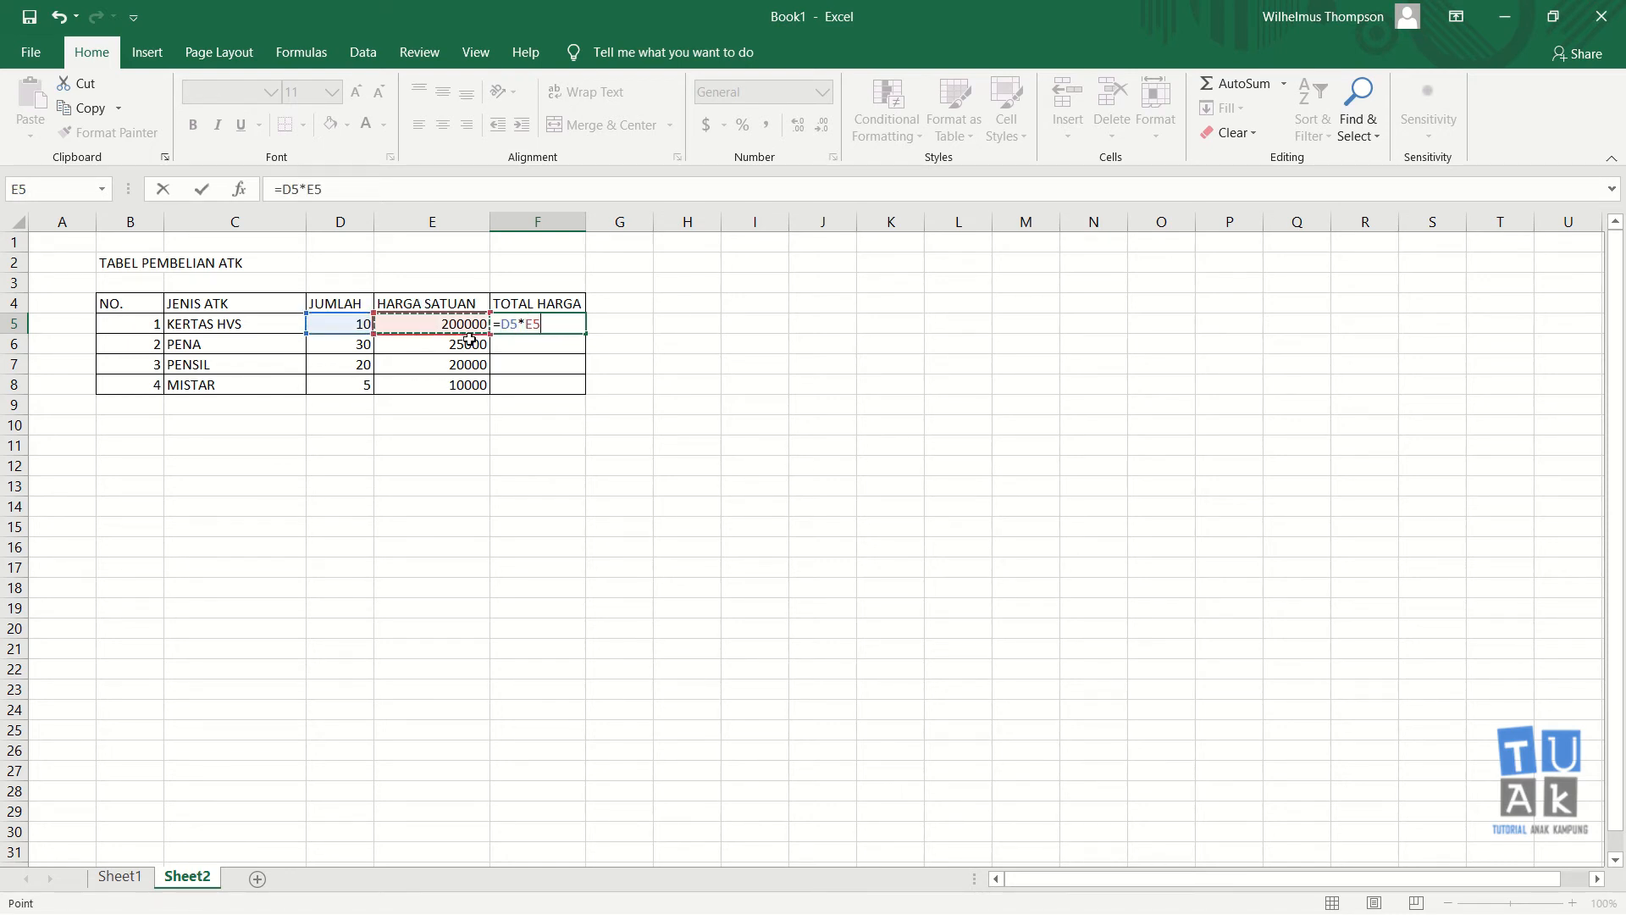
key("Return")
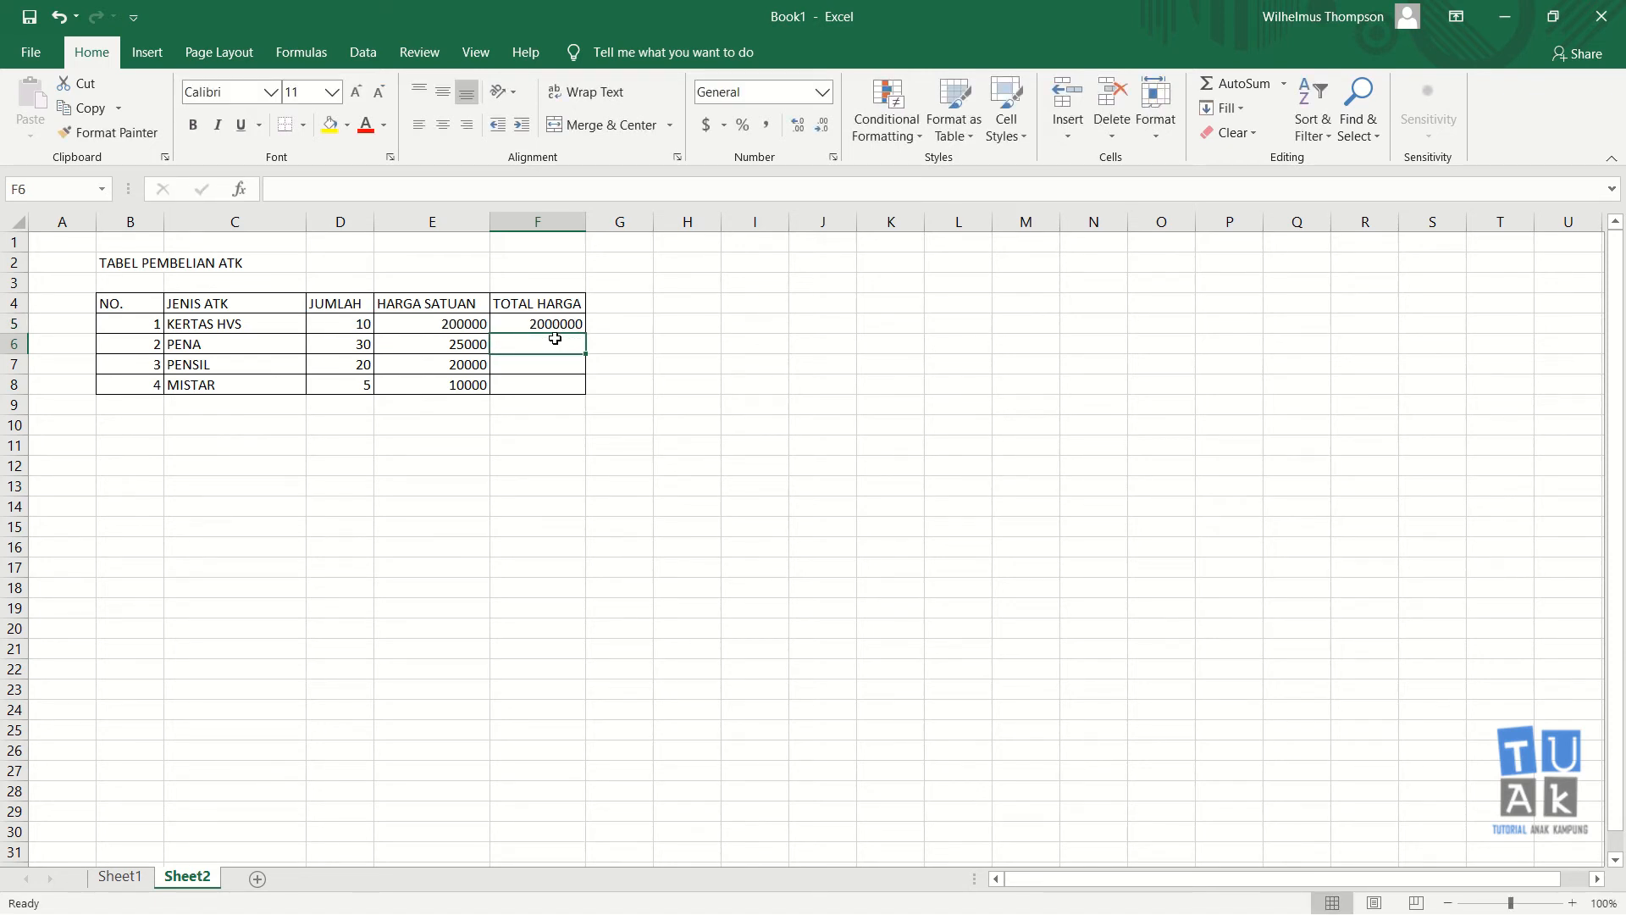
Calculate the total price of PENA in F6 with the formula =D6*E6
scroll(543, 384, "up", 3)
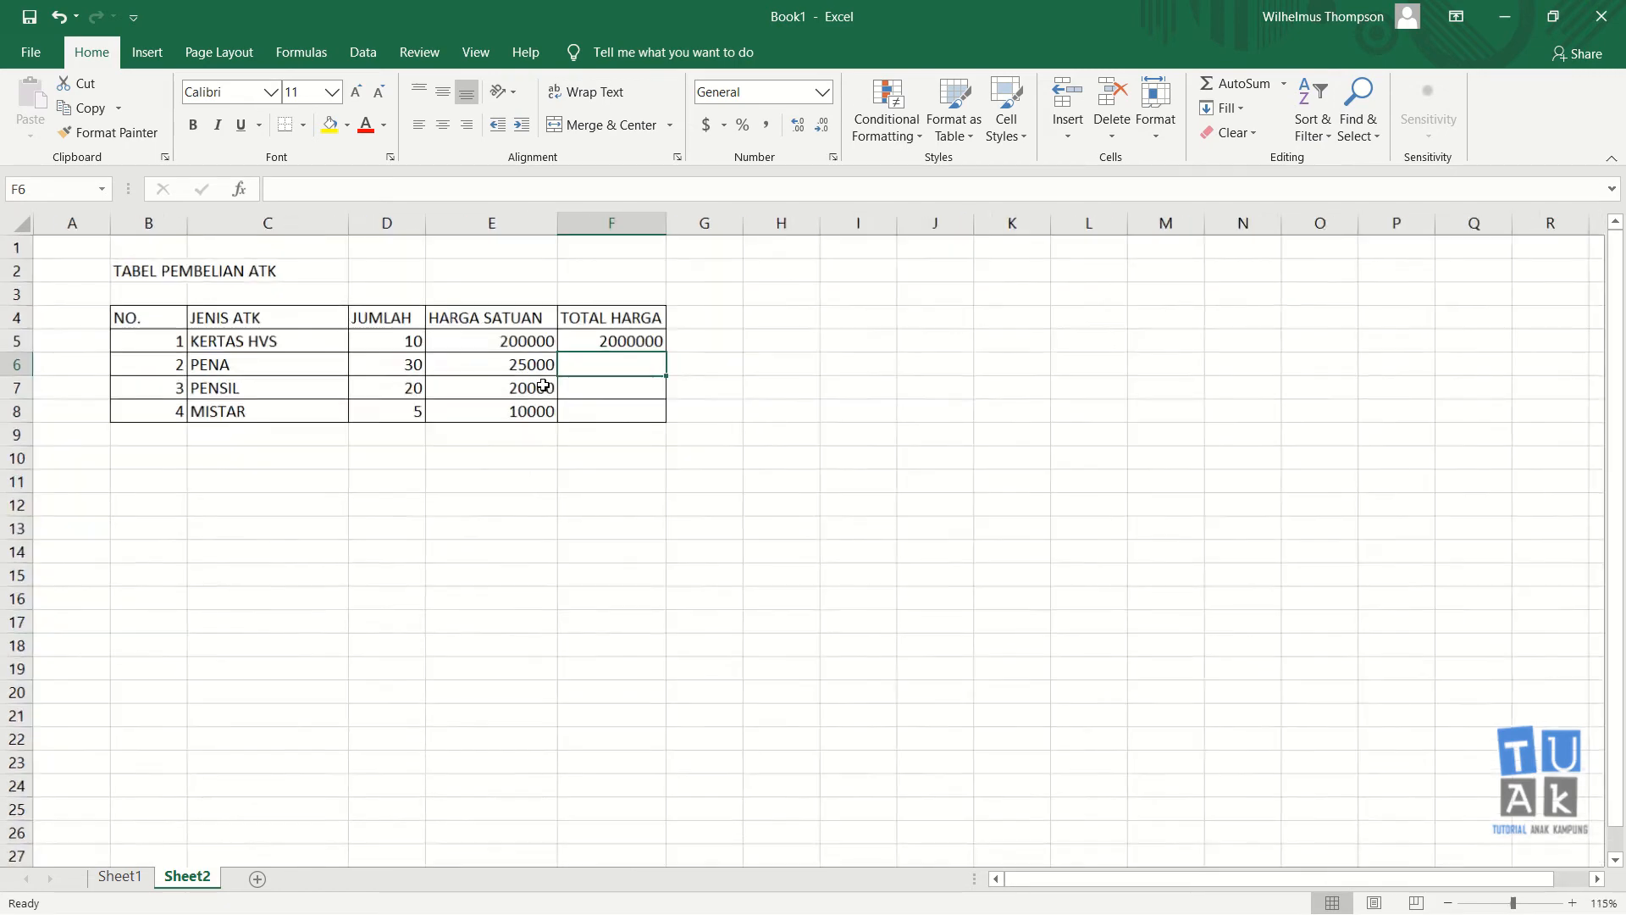
scroll(542, 385, "up", 3)
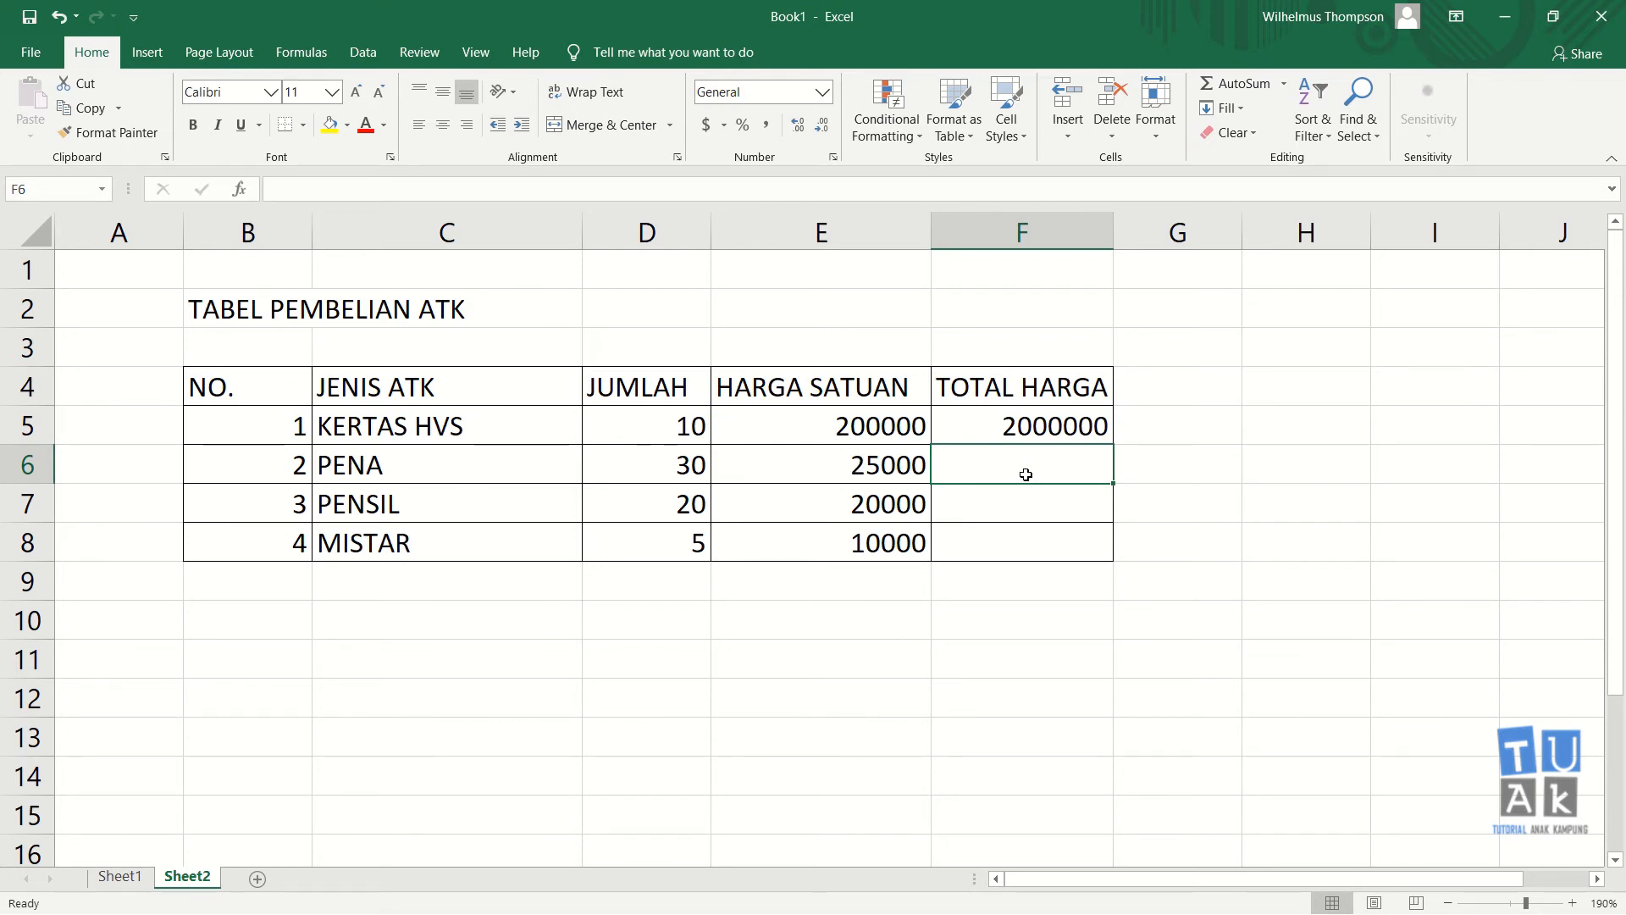
type("=")
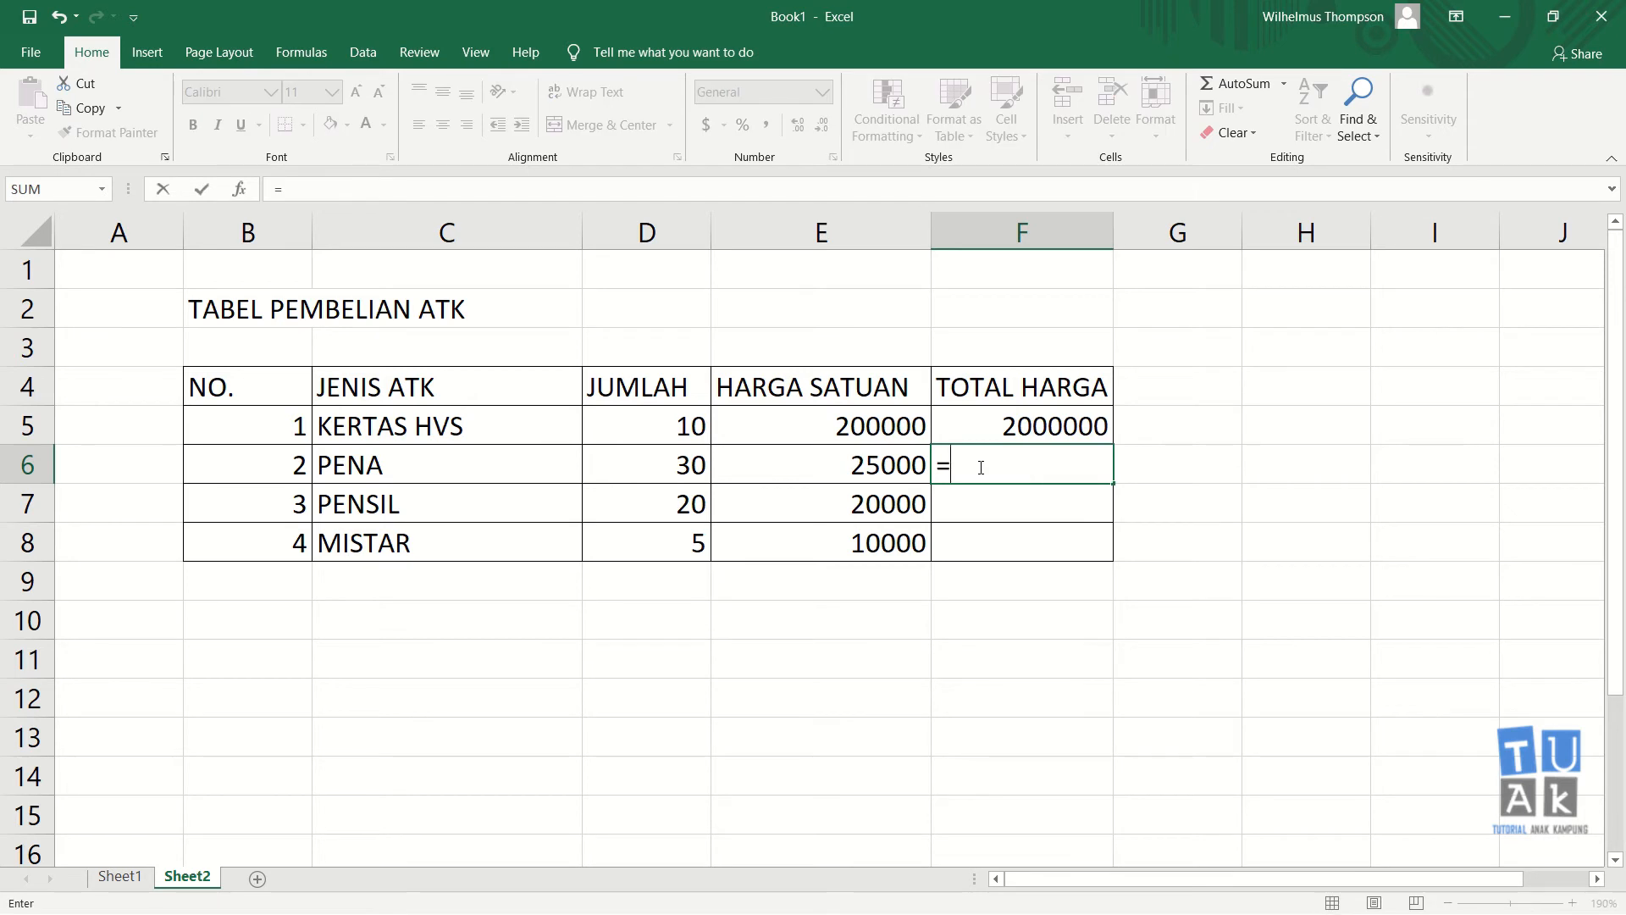
left_click(657, 465)
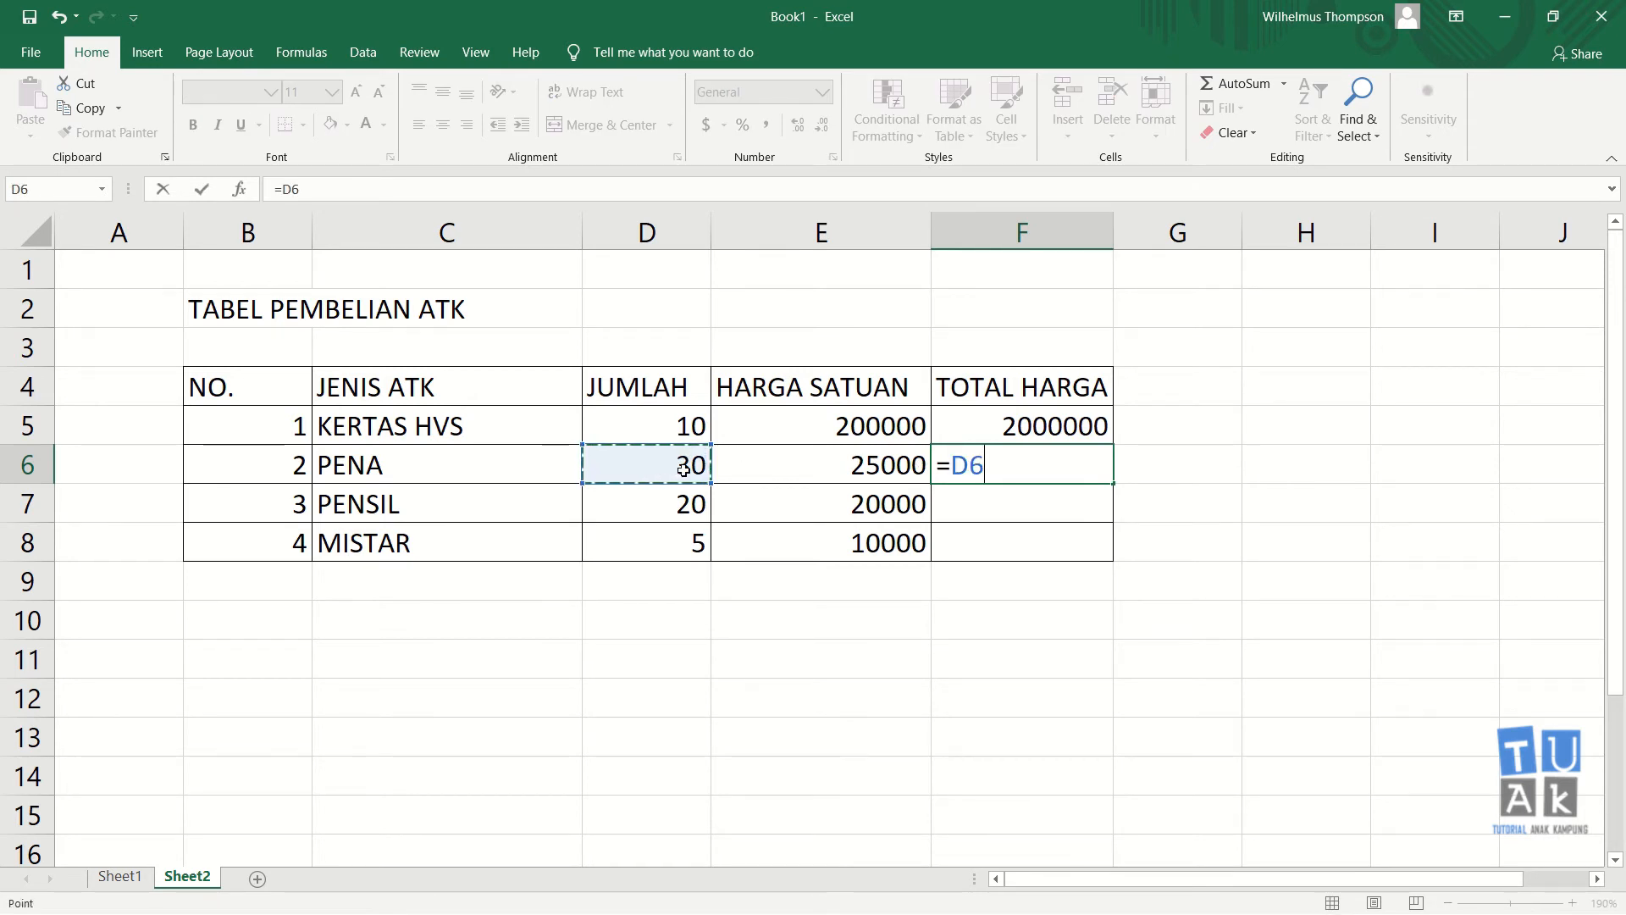
type("*")
left_click(846, 464)
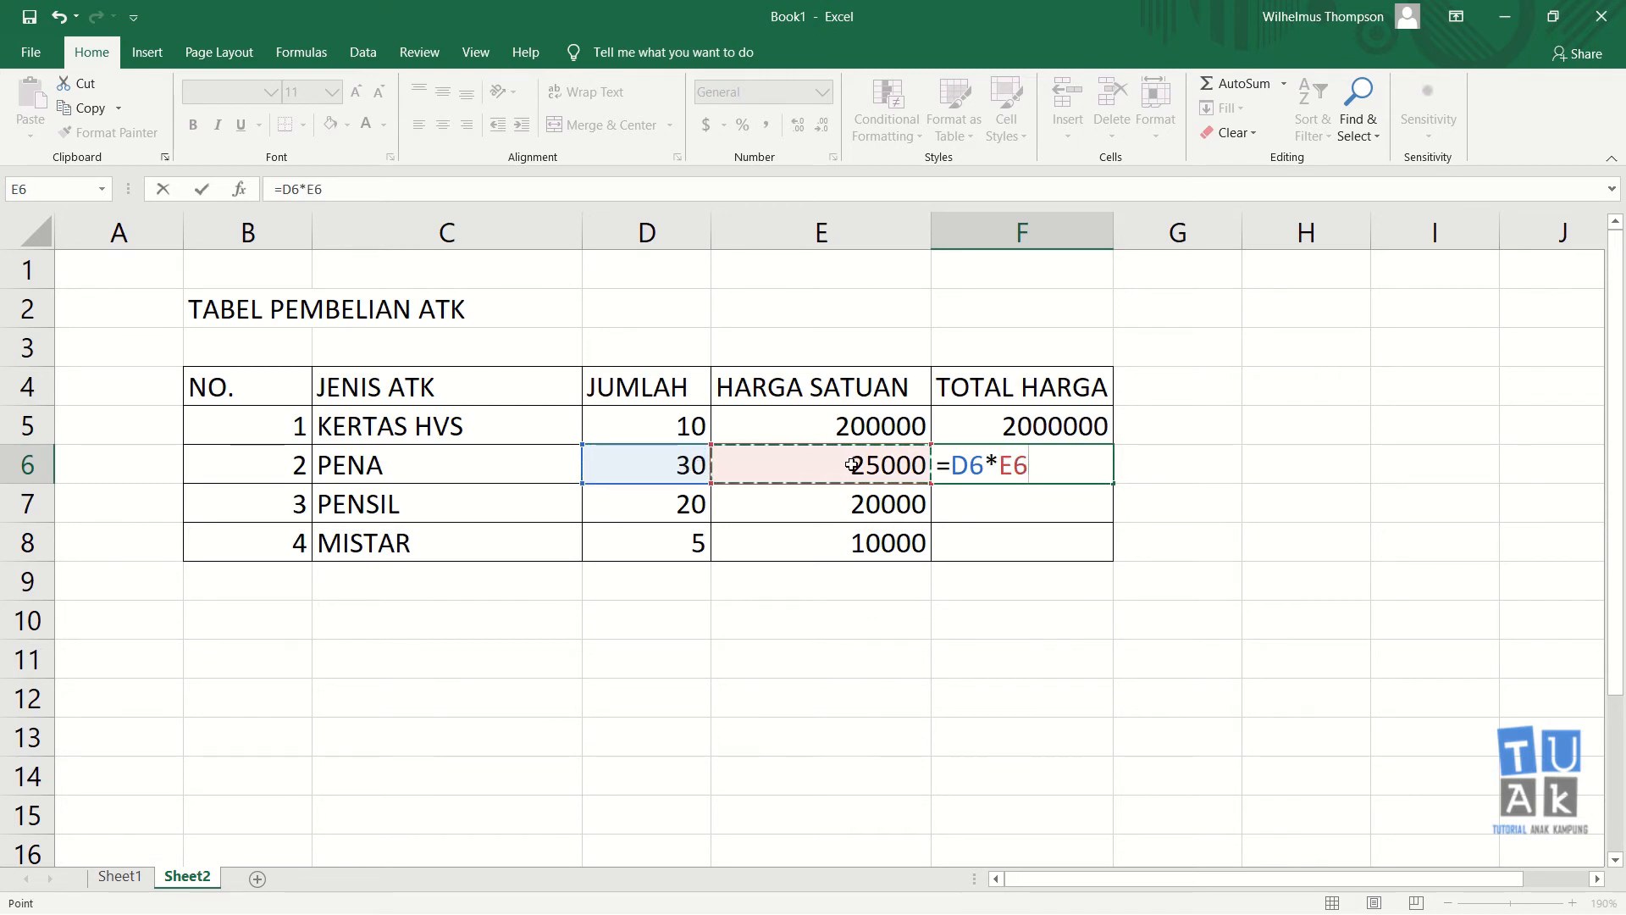
key("Return")
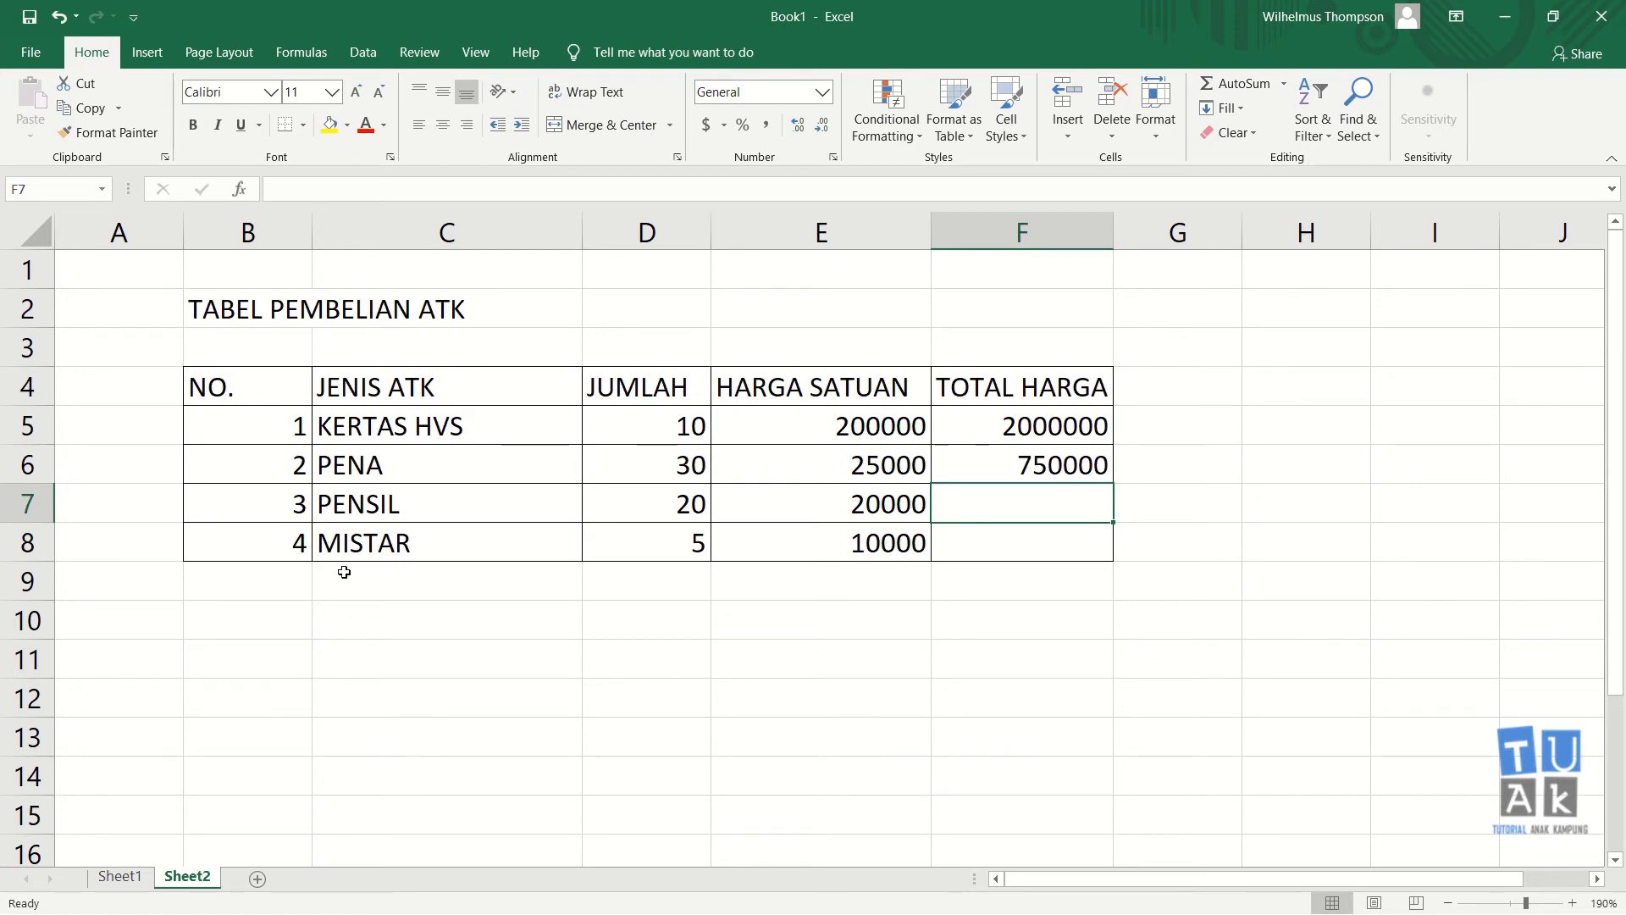
Calculate the total price of PENSIL in F7 with the formula =D7*E7
type("=")
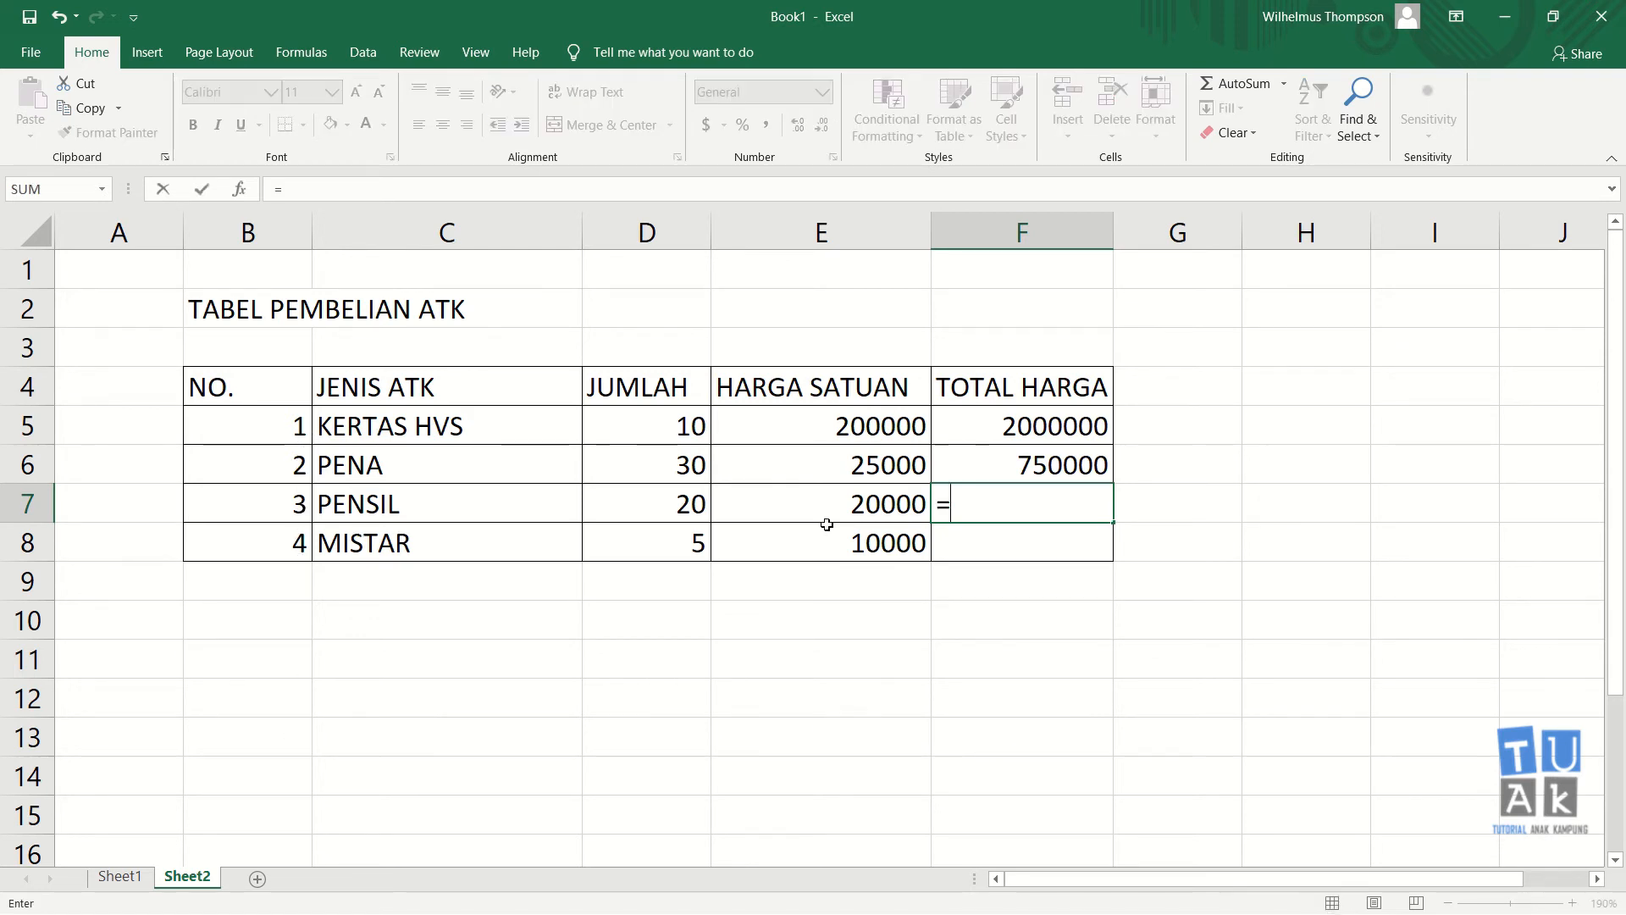
key("Left")
key("Left")
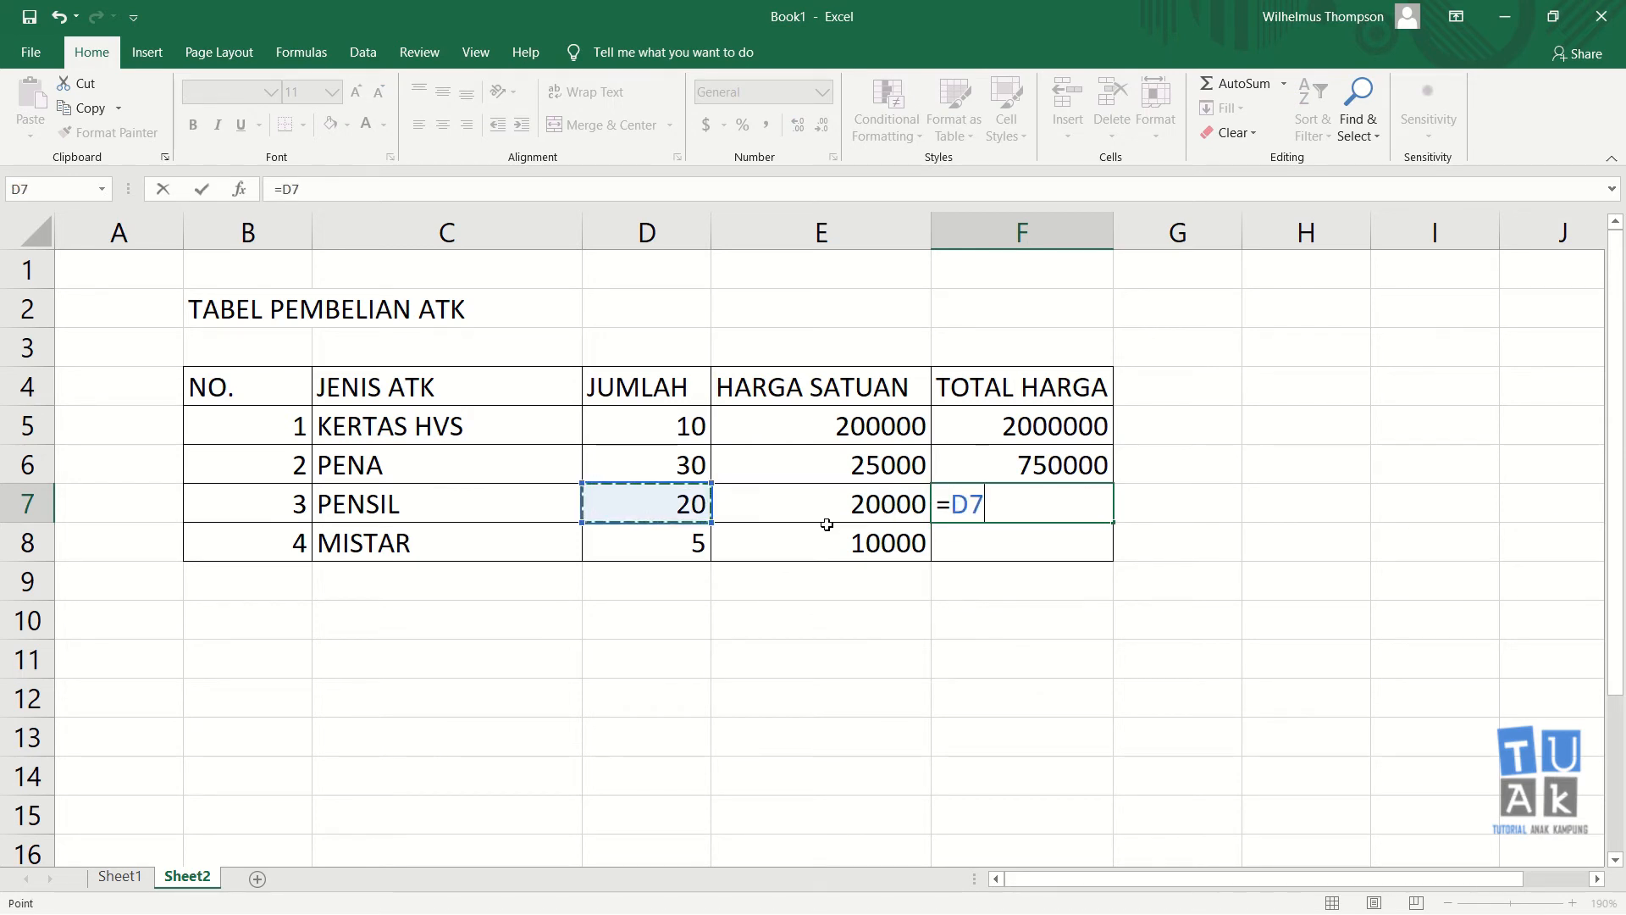
type("*")
key("Left")
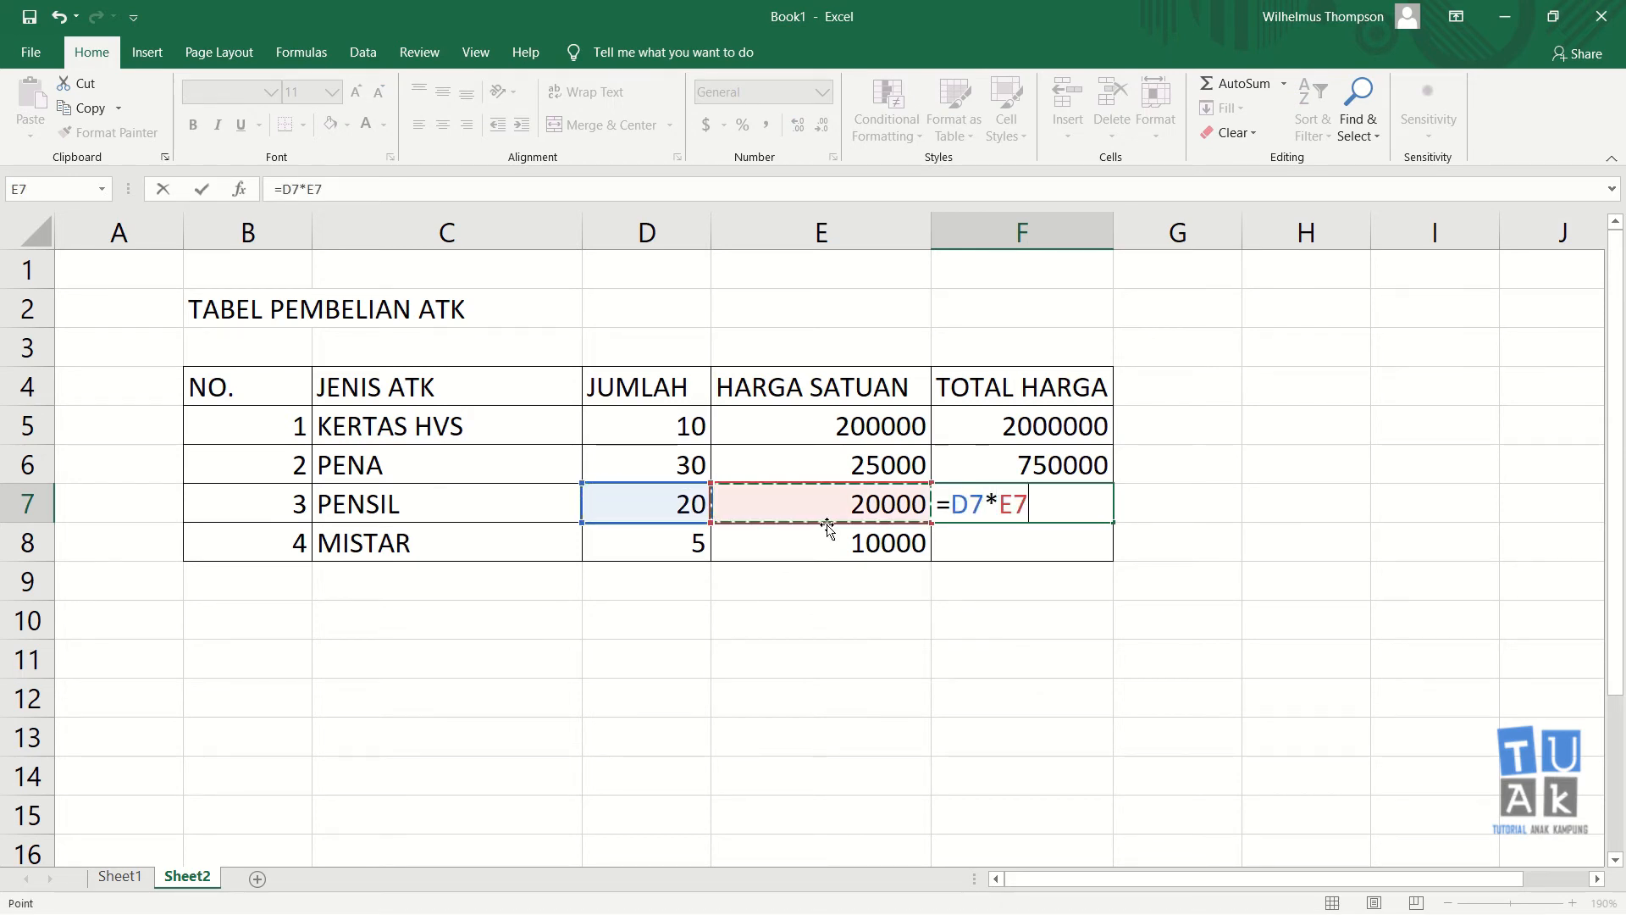
key("Return")
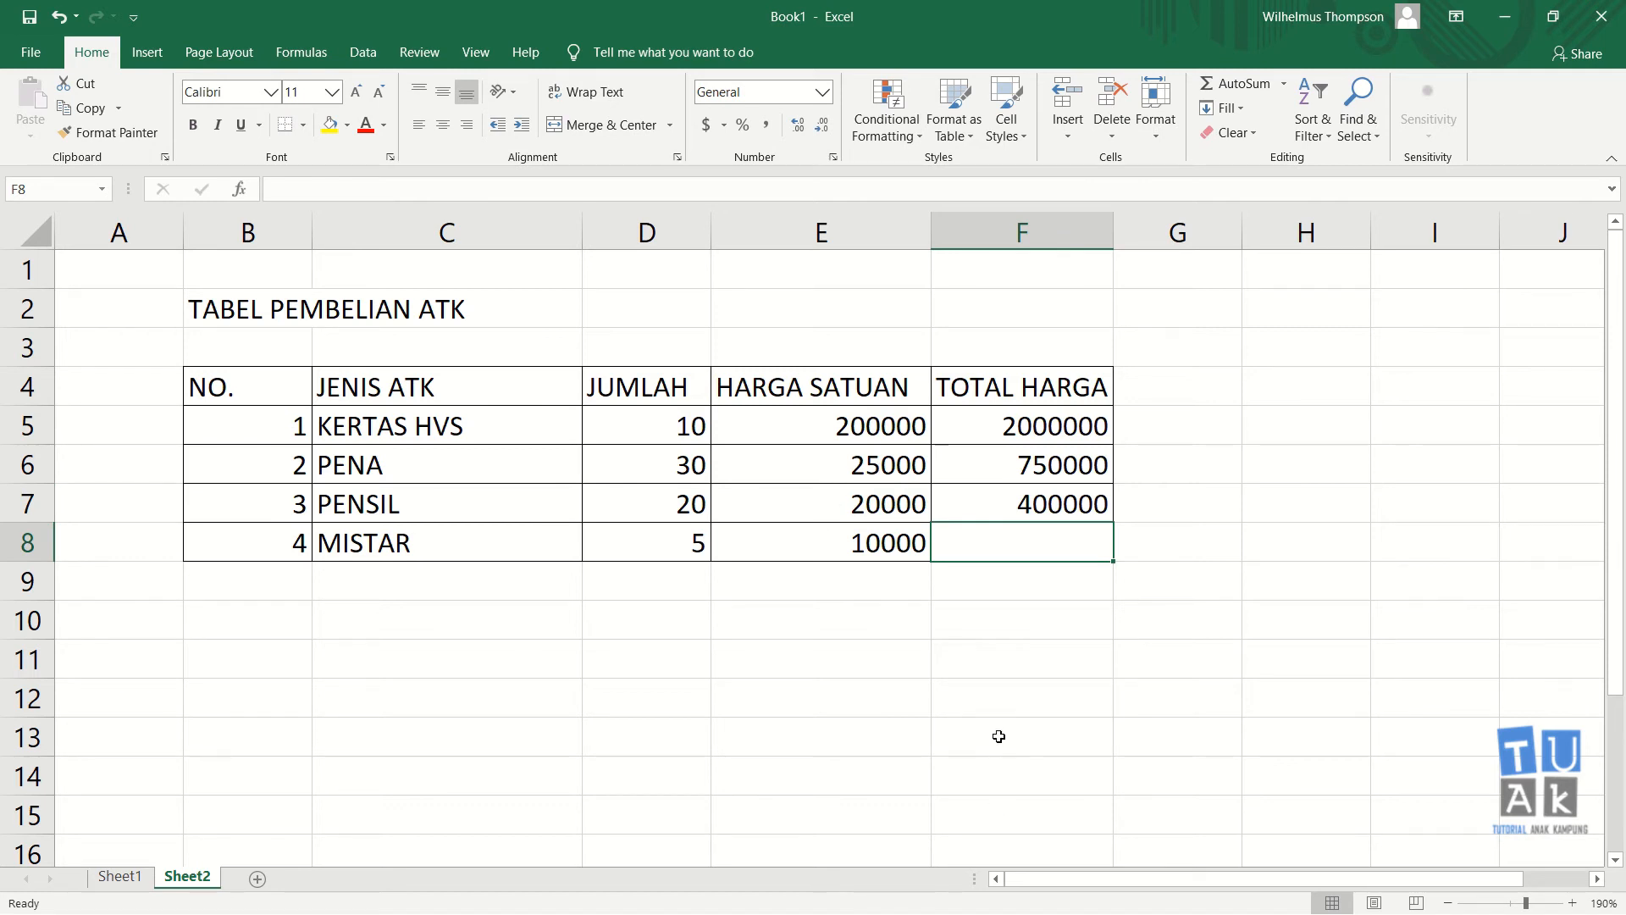
Clear the total prices in F6:F7 and fill the formula from F5 down through F8
left_click_drag(1074, 473, 1105, 521)
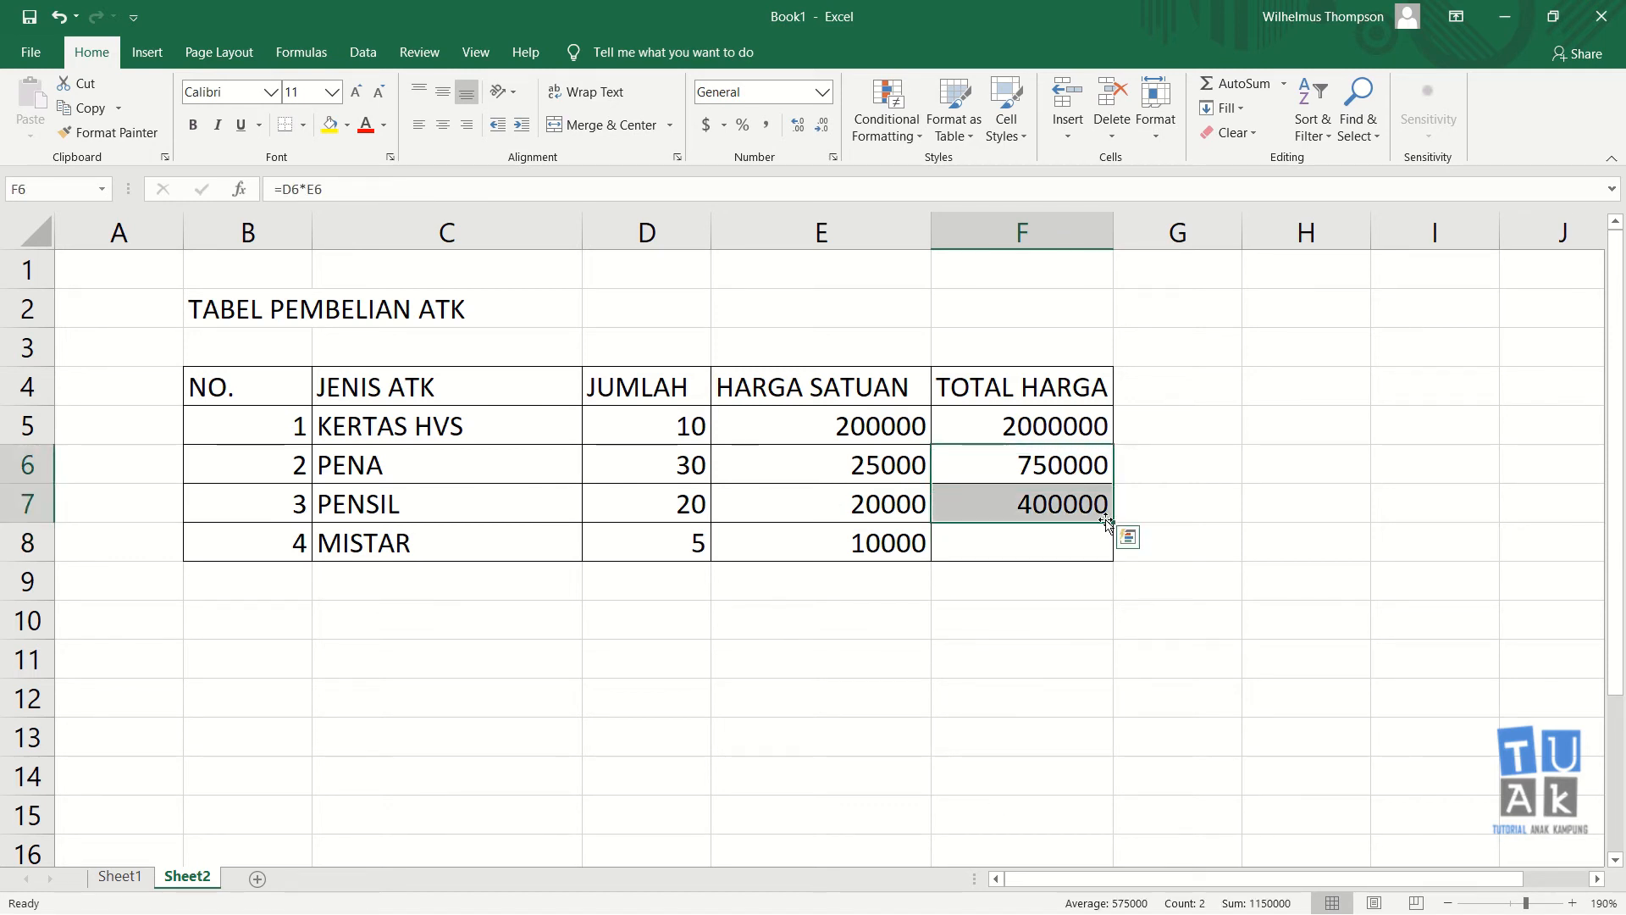
key("Delete")
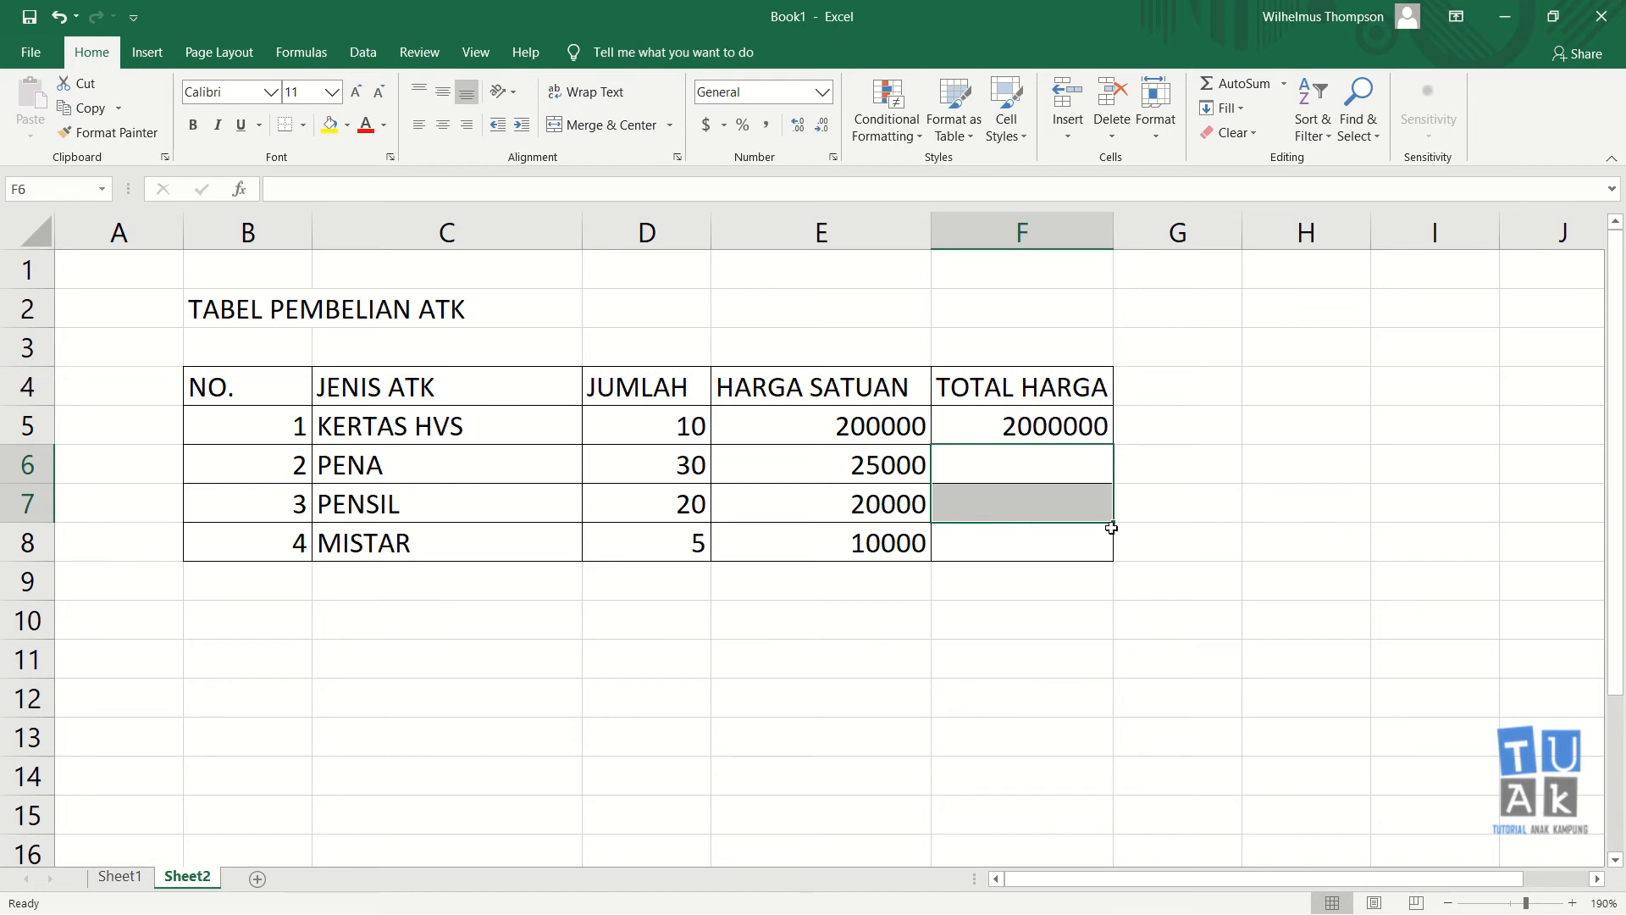
left_click(1146, 592)
left_click(1036, 425)
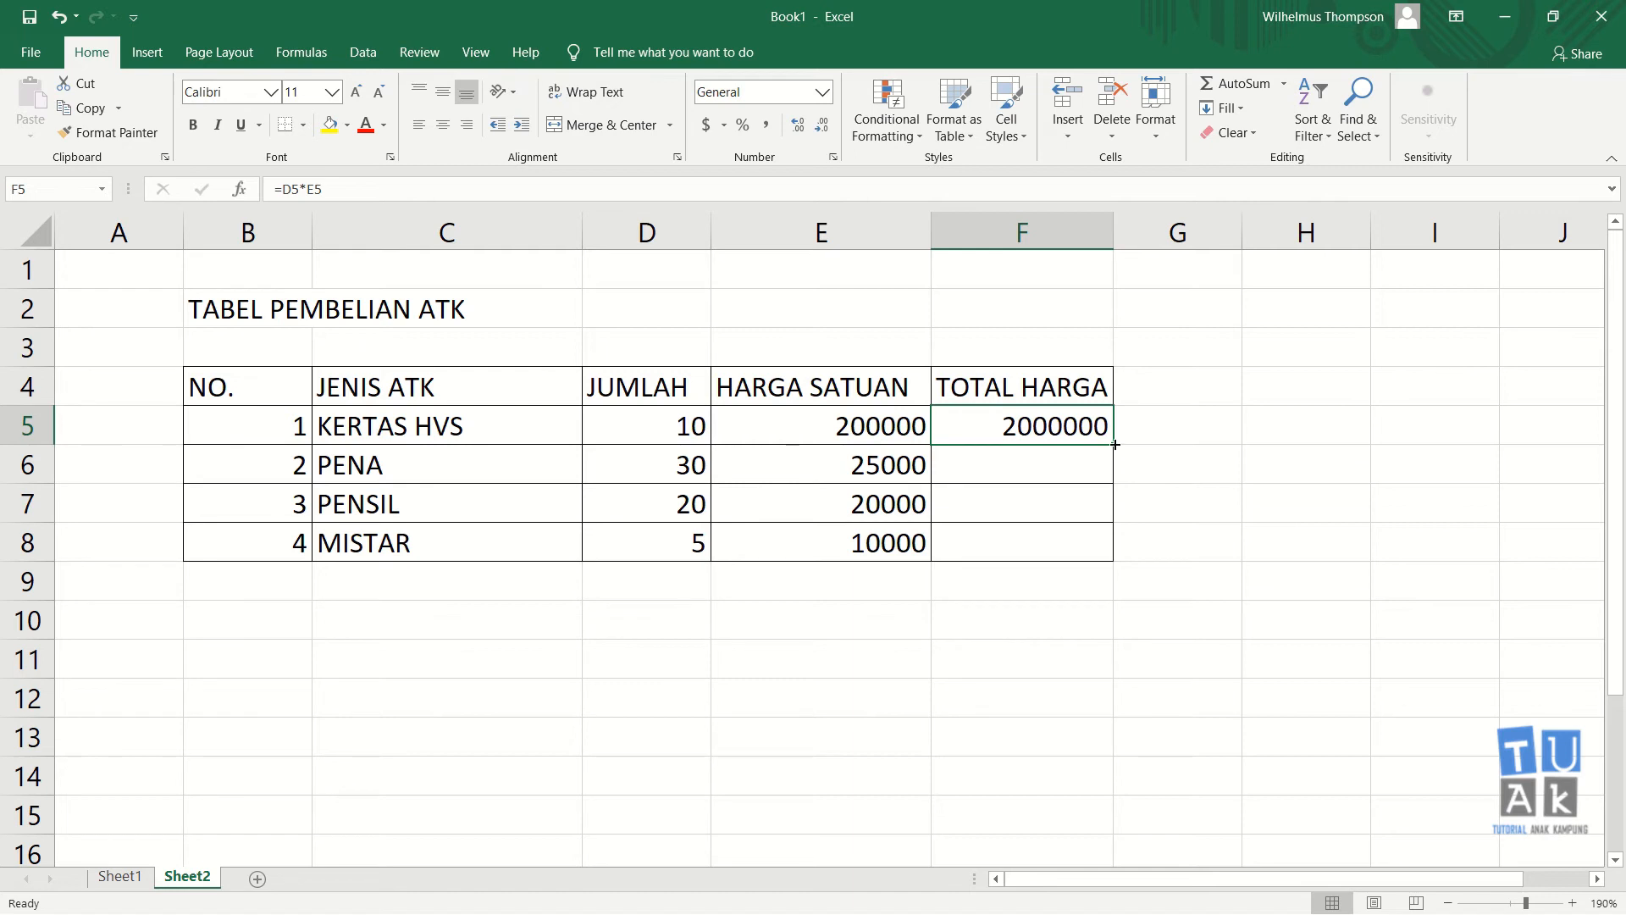
left_click_drag(1114, 444, 1121, 560)
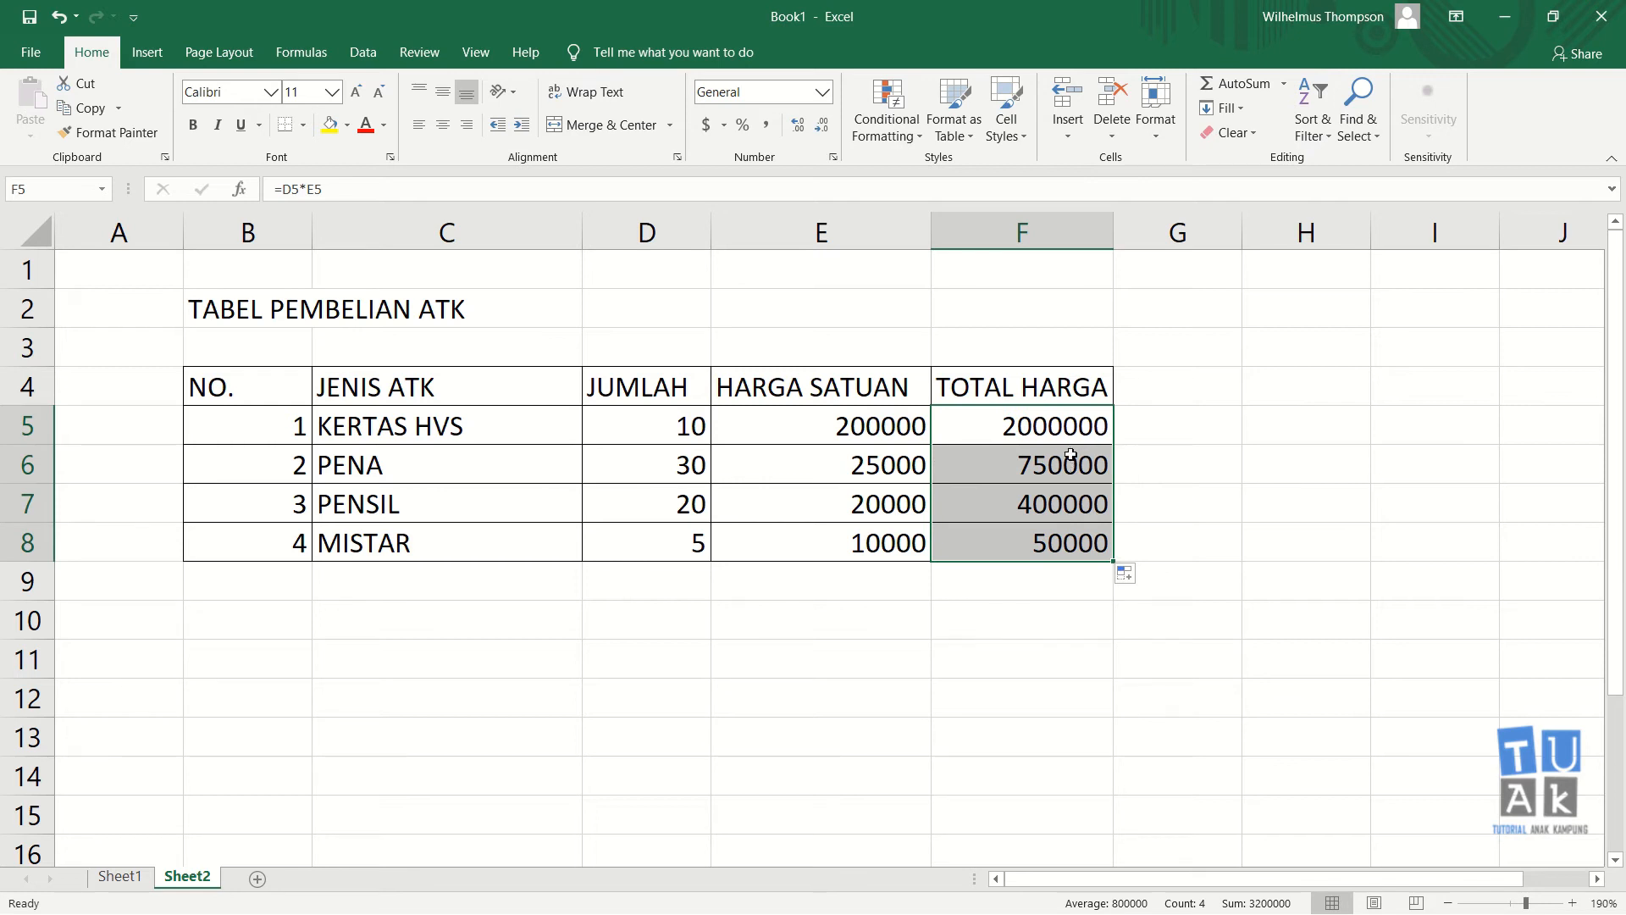
Check the total price formulas in F5 and F6 against the quantities and unit prices in the same rows
left_click(1075, 462)
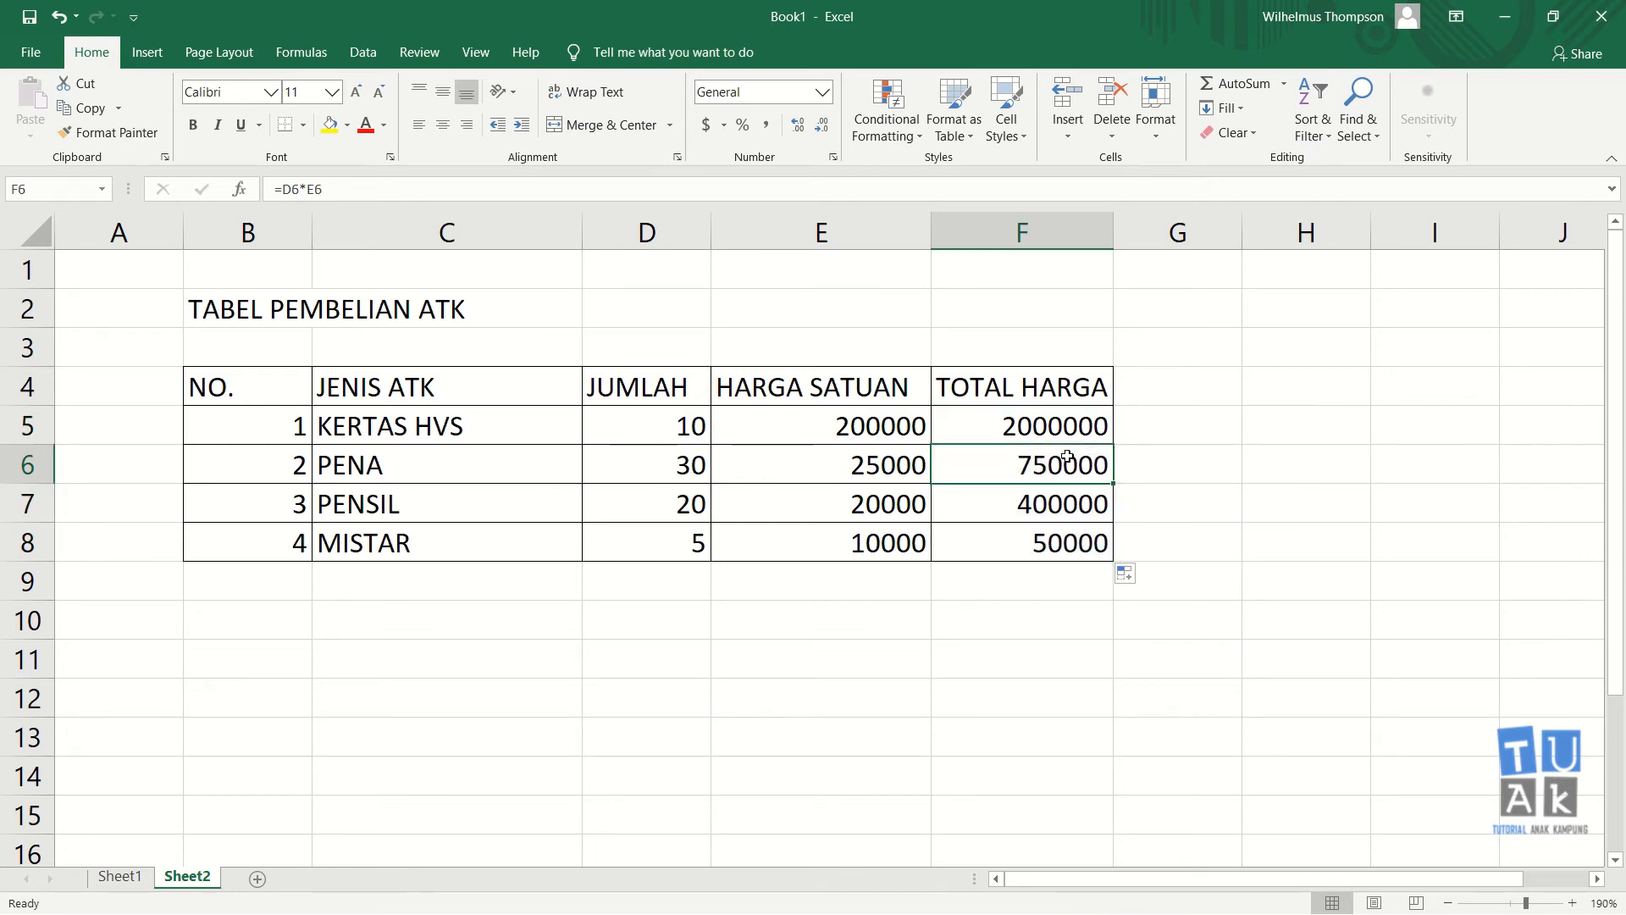
left_click(653, 465)
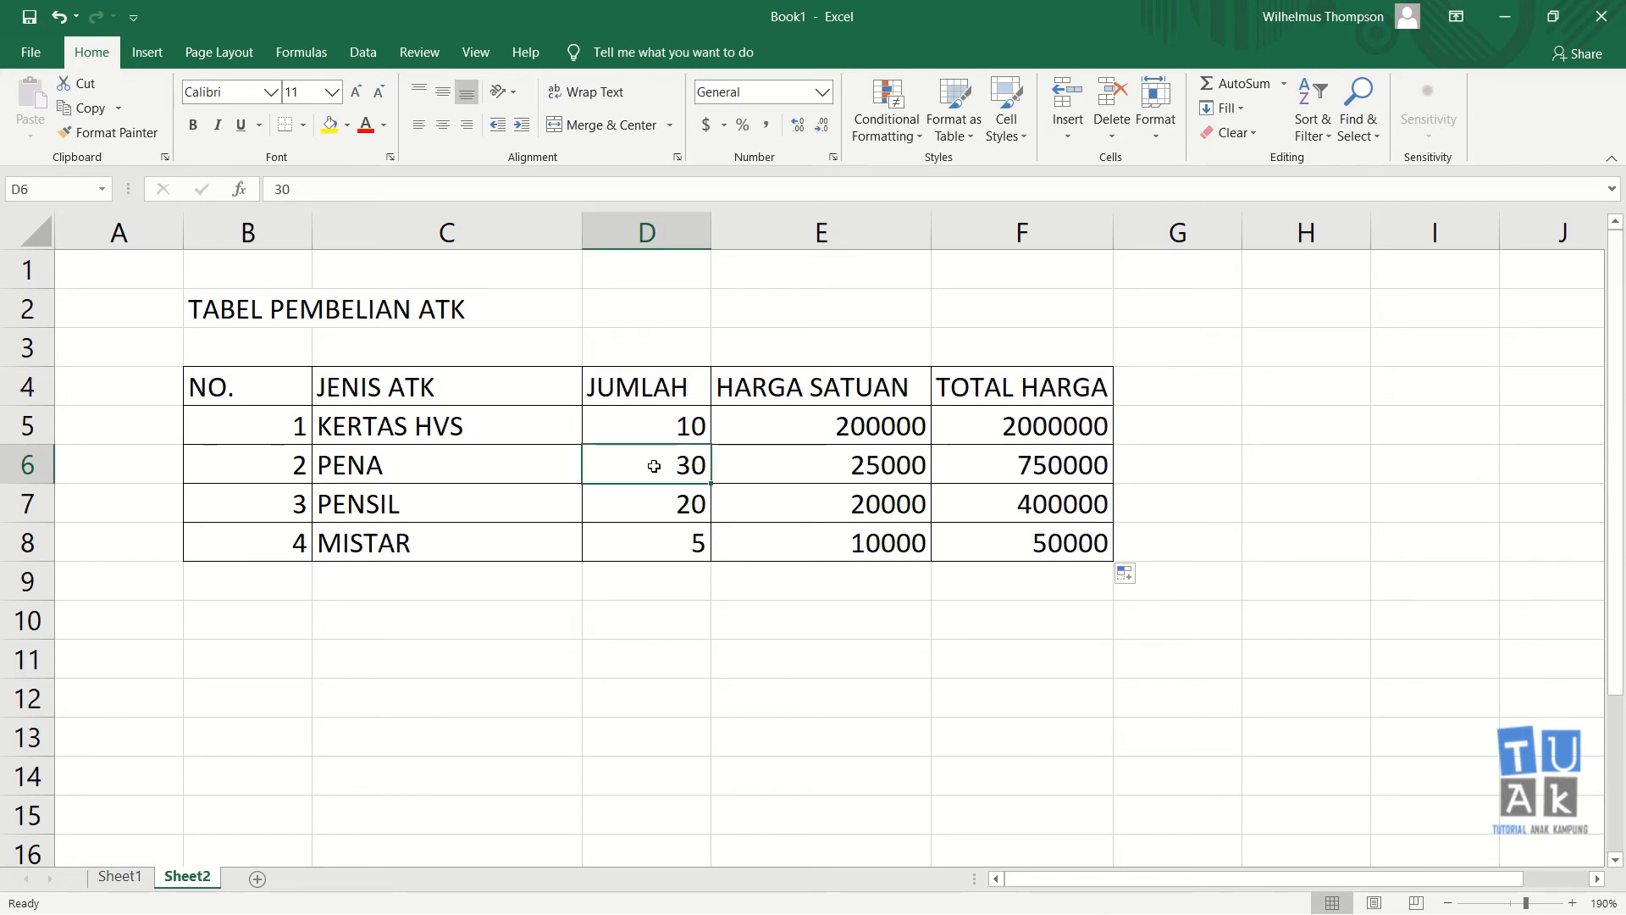
left_click(813, 467)
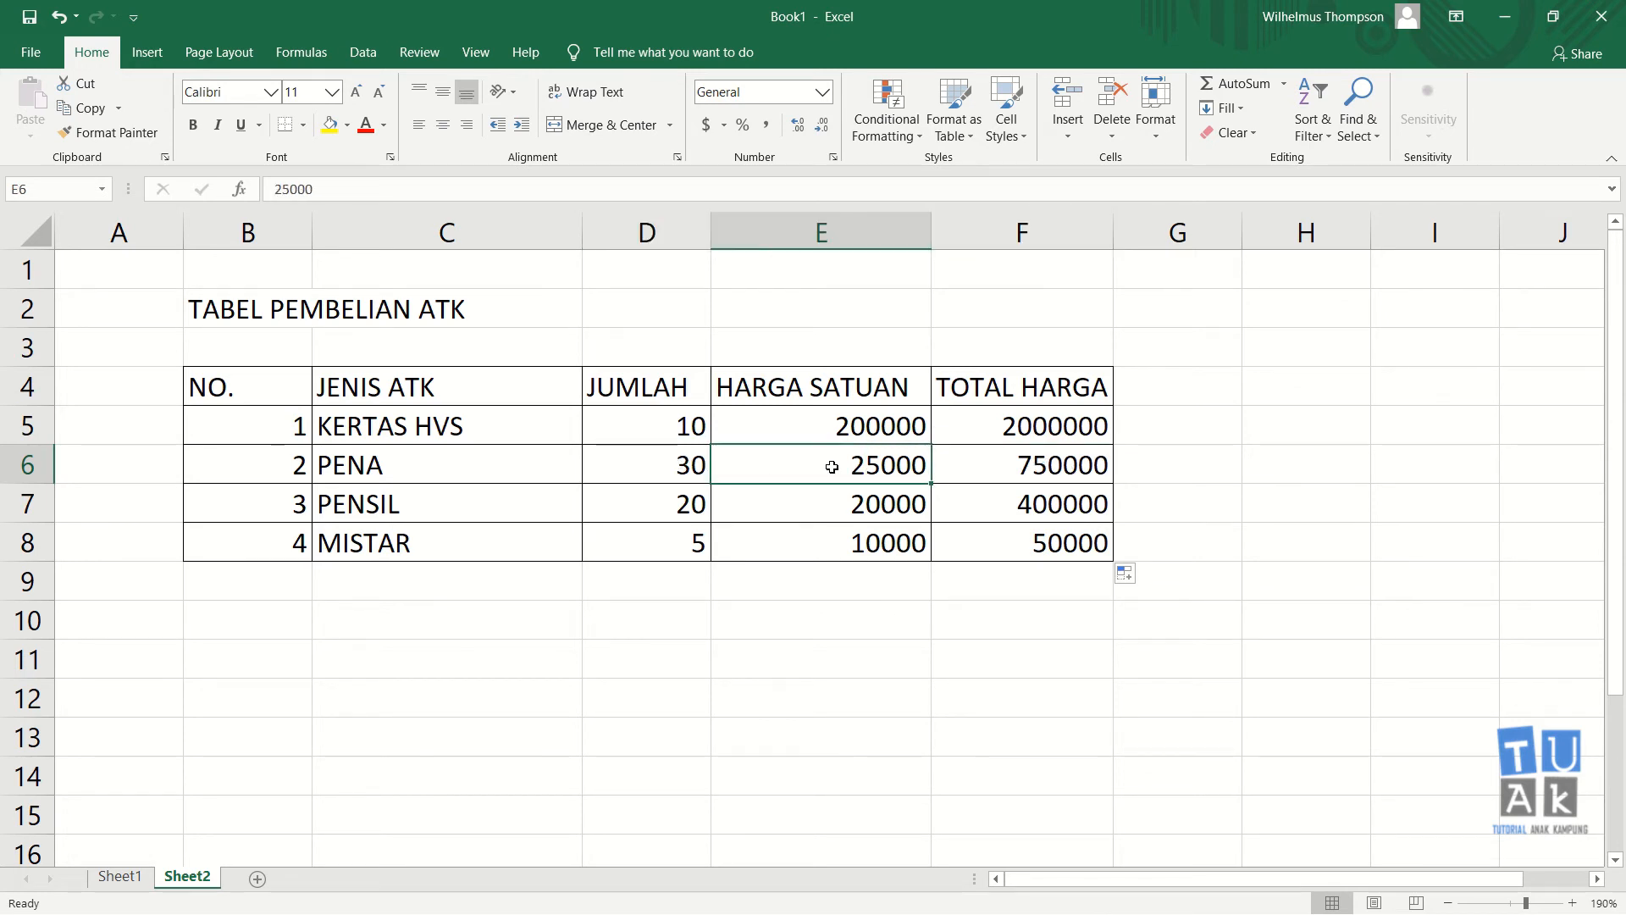
left_click(687, 428)
left_click(897, 436)
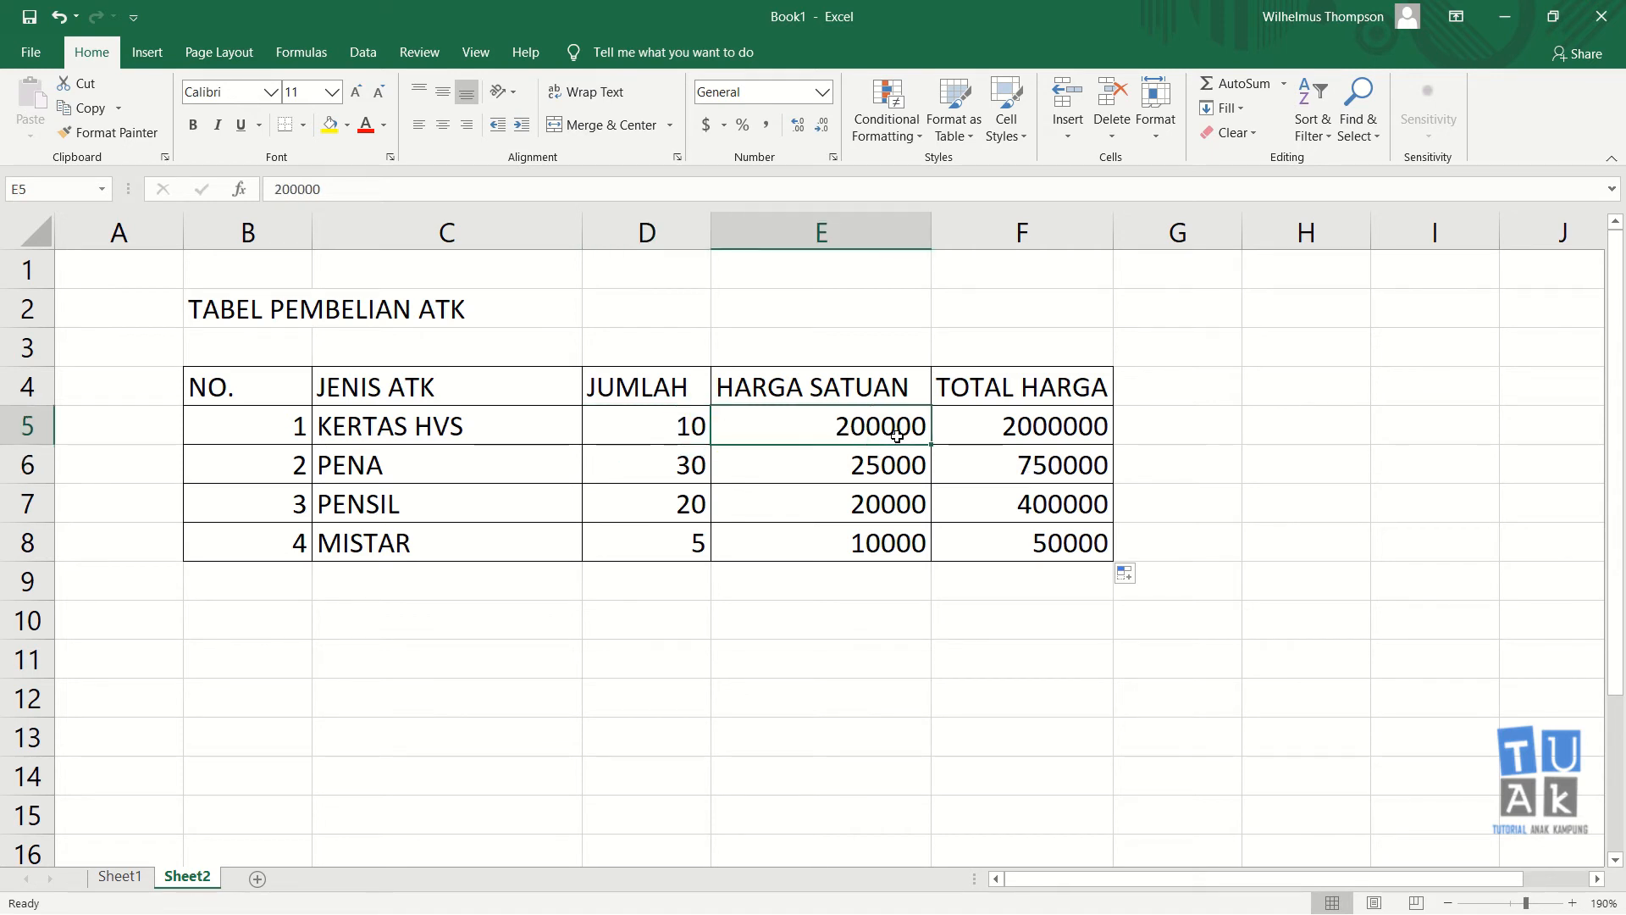
left_click(1073, 437)
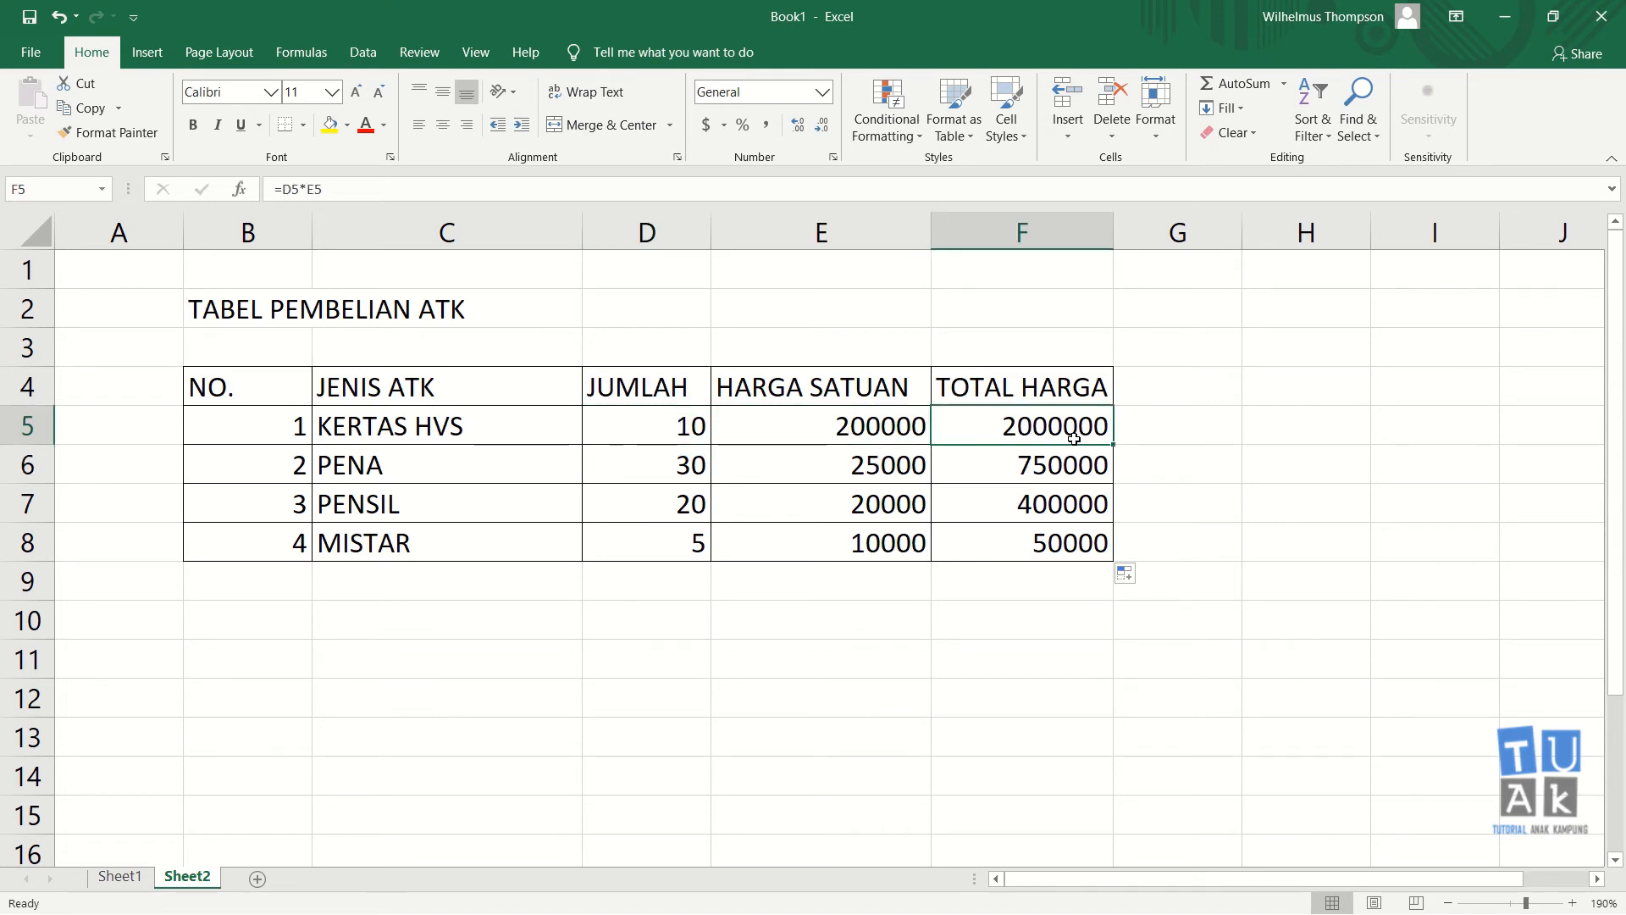
left_click(707, 471)
left_click(860, 474)
left_click(1047, 471)
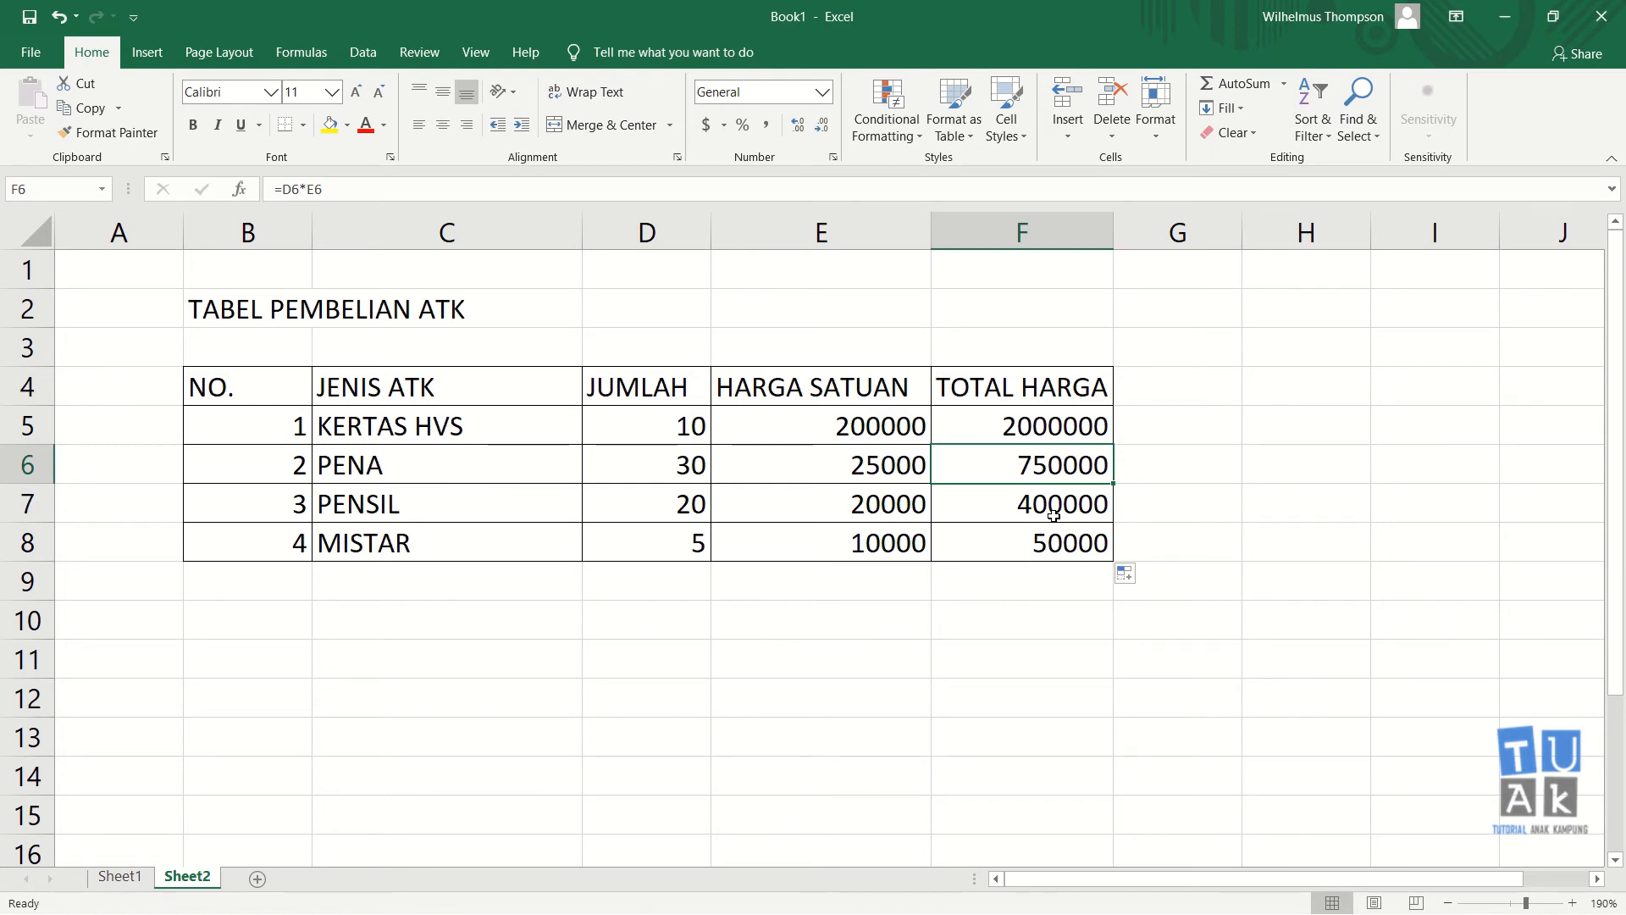
Undo the formula fill in F6:F8
key("ctrl+z")
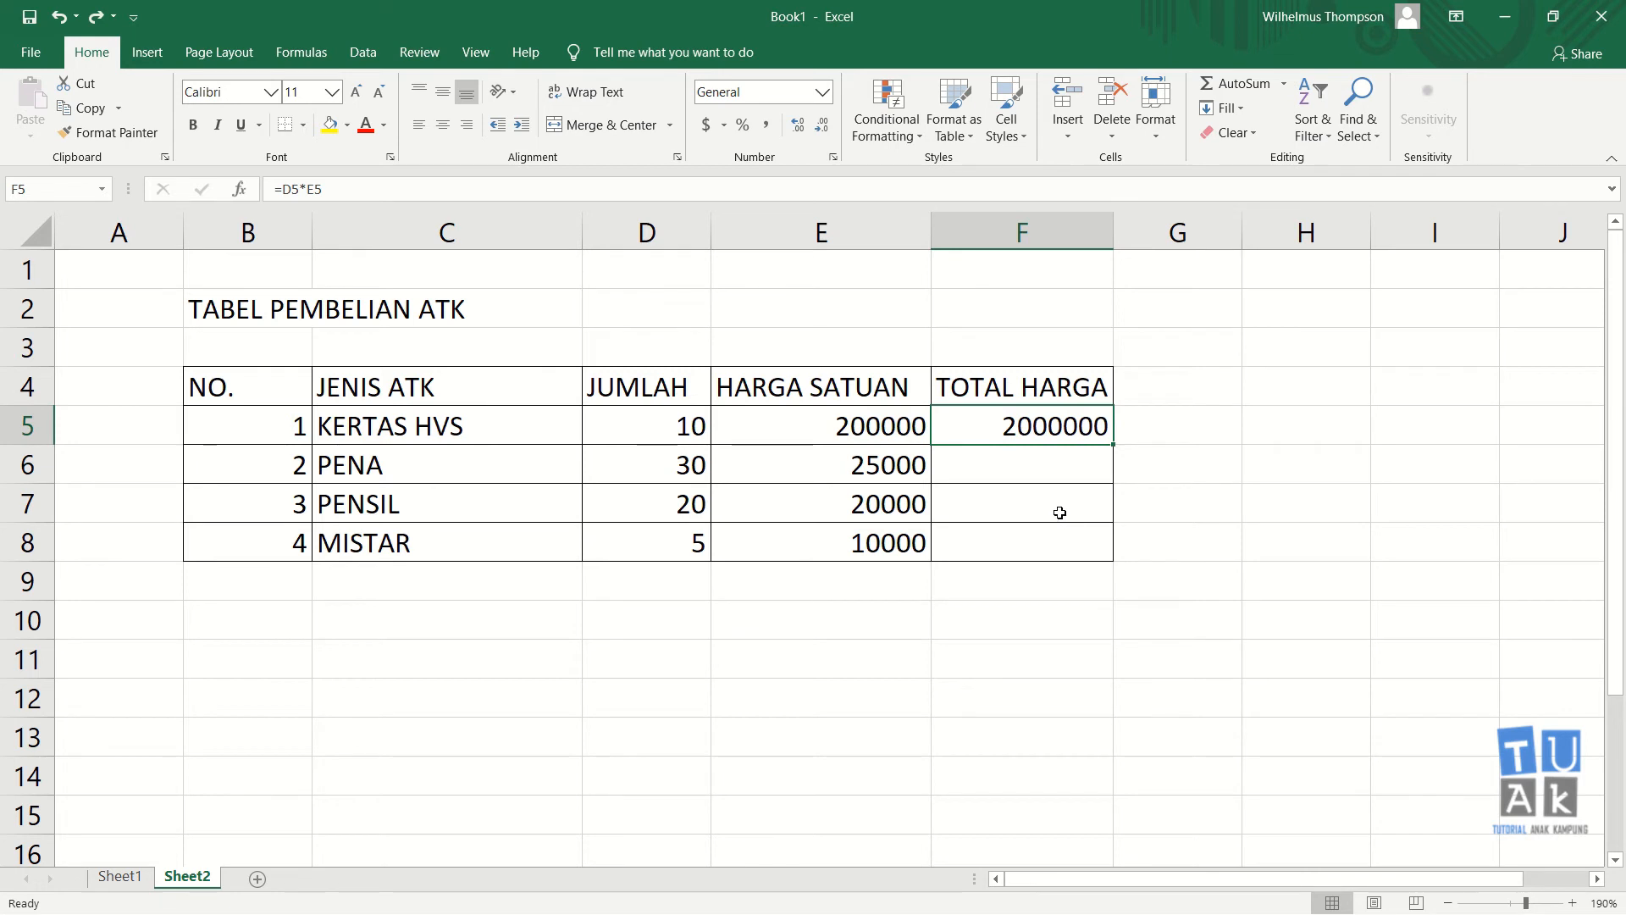
left_click(1173, 472)
left_click(1314, 545)
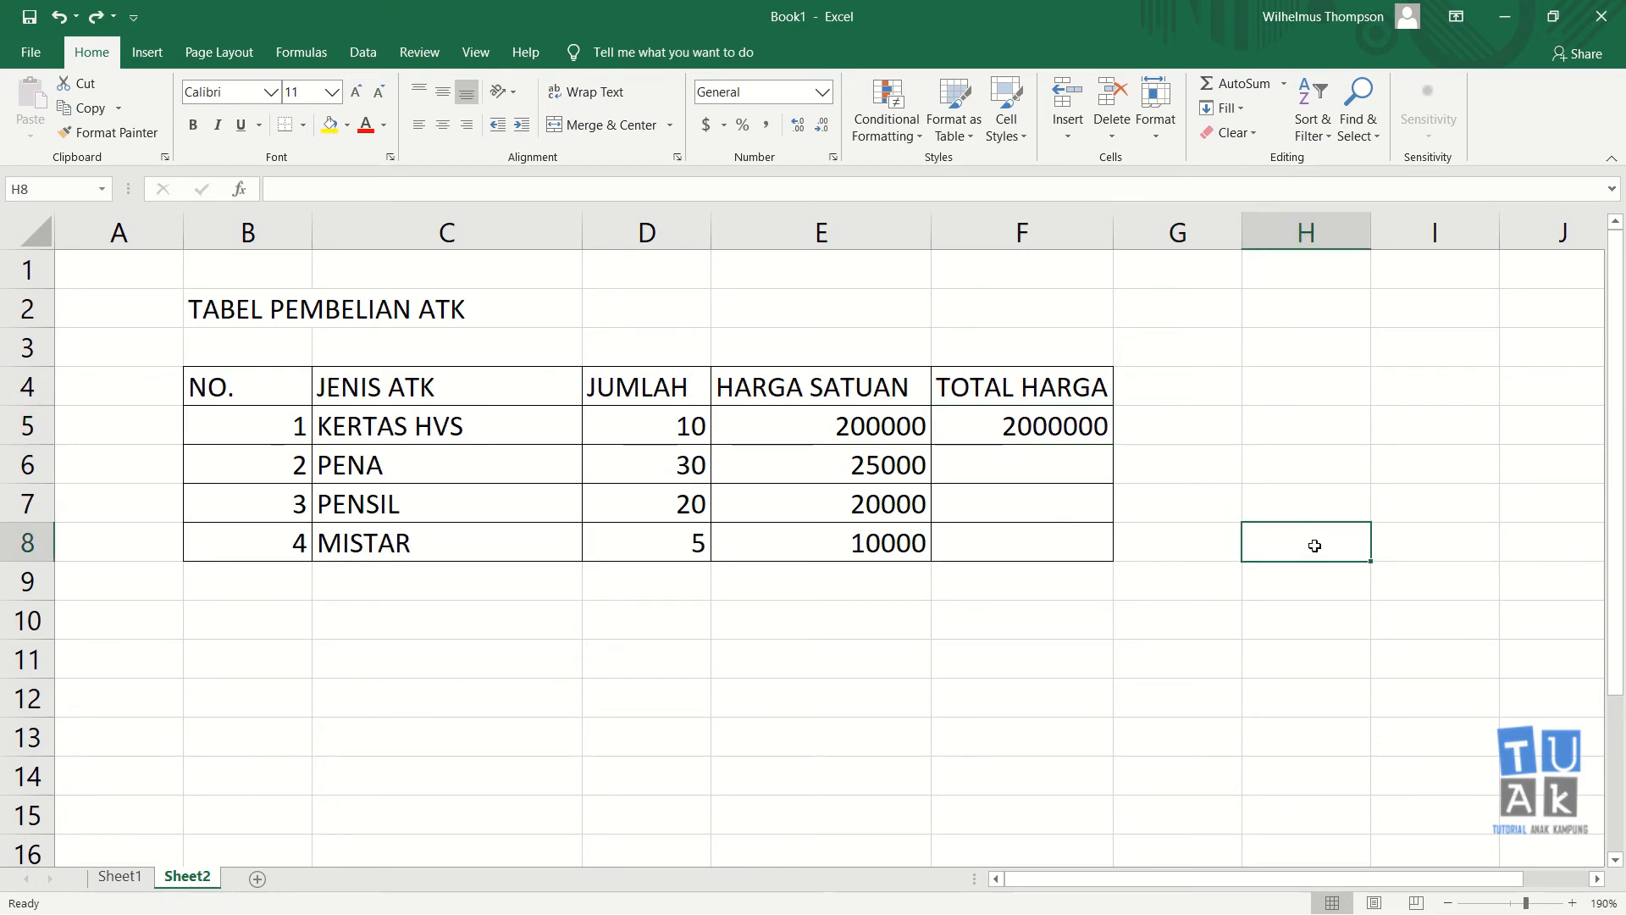
left_click(1068, 428)
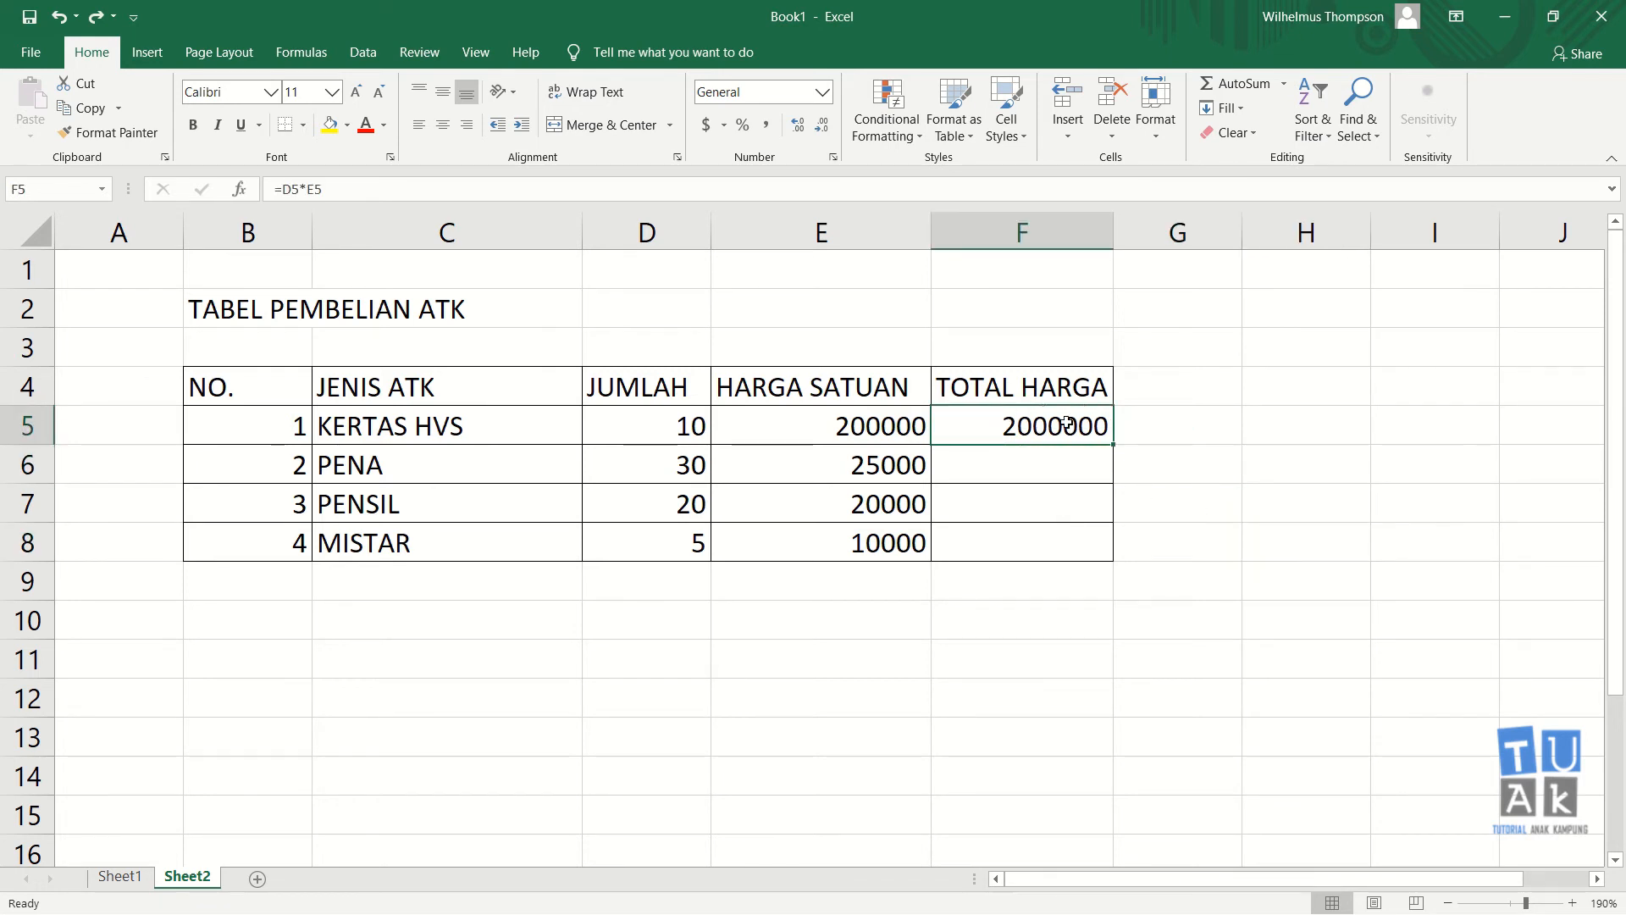
key("Down")
key("Down")
key("Down")
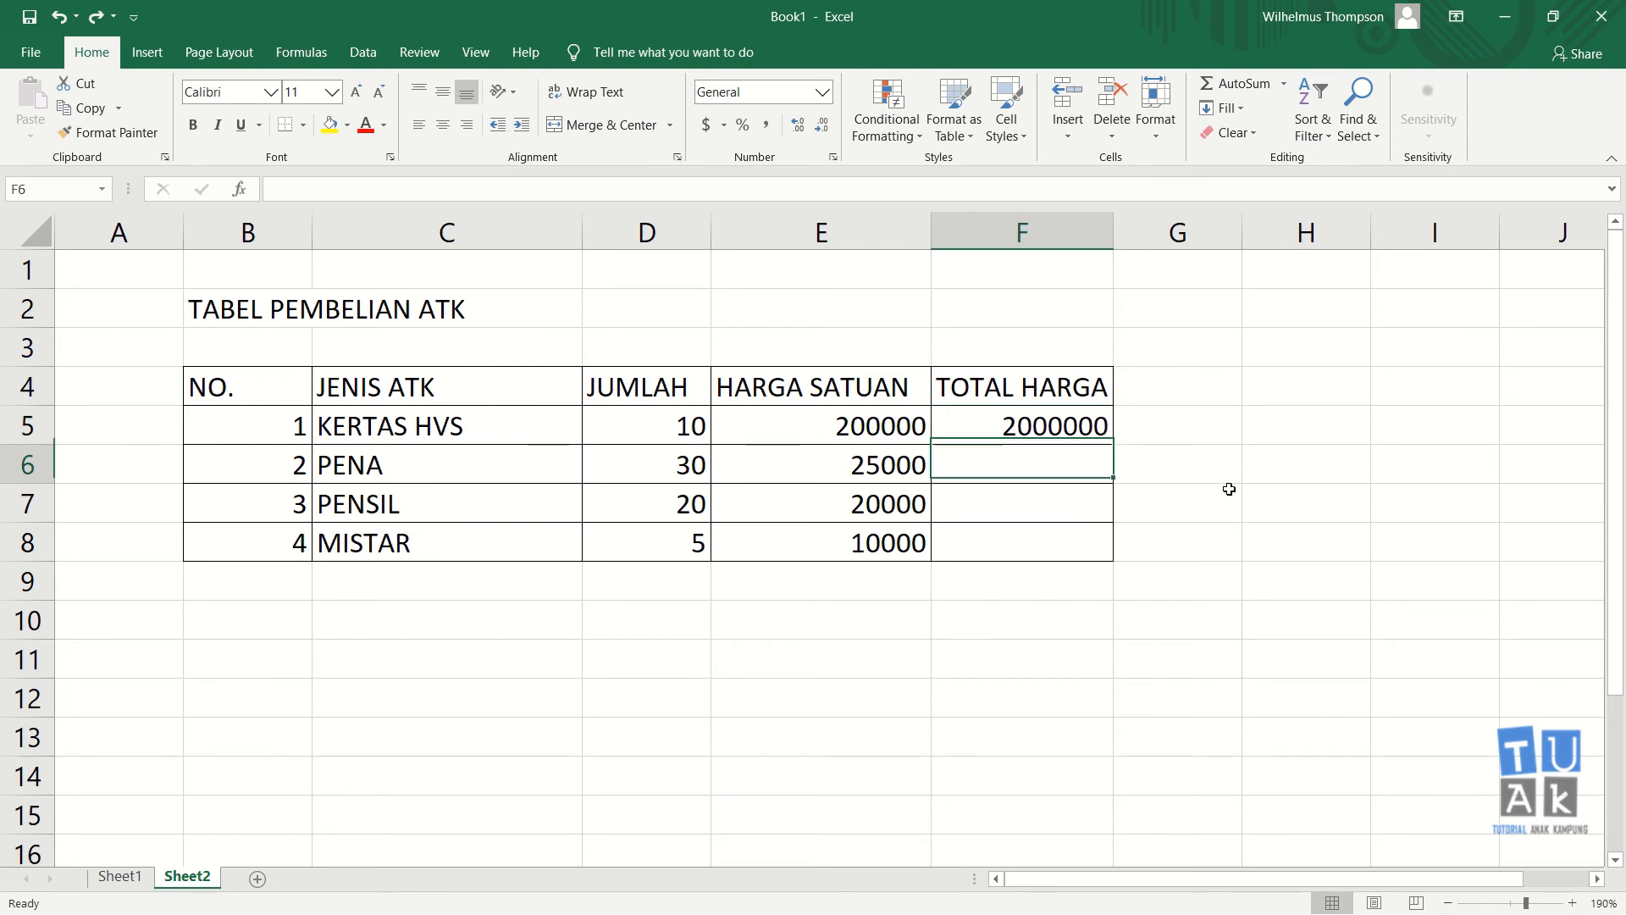
key("Up")
key("Up")
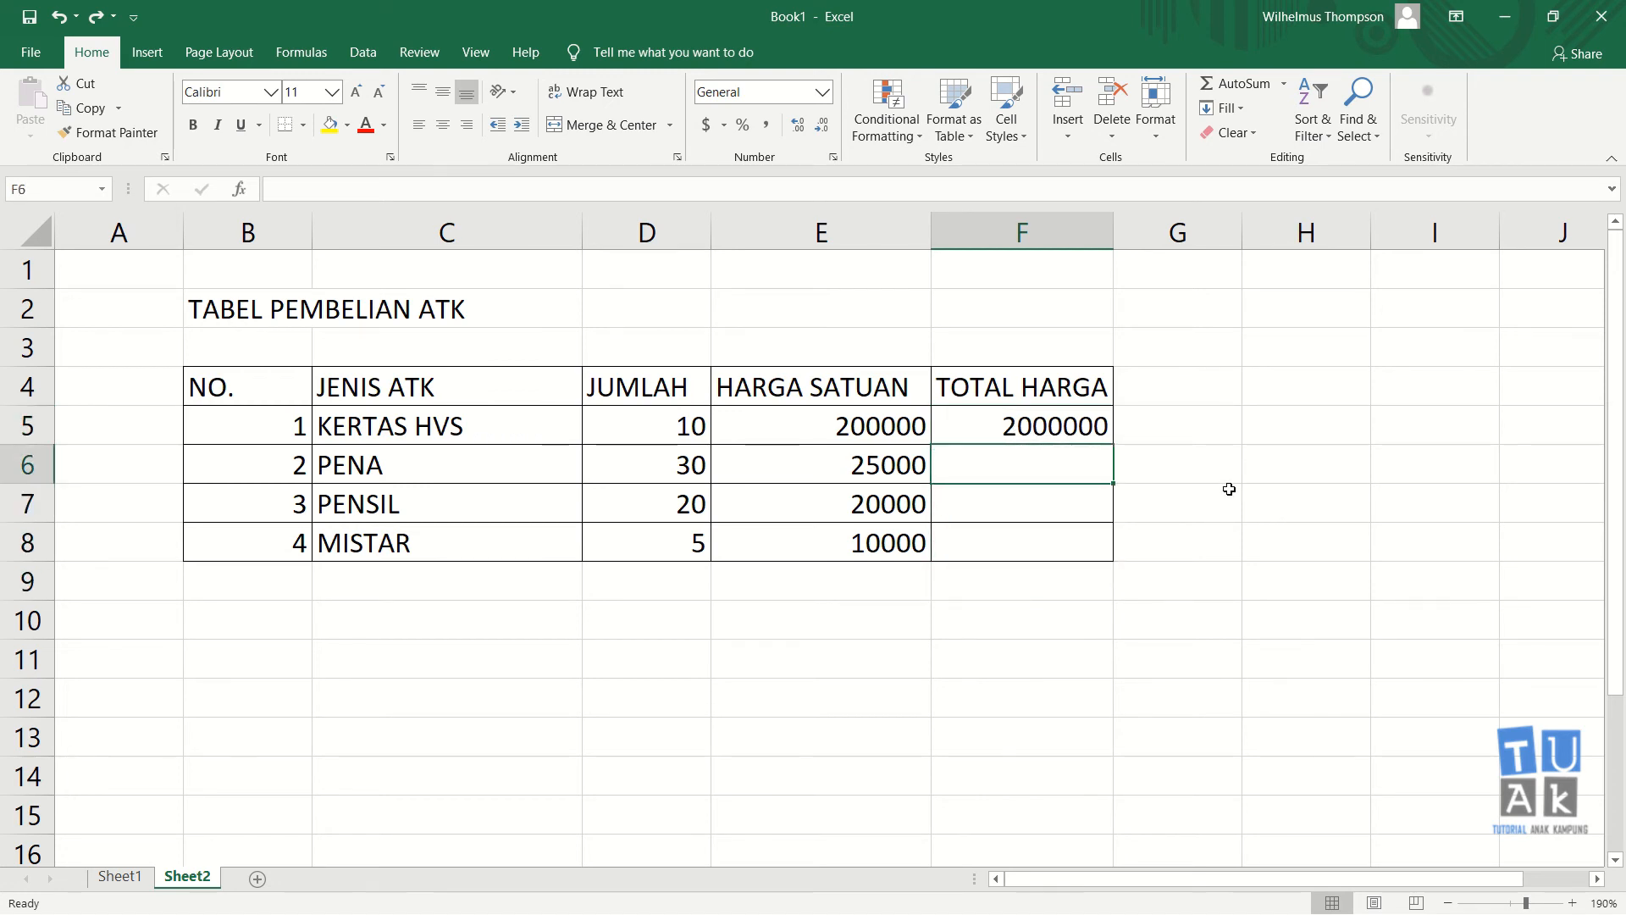
key("Down")
key("Up")
key("Up")
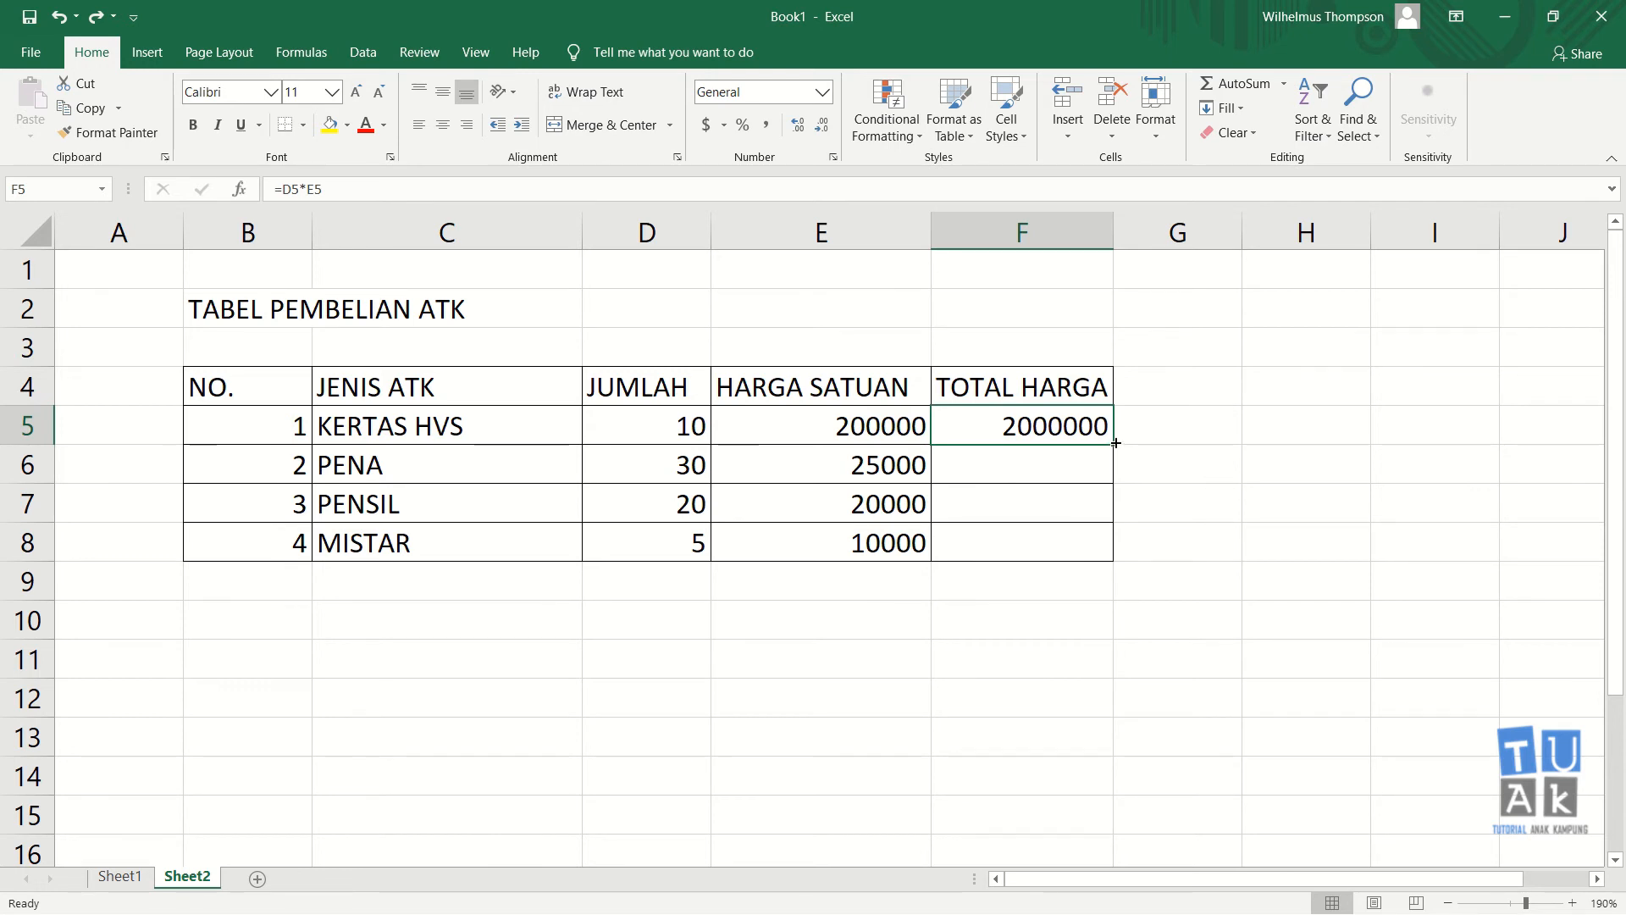
Fill the total price formula from F5 down to F8 and undo that fill
left_click_drag(1113, 445, 1108, 549)
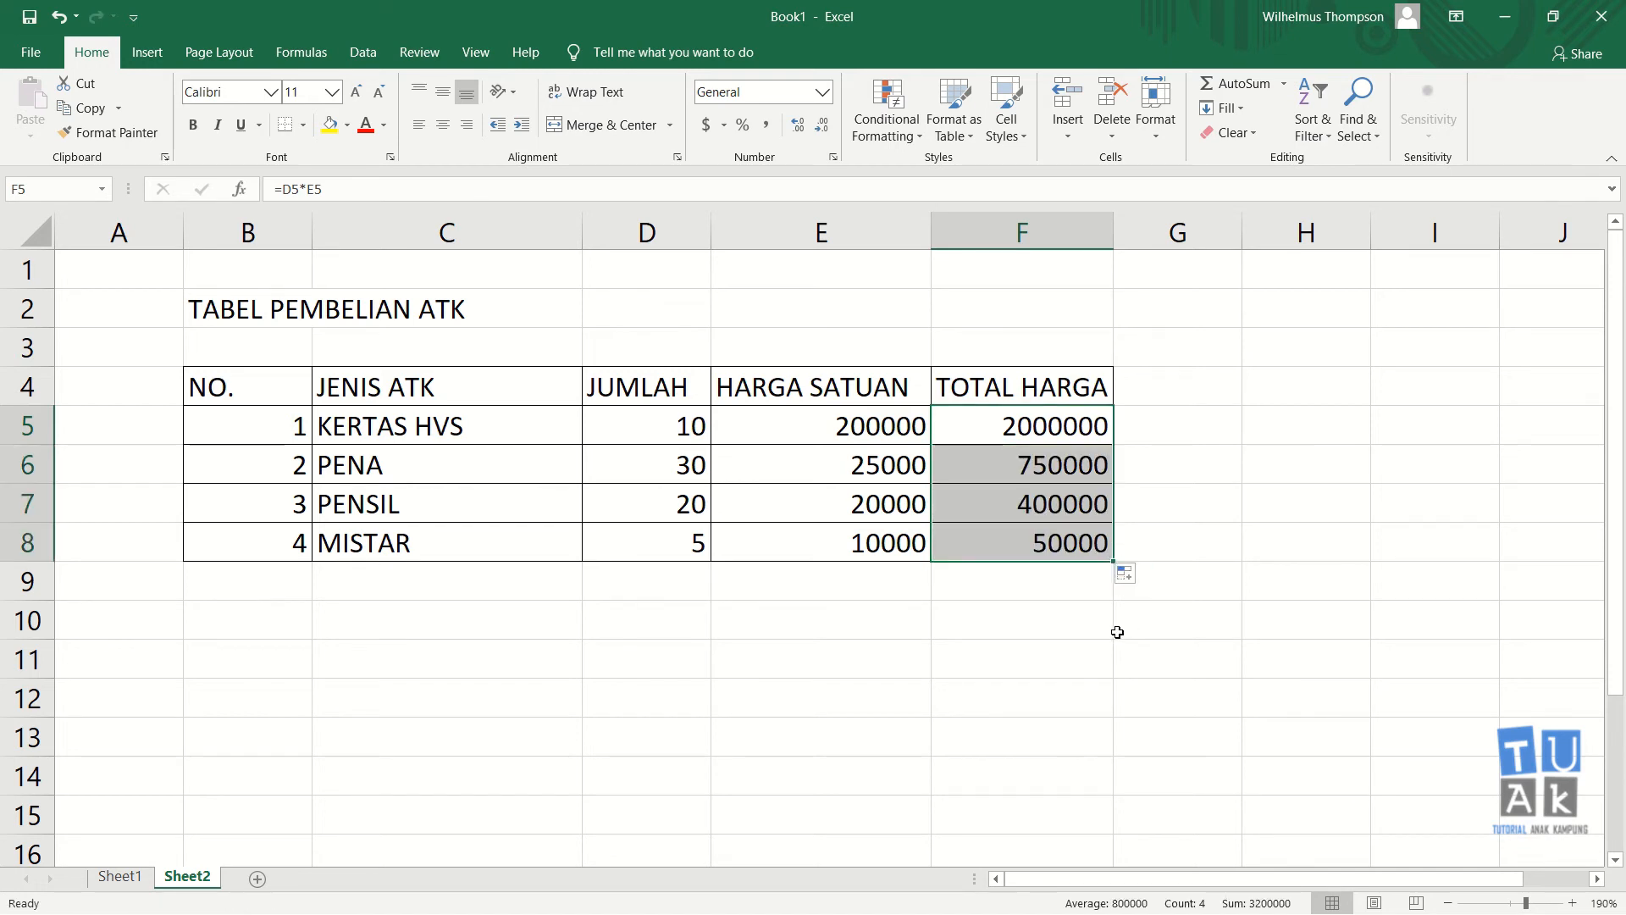
left_click(1107, 620)
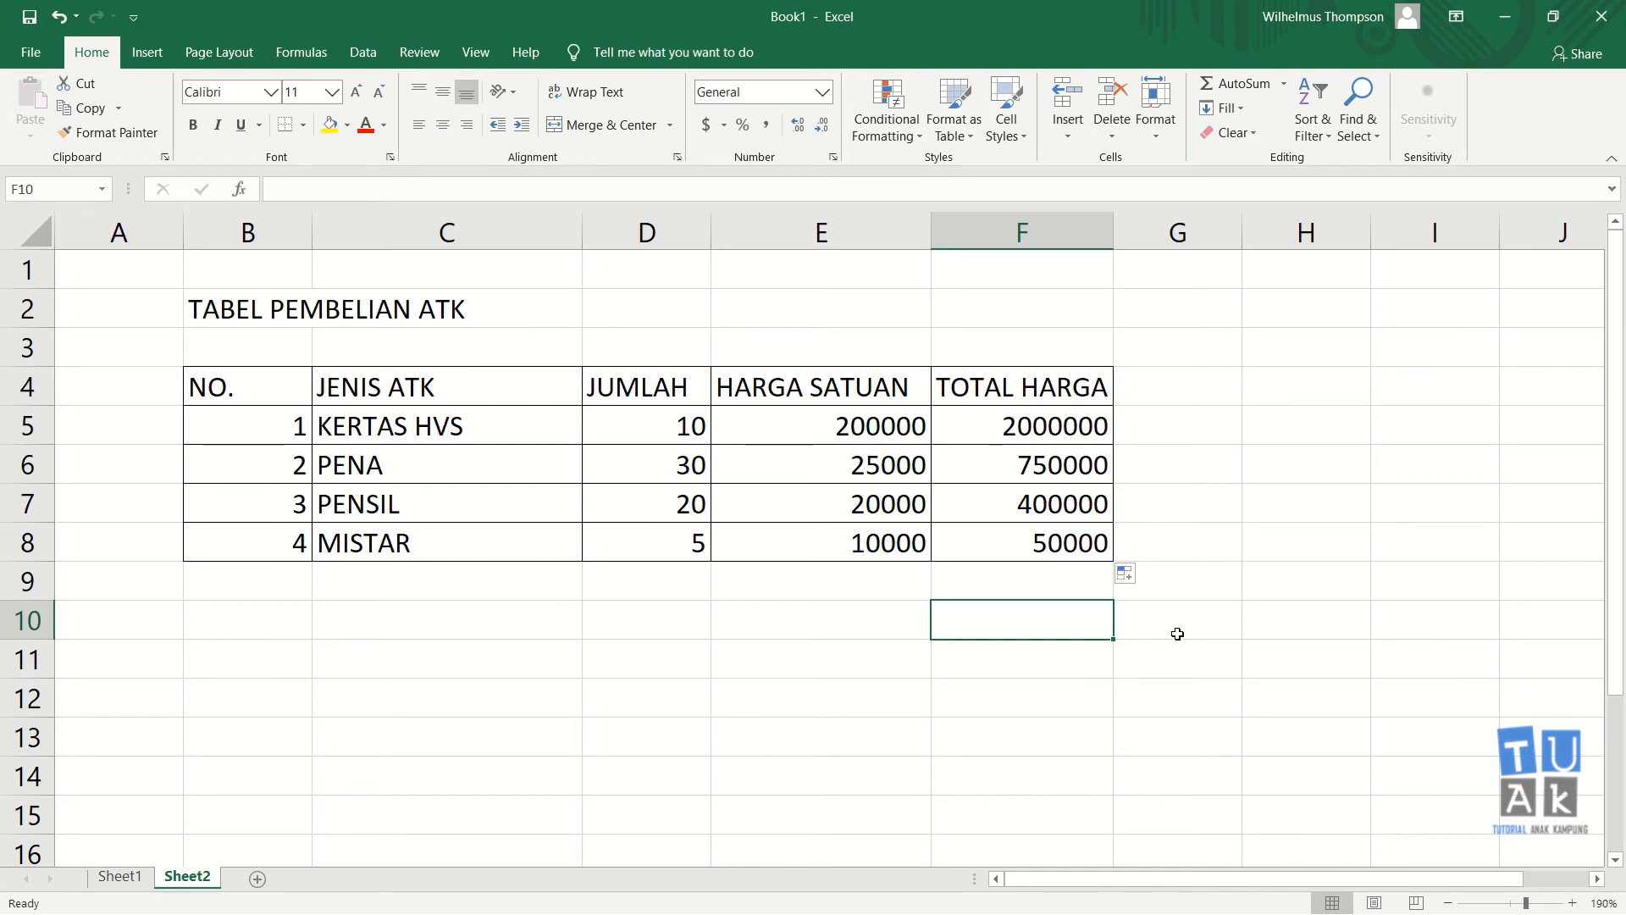
key("ctrl+z")
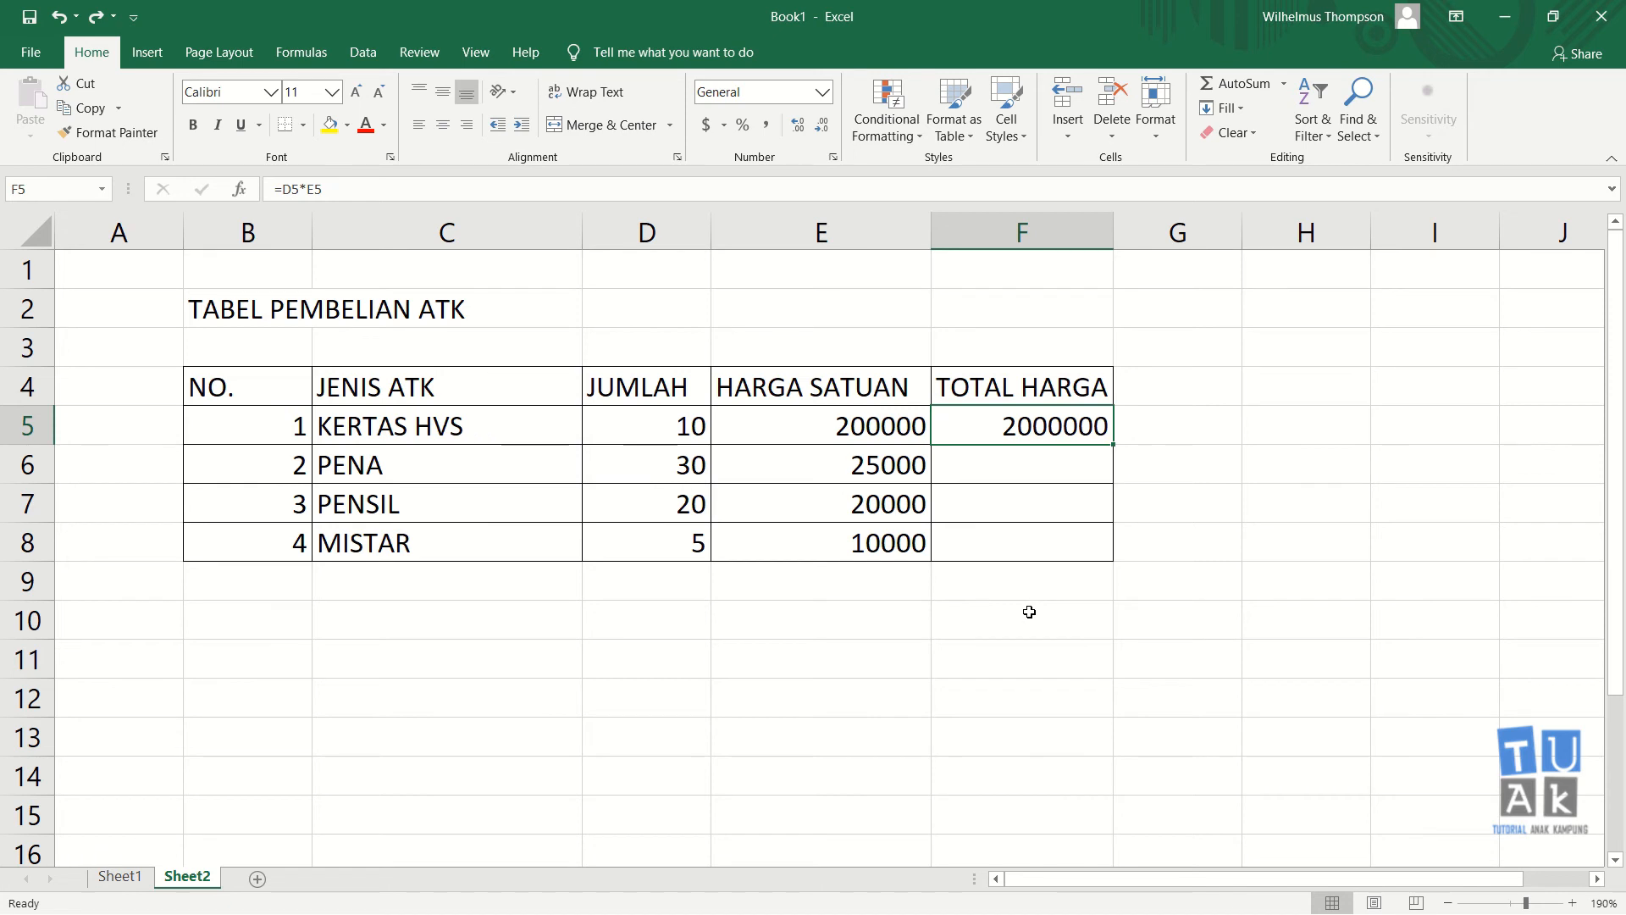
Copy the total price formula in F5 and paste it into F6:F8
left_click(84, 115)
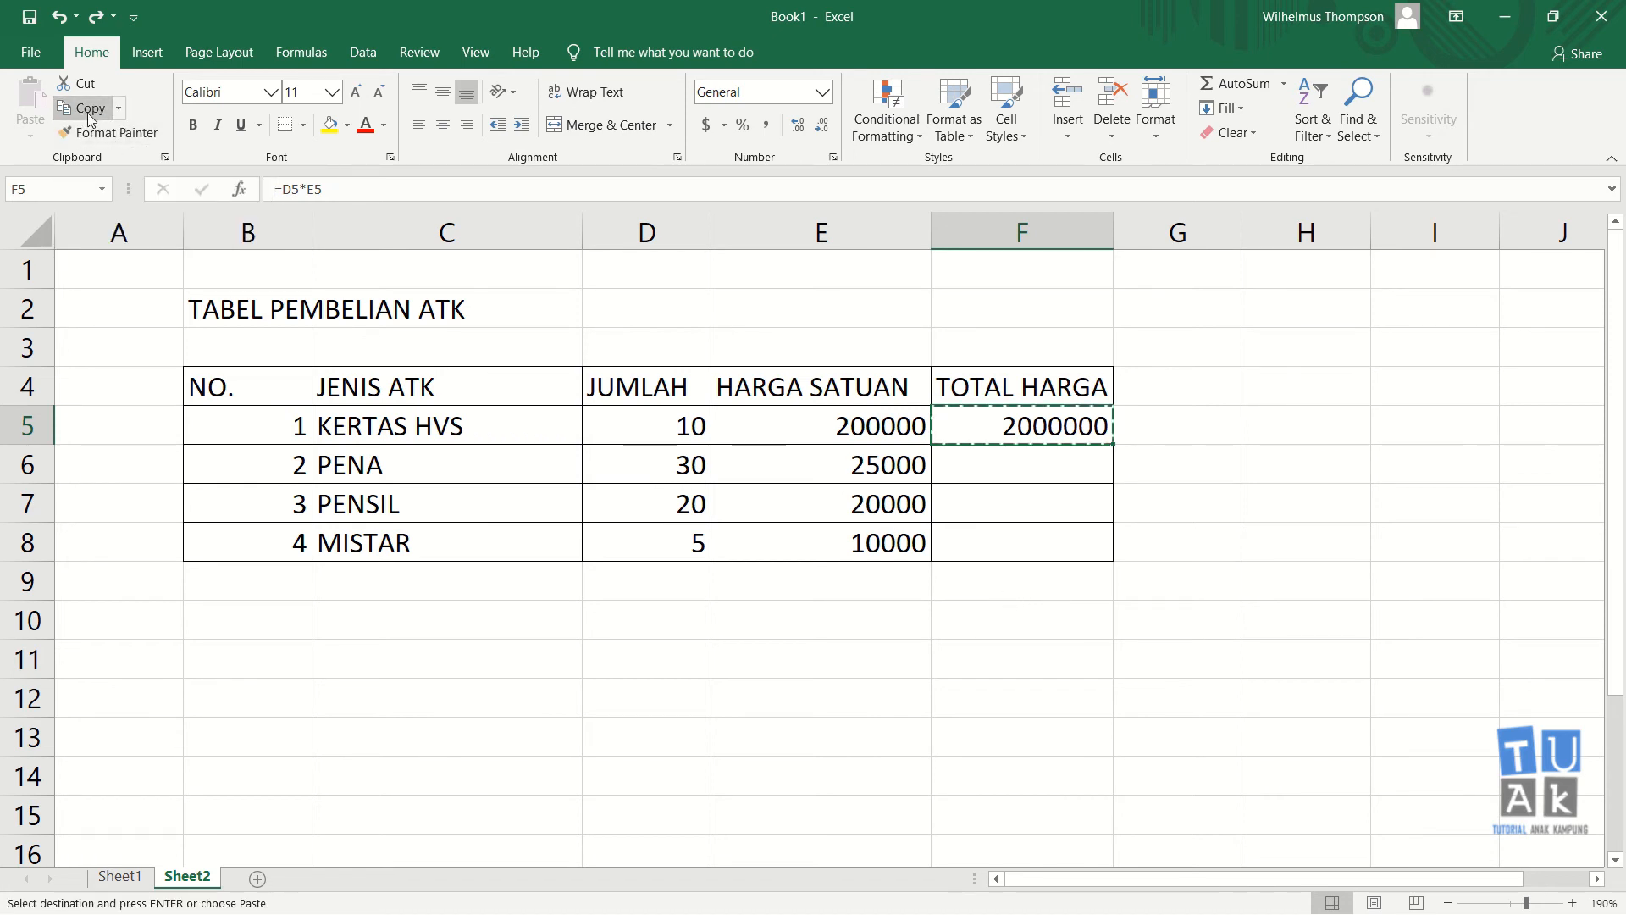
left_click(976, 471)
left_click_drag(978, 482, 980, 535)
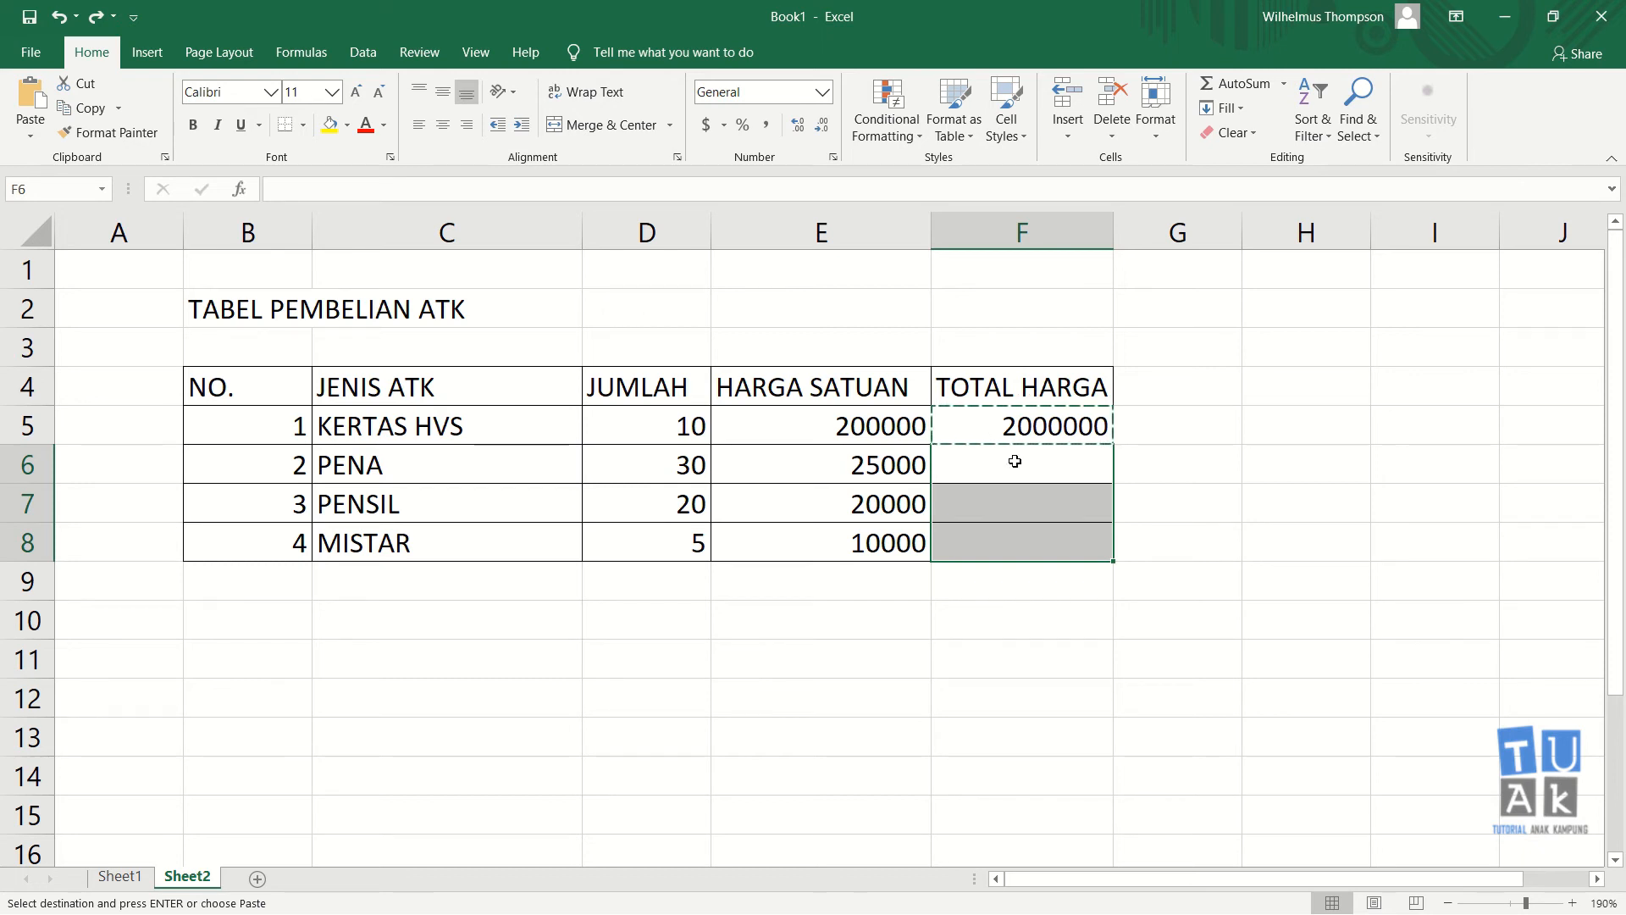
key("Return")
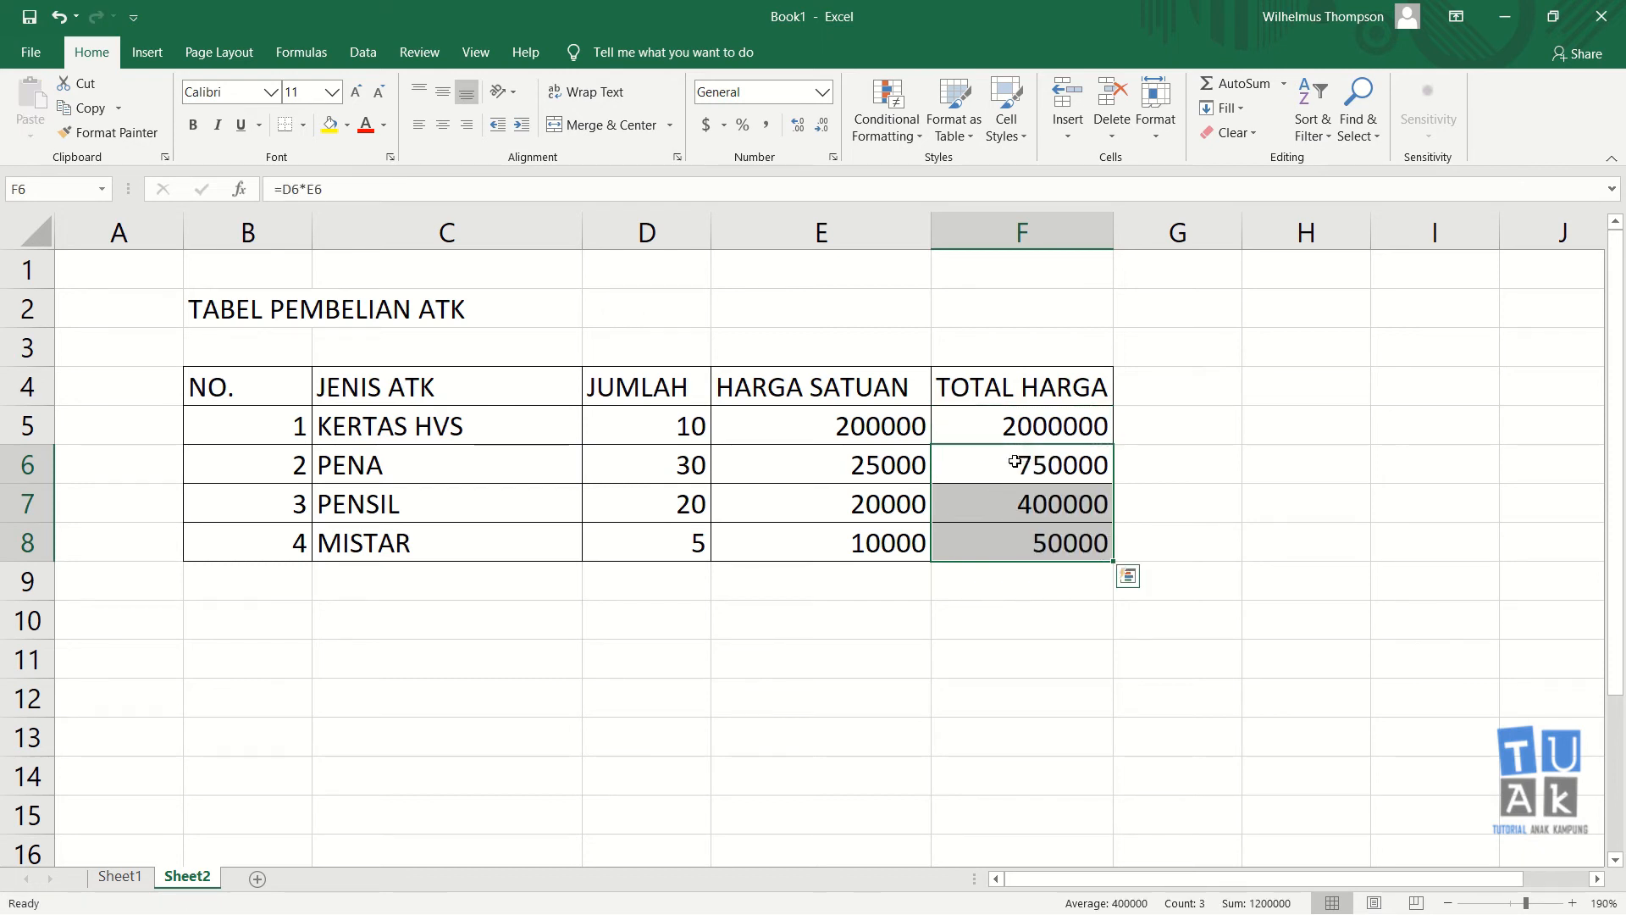
left_click(1056, 631)
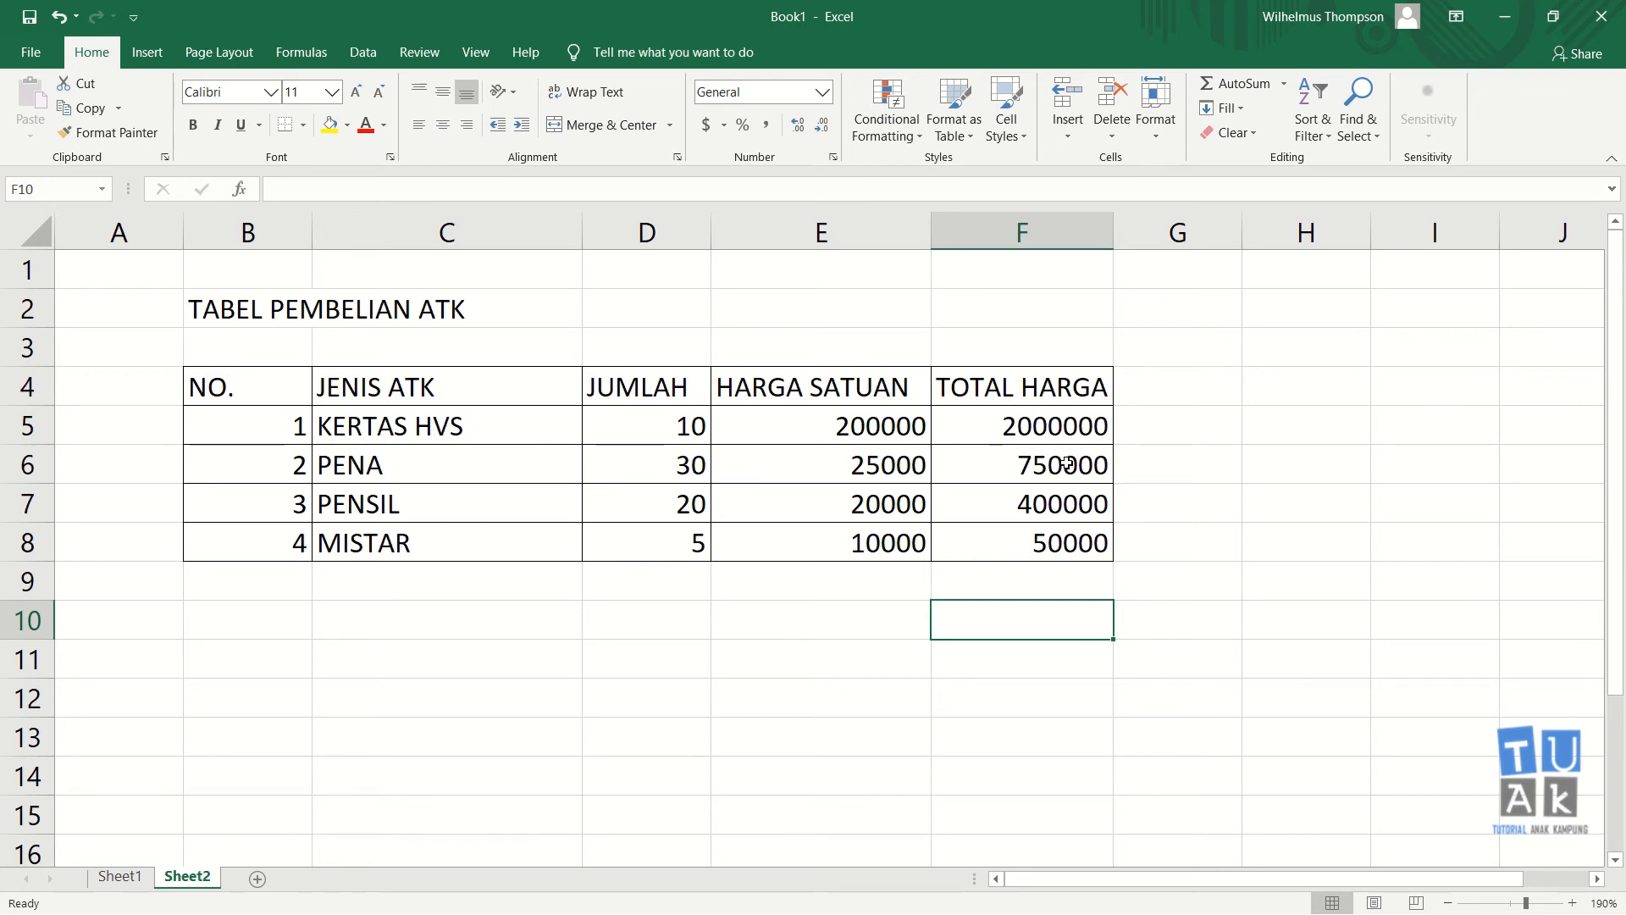
Clear the pasted total prices from F6:F8
left_click_drag(1066, 463, 1064, 529)
key("Delete")
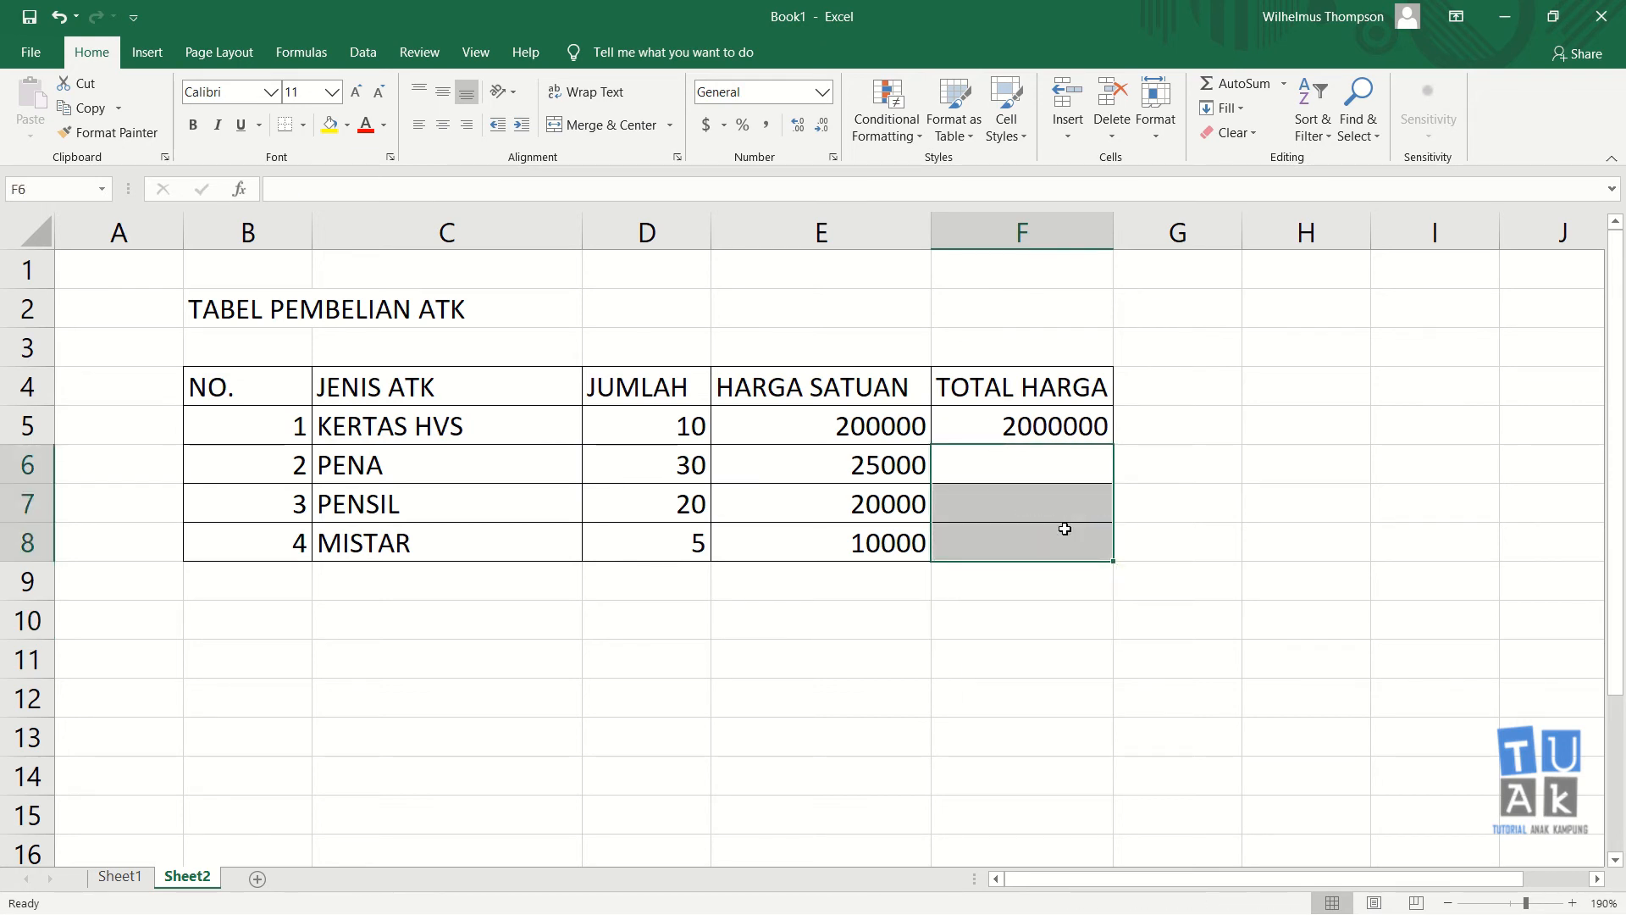
left_click(1165, 519)
Fill the KERTAS HVS total price formula from F5 down through the MISTAR row in F8
left_click(1093, 423)
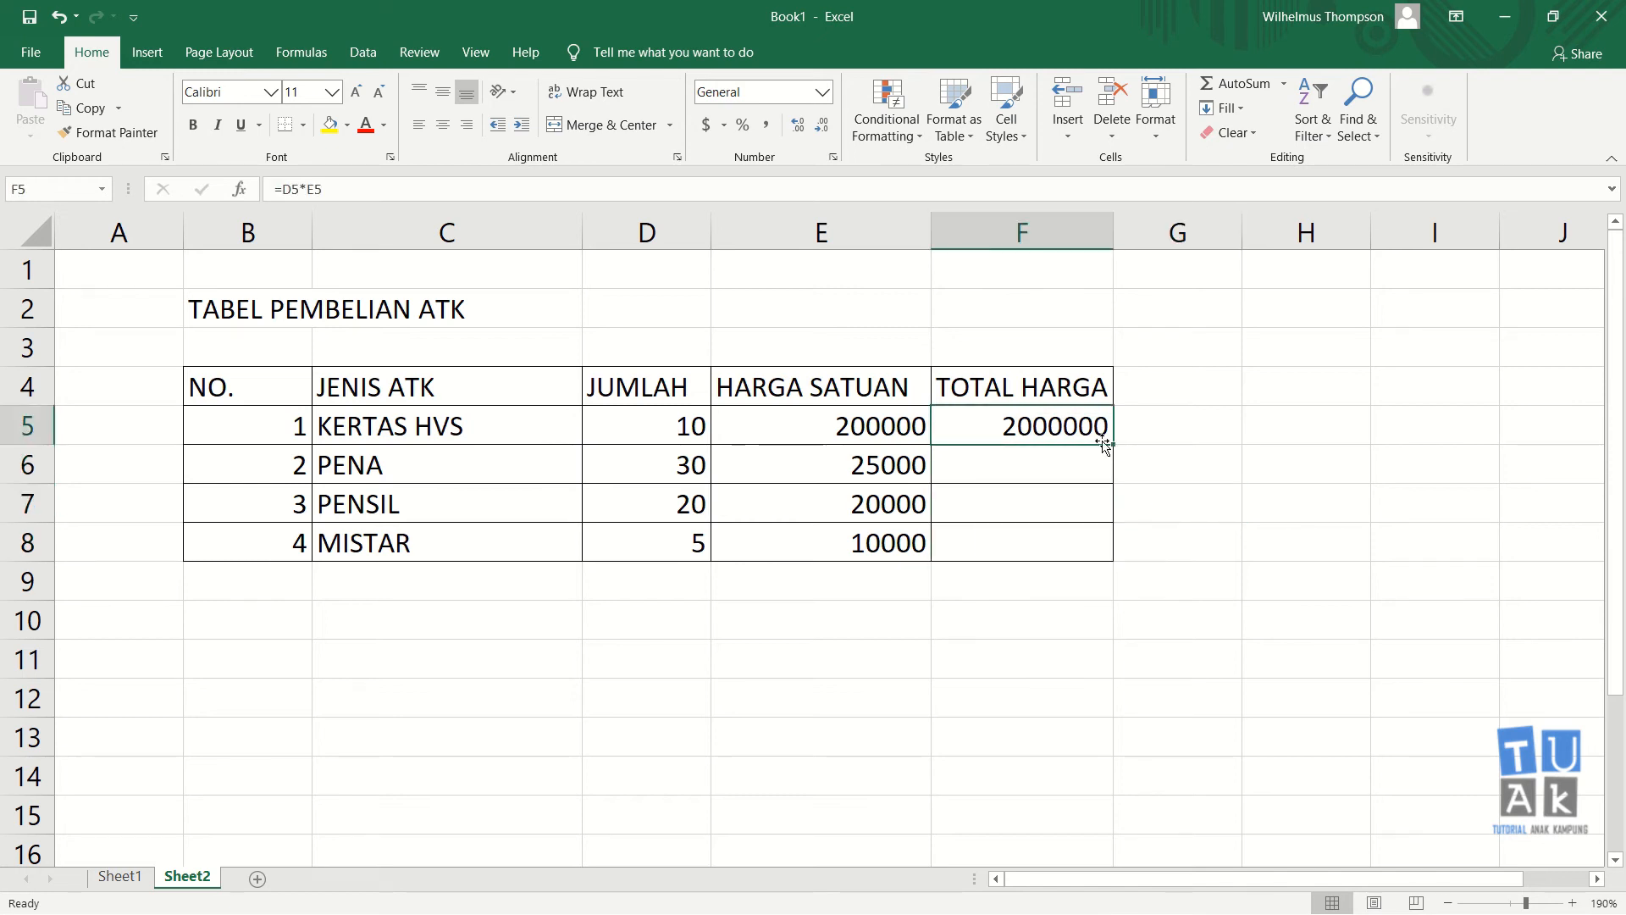
left_click_drag(1113, 444, 1122, 557)
left_click(1112, 627)
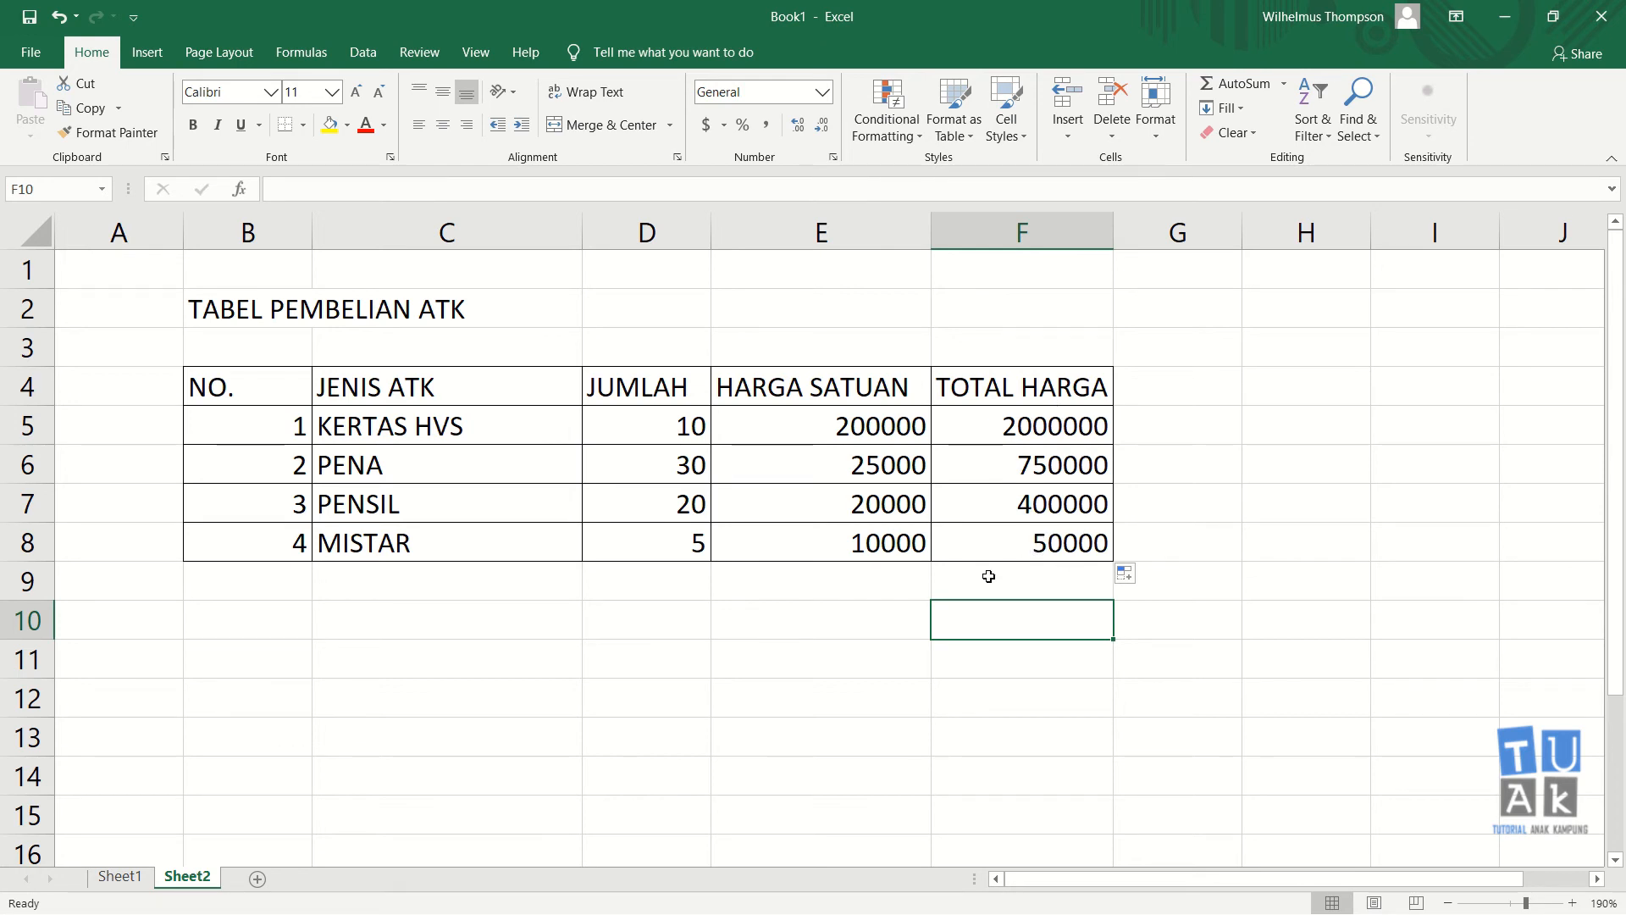
Add the label TOTAL in E9 below the unit prices and align it to the right of the cell
left_click(900, 580)
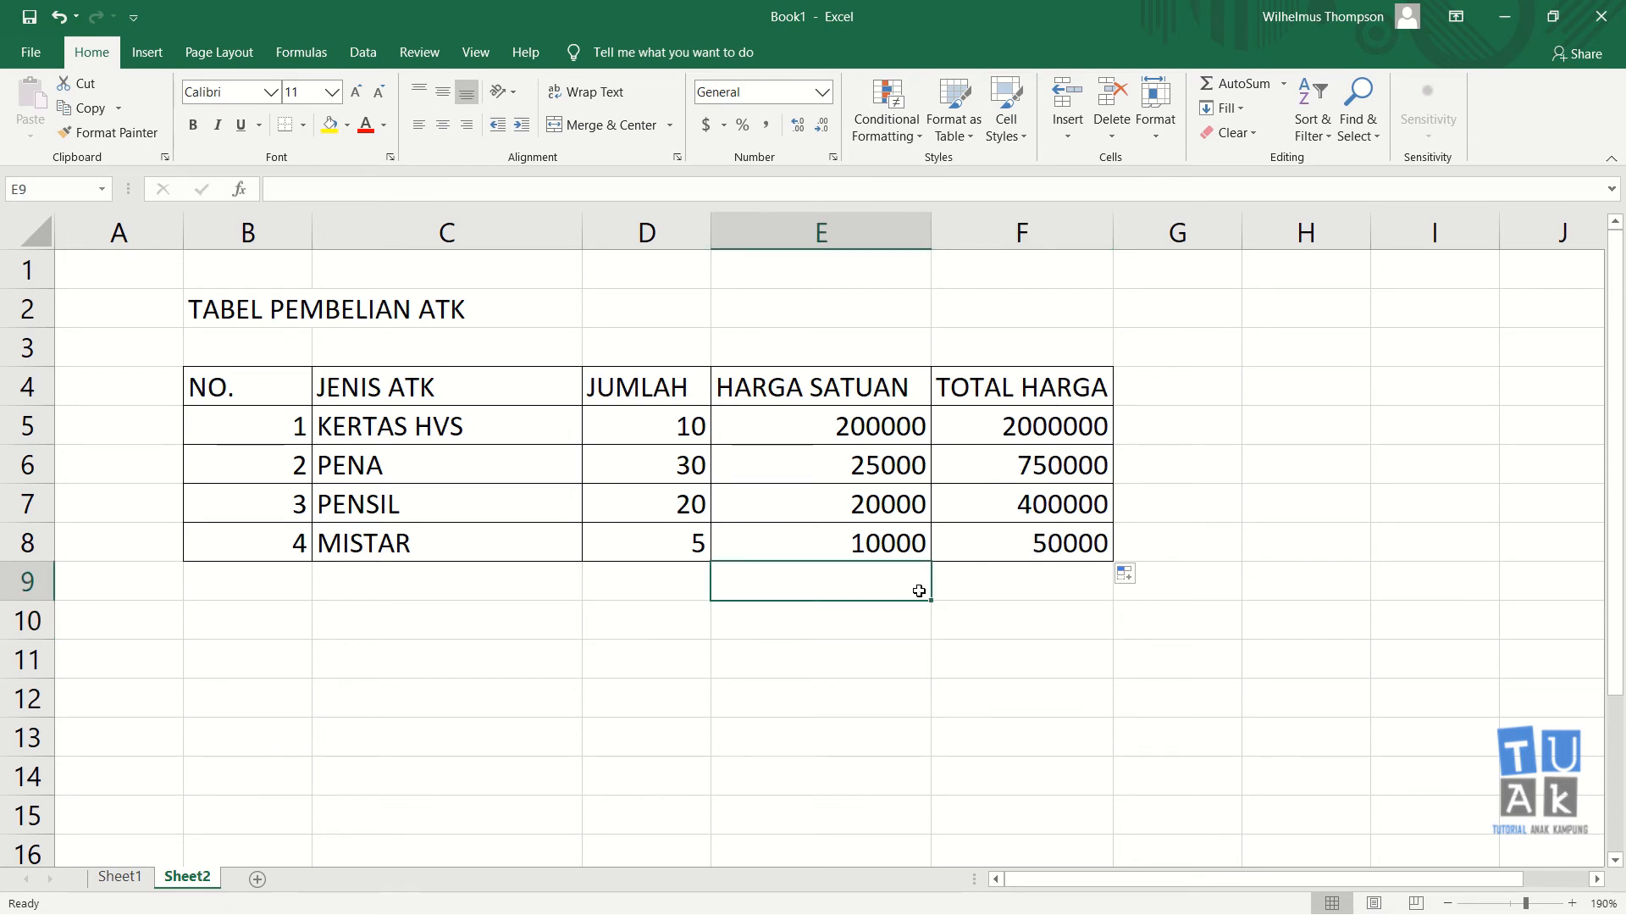
type("TOTAL")
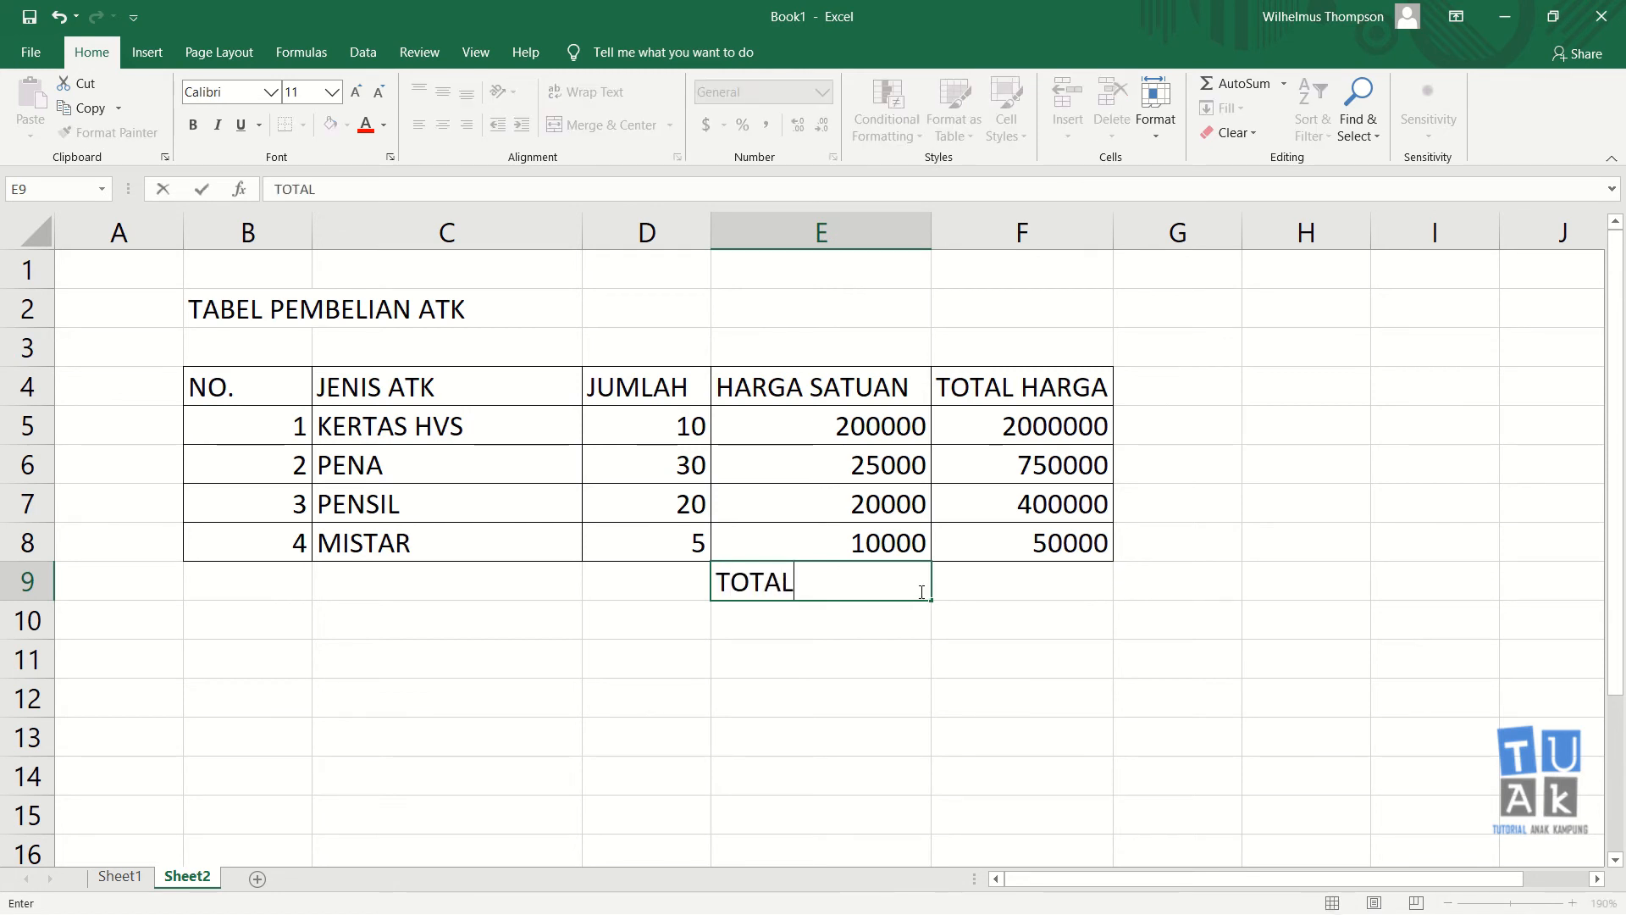
key("Return")
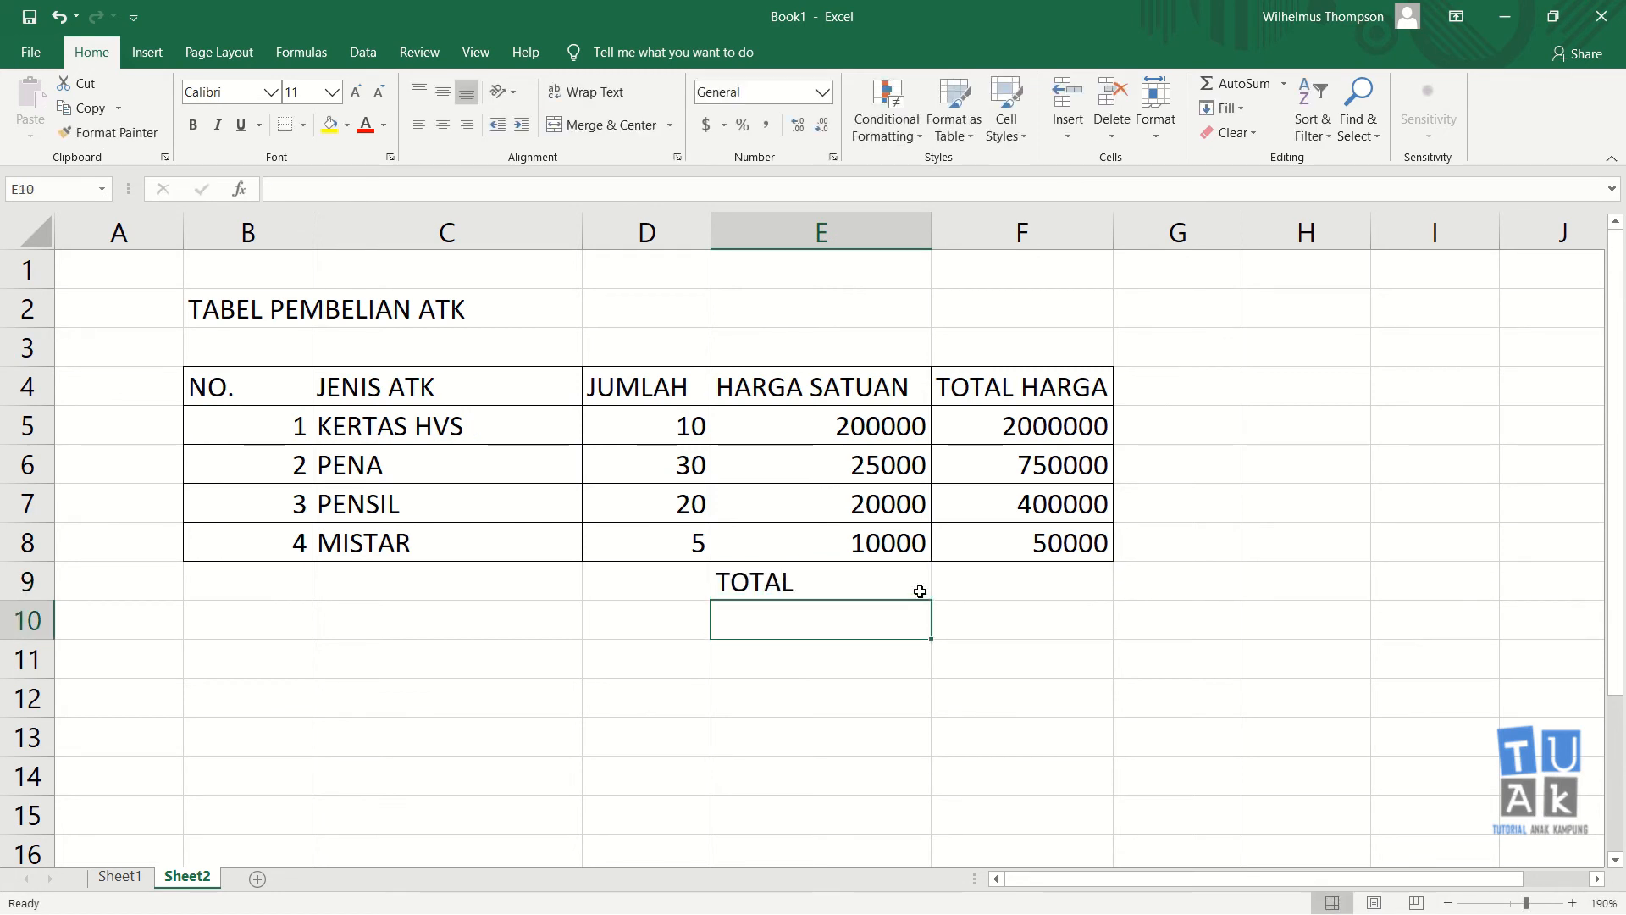
left_click(871, 585)
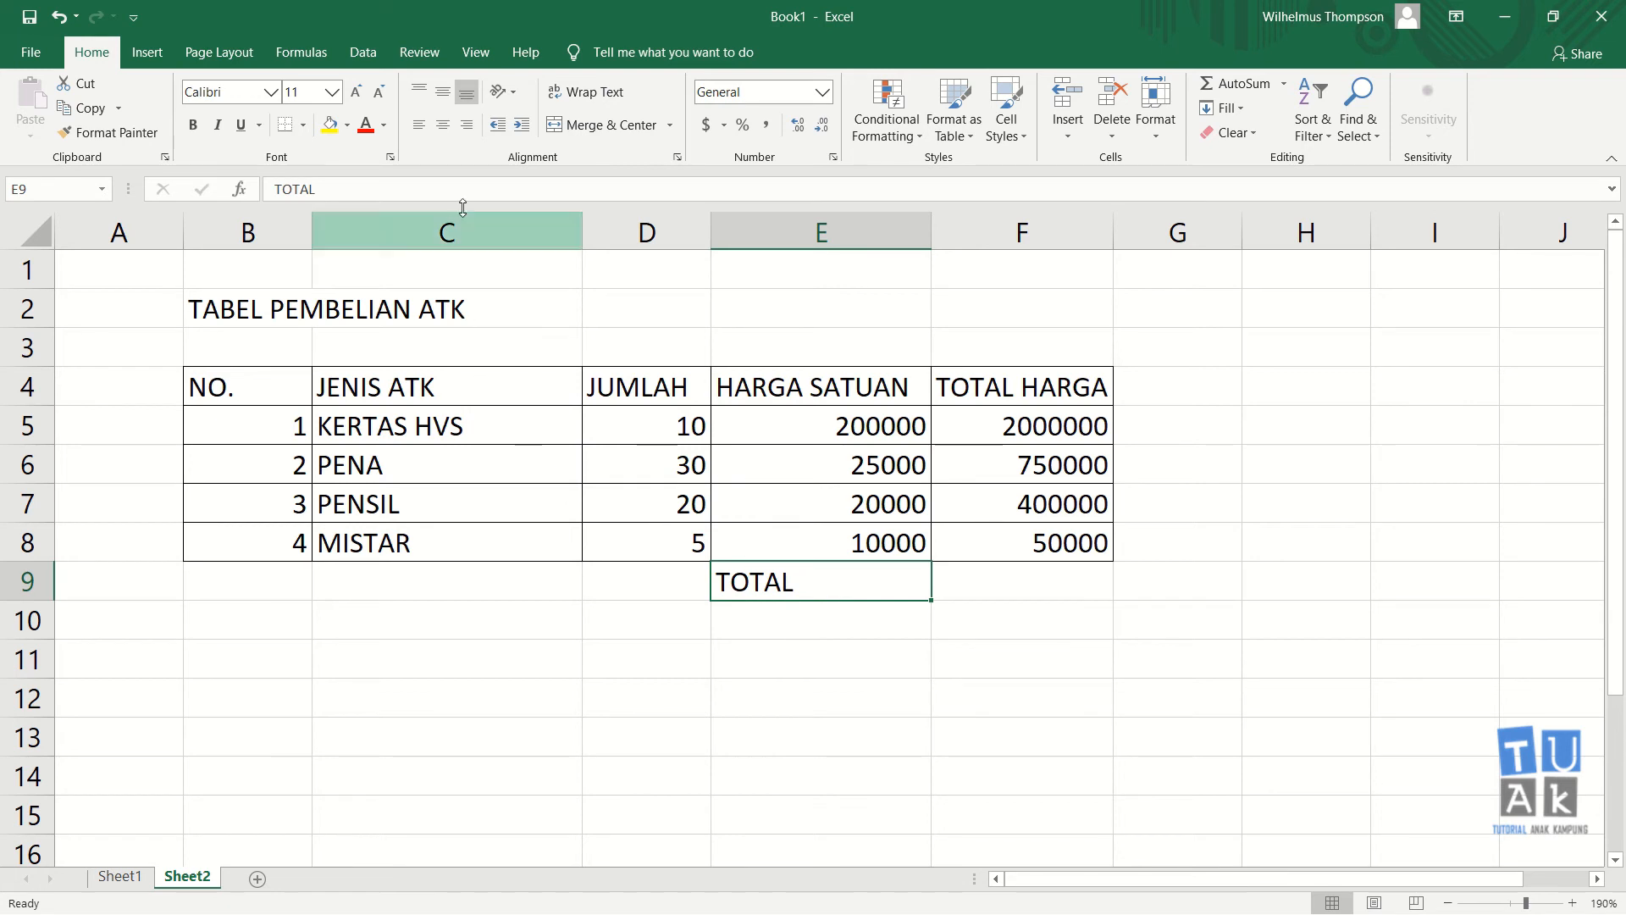
left_click(468, 127)
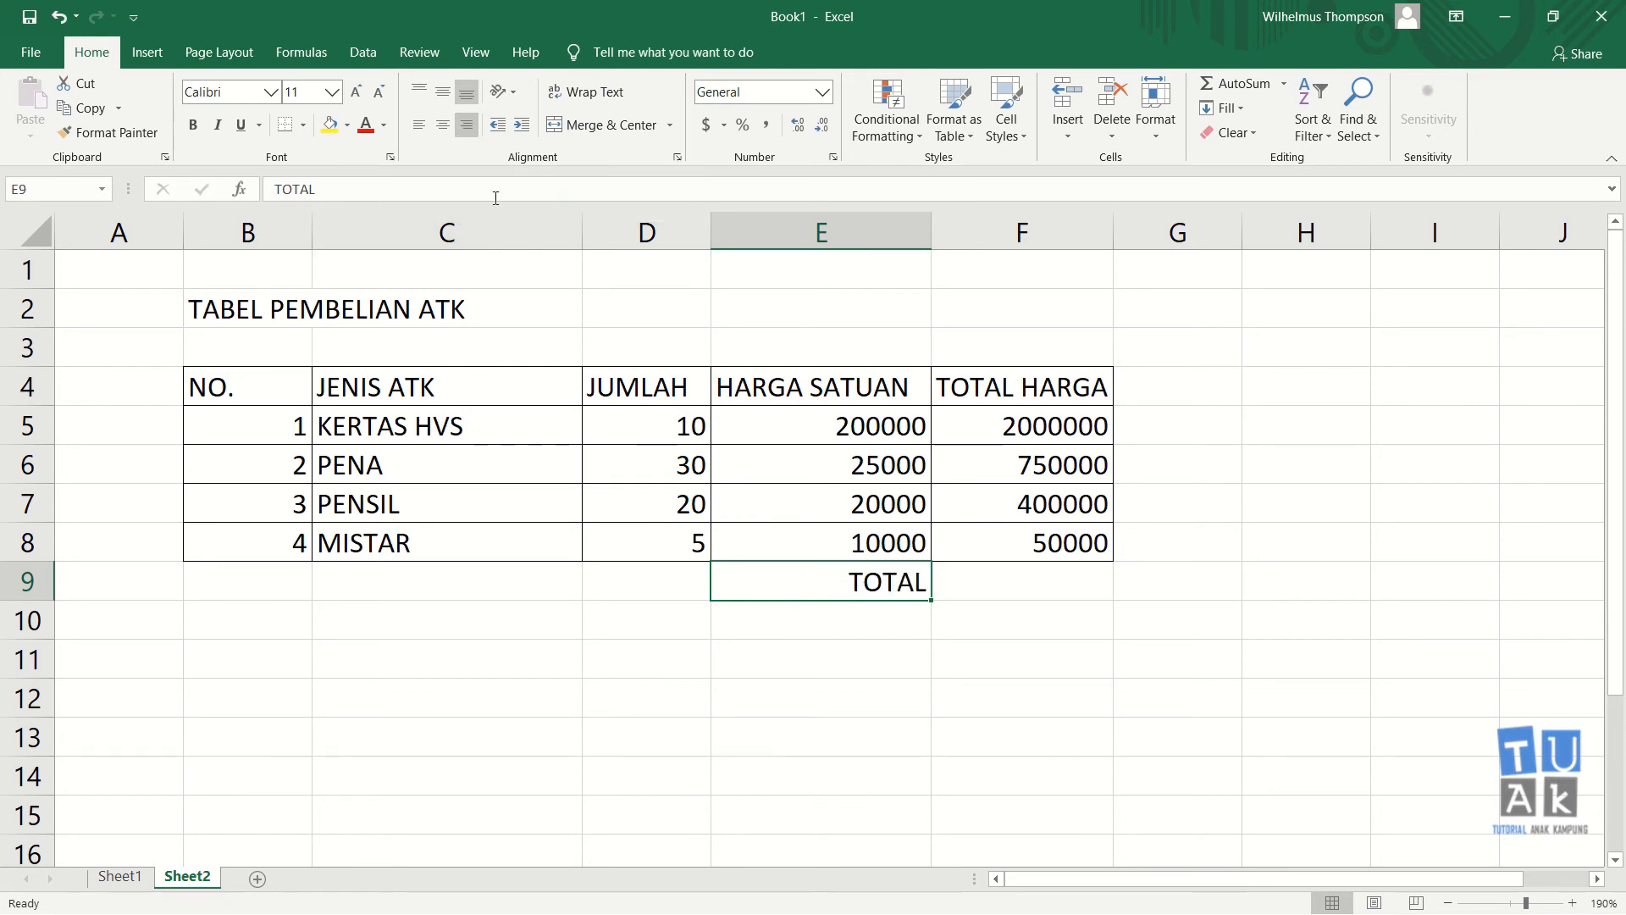
Apply an outline border to the empty grand total cell F9 beside the TOTAL label
left_click(1017, 581)
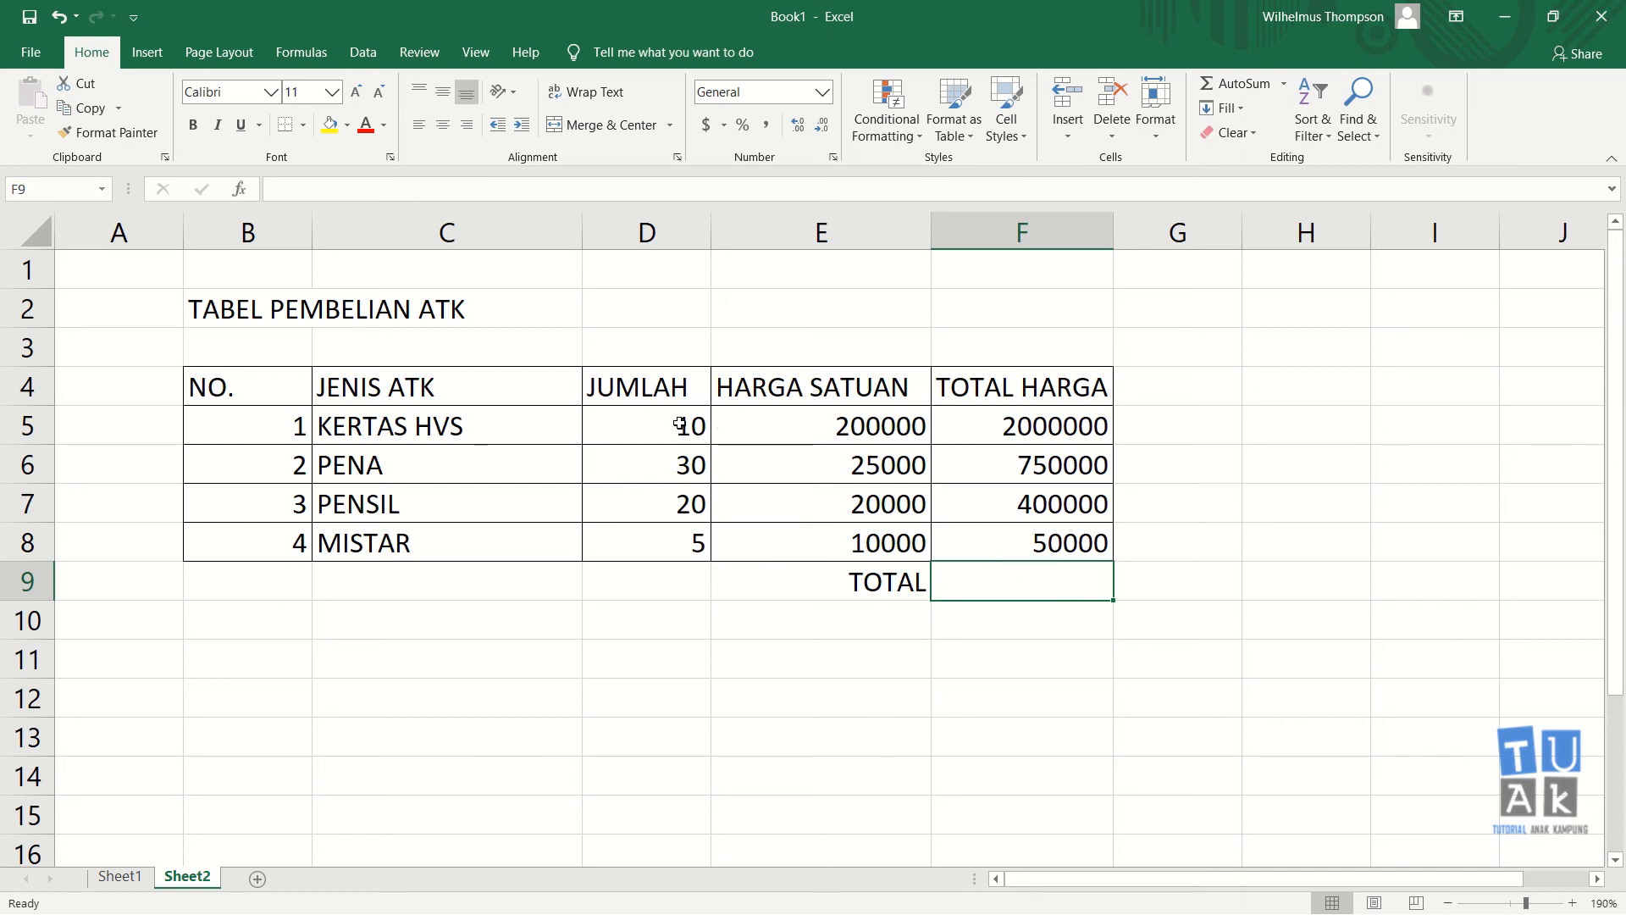
key("ctrl+1")
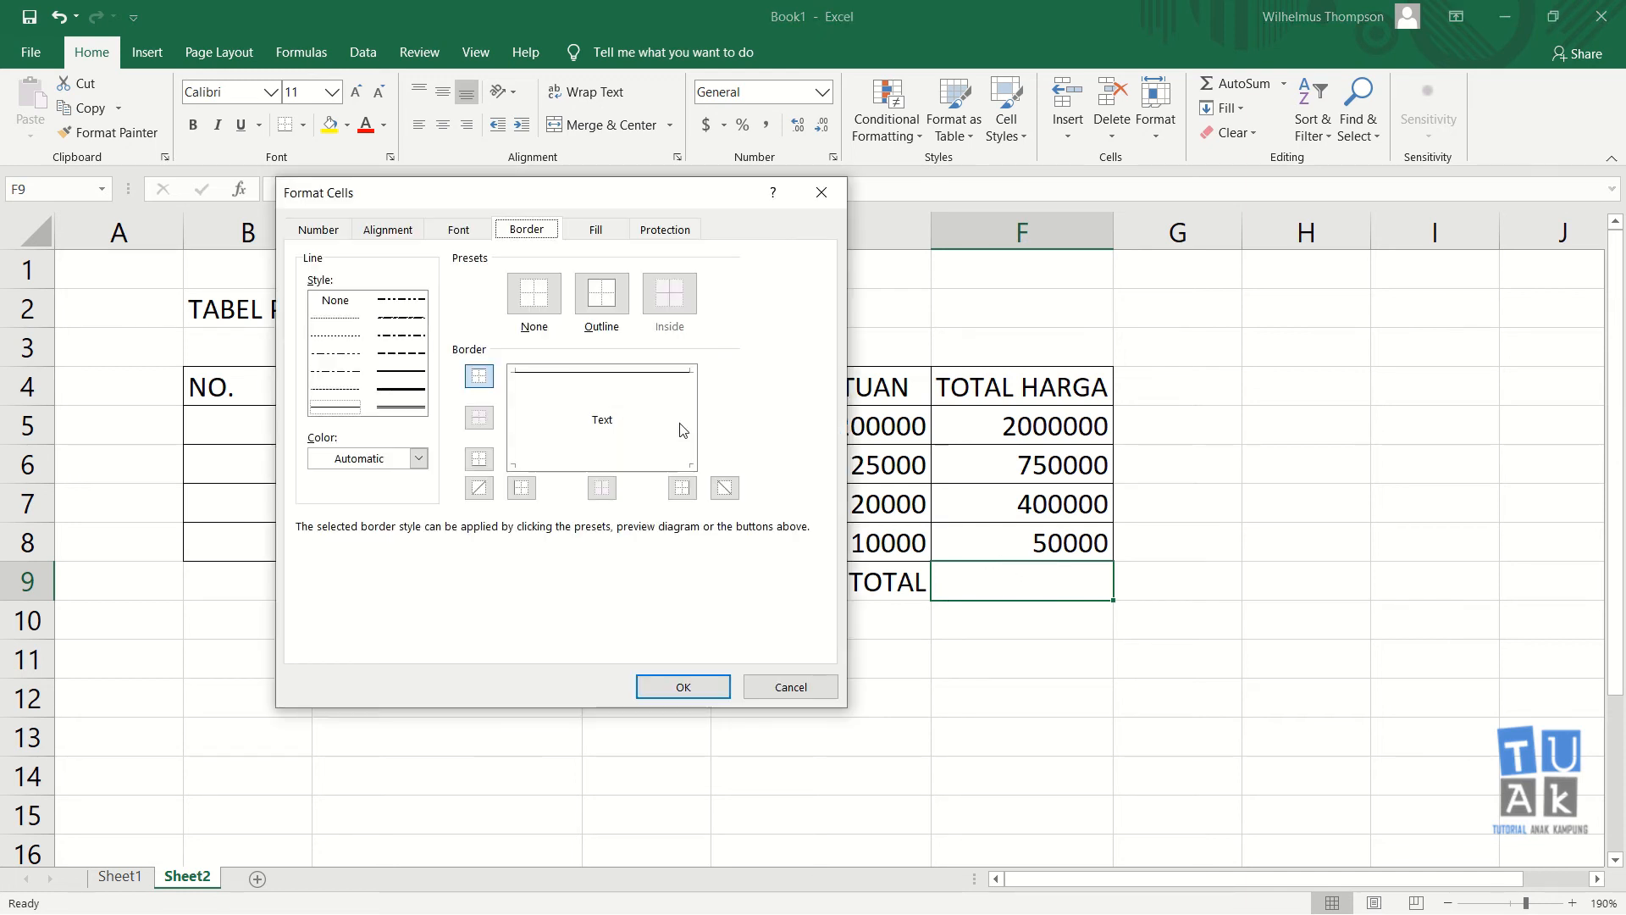
left_click(606, 308)
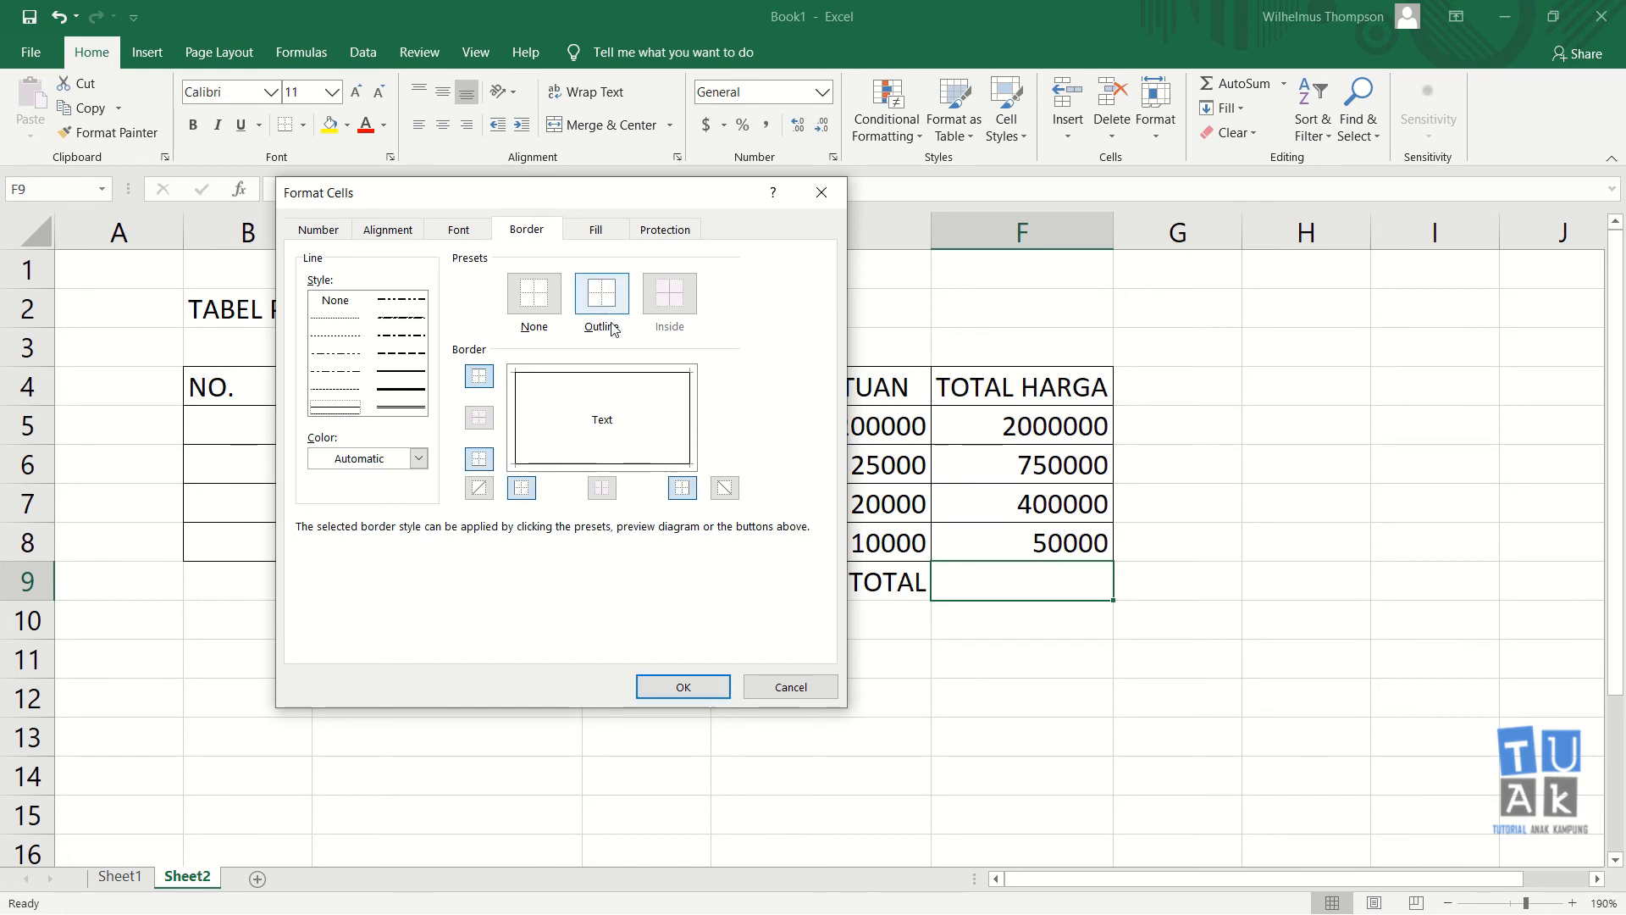
left_click(682, 686)
left_click(1038, 689)
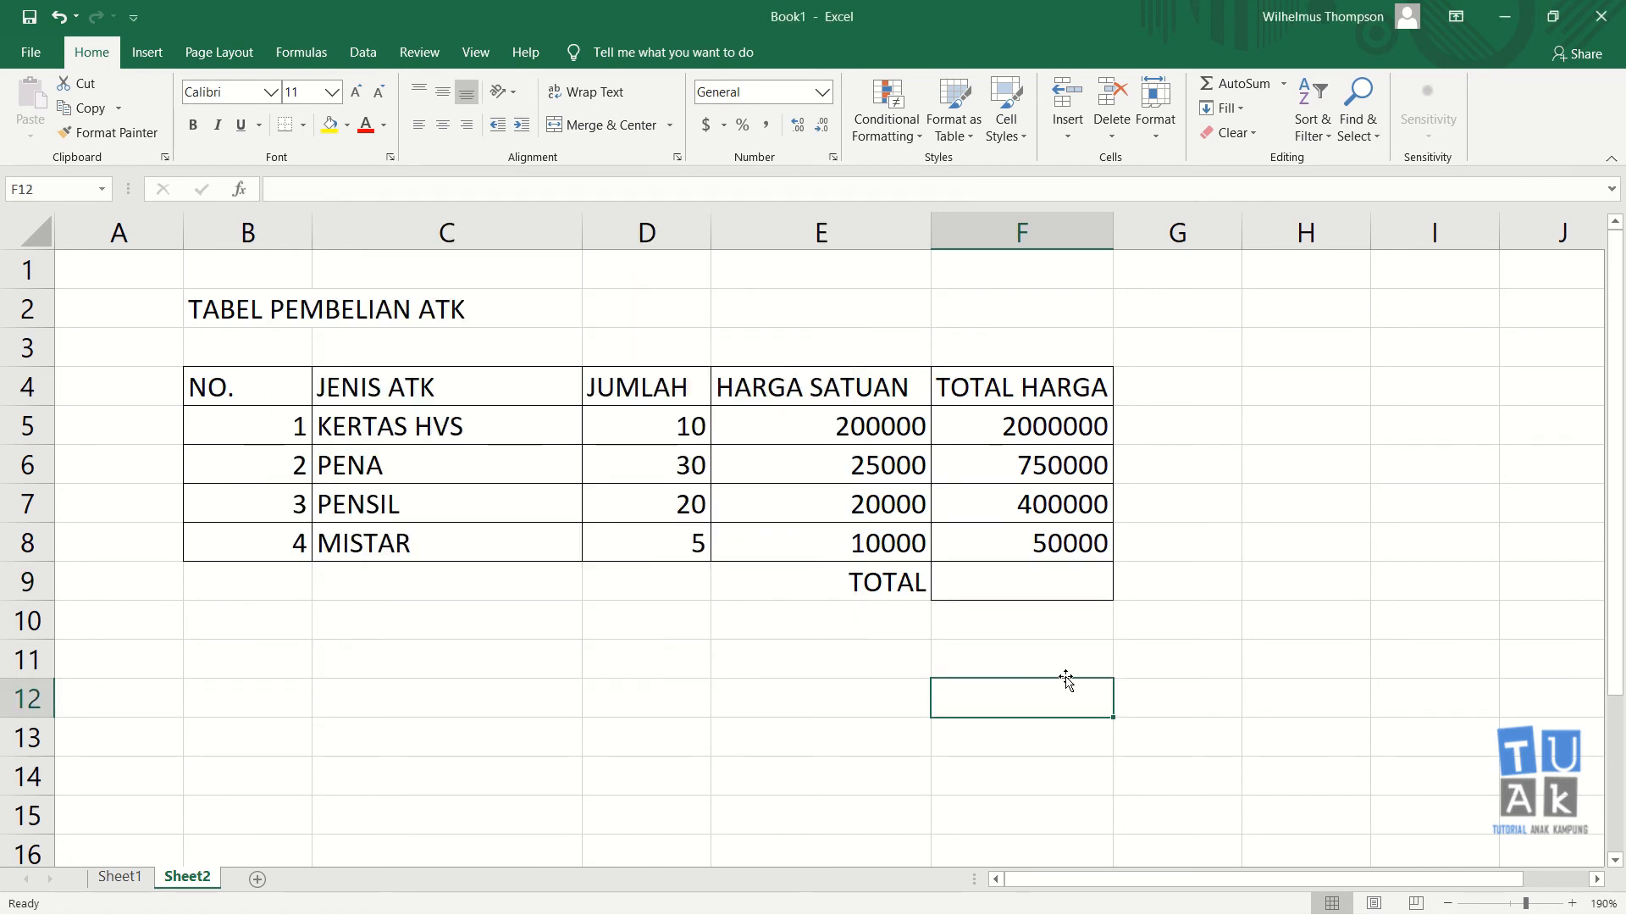
Calculate the grand total in F9 by adding the four item totals with the formula =F5+F6+F7+F8
left_click(1045, 584)
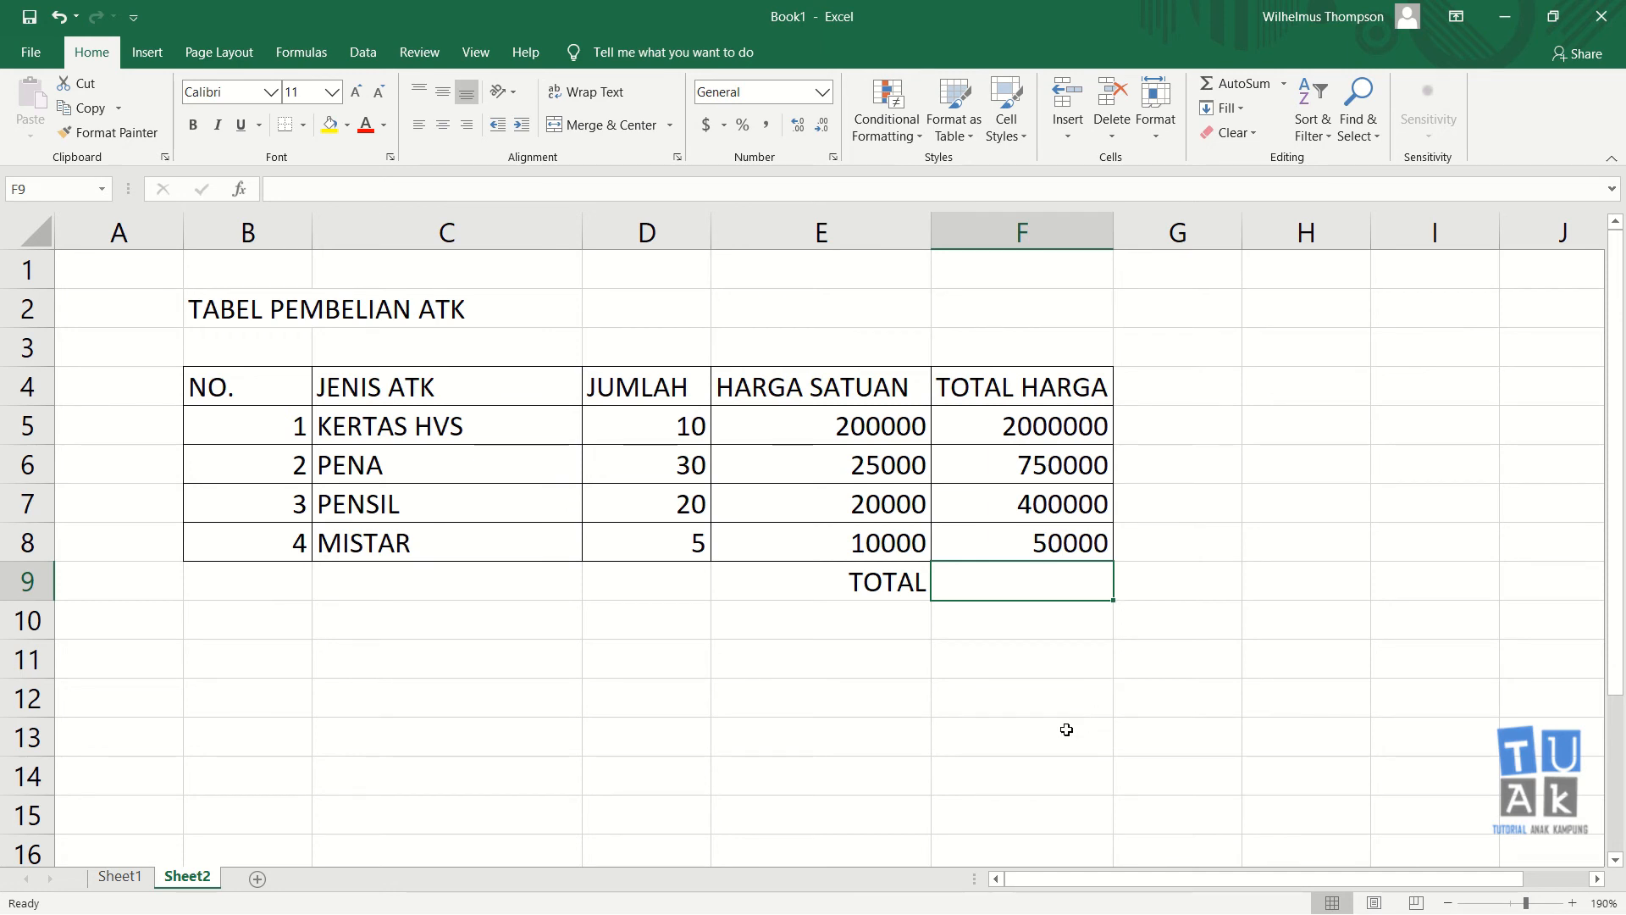
type("=")
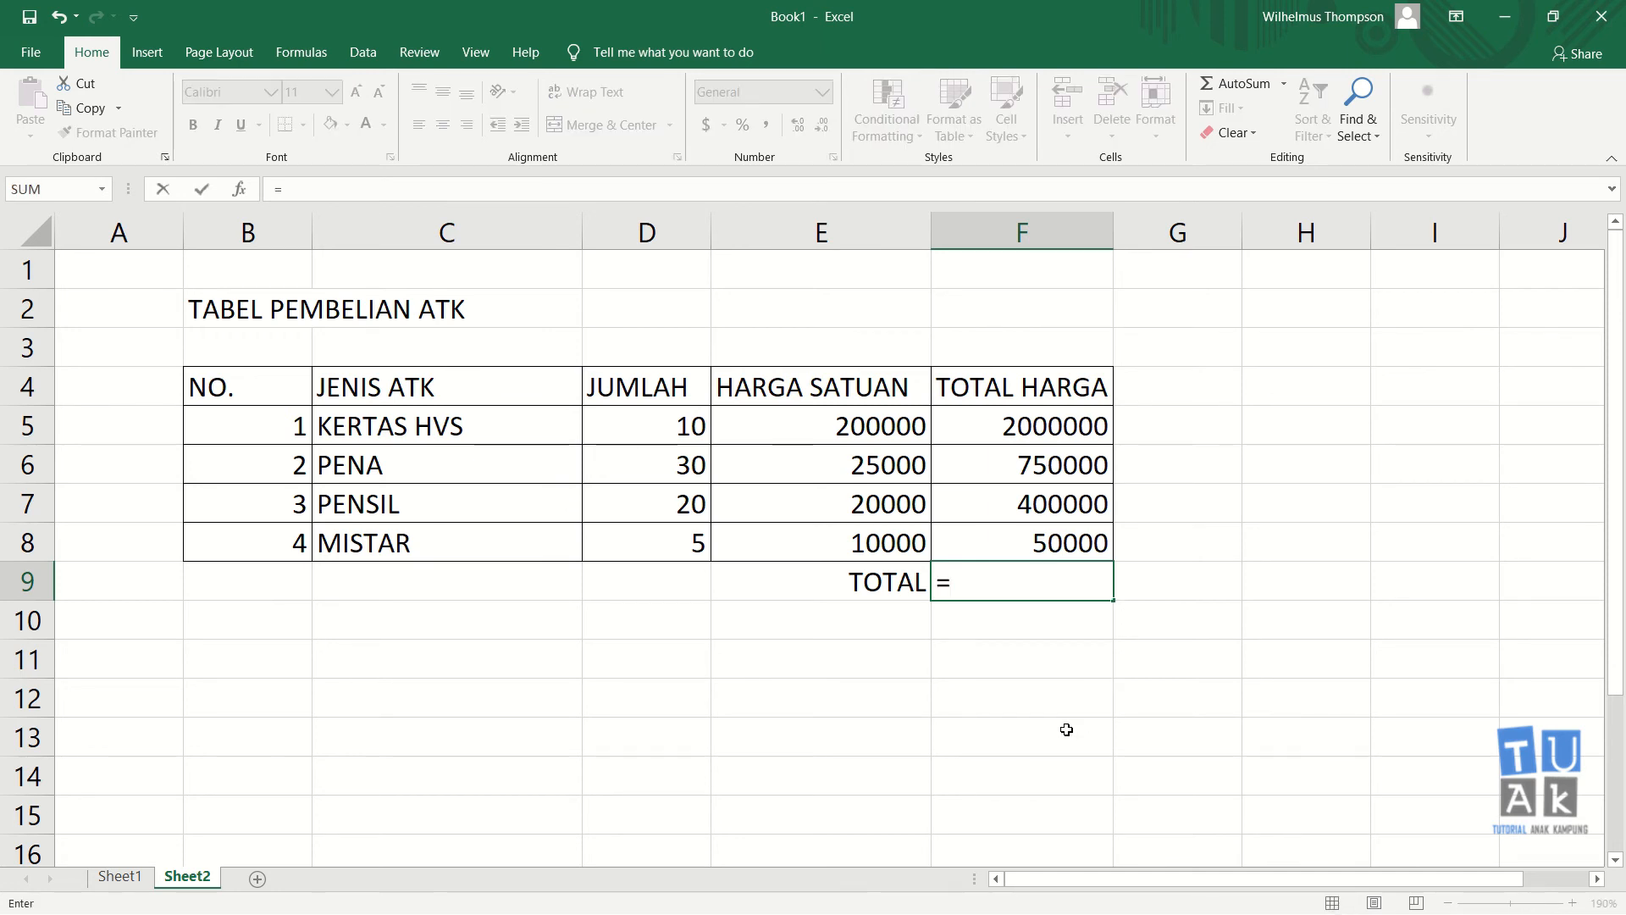
left_click(1063, 430)
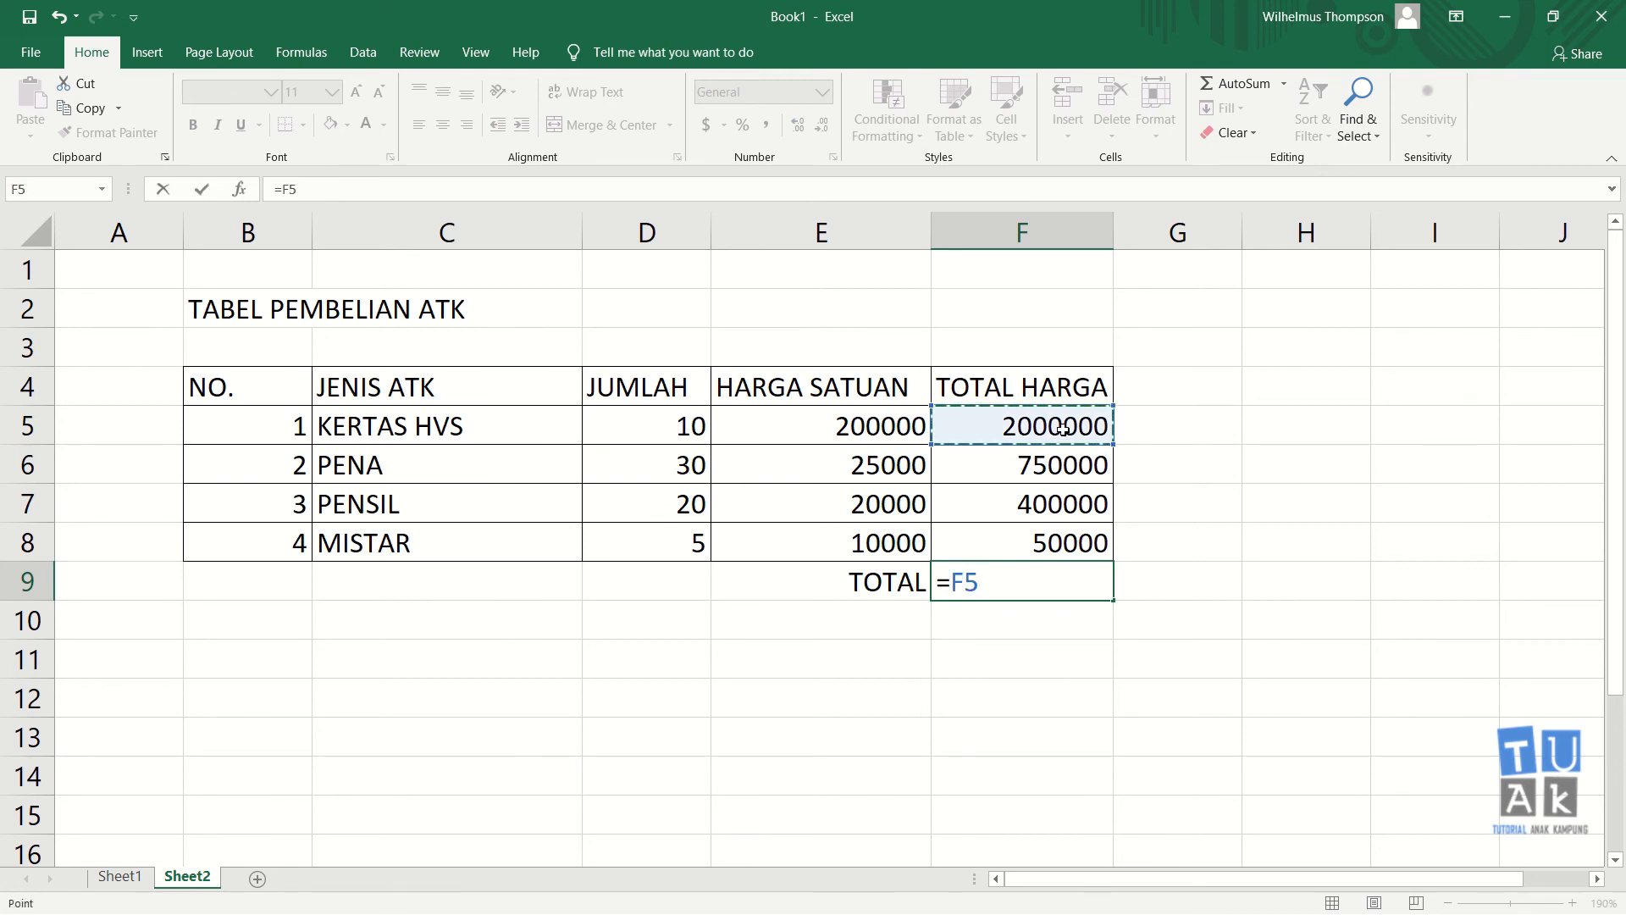
type("+")
left_click(1054, 465)
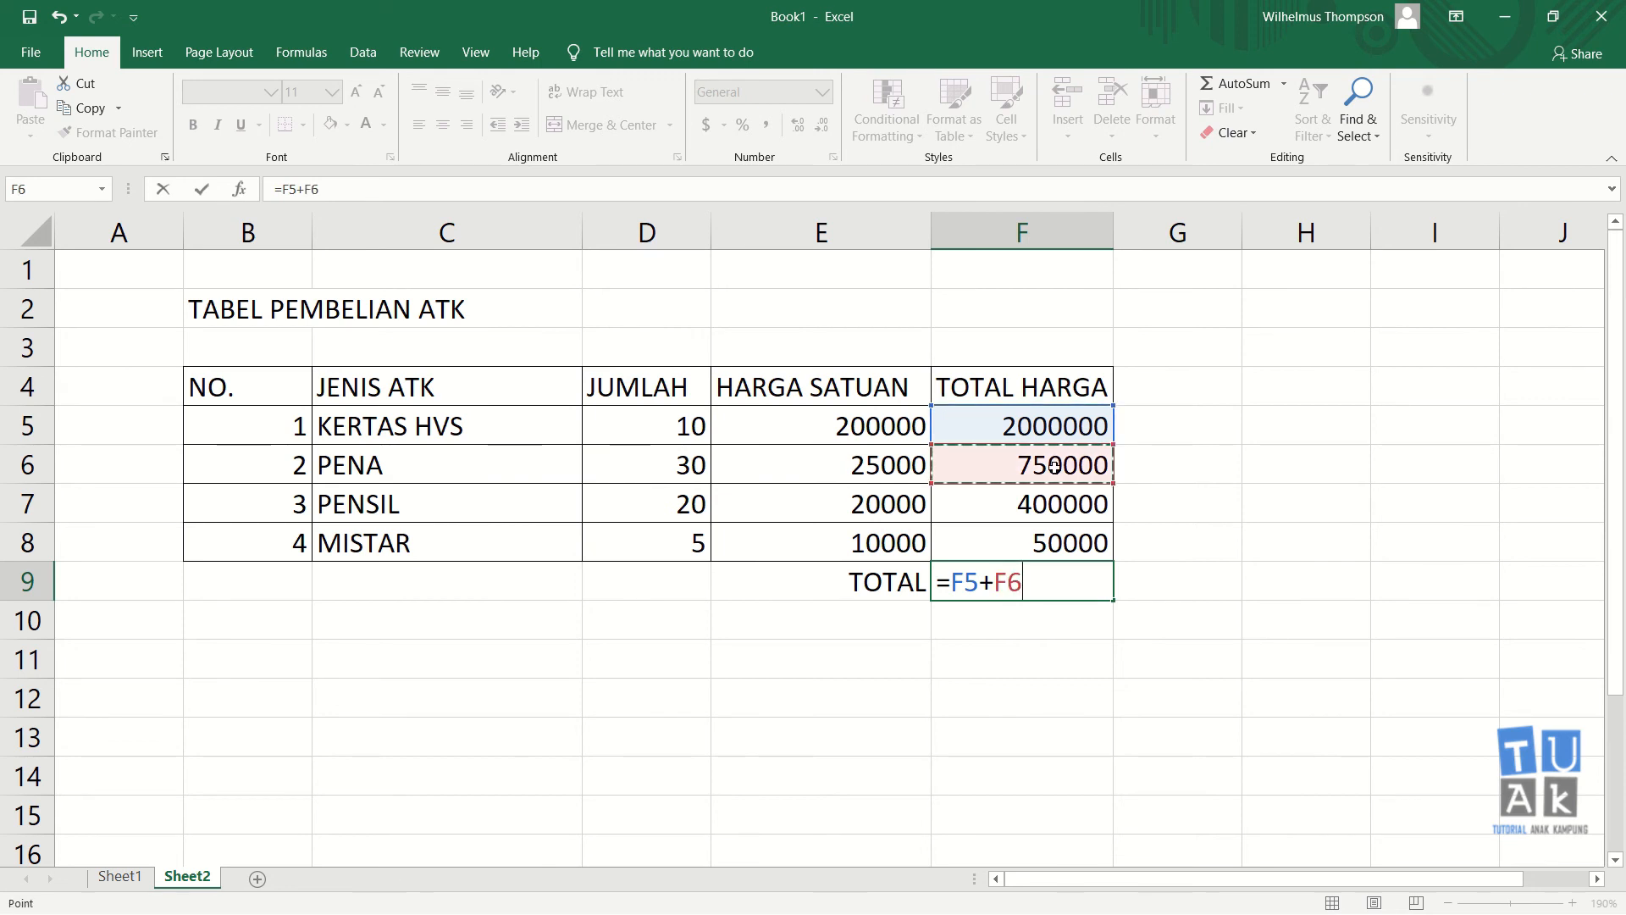
type("+")
left_click(1040, 513)
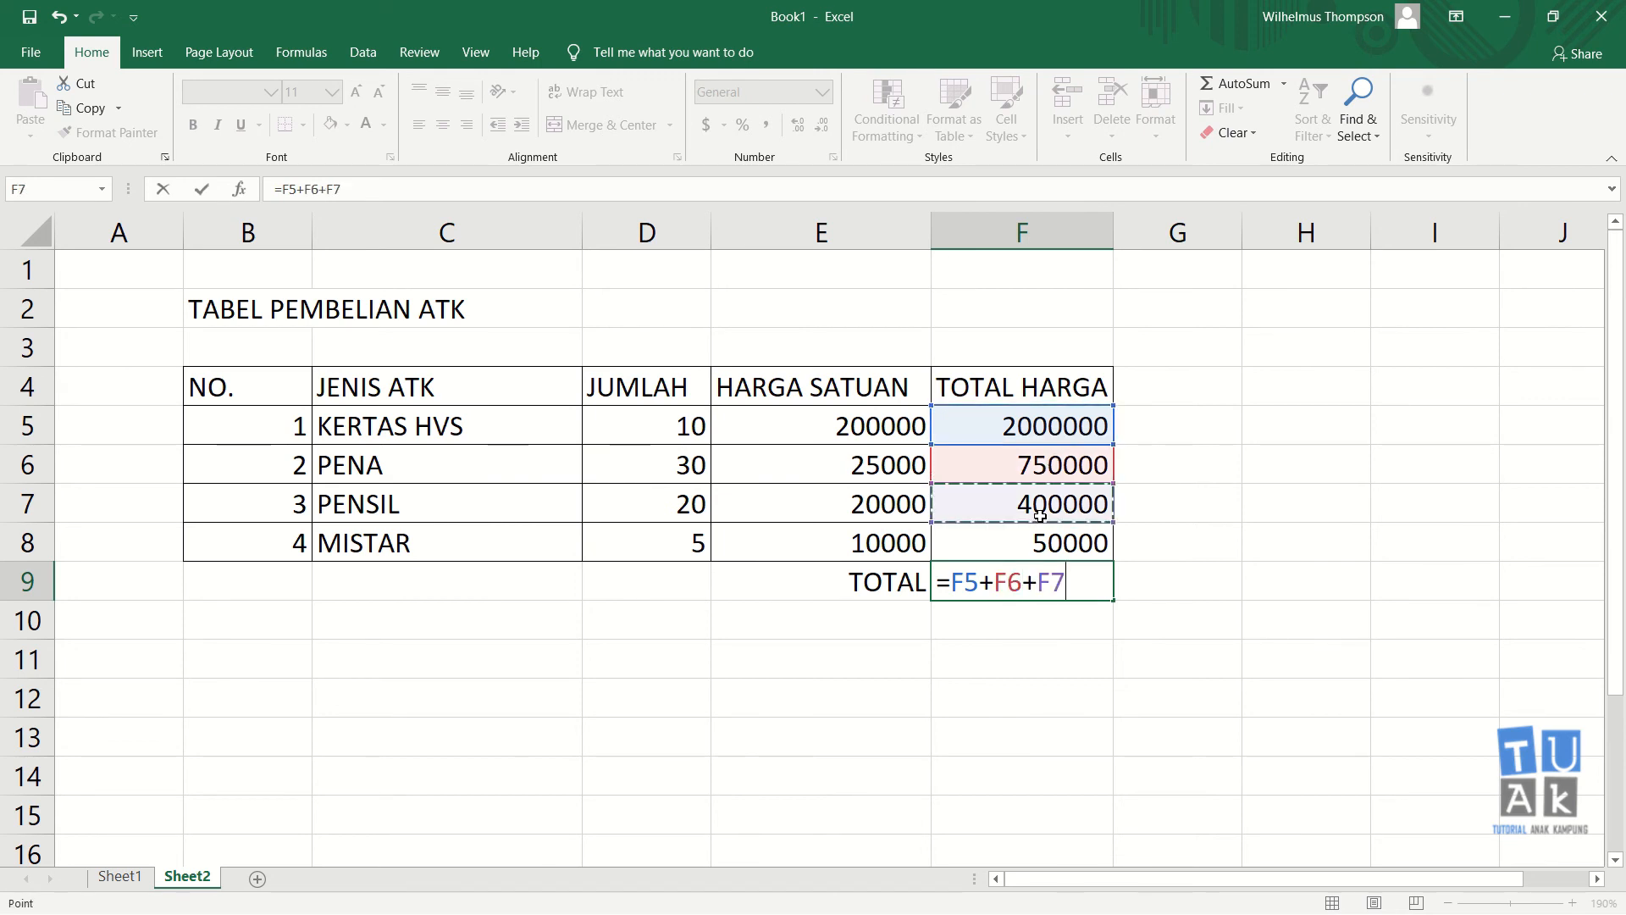
type("+")
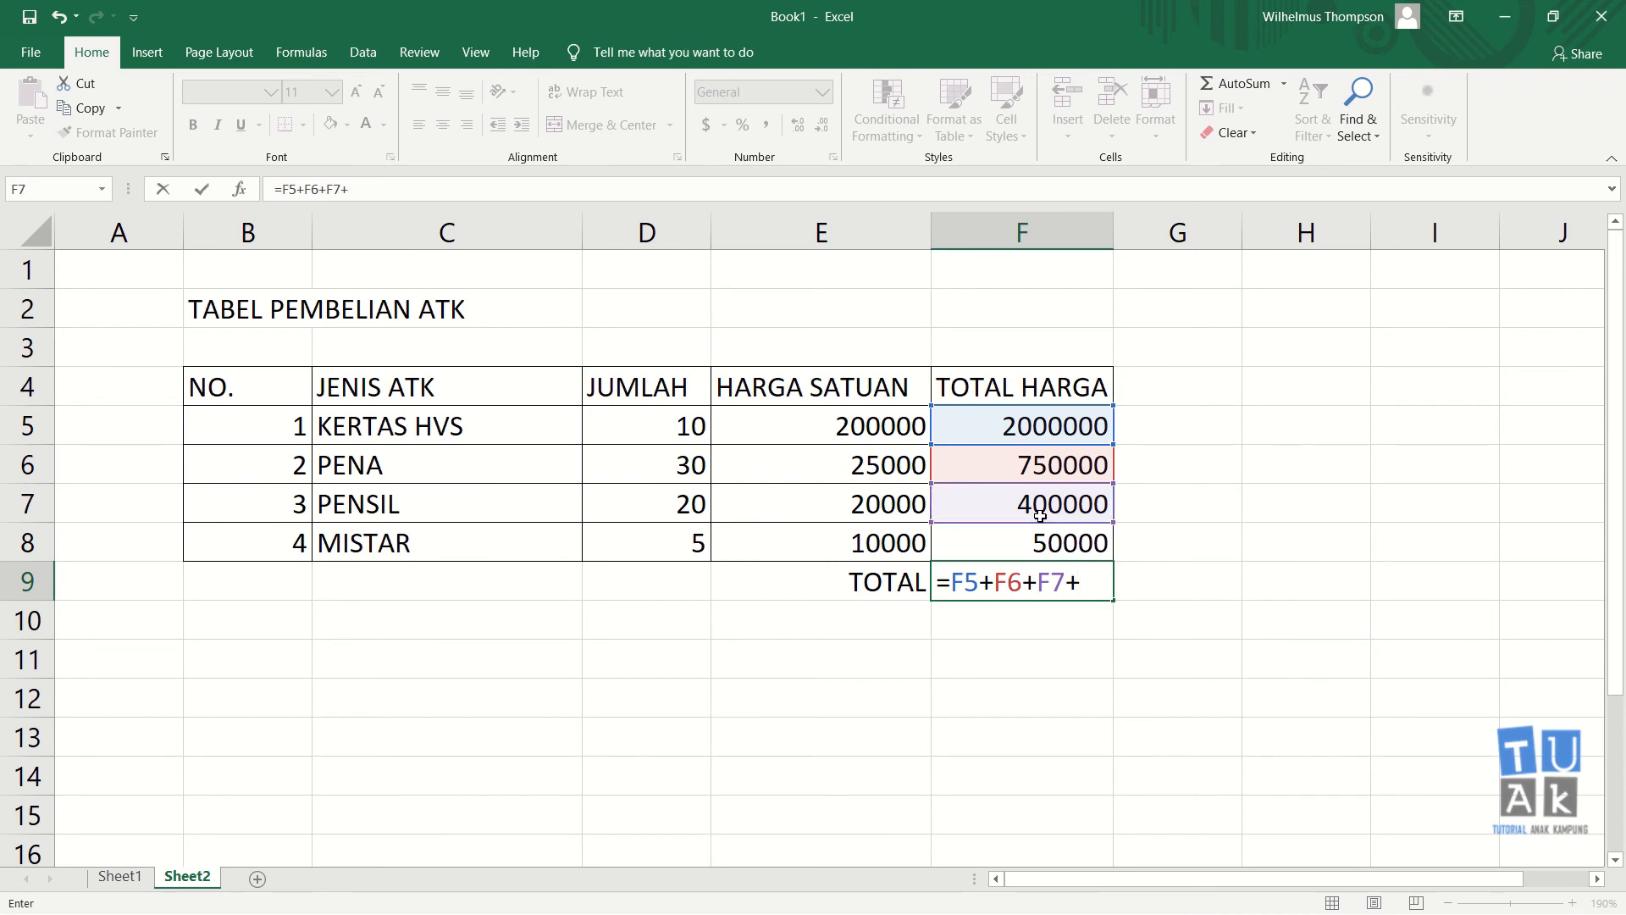
left_click(1056, 543)
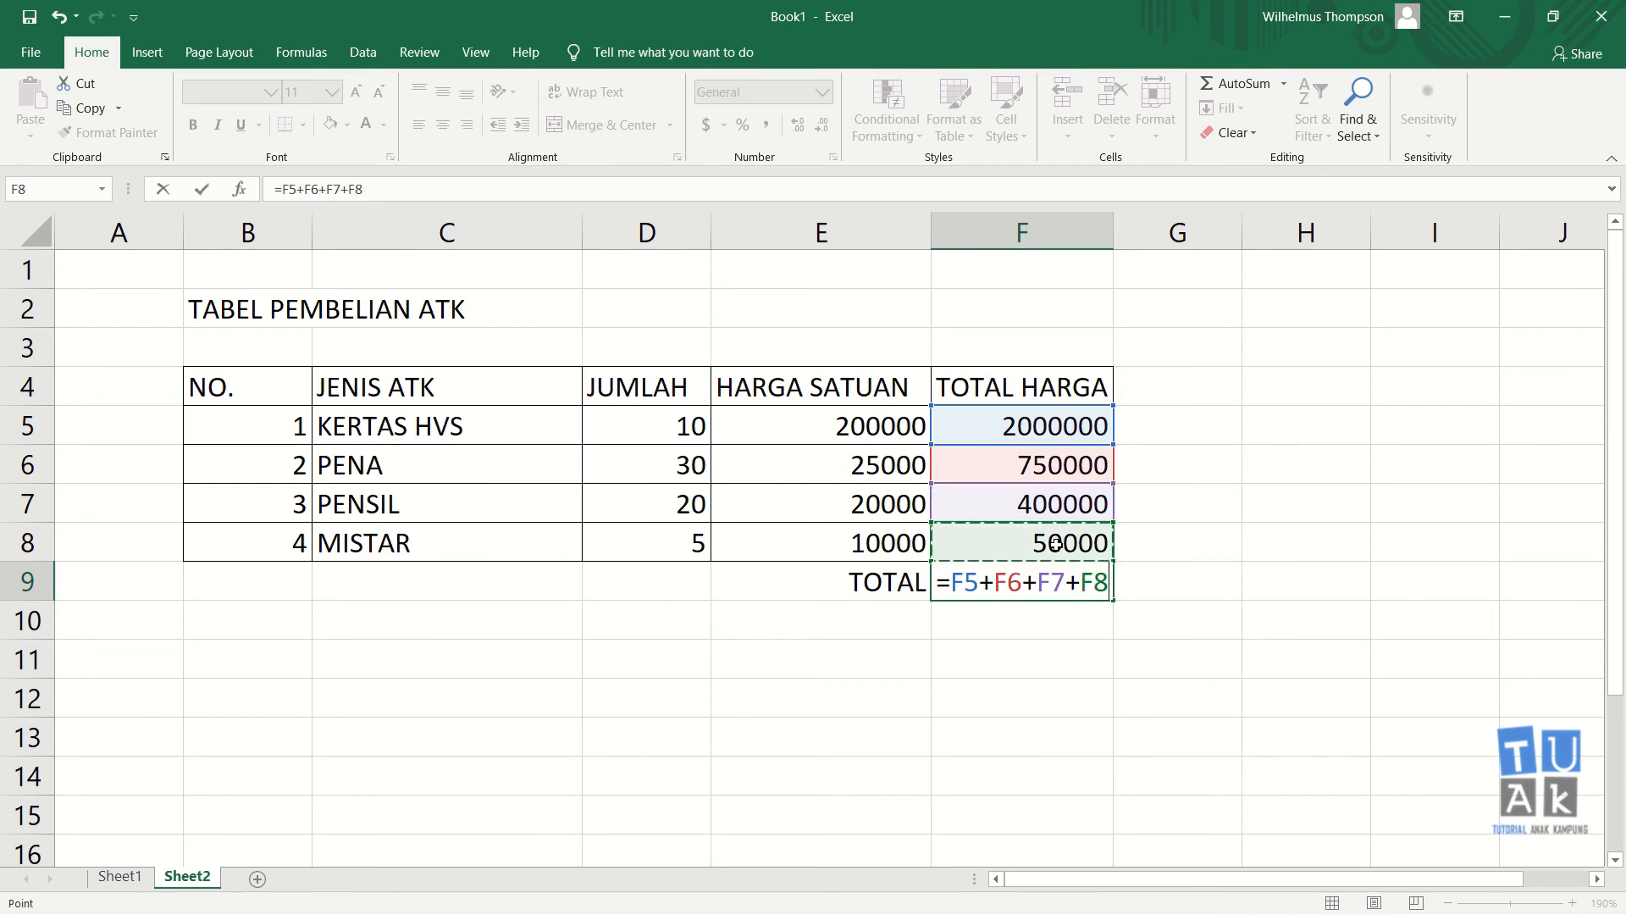
key("Return")
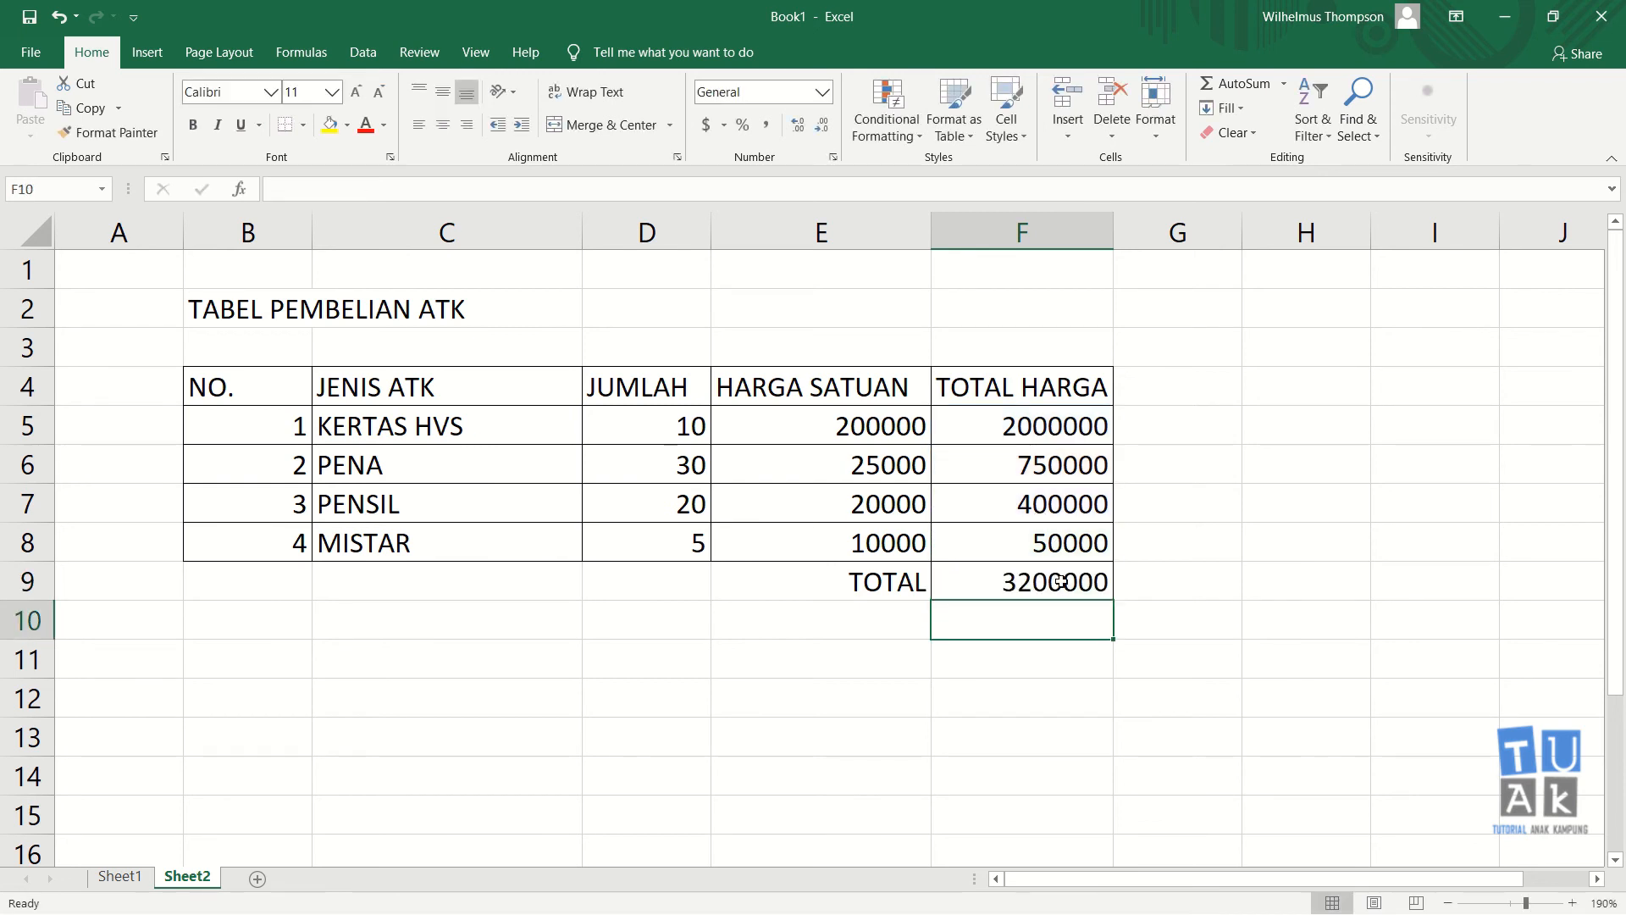
Clear the grand total in F9 and rebuild it from the individual cells as =F5+F6+F7+F8
left_click(1060, 581)
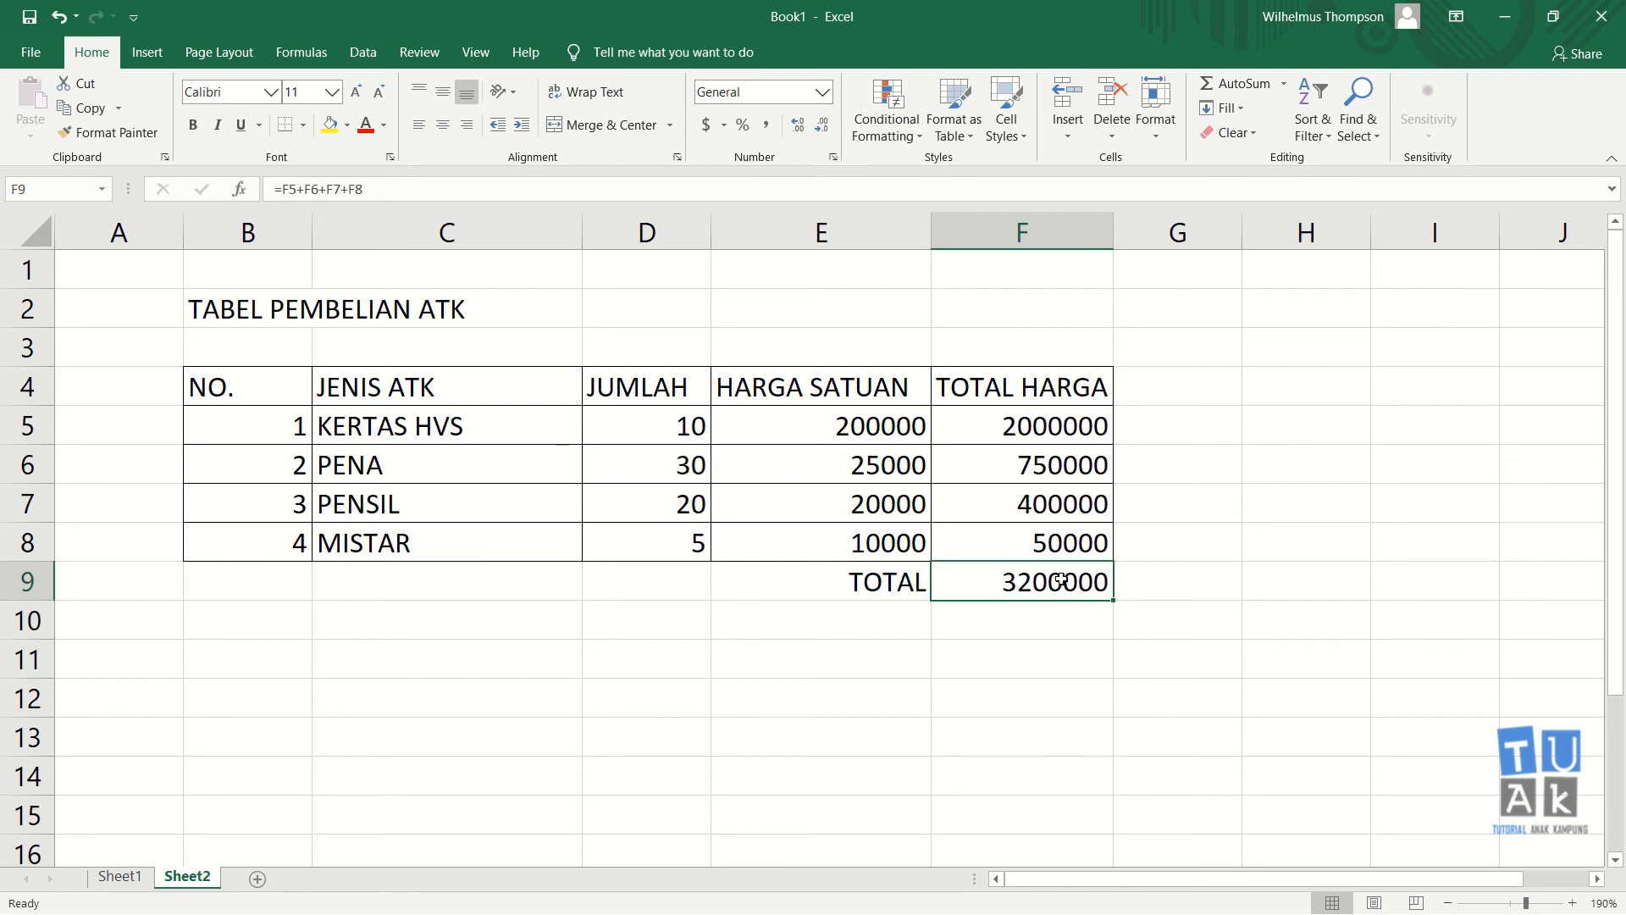
key("Delete")
type("=")
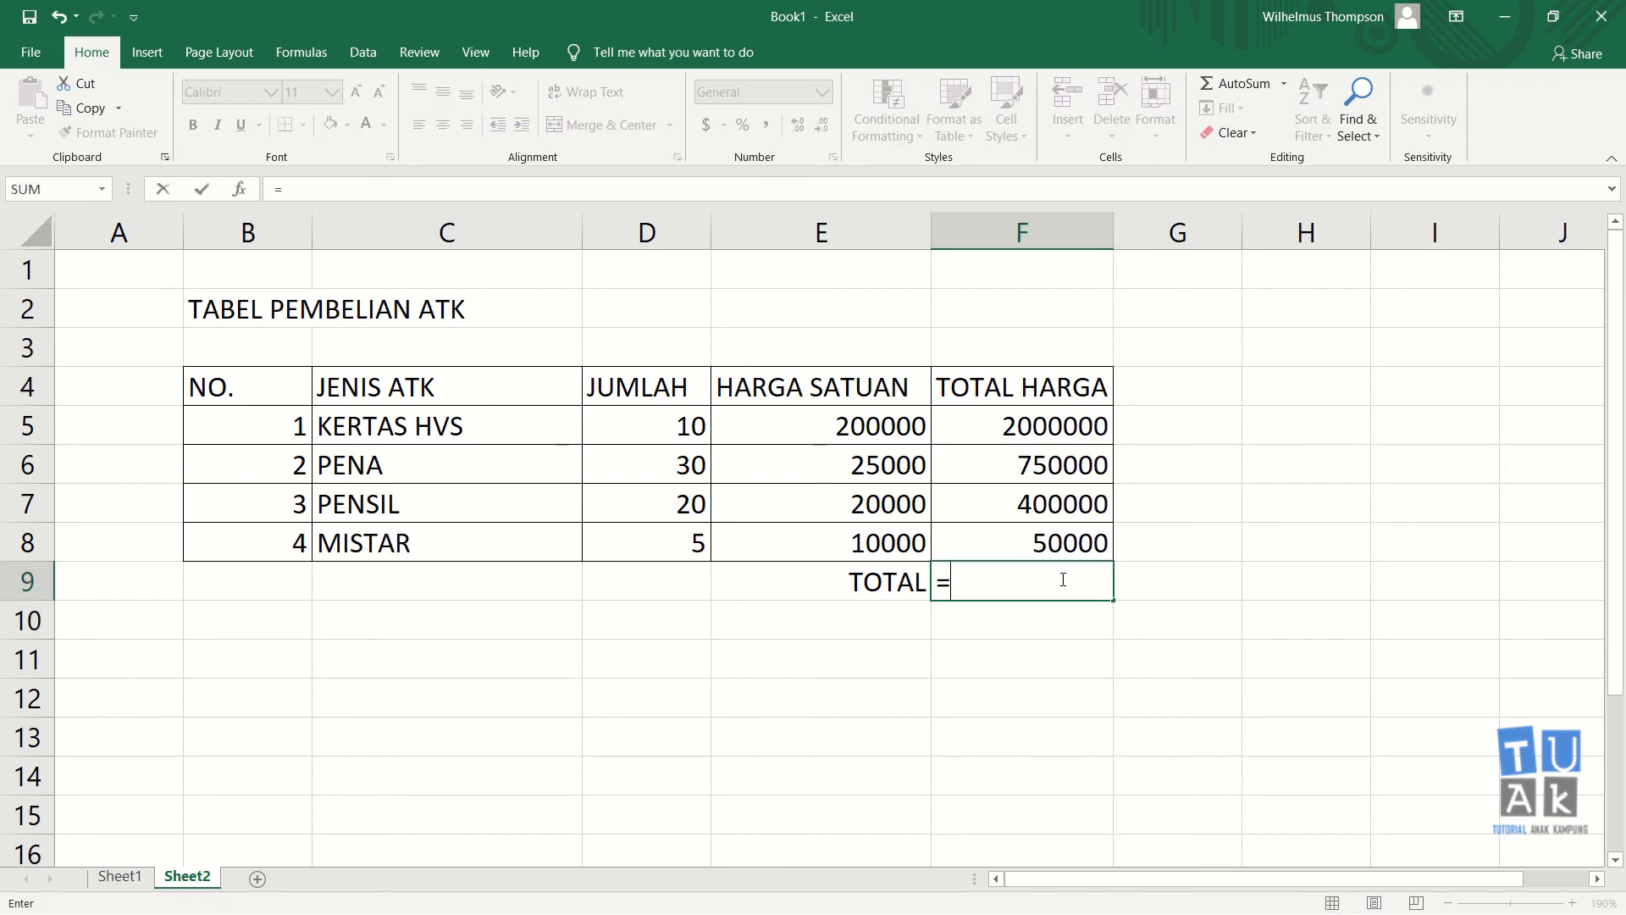
left_click(1027, 430)
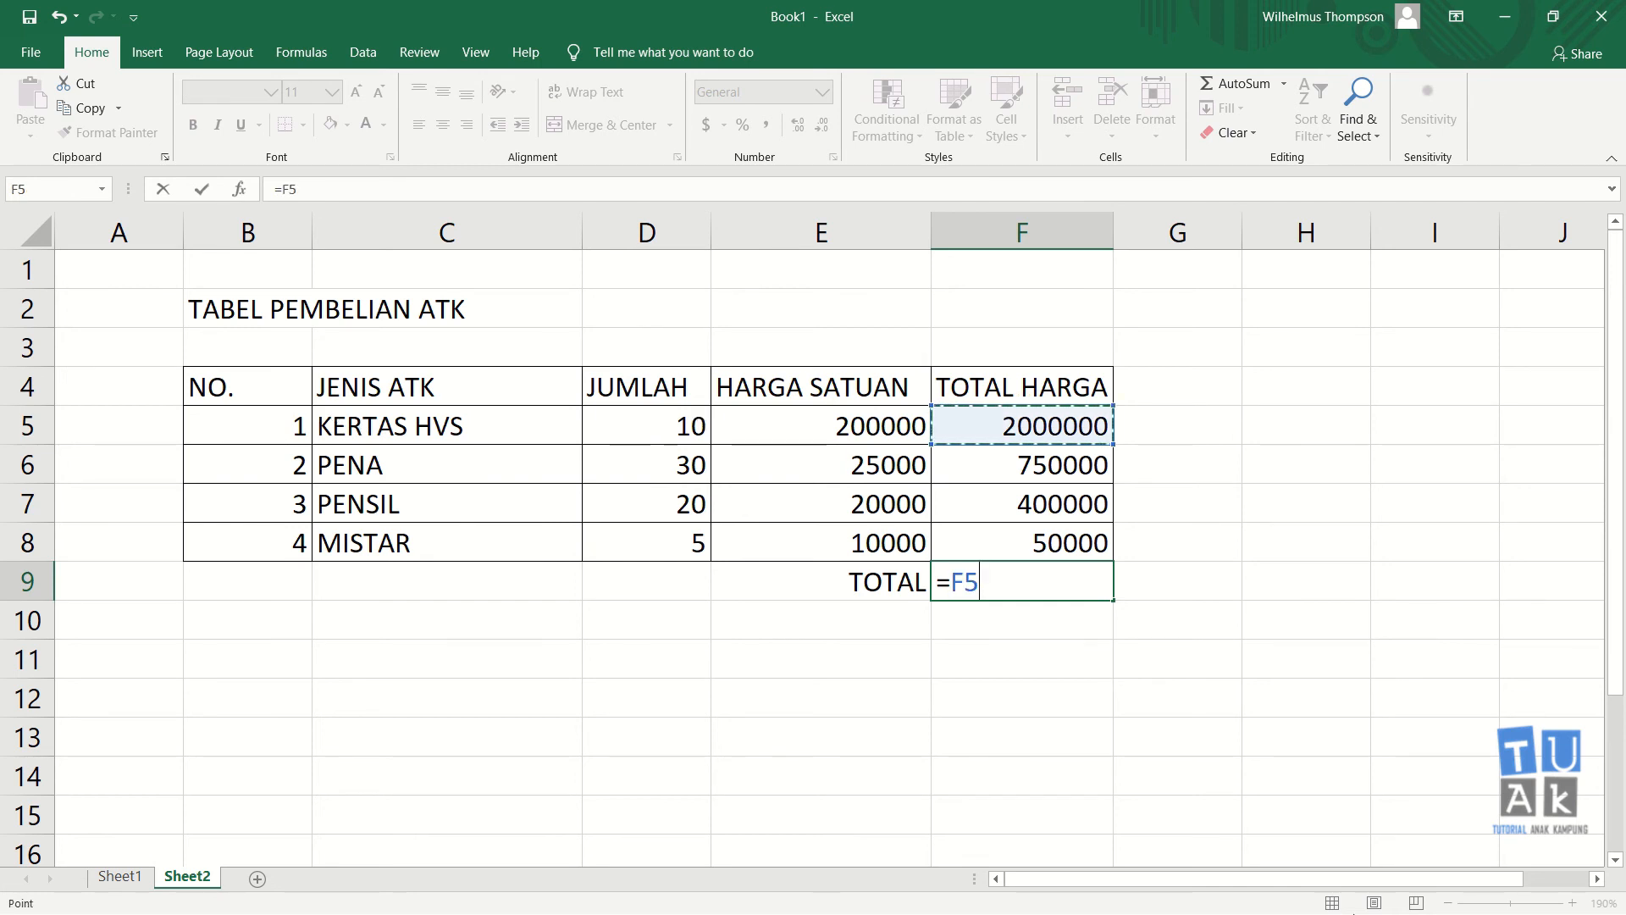
type("+")
left_click(1021, 464)
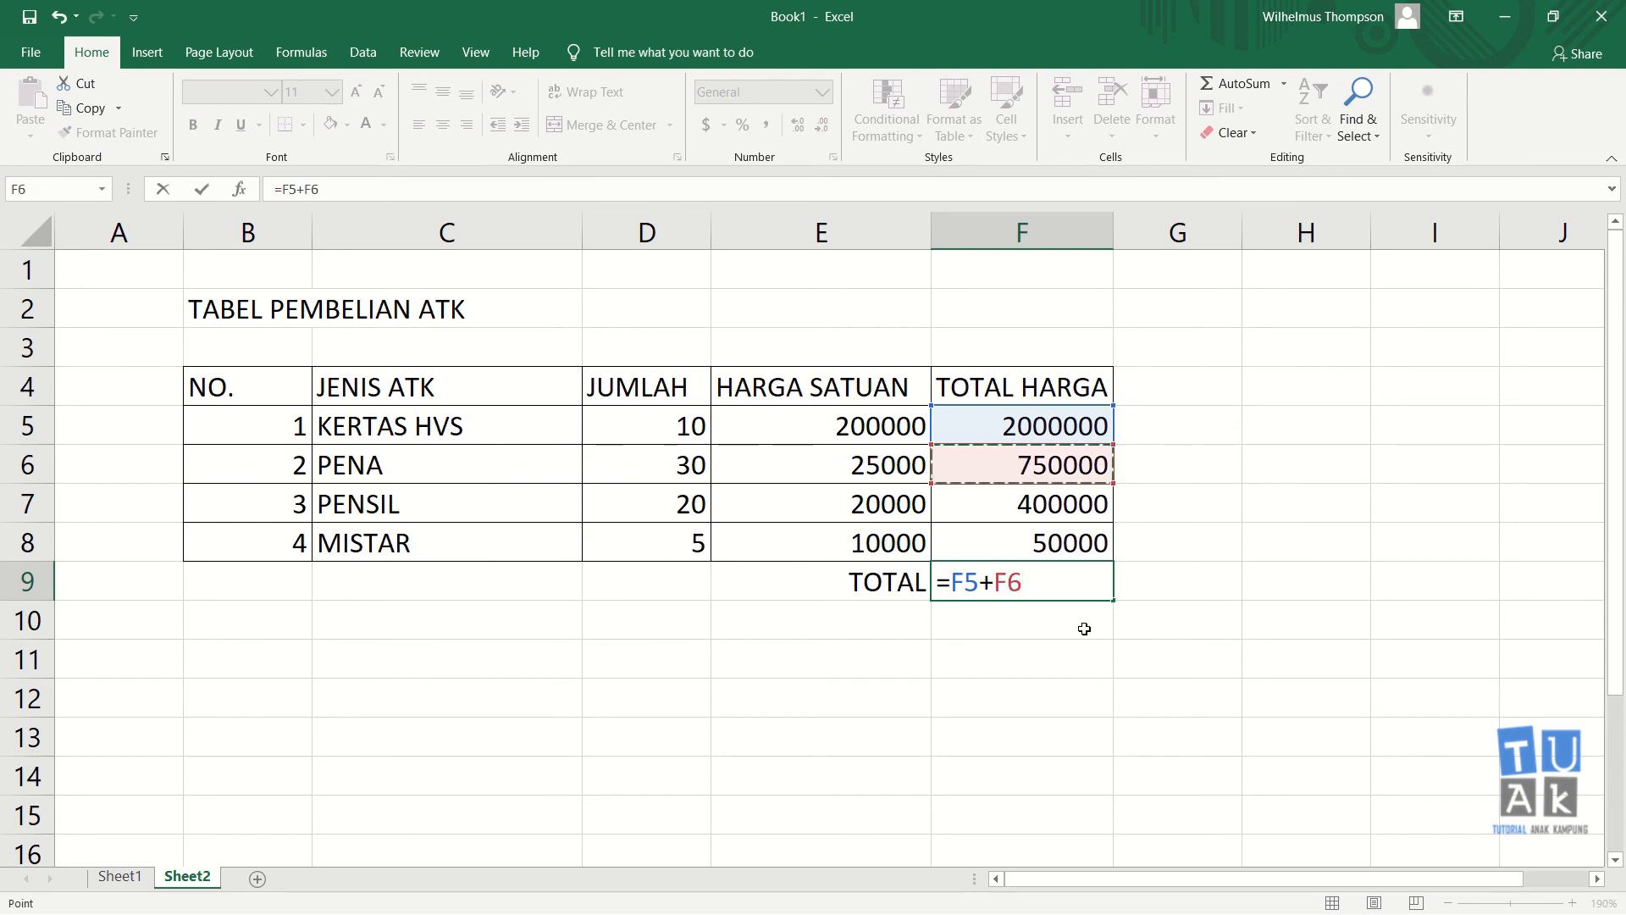
type("+")
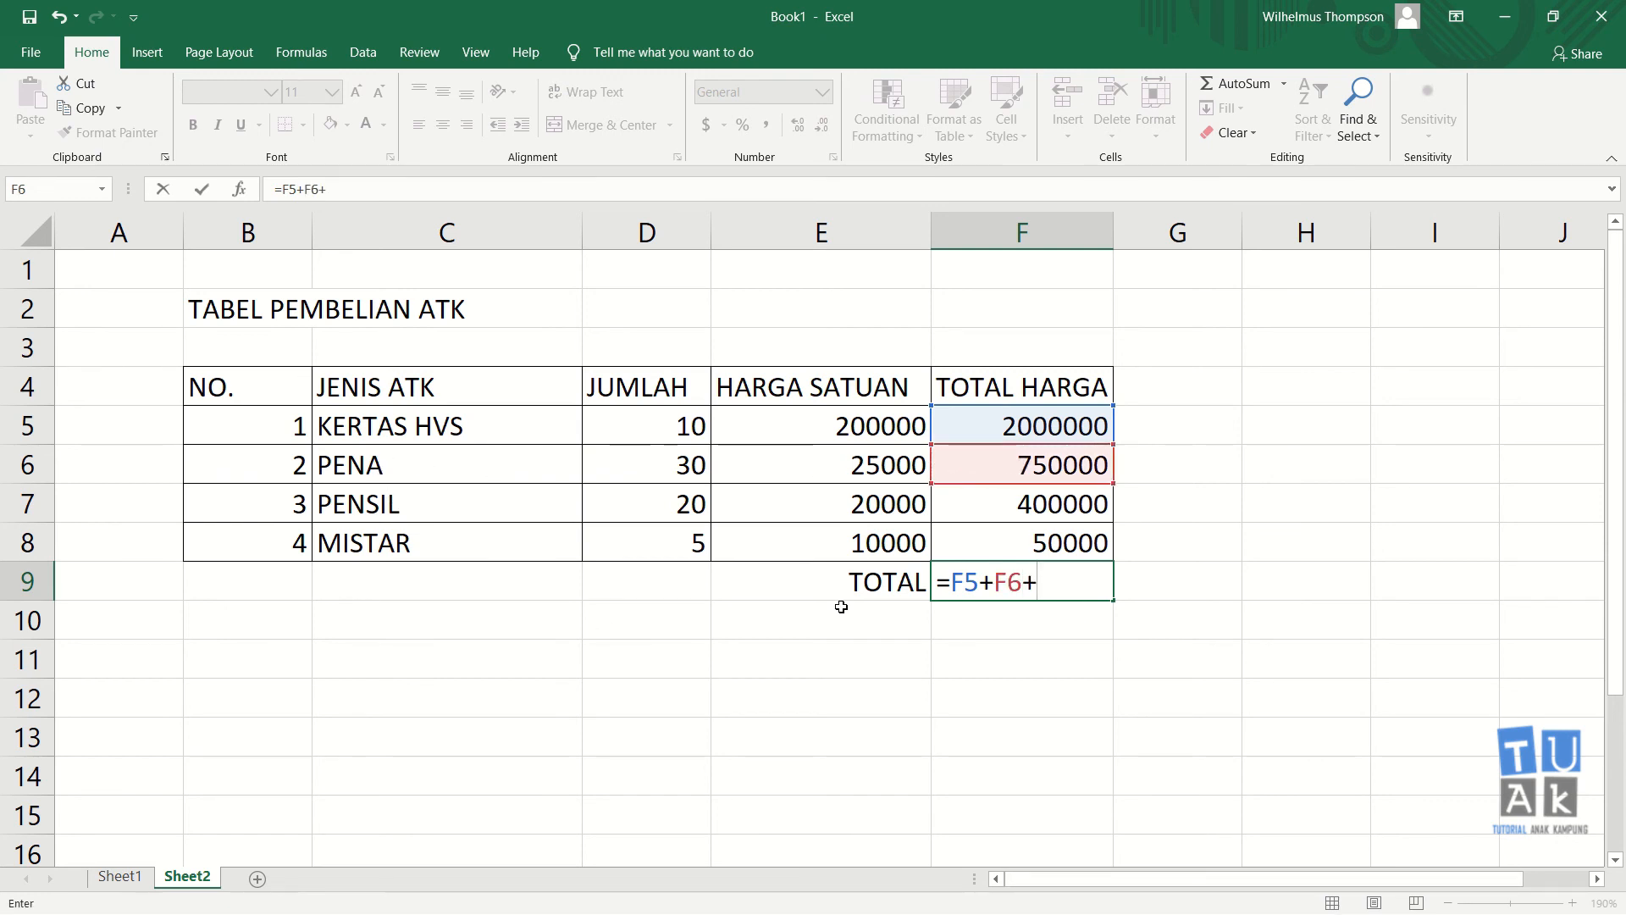
left_click(1042, 504)
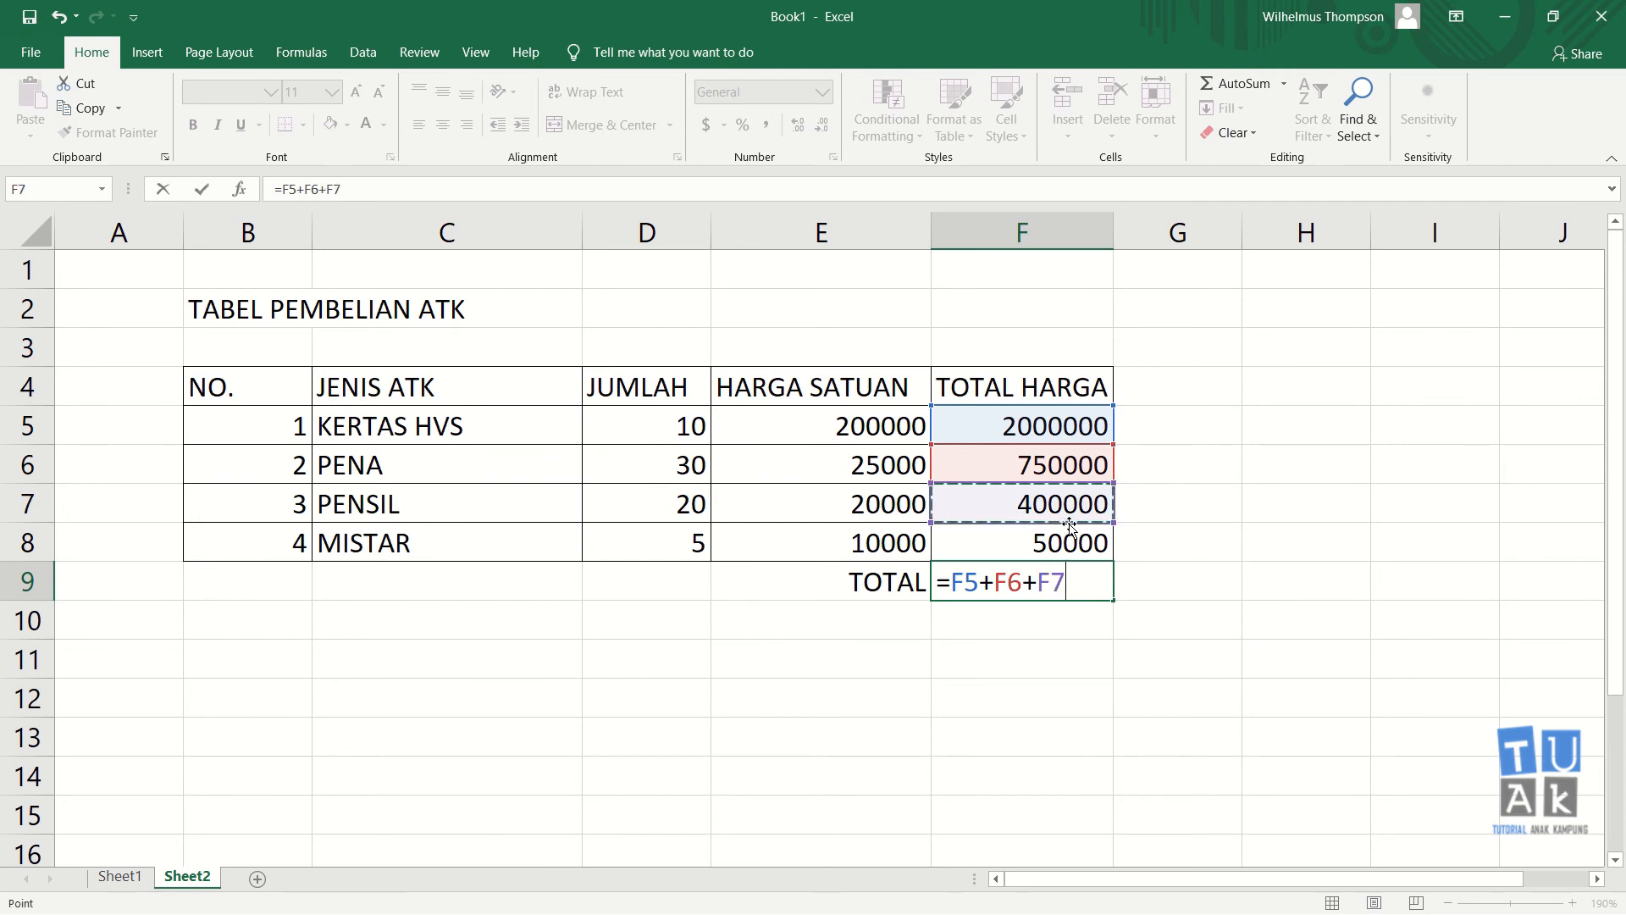
type("+")
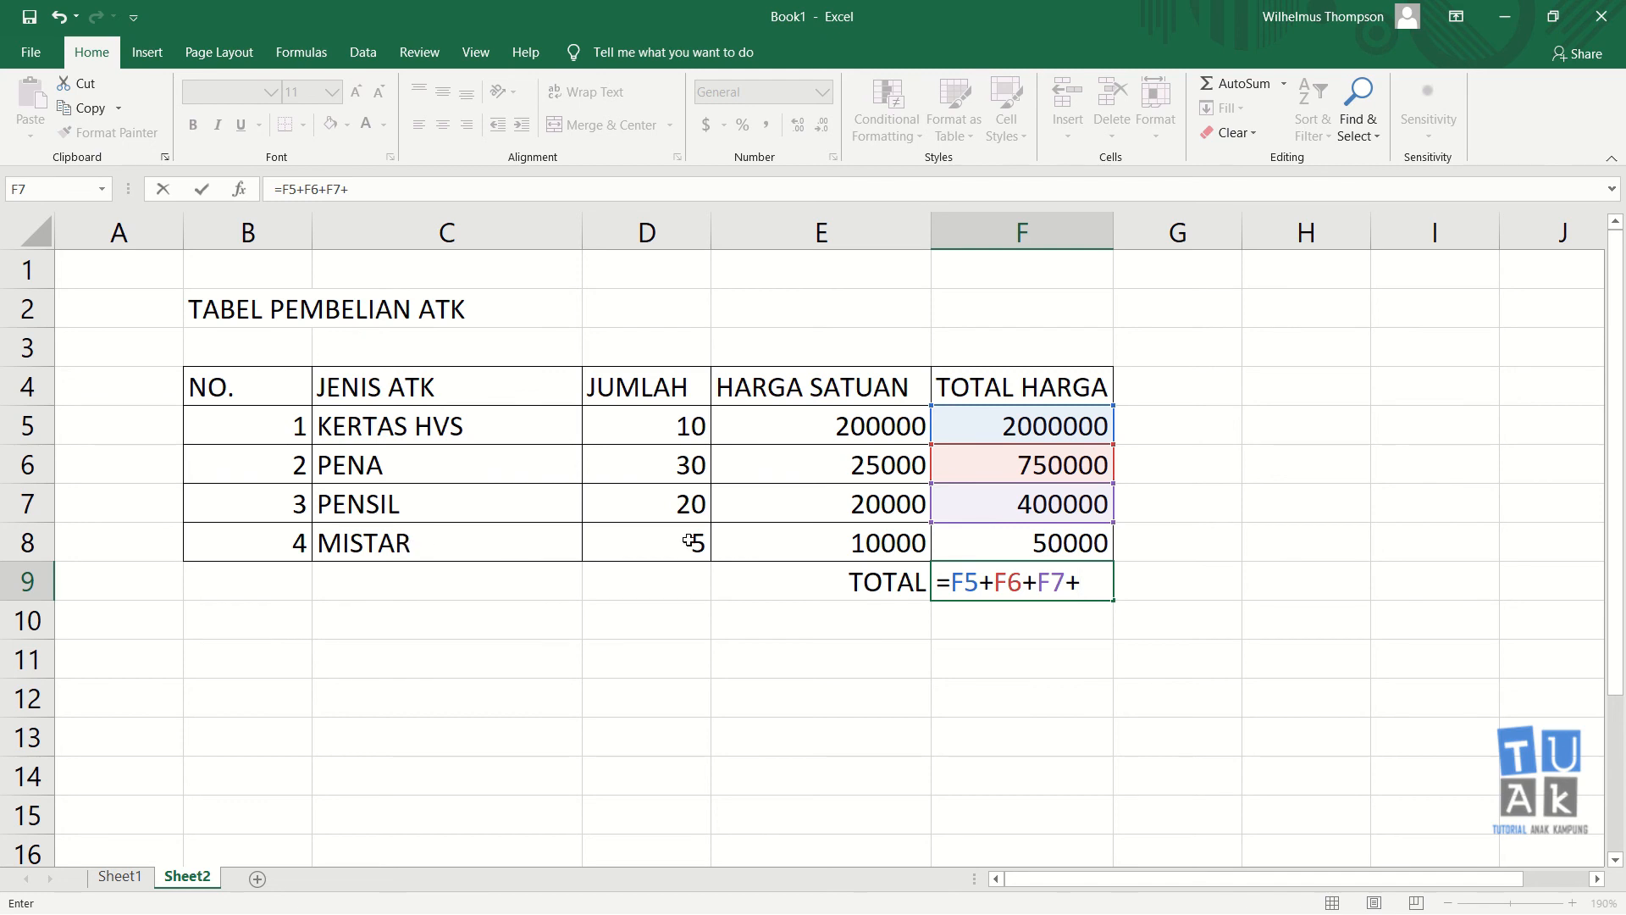
left_click(1037, 543)
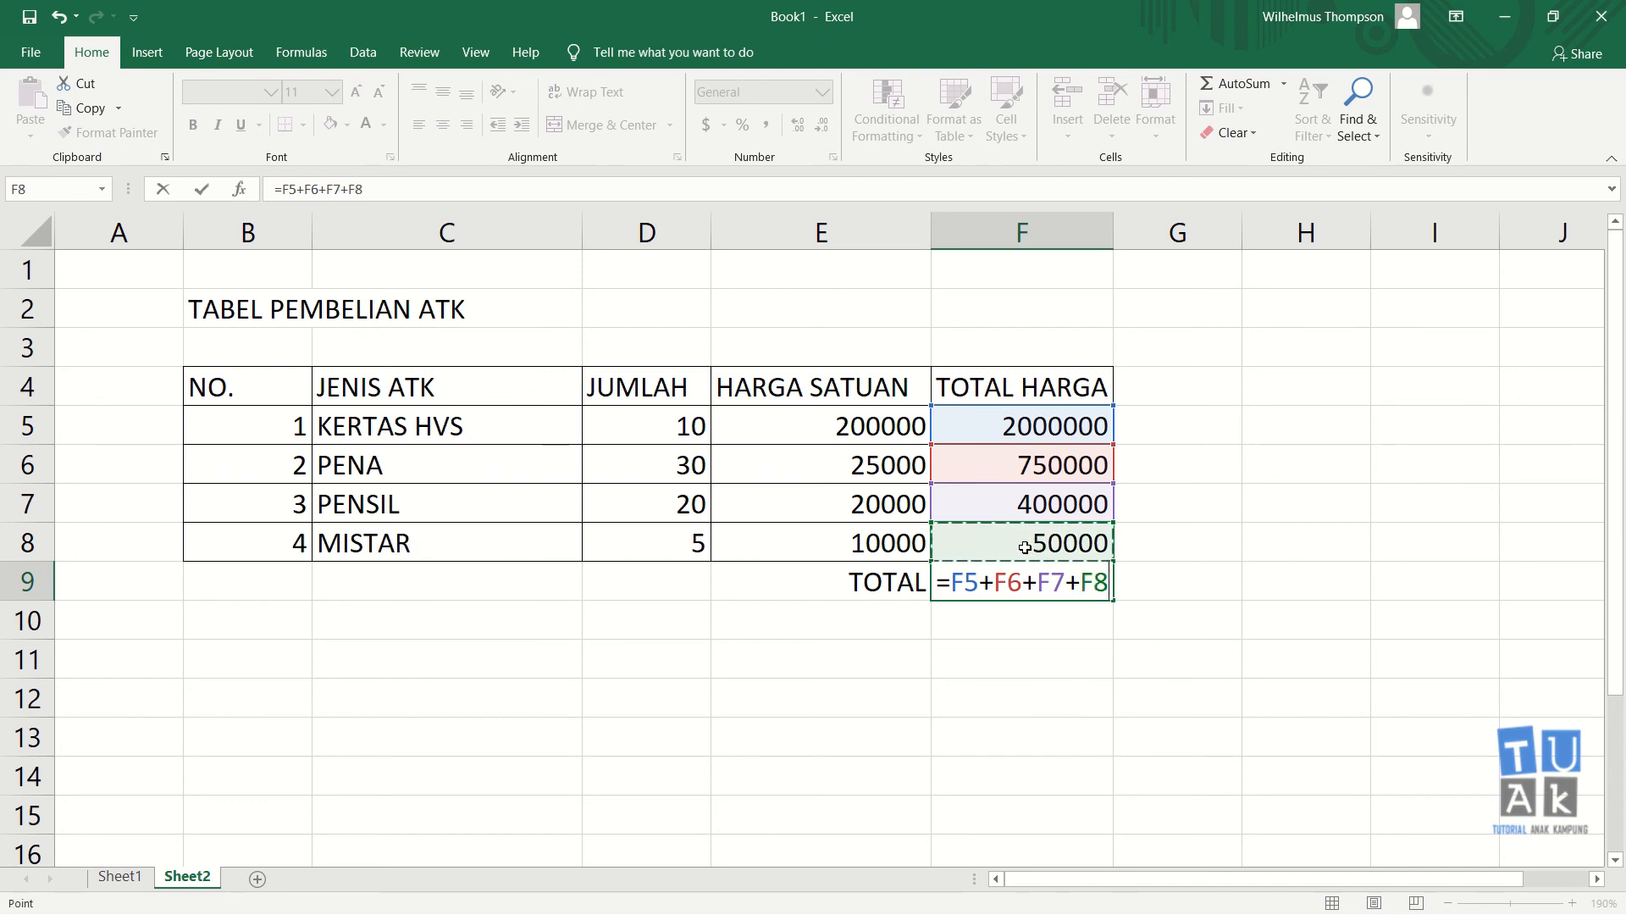
key("Return")
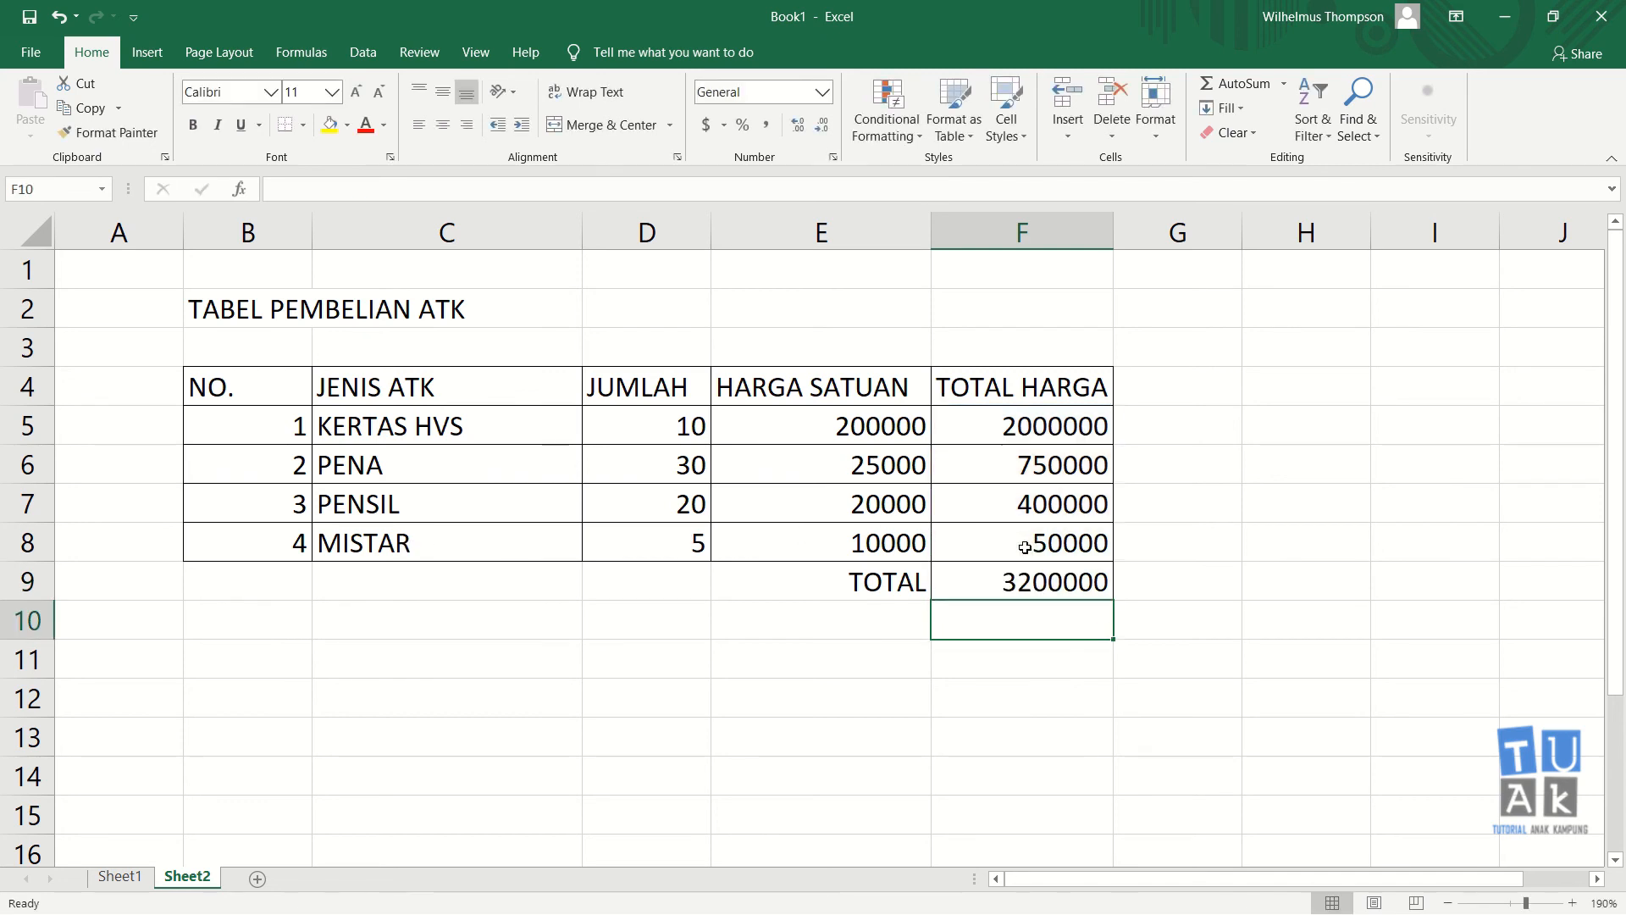
Replace the cell-by-cell addition in F9 with a SUM function over the range F5:F8
left_click(1053, 580)
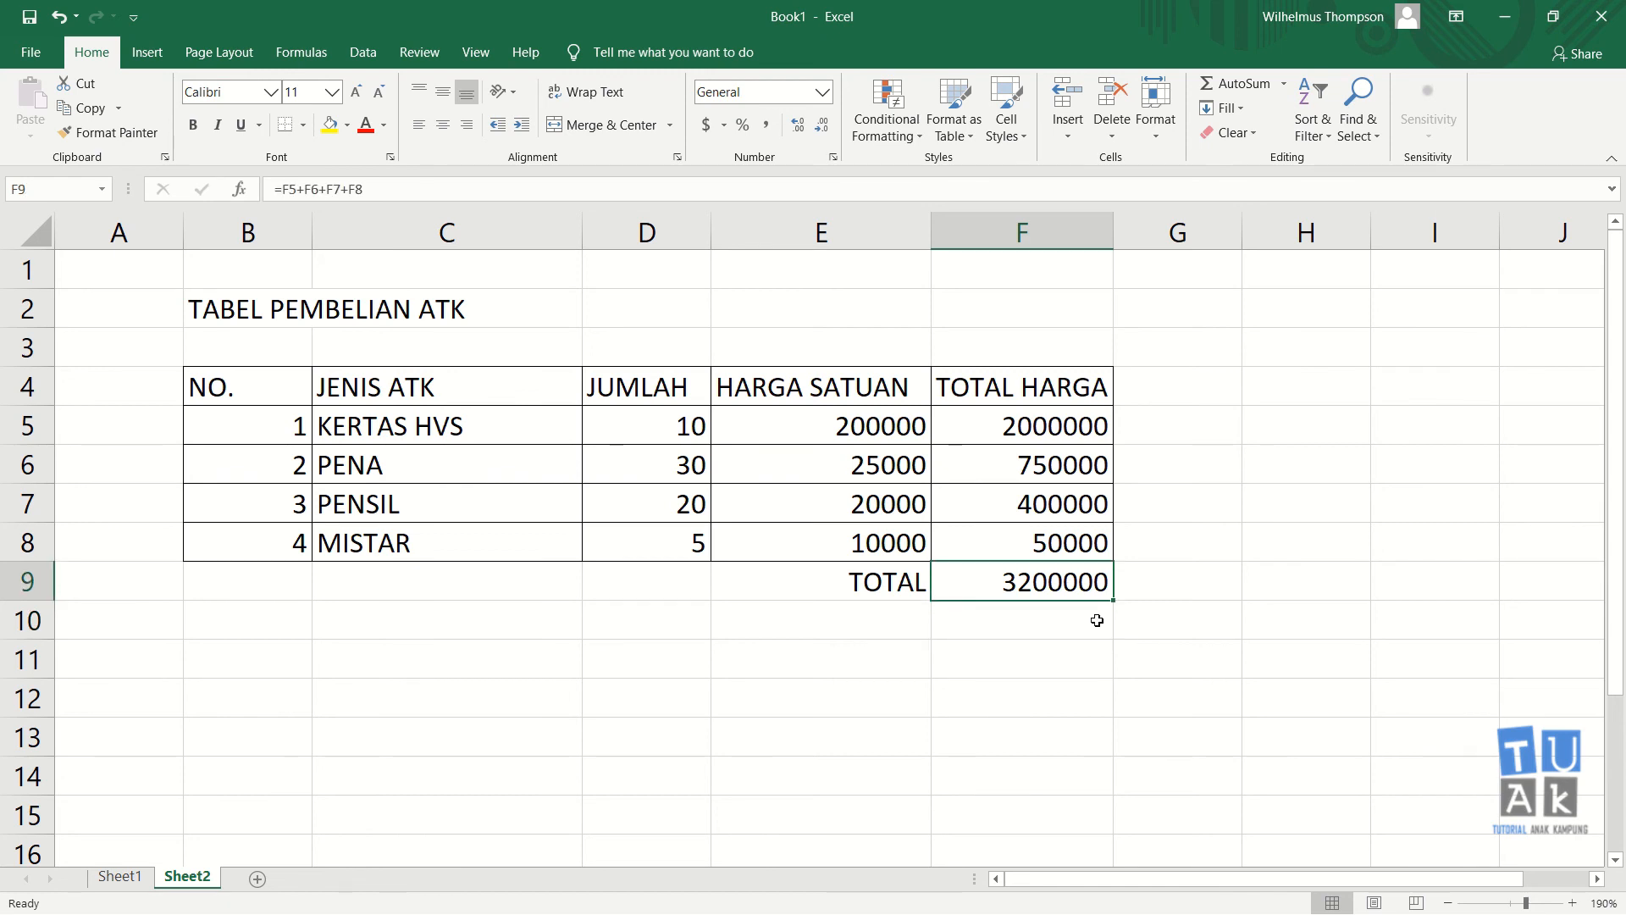
key("Delete")
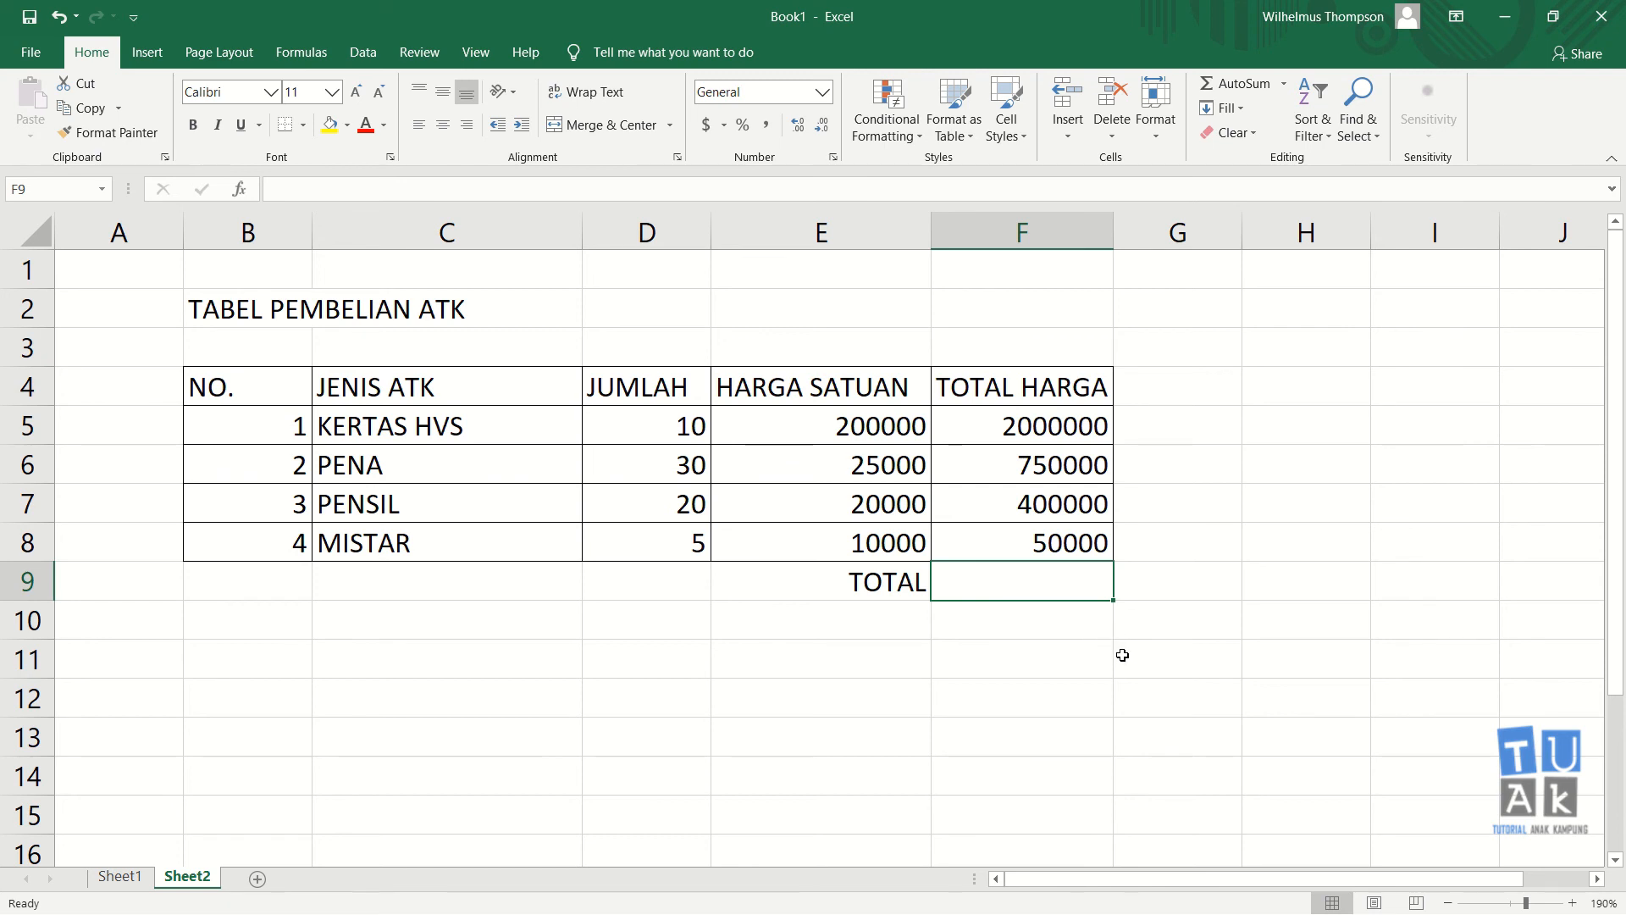
type("=")
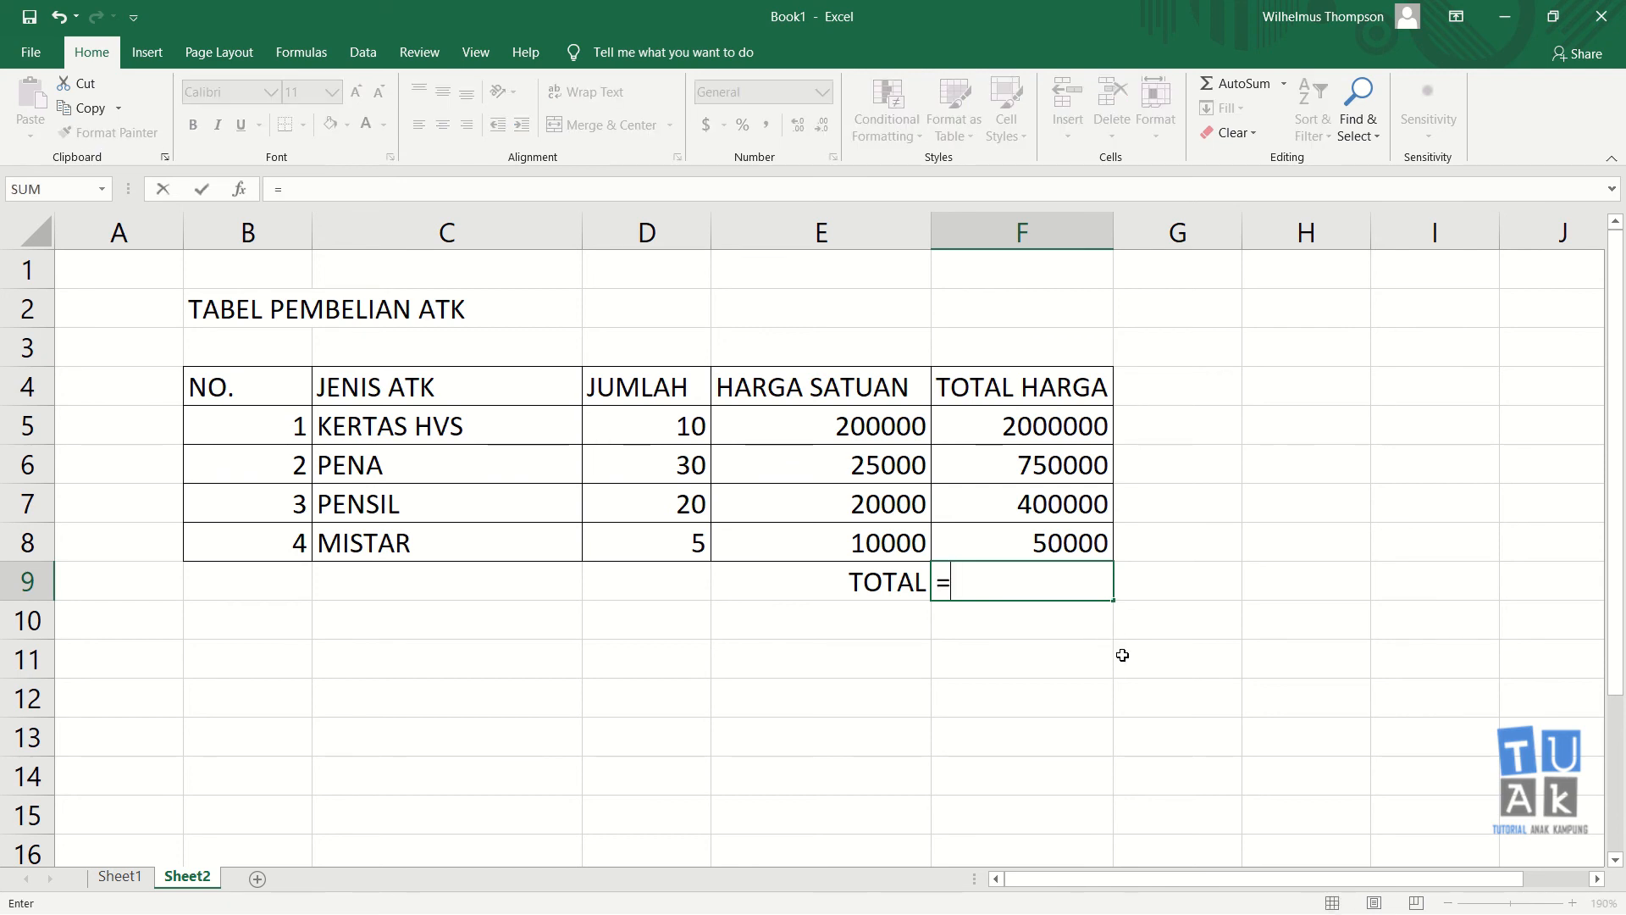
type("S")
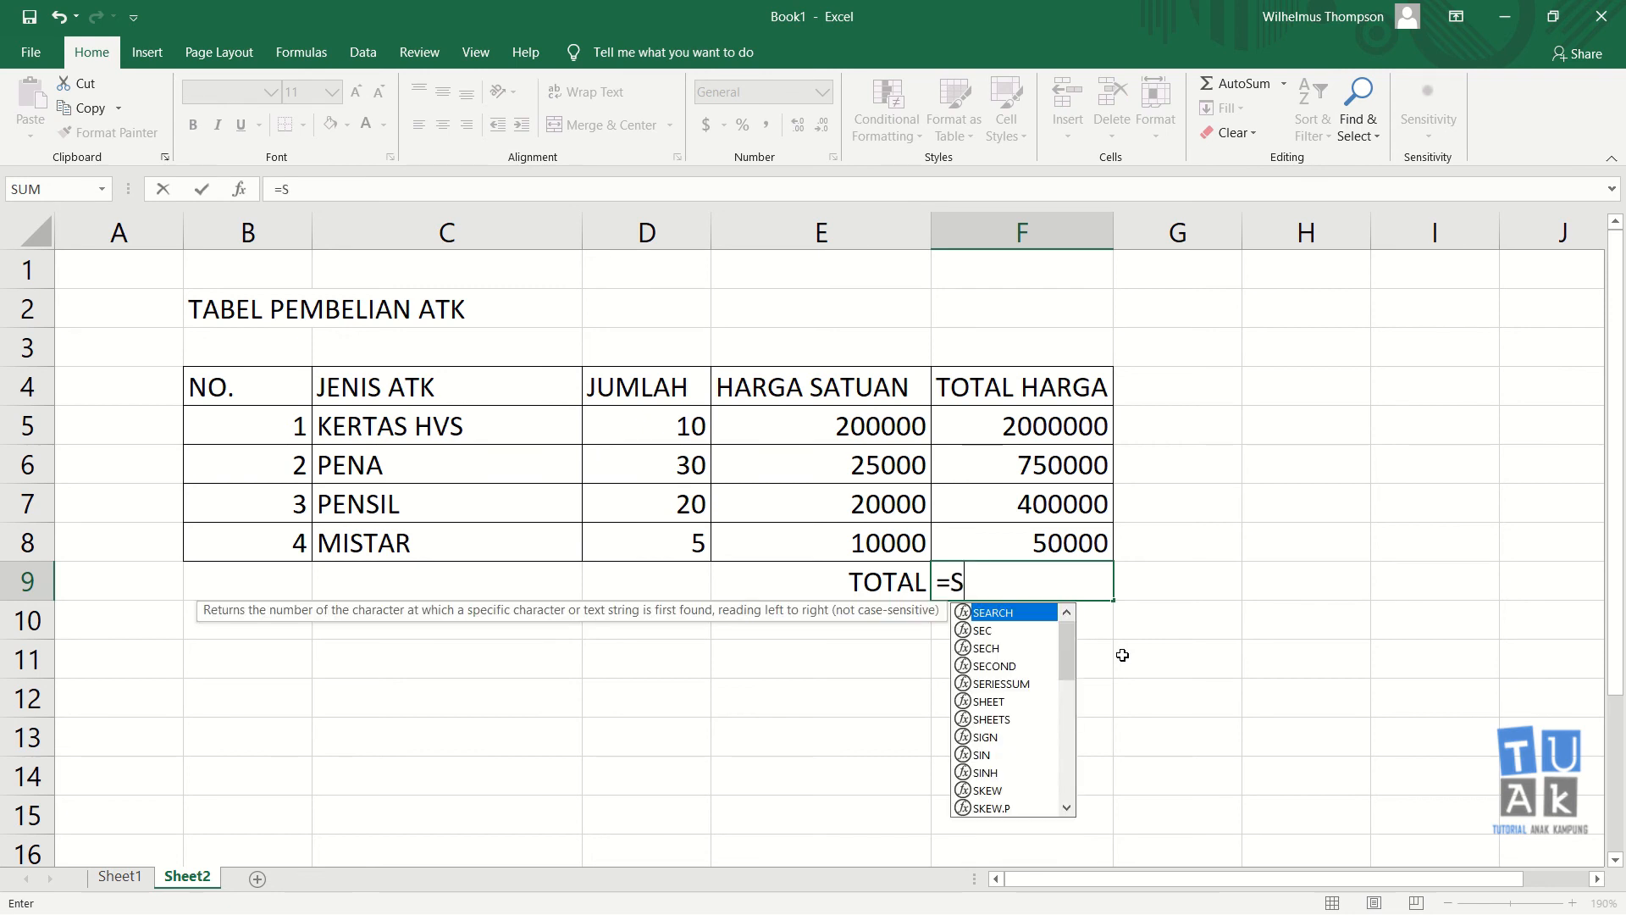
type("UM")
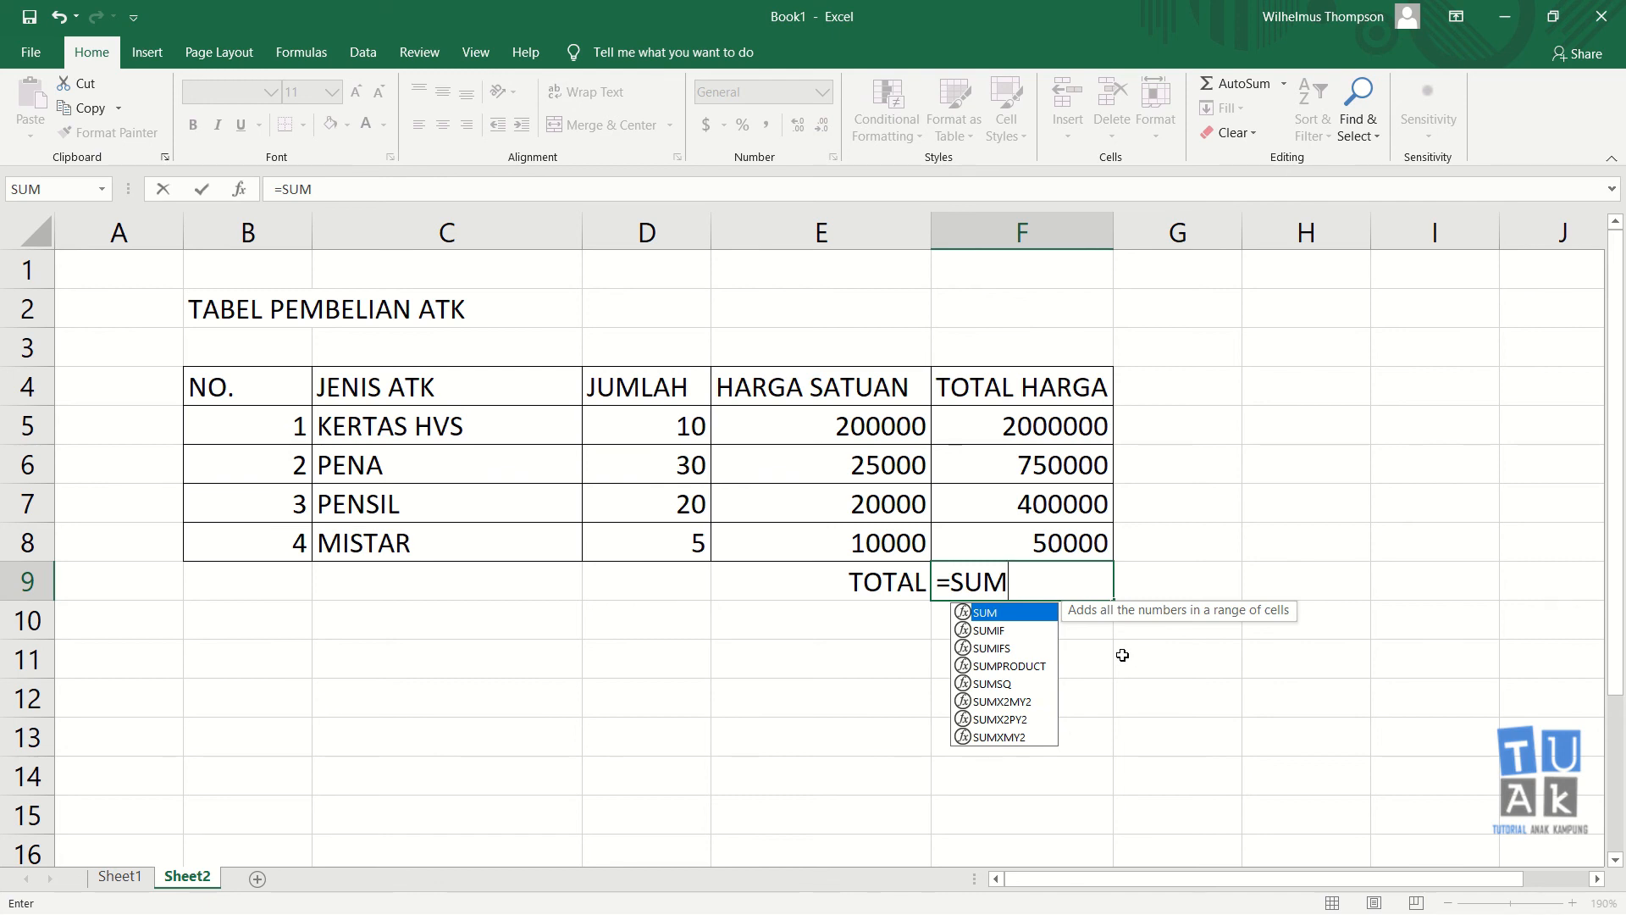
type("(")
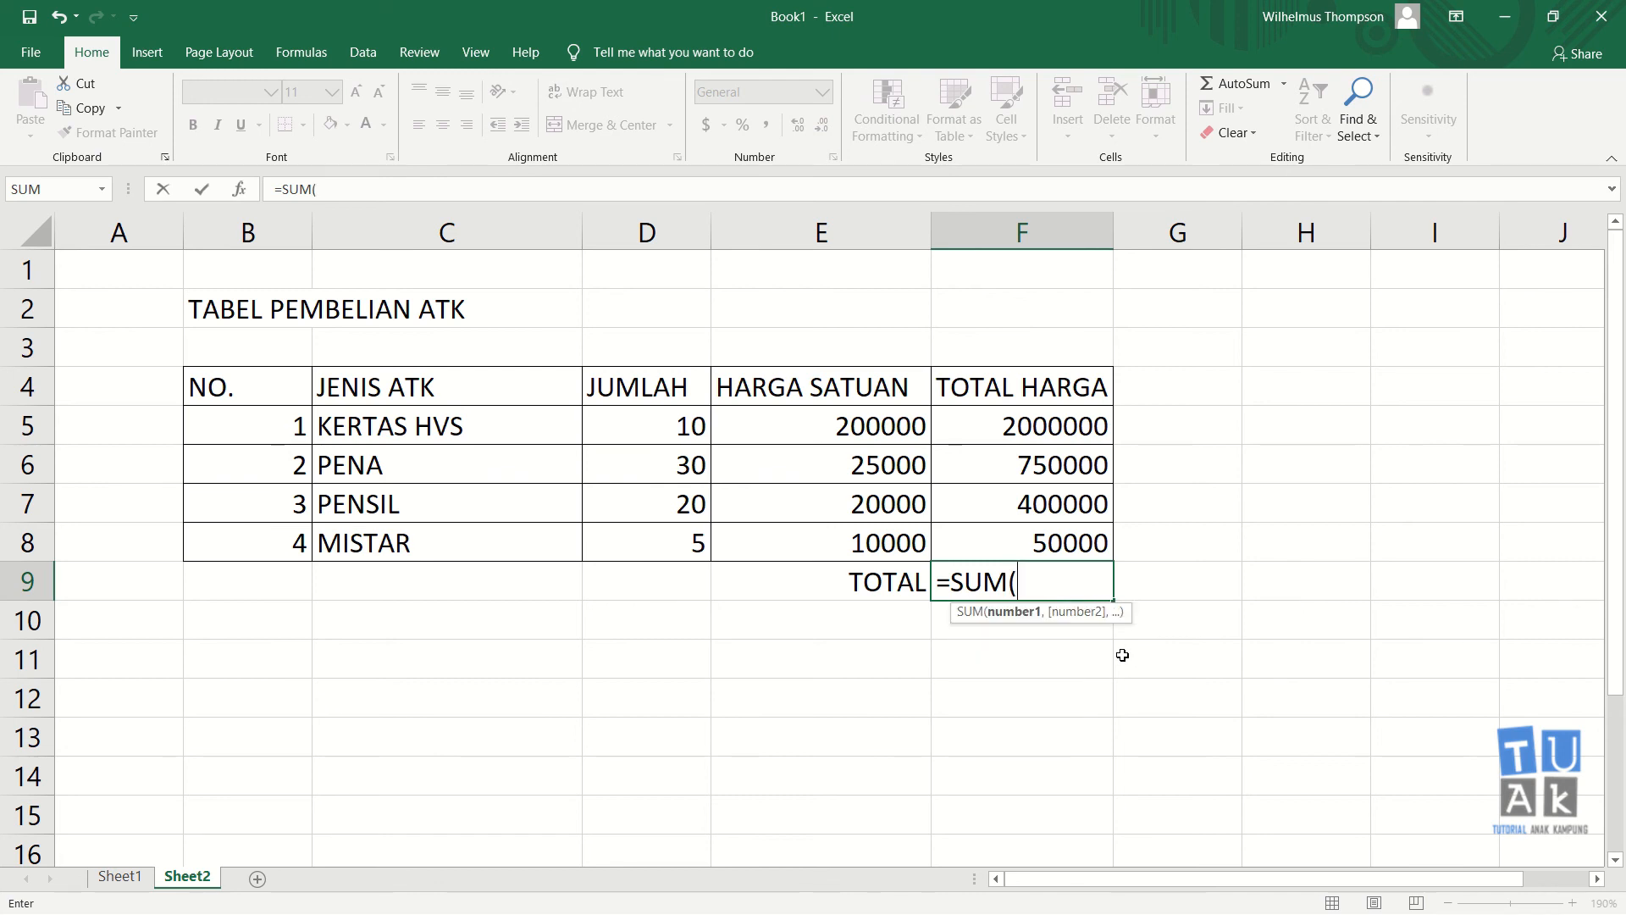
left_click(1050, 428)
left_click_drag(1050, 432, 1053, 529)
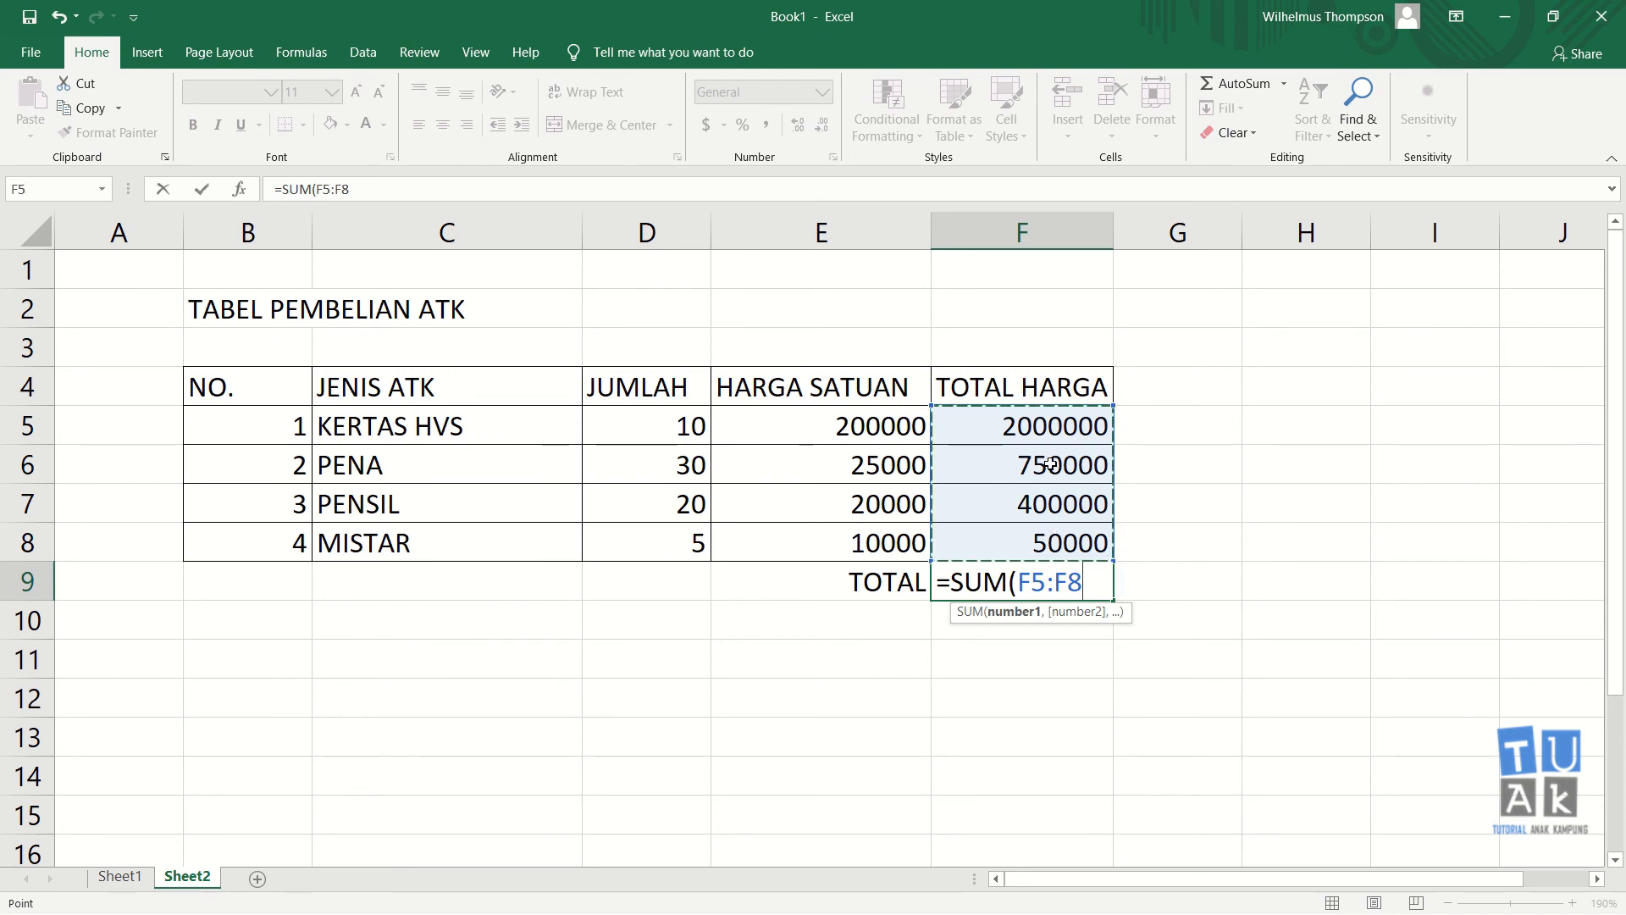
key("Return")
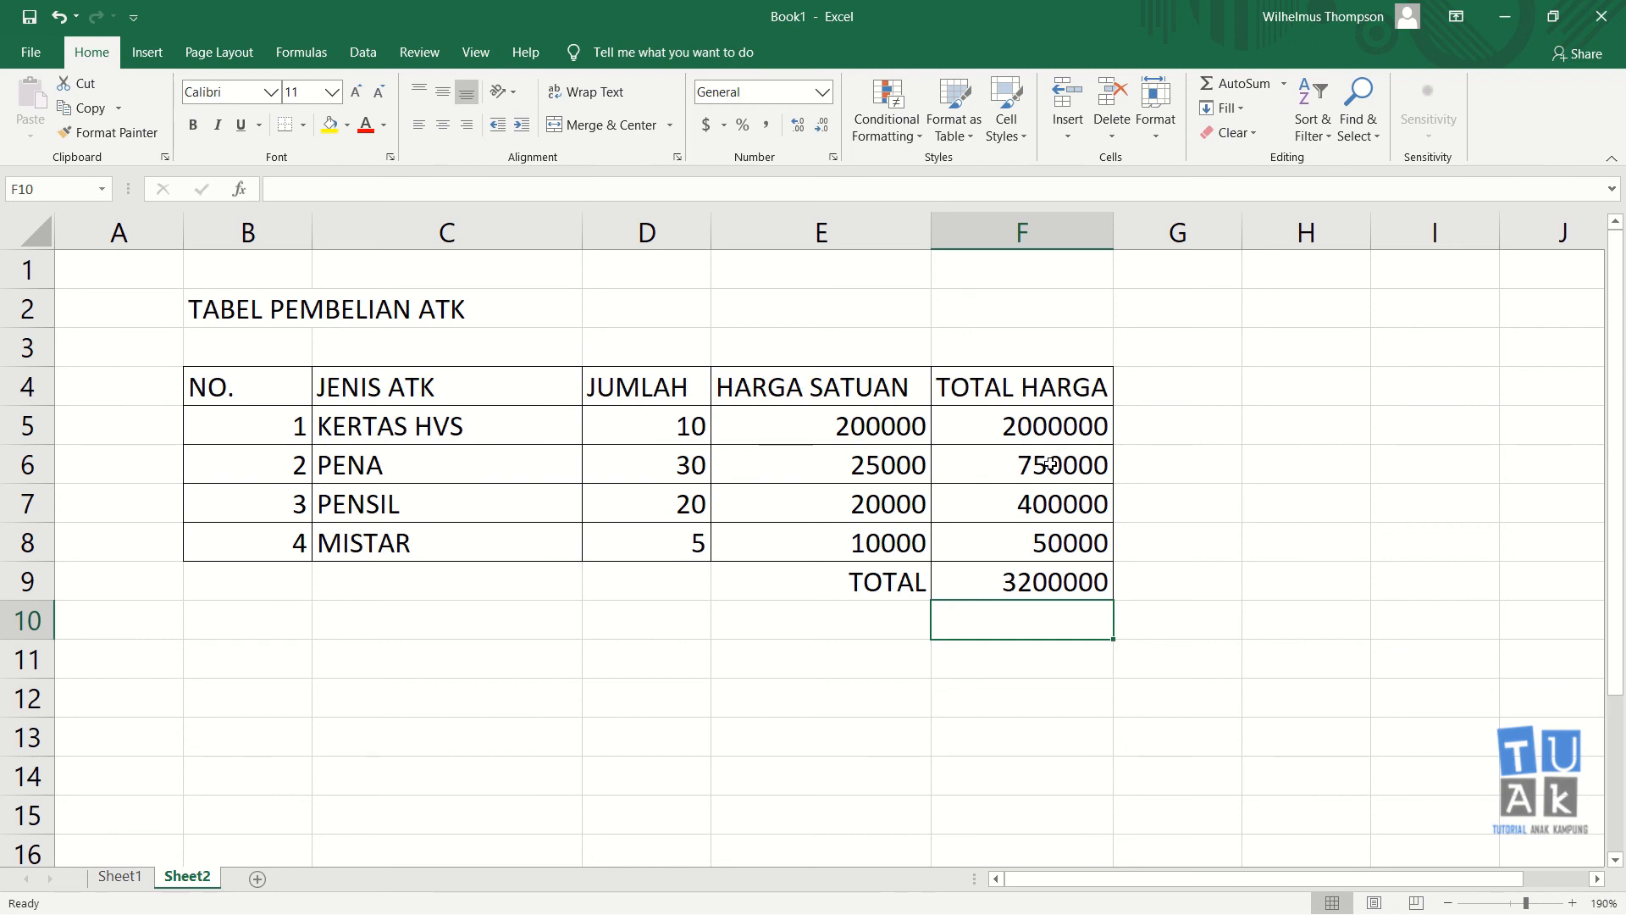
Clear the SUM formula from F9 and recalculate the grand total with AutoSum over F5:F8
left_click(1103, 586)
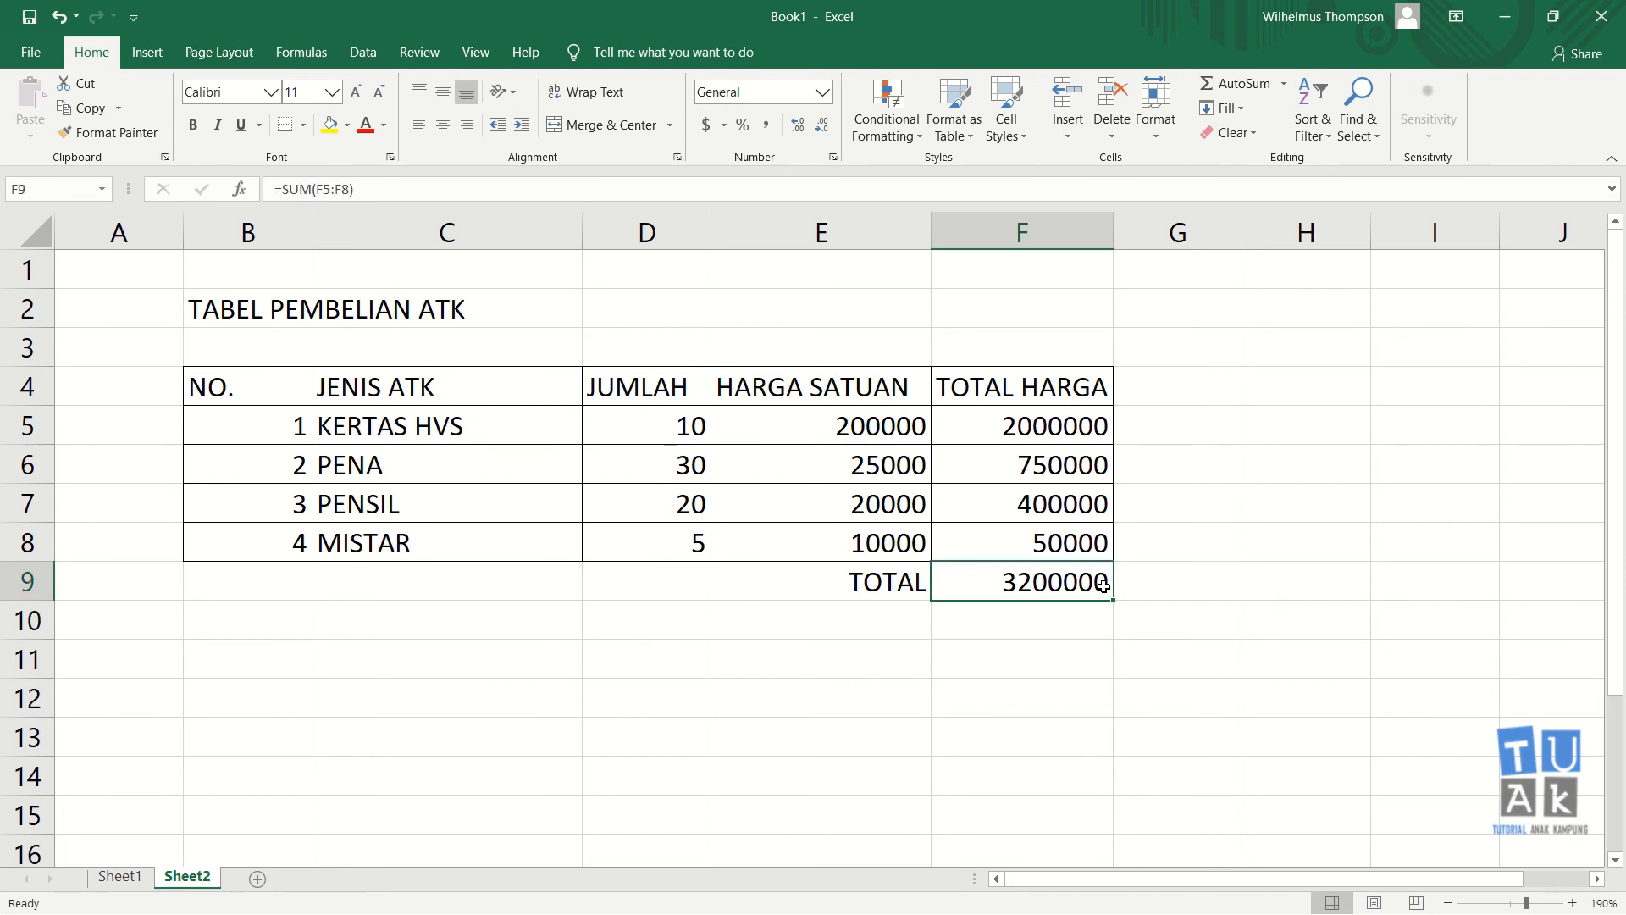
key("Delete")
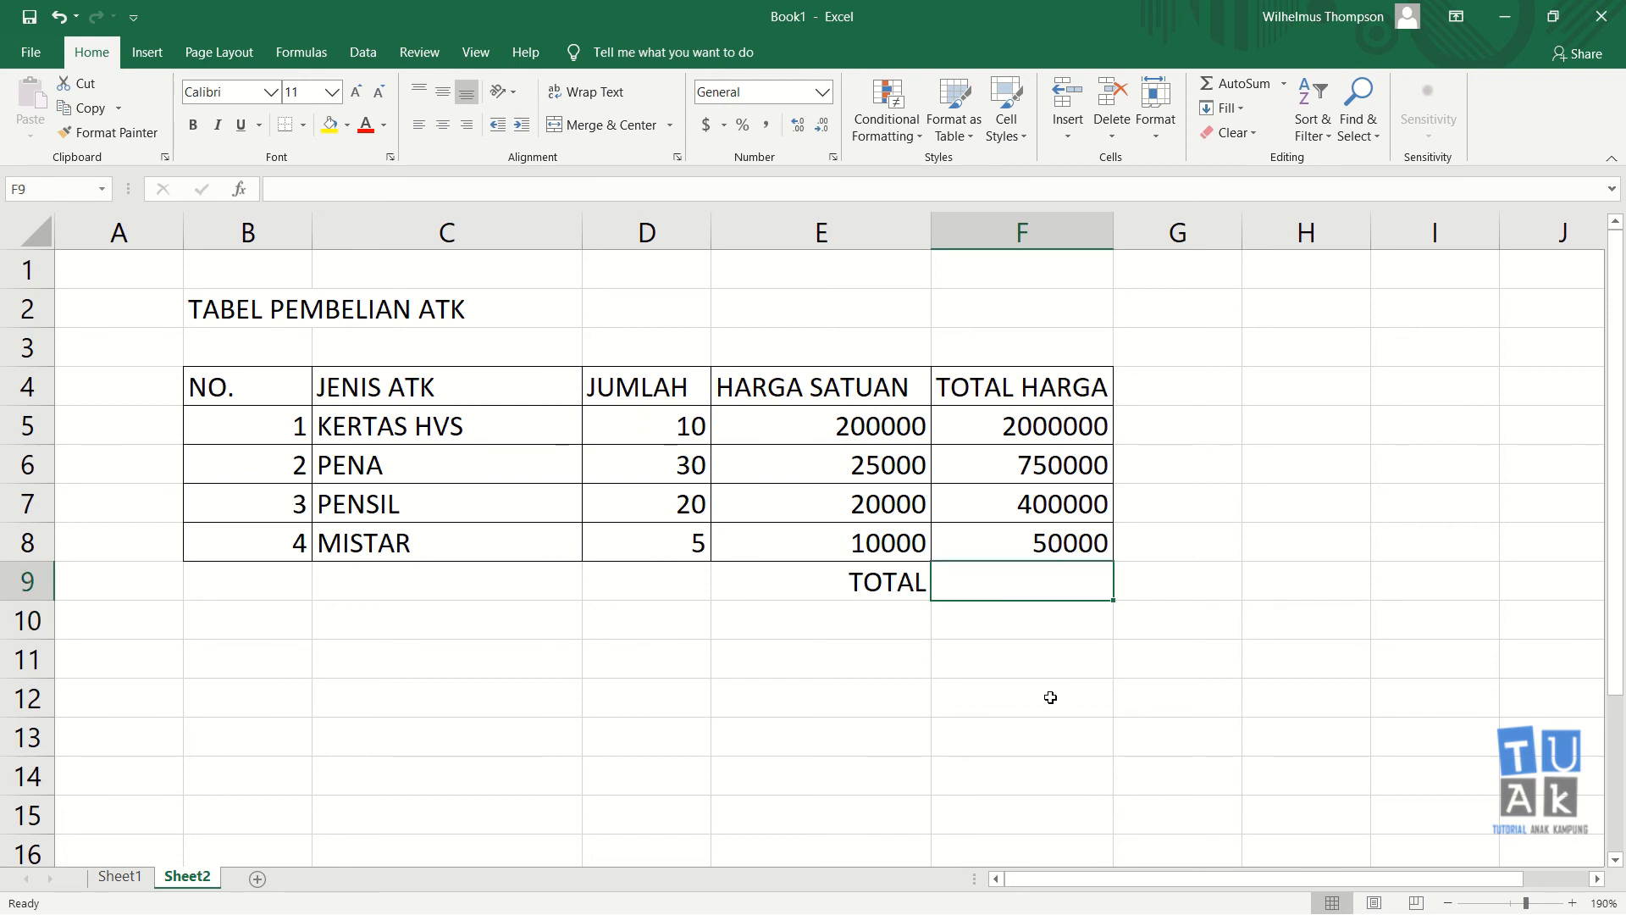
key("Return")
key("Up")
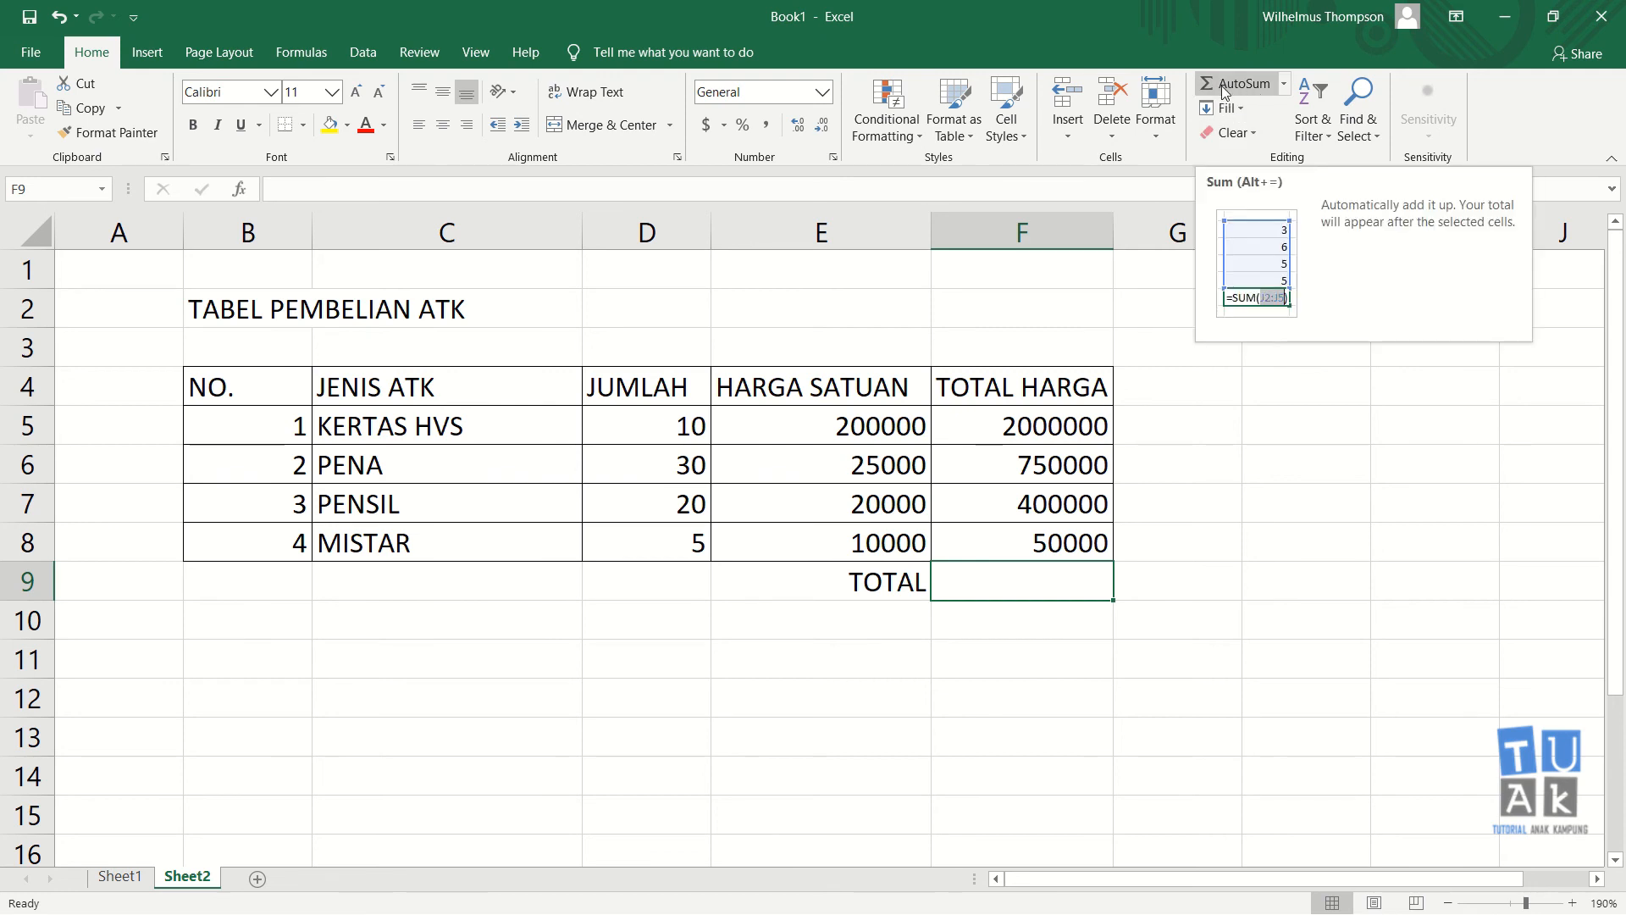
left_click(991, 642)
left_click(1013, 581)
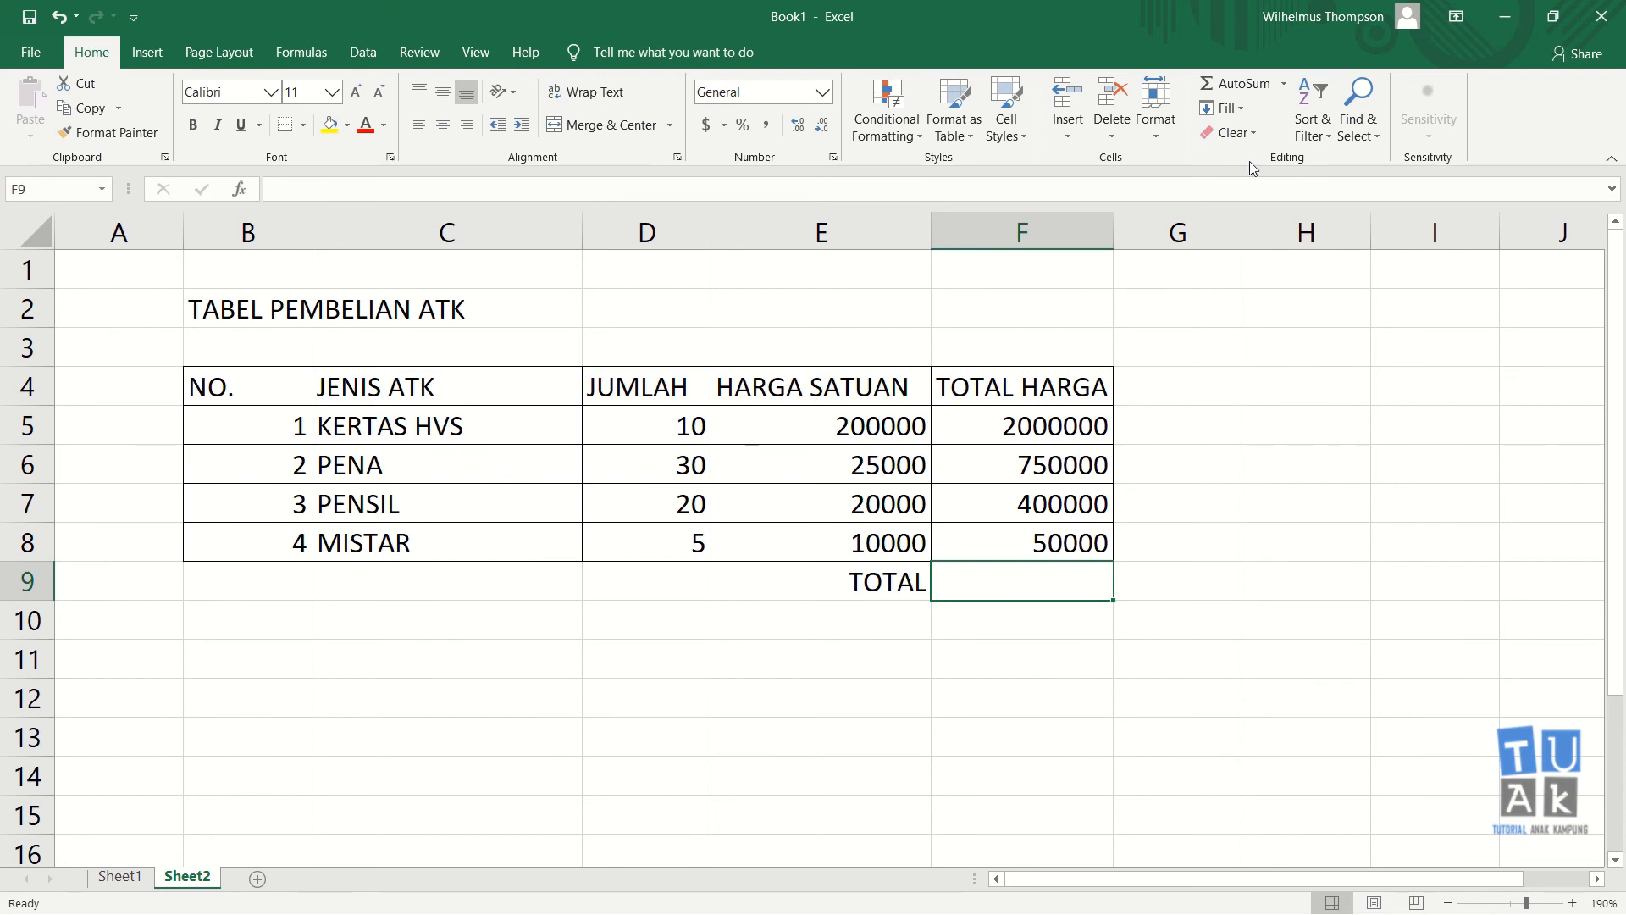
left_click(1223, 84)
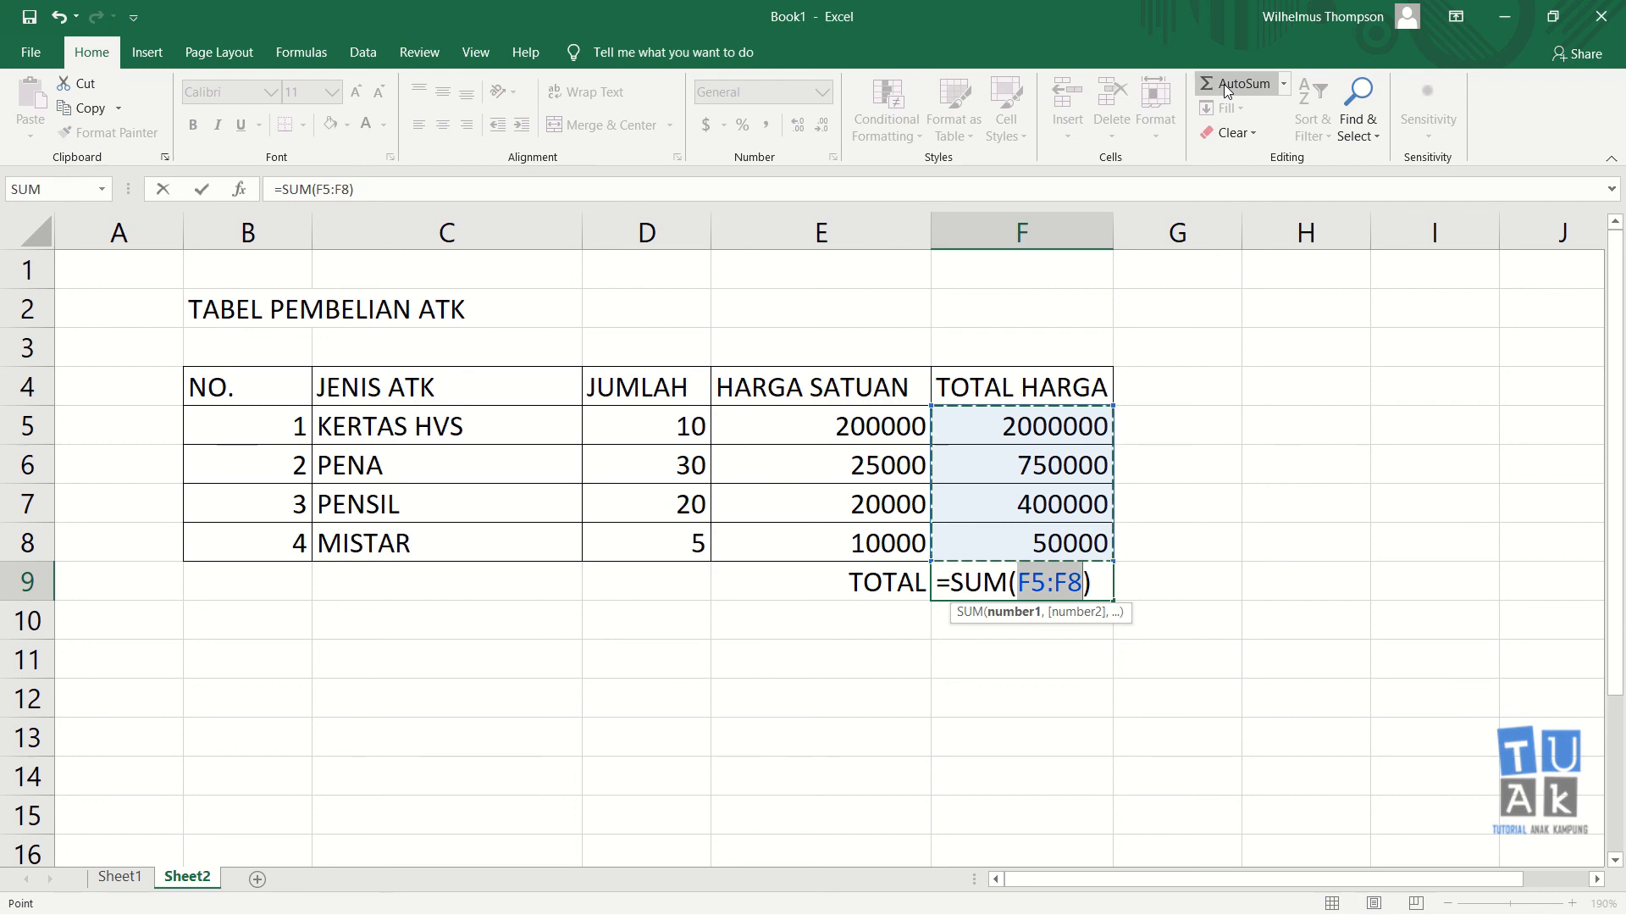
key("Return")
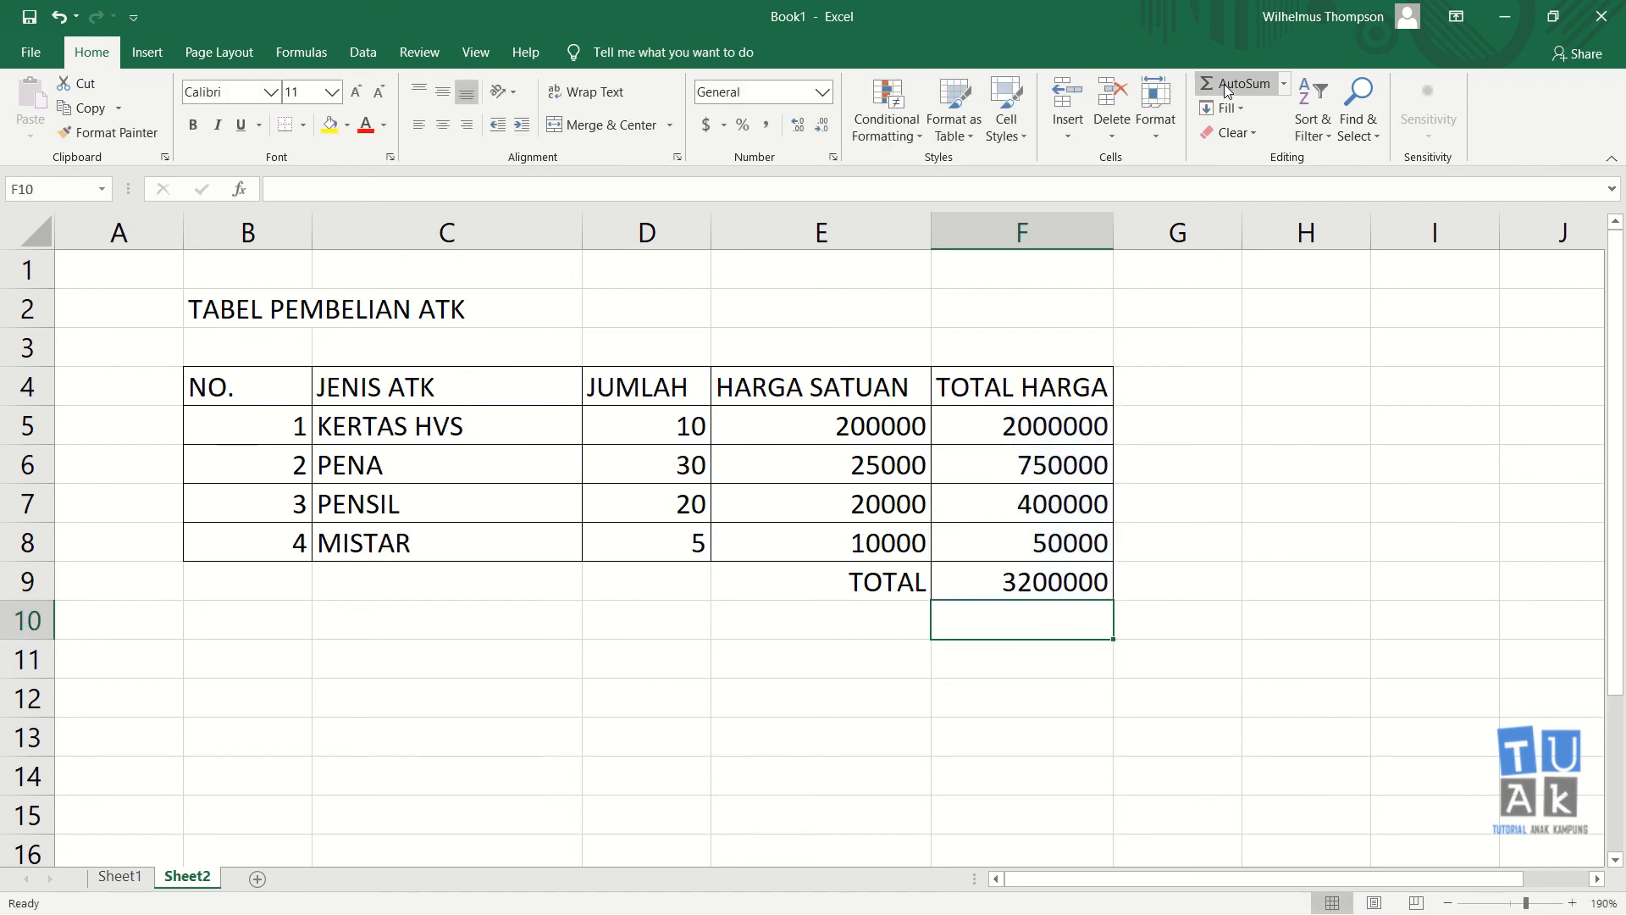
Change the JUMLAH quantity of KERTAS HVS in D5 to 5 to test the recalculation of the totals
left_click(971, 738)
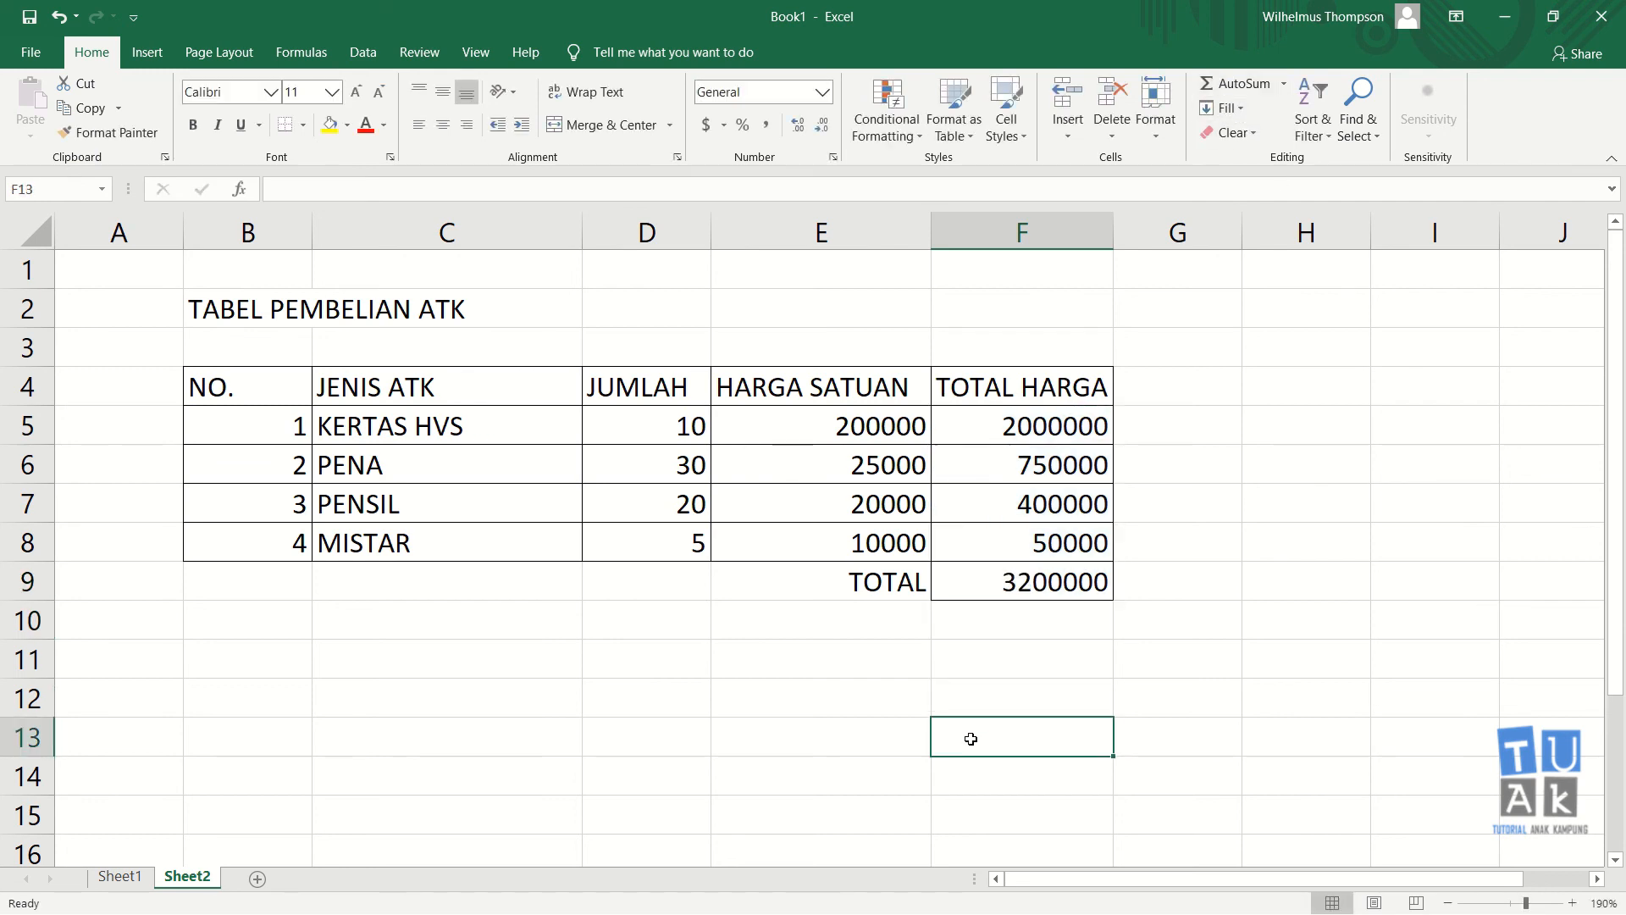
left_click(1006, 573)
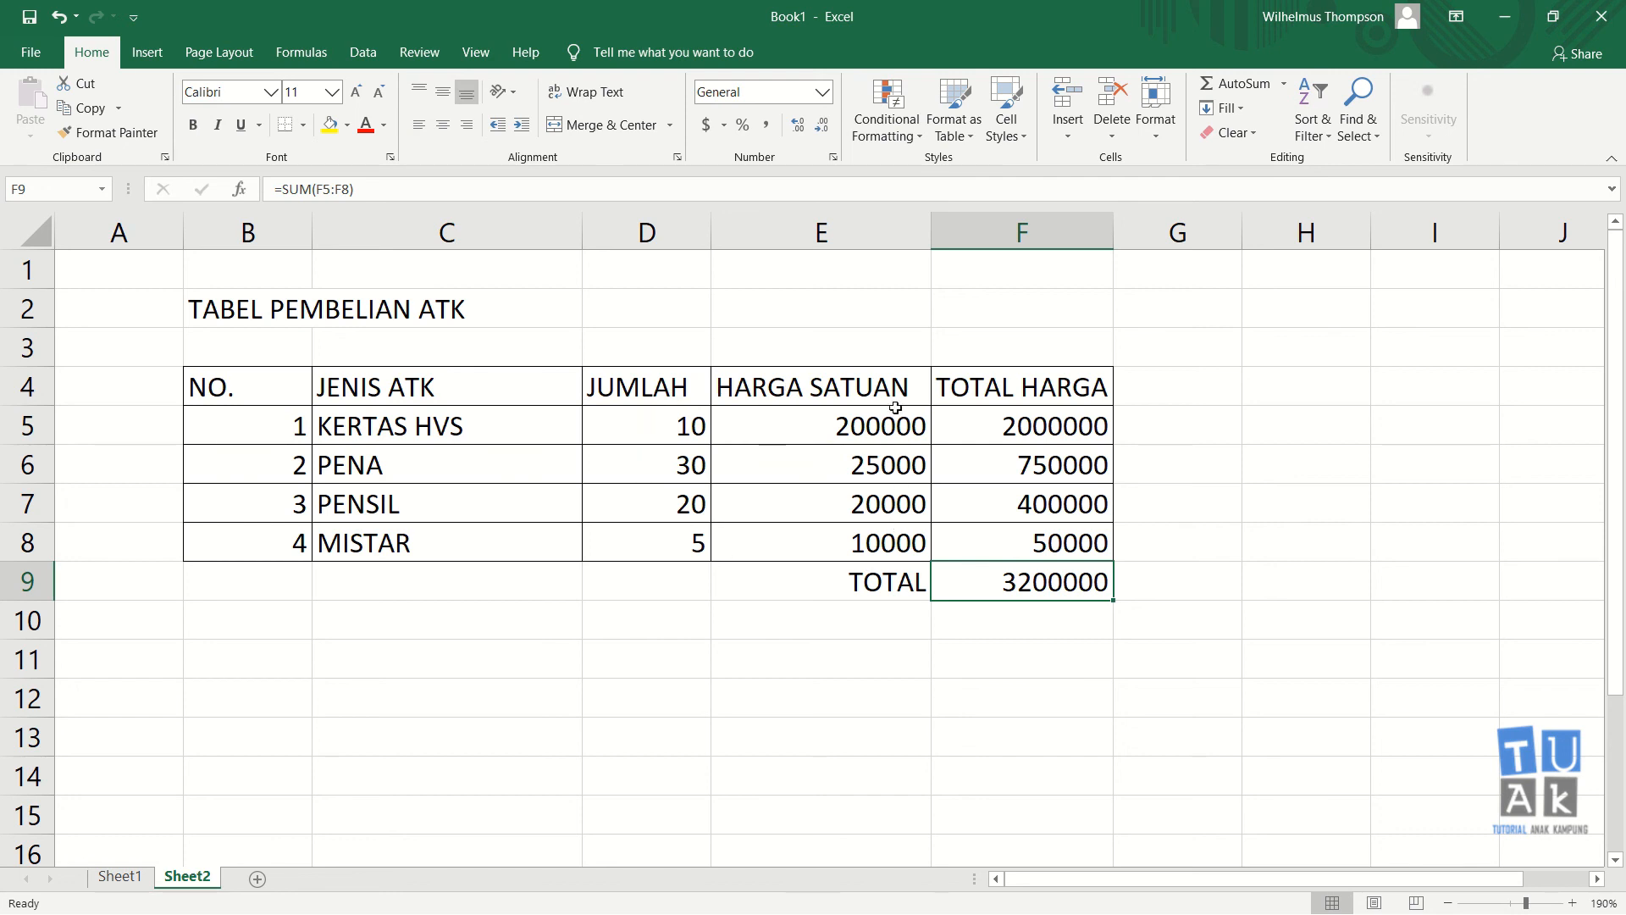
left_click(680, 426)
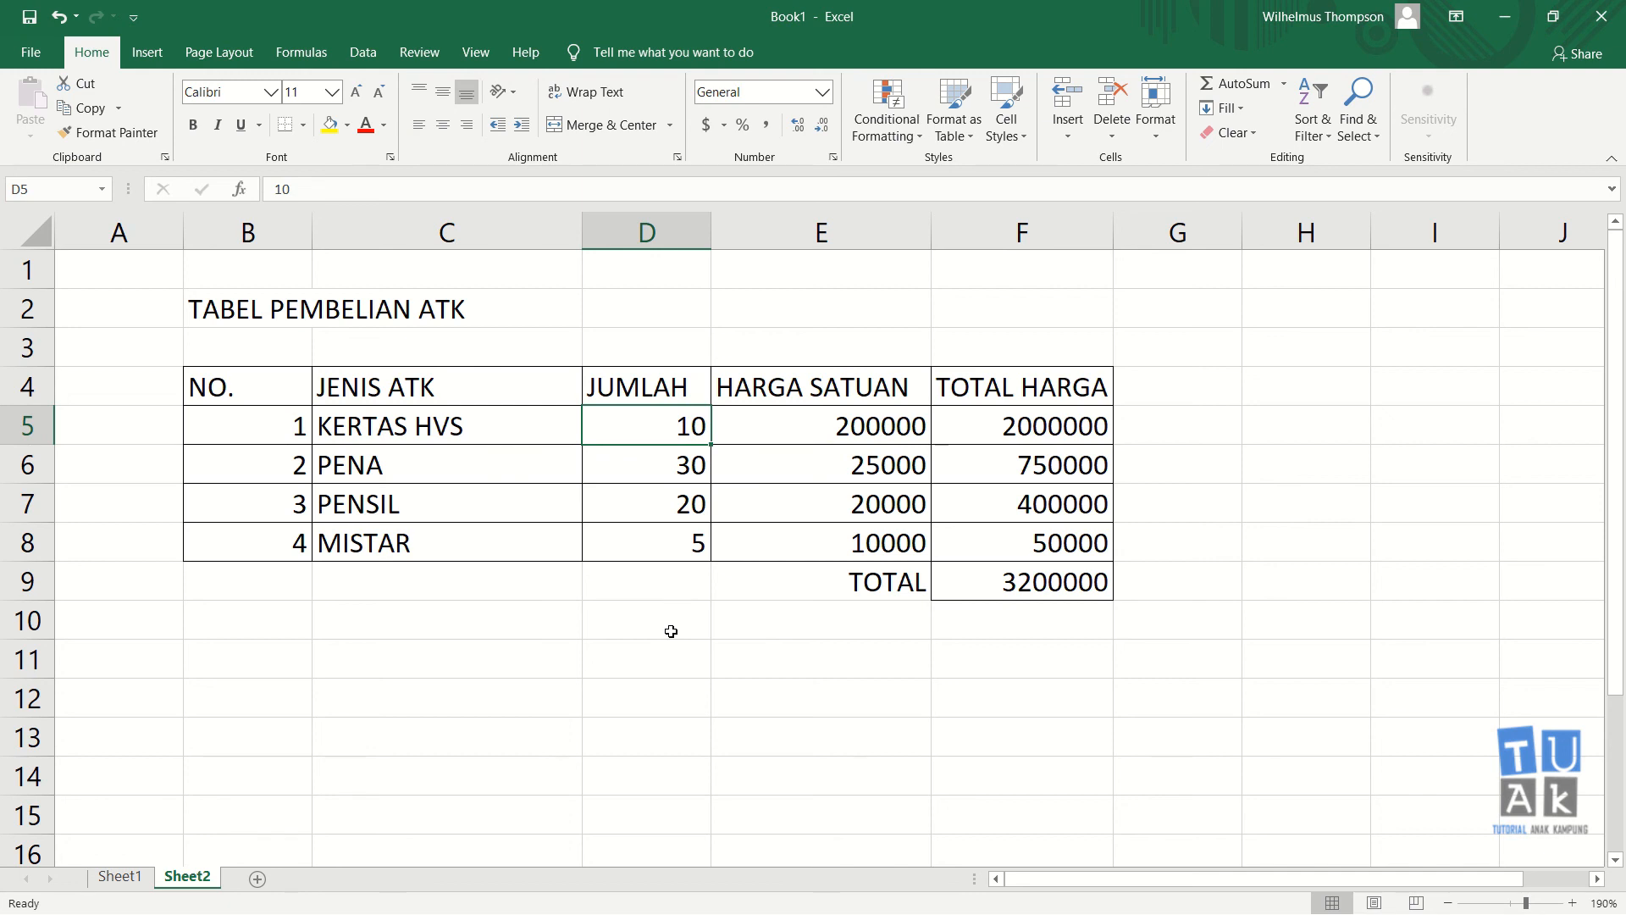
type("5")
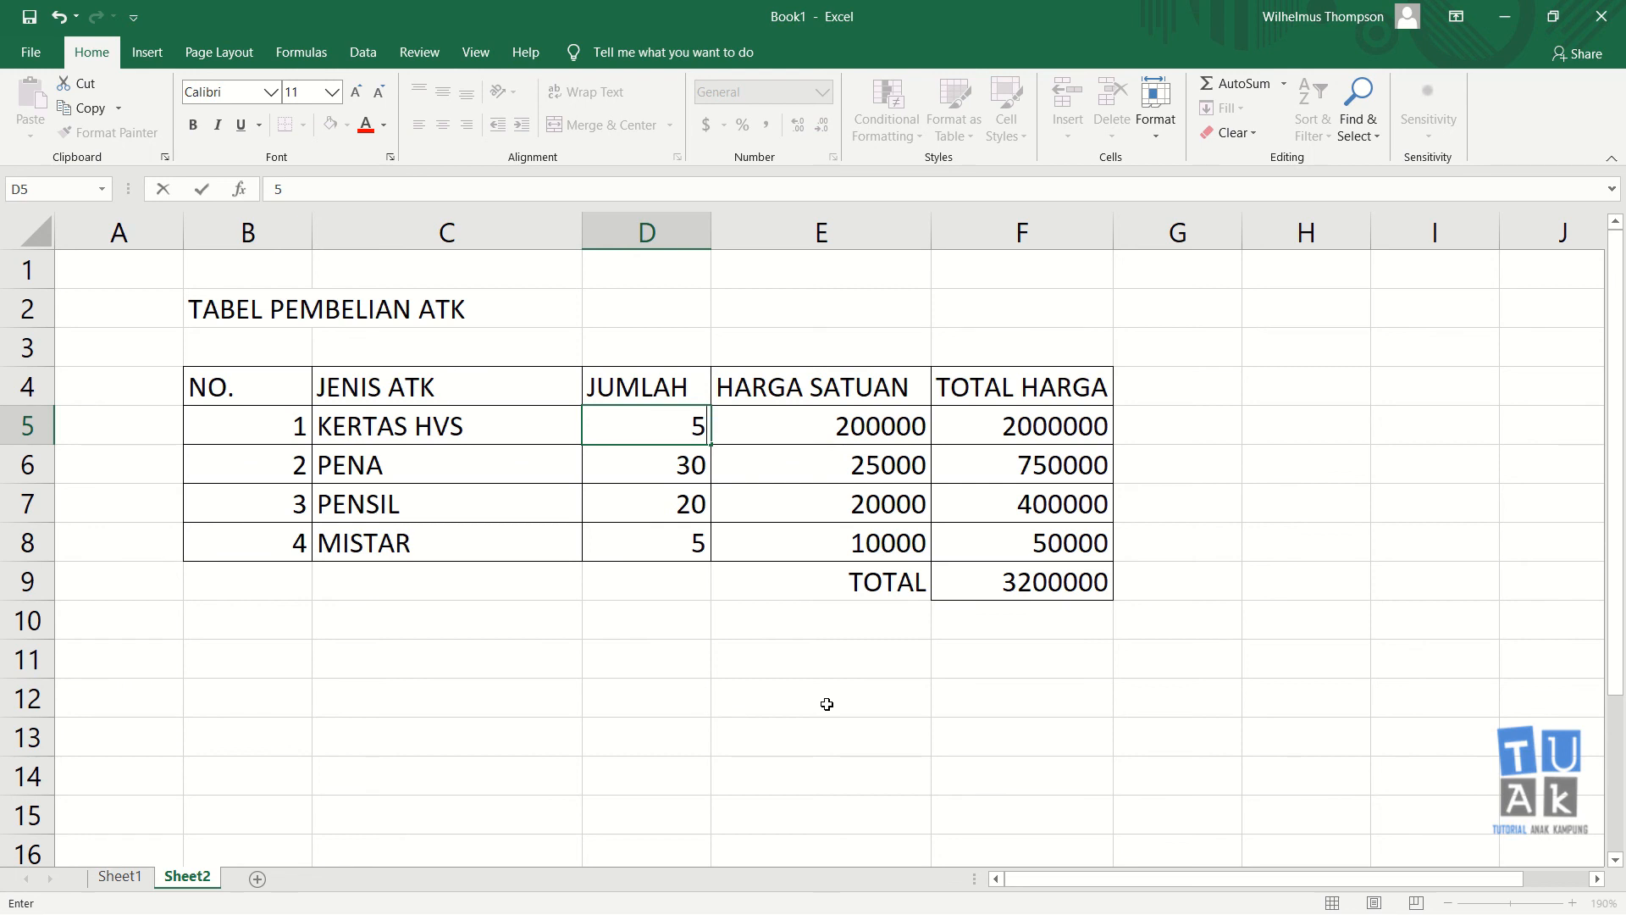
key("Return")
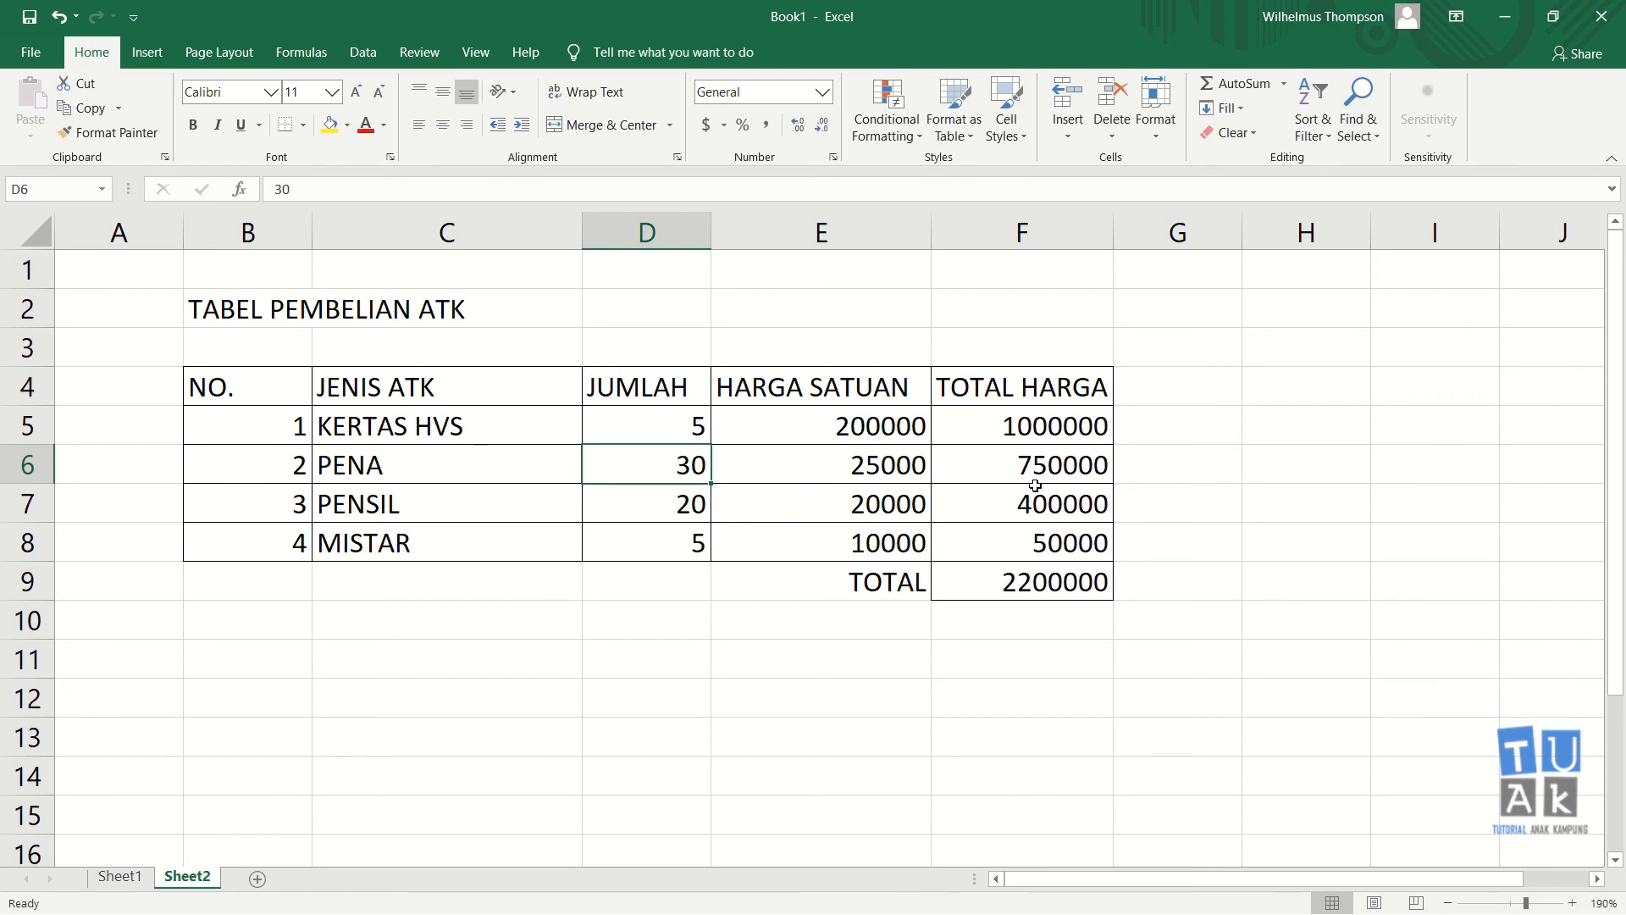
Change the JUMLAH quantity of PENSIL in D7 to 30
left_click(675, 426)
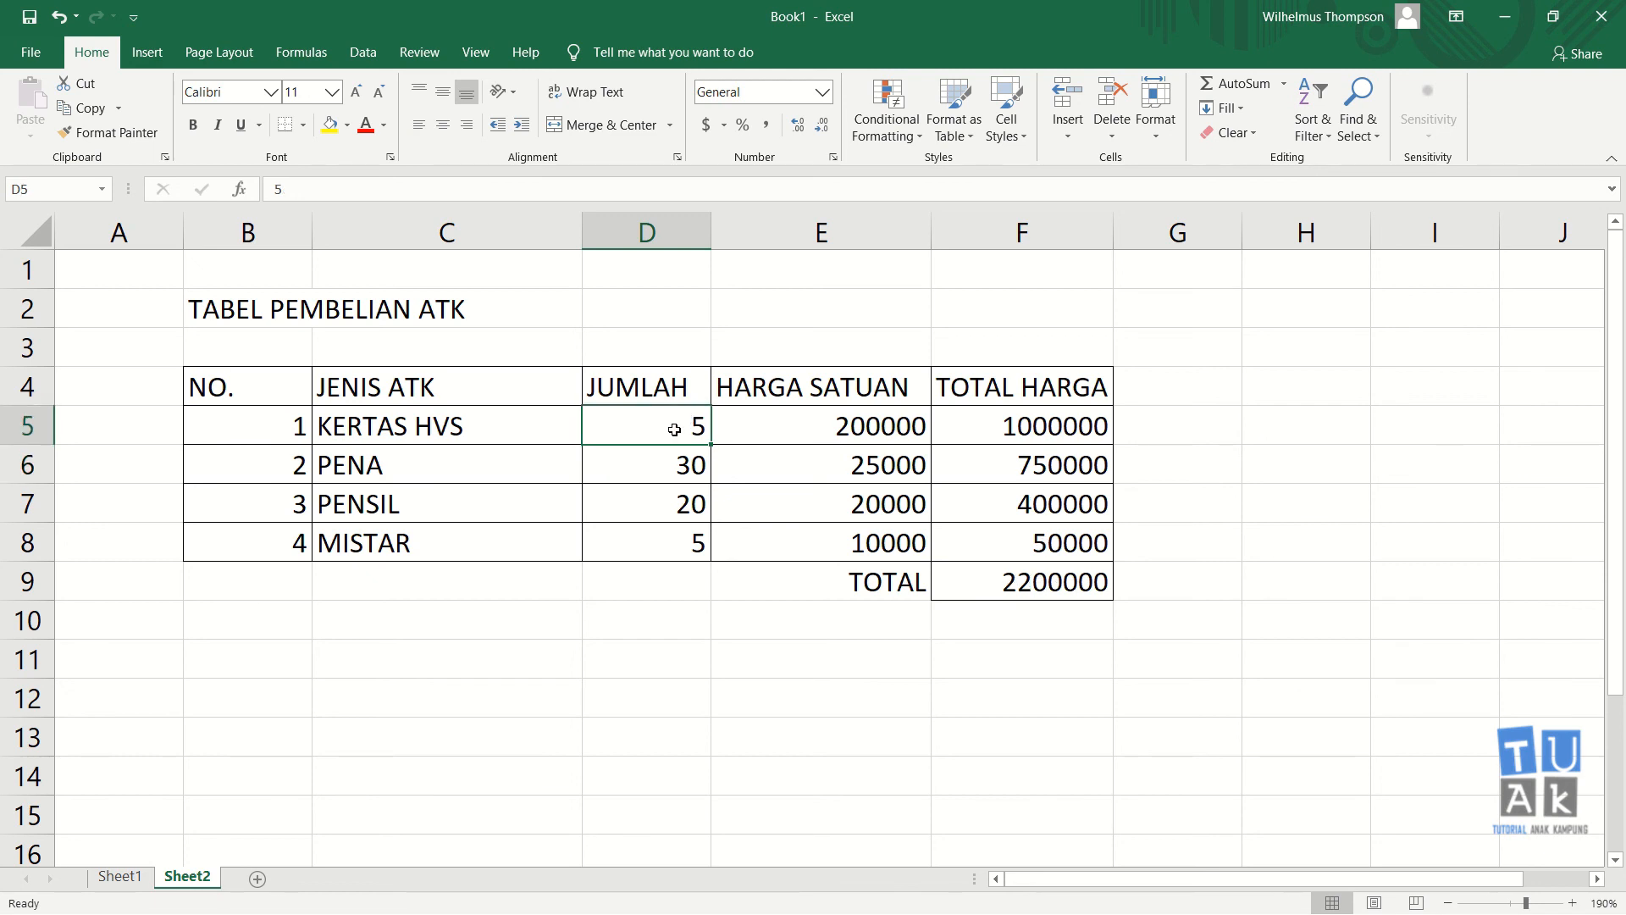
left_click(680, 504)
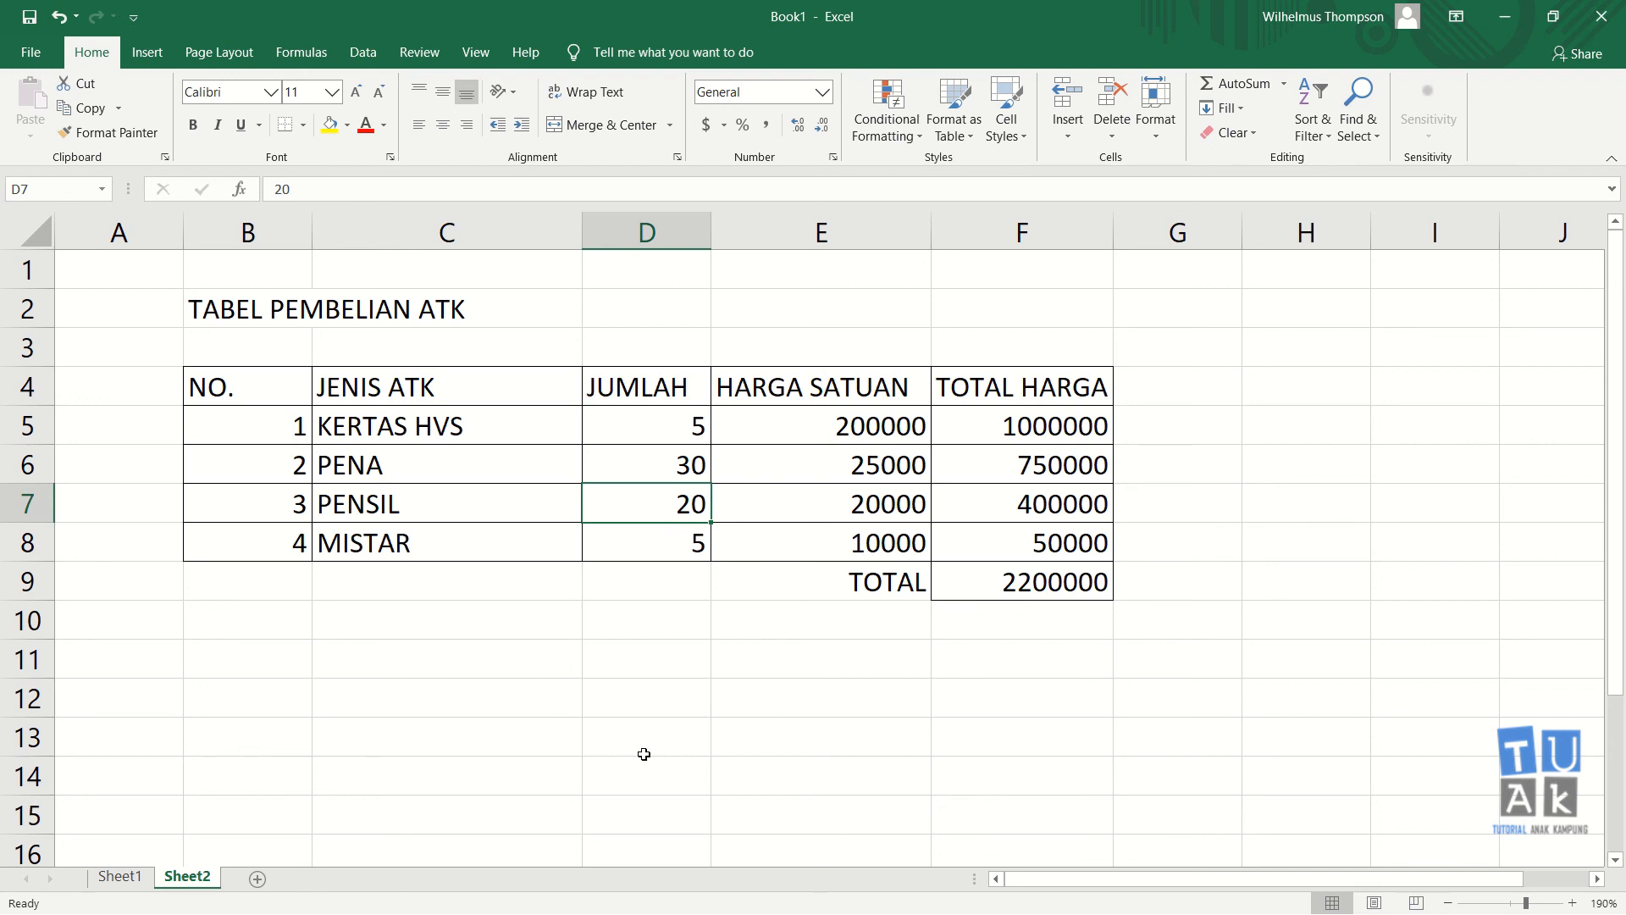
type("30")
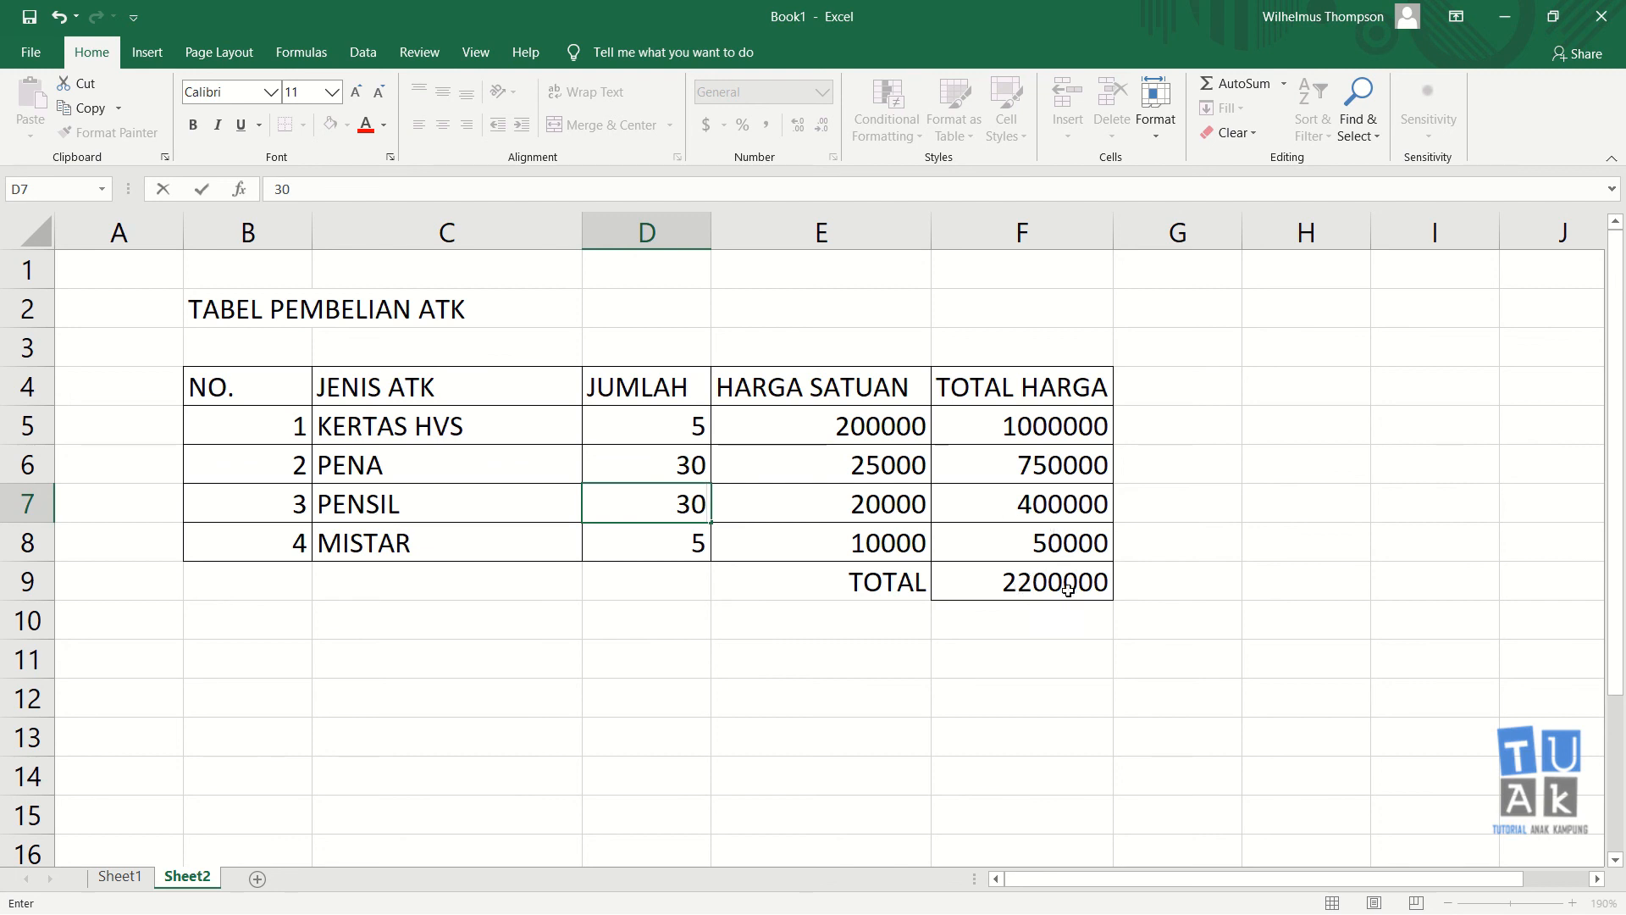
key("Return")
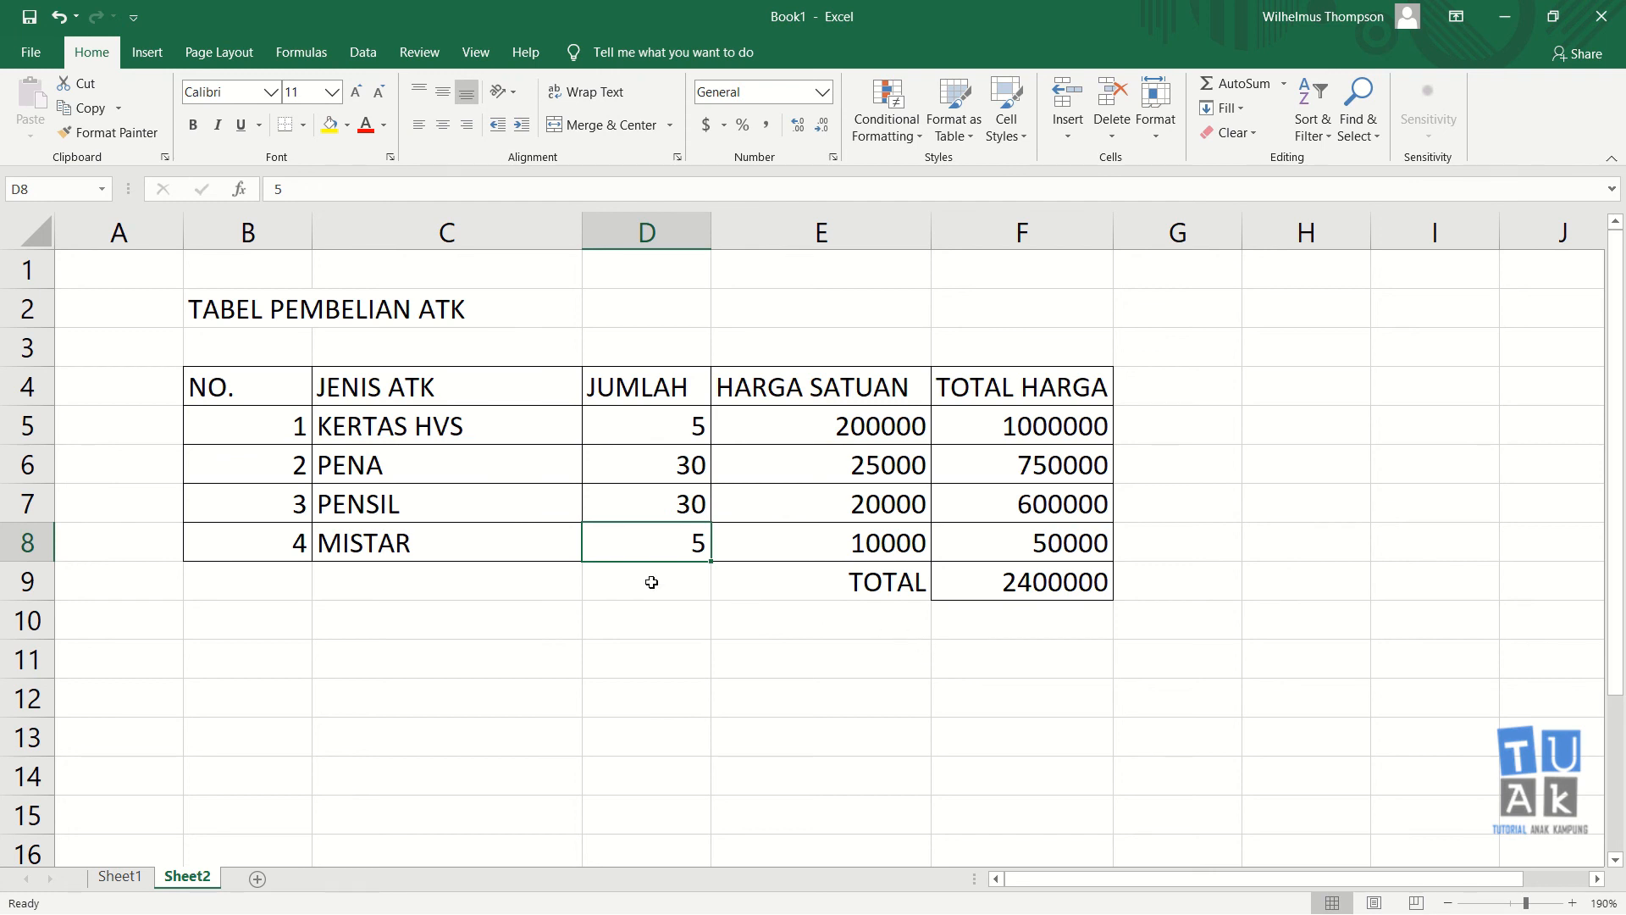
Change the HARGA SATUAN unit price of MISTAR in E8 to 15000 and leave the table deselected
left_click(860, 544)
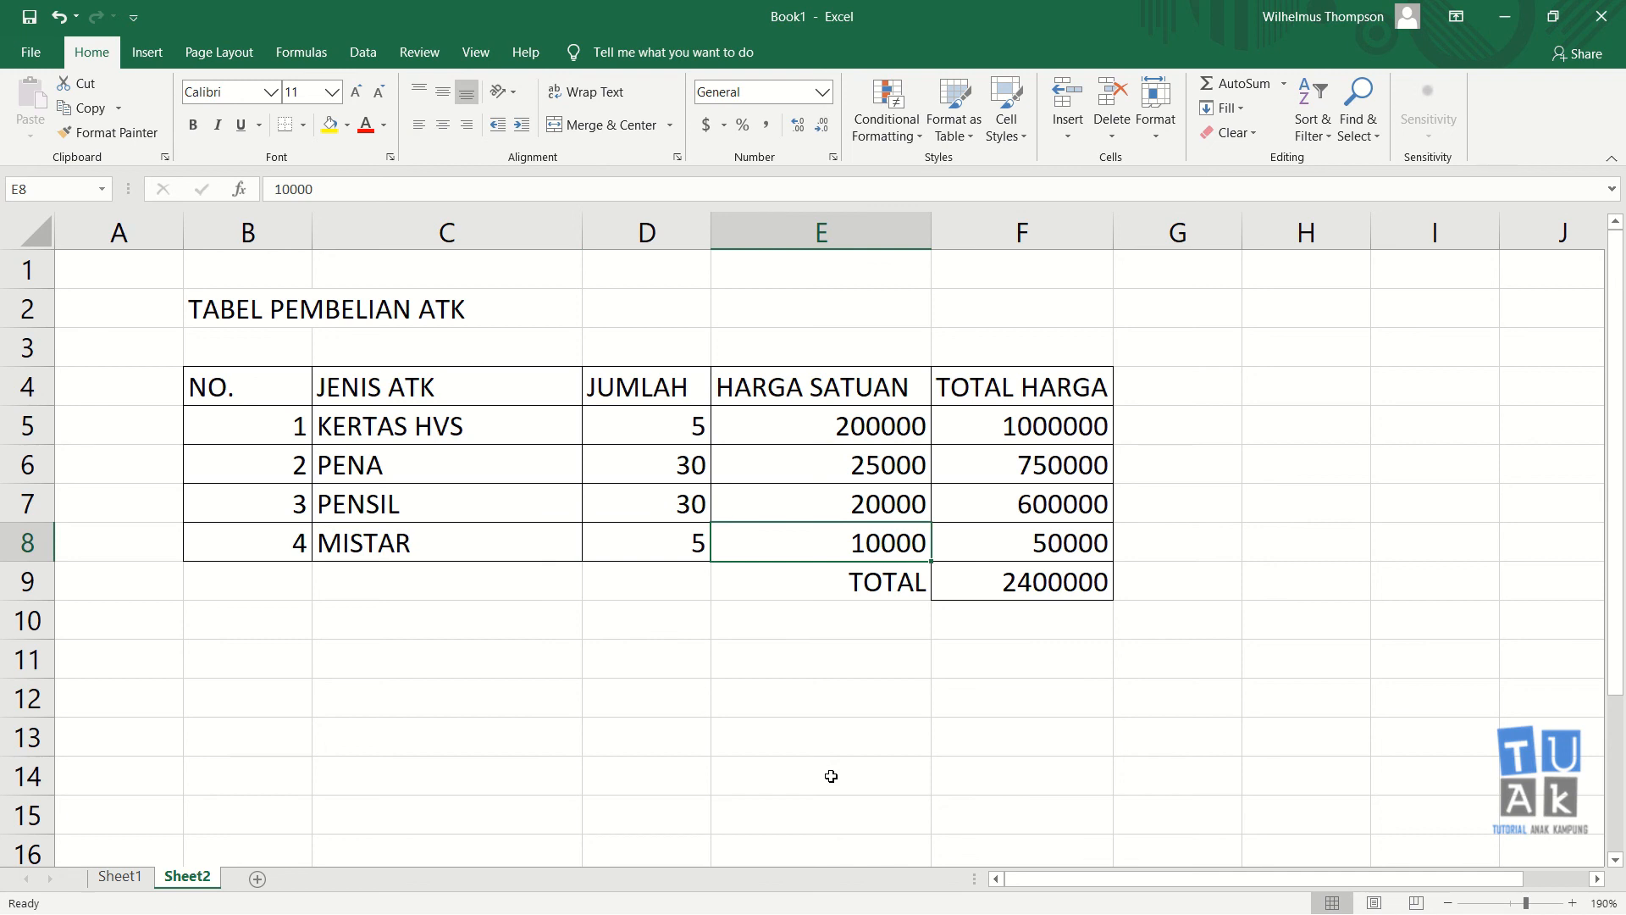
type("1")
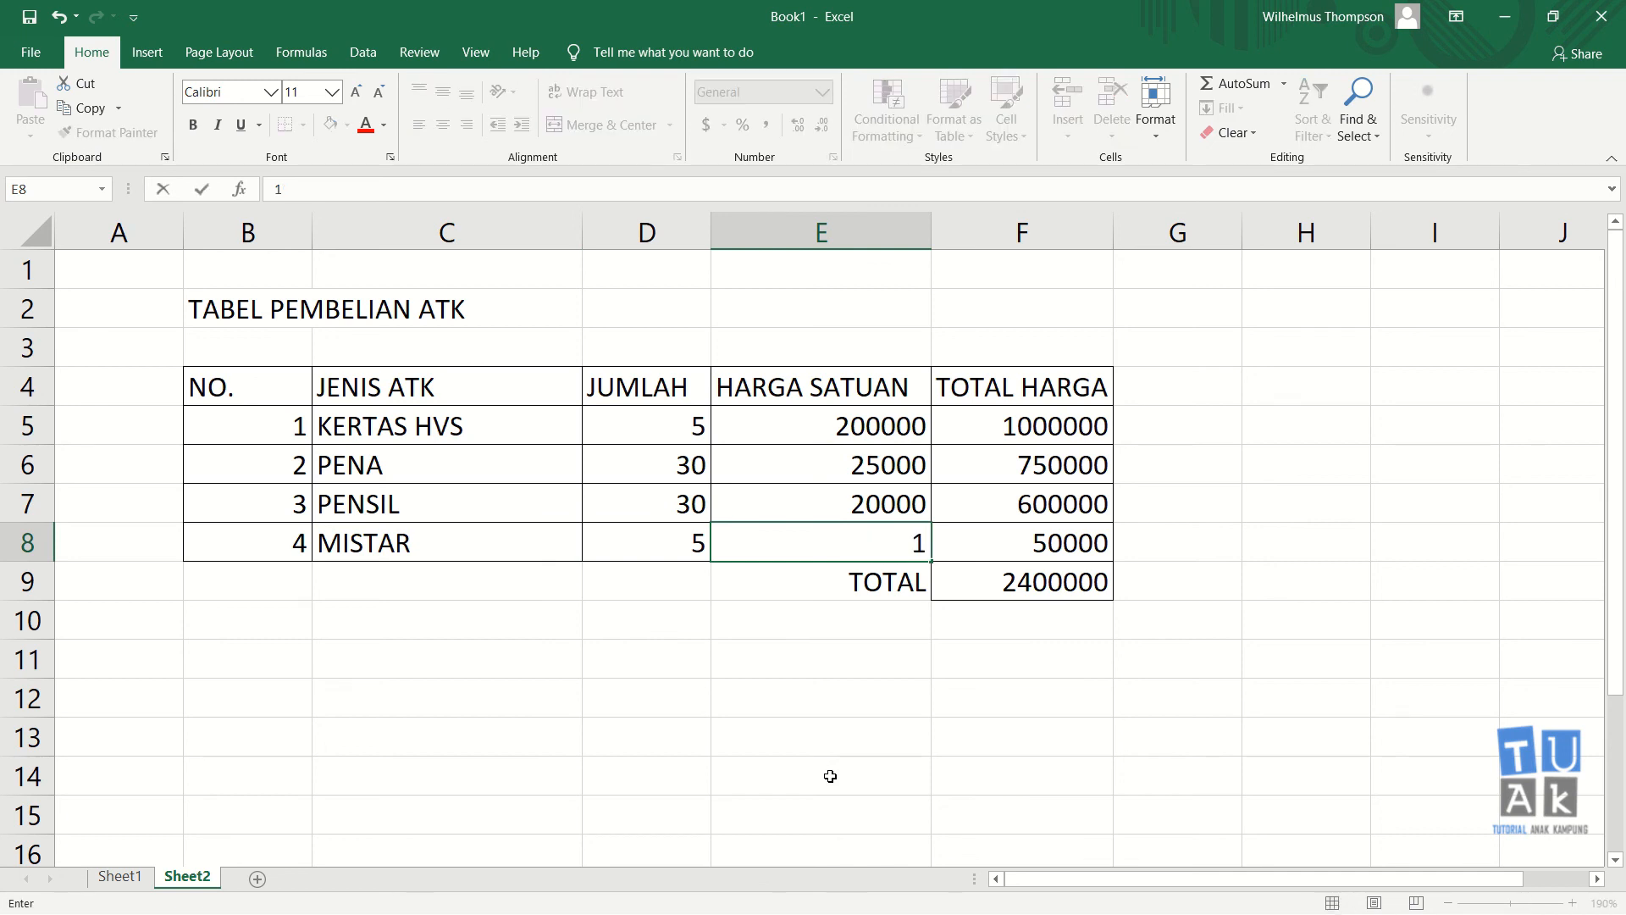
type("5000")
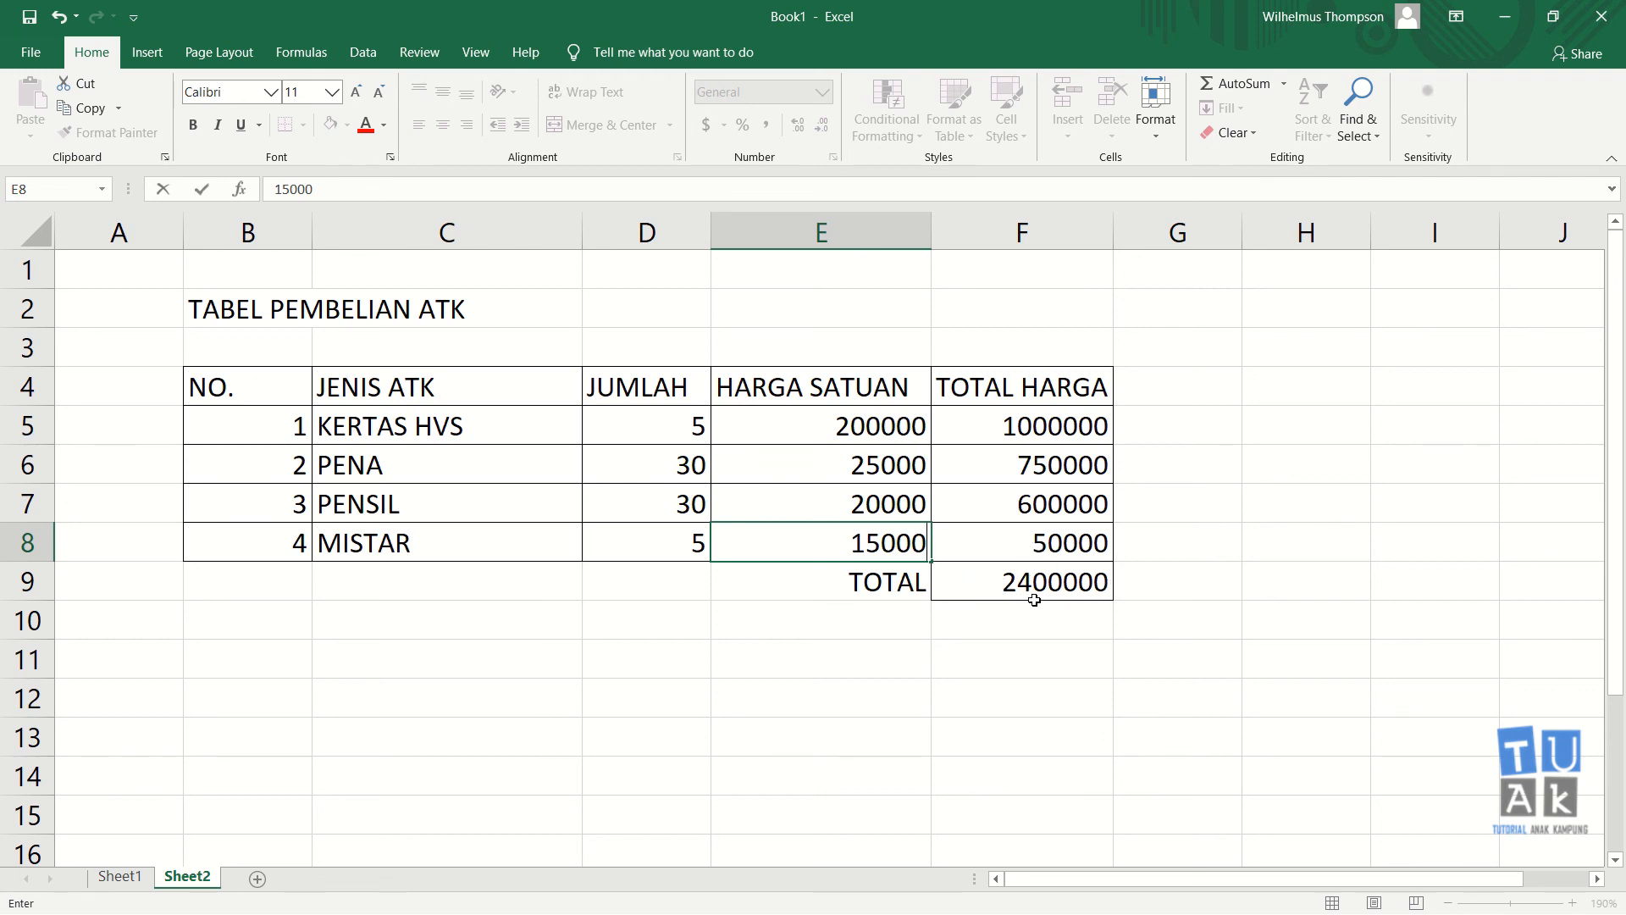
key("Return")
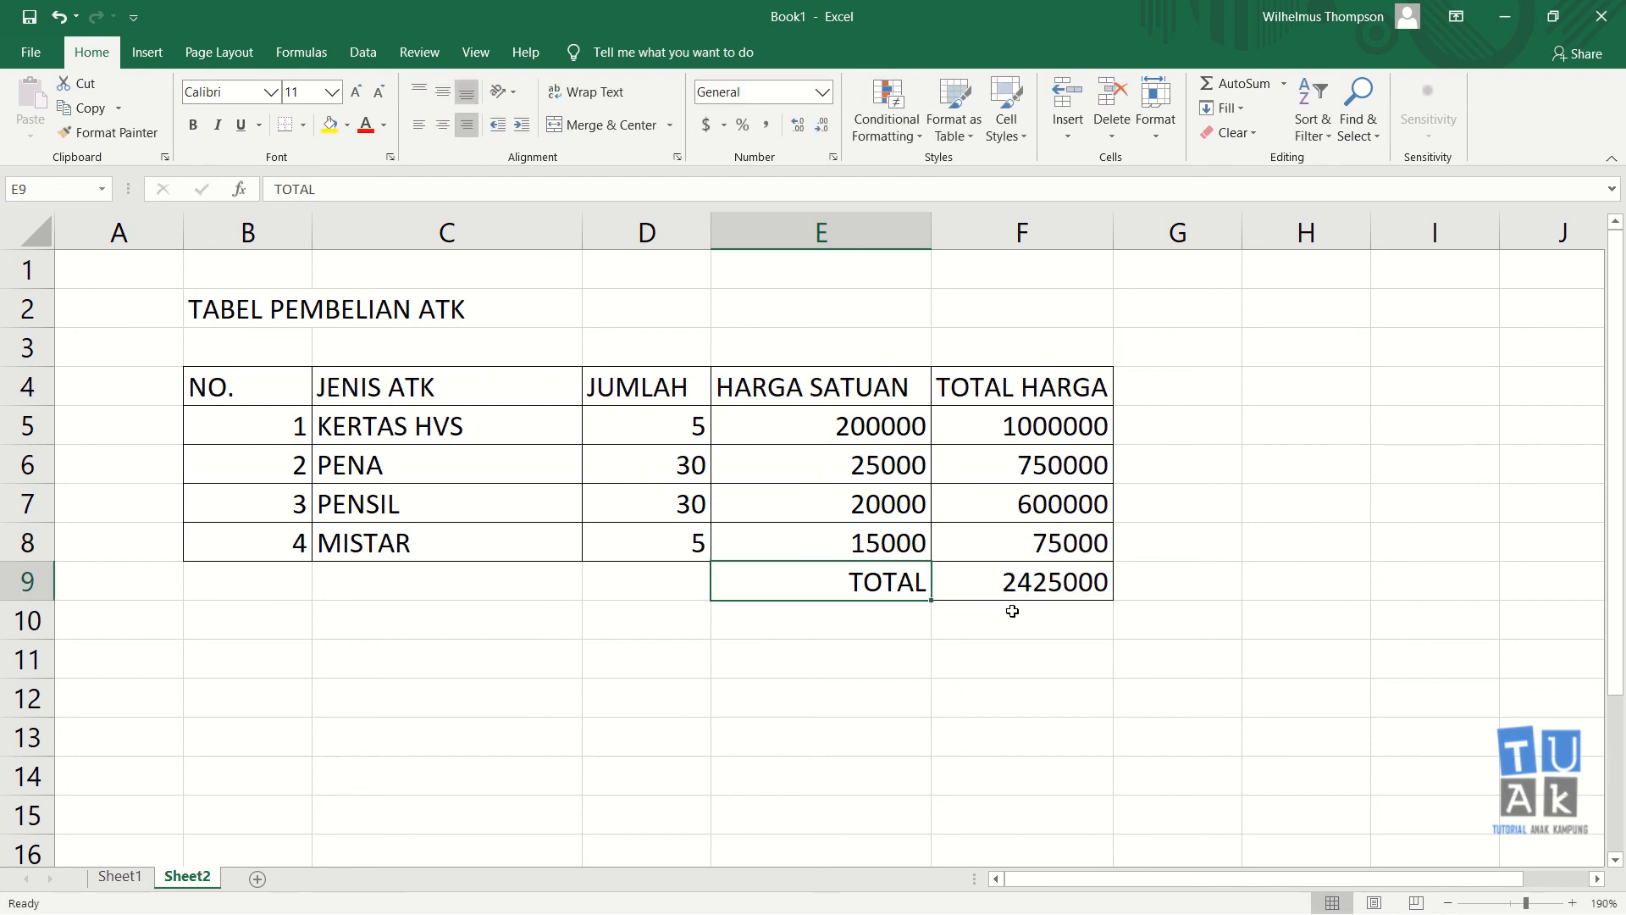
left_click(889, 640)
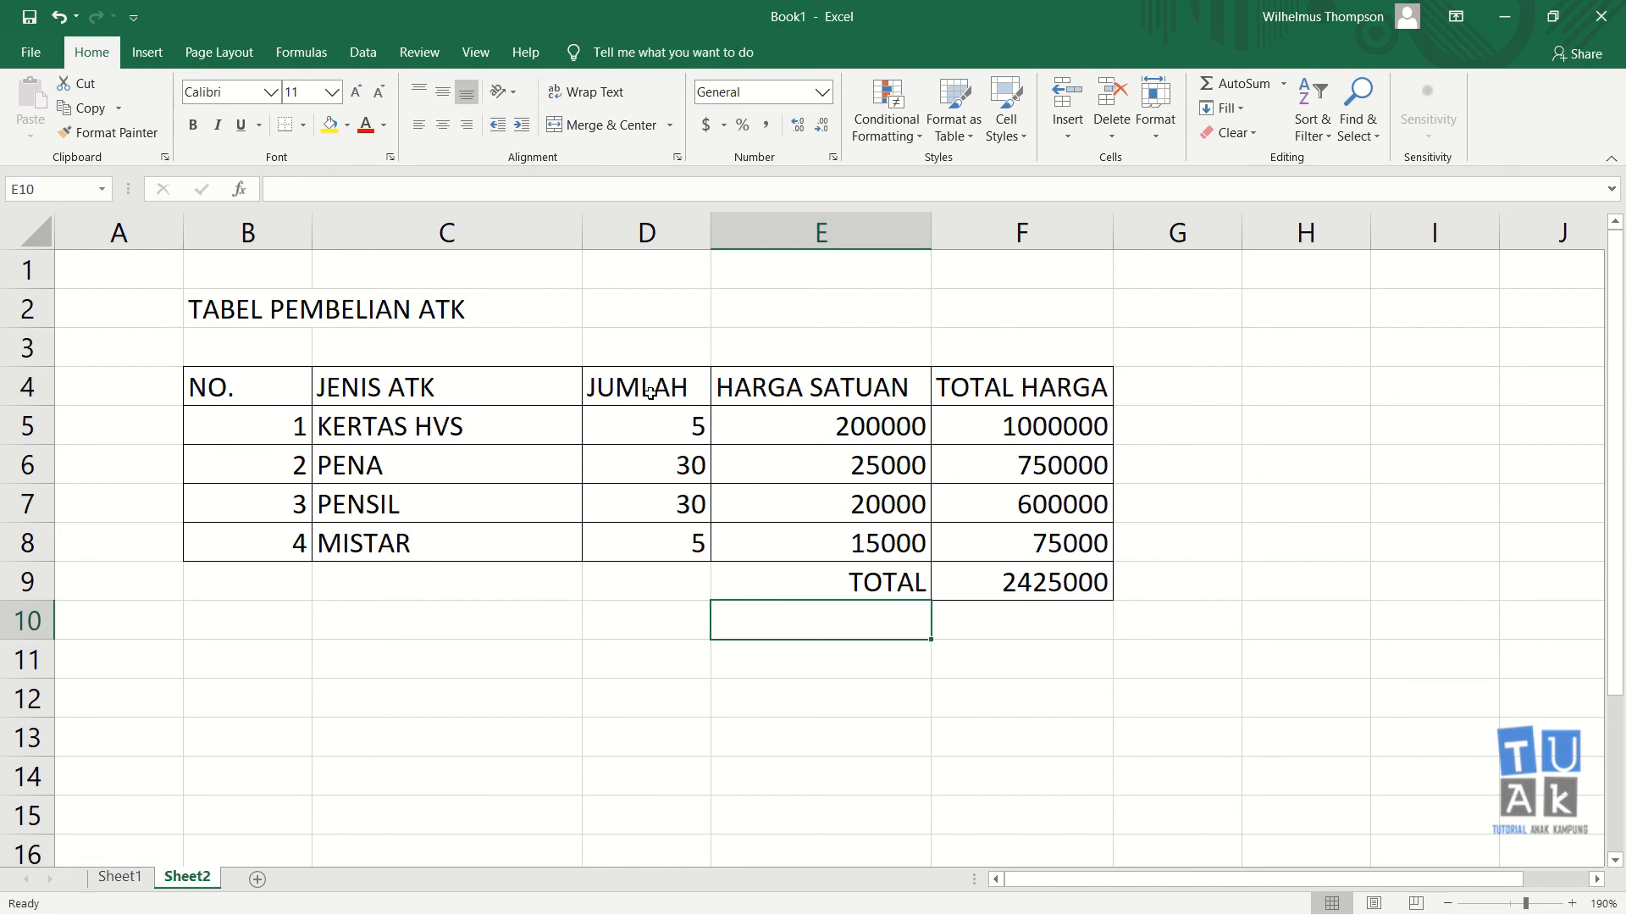
left_click(789, 676)
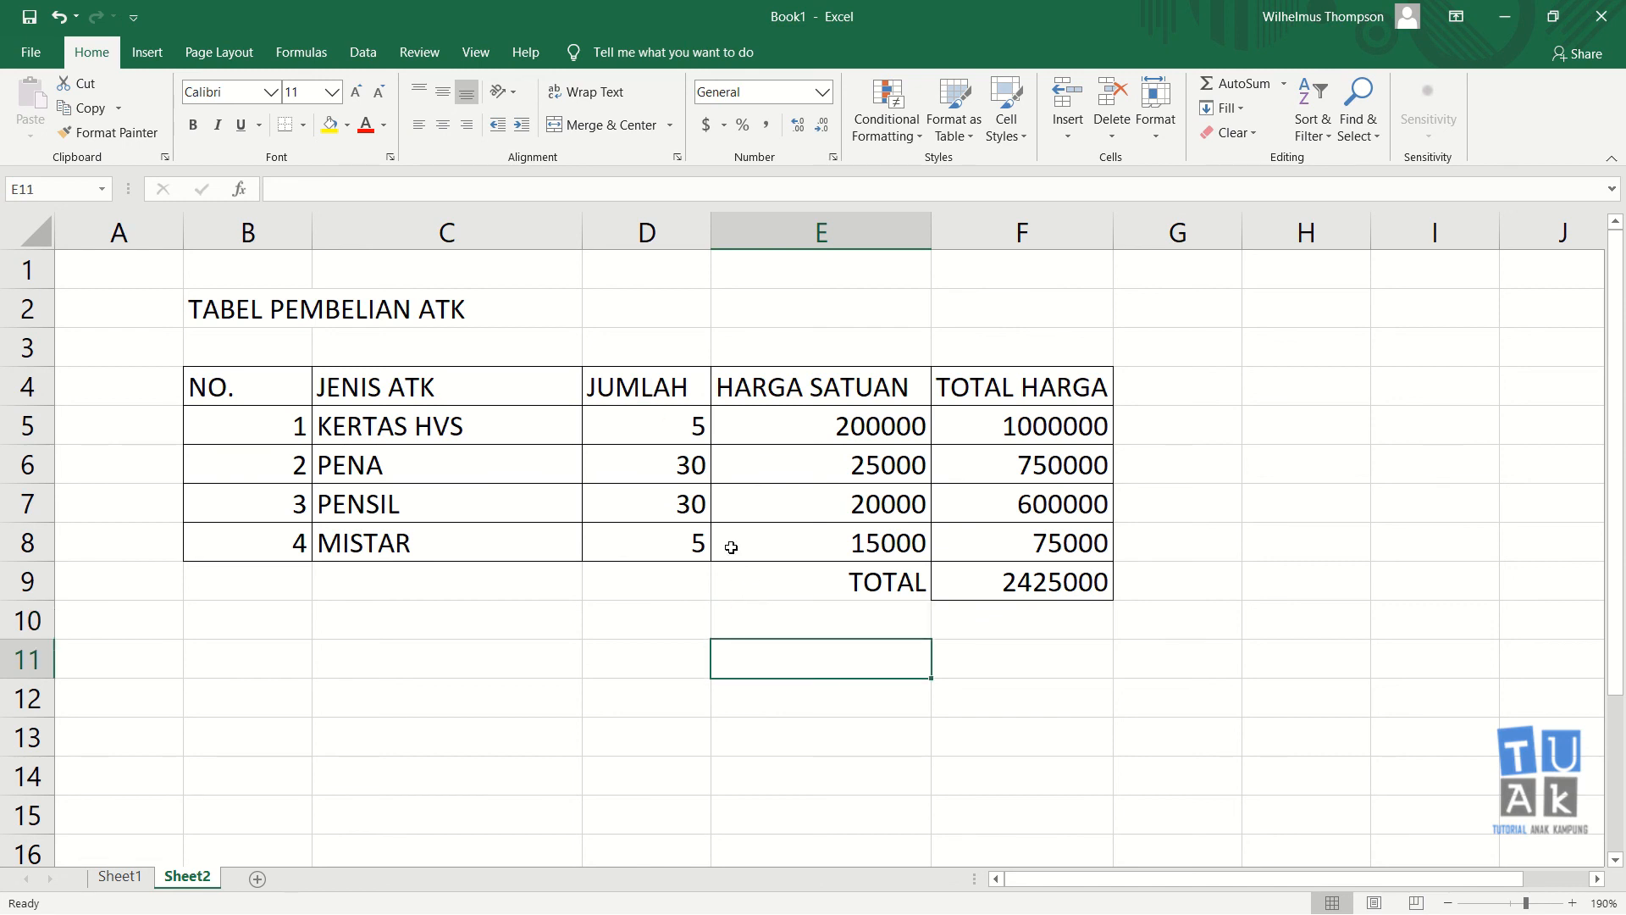